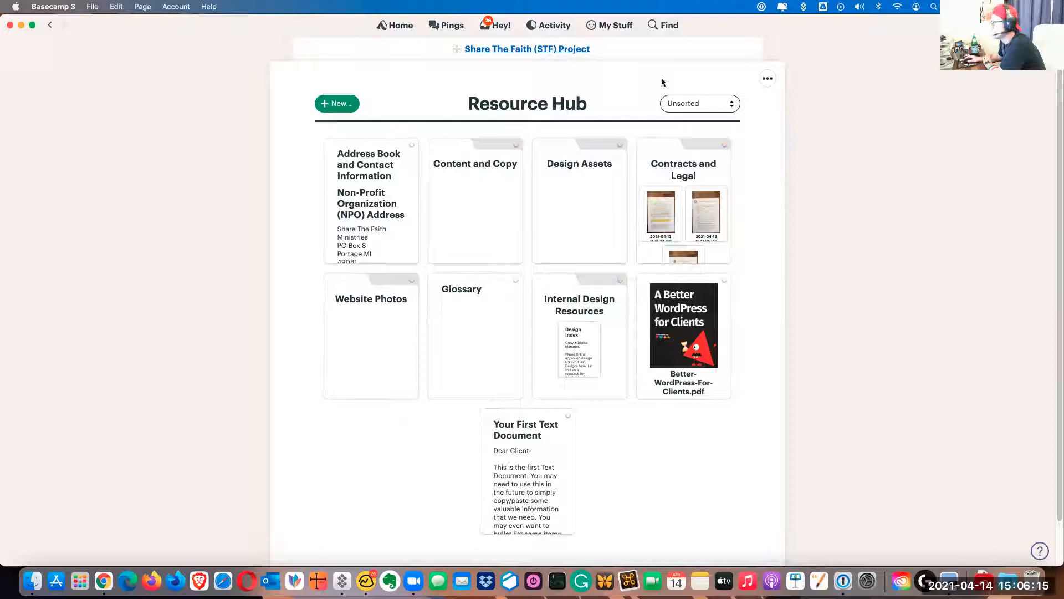
# Look over the teams and projects on the home screen, and open the Share The Faith (STF) Project
pyautogui.click(481, 49)
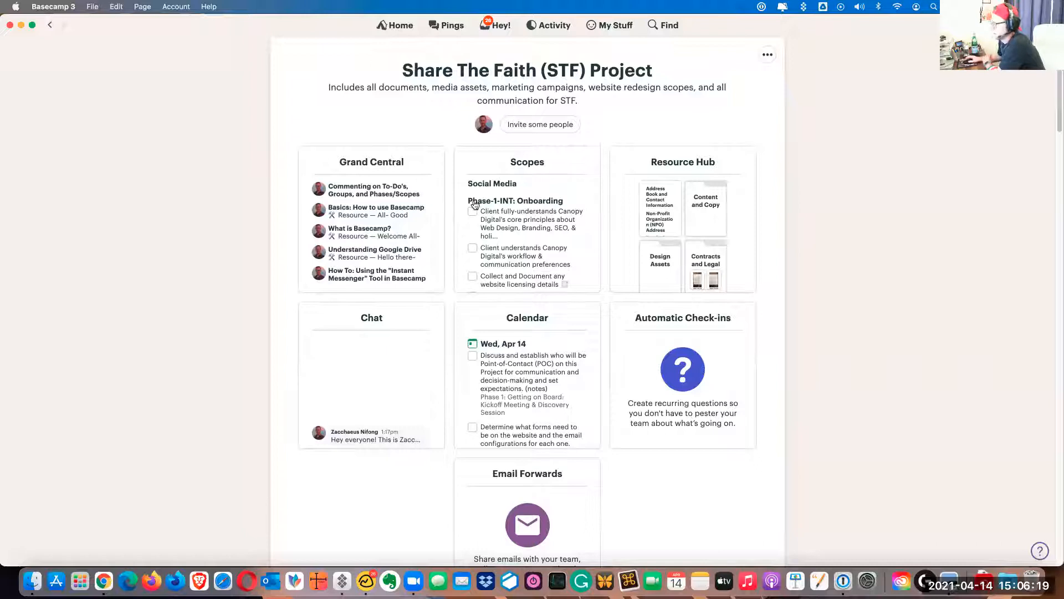
pyautogui.click(390, 24)
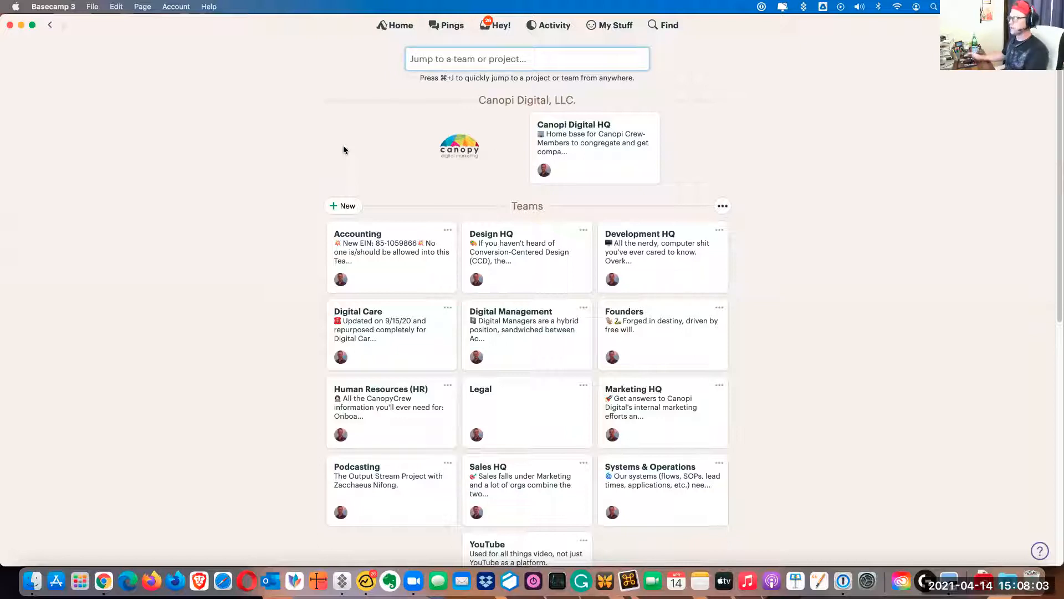
pyautogui.click(280, 211)
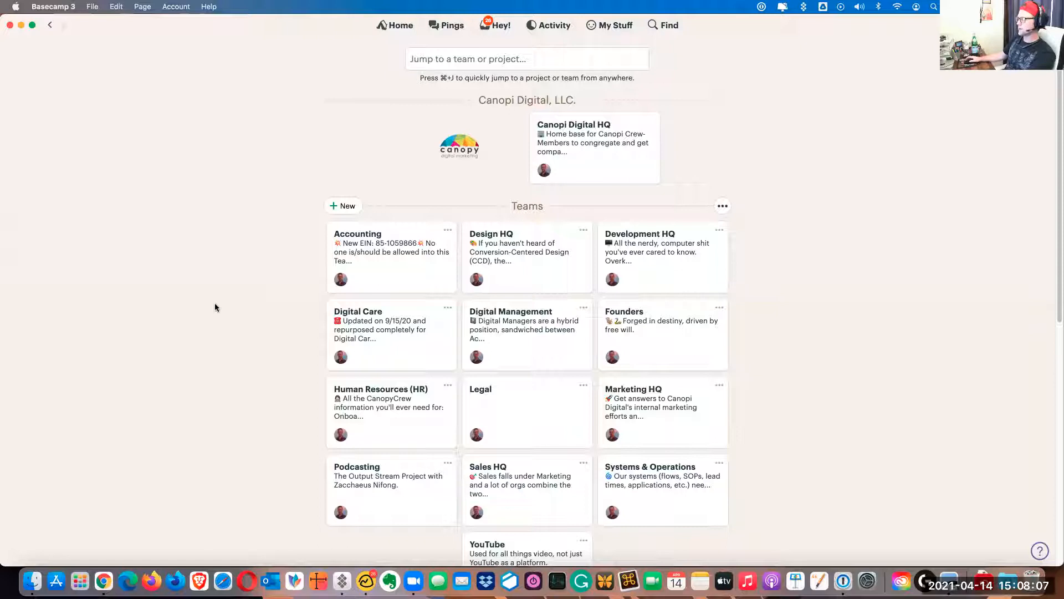
pyautogui.scroll(-6, 215, 307)
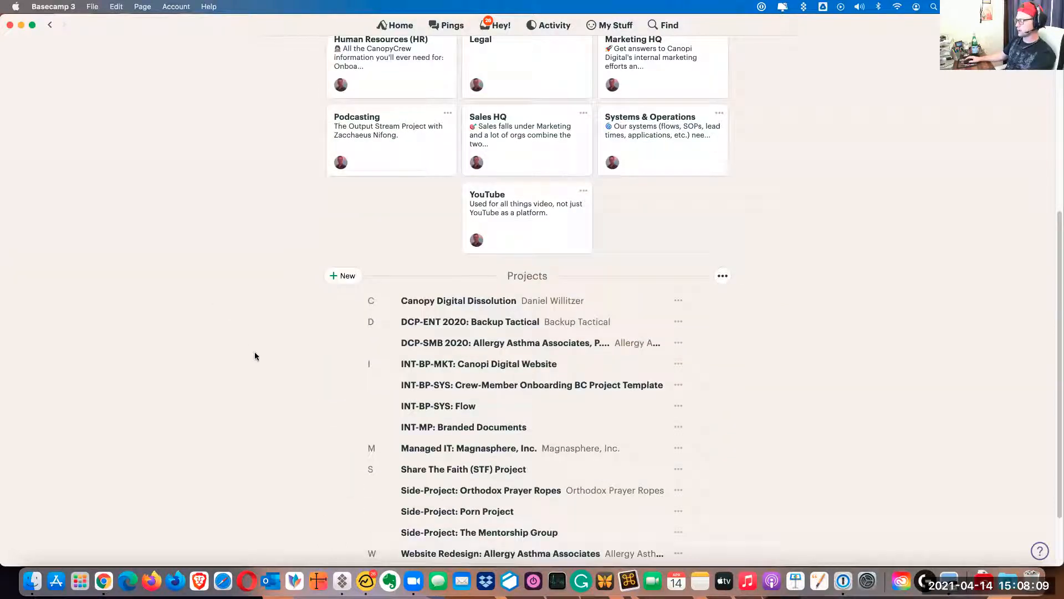
pyautogui.scroll(-2, 255, 355)
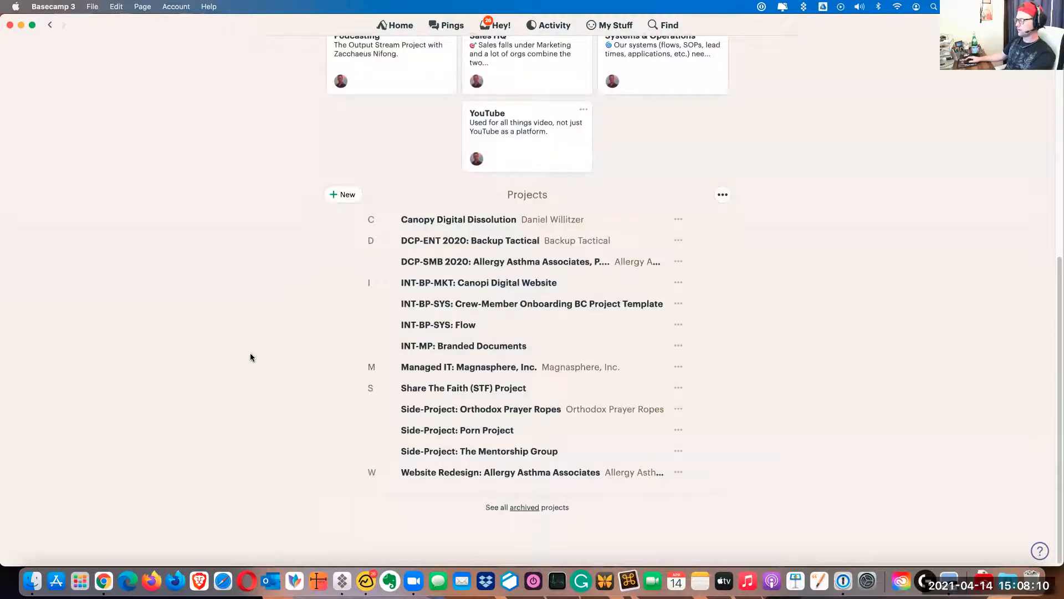
pyautogui.click(430, 391)
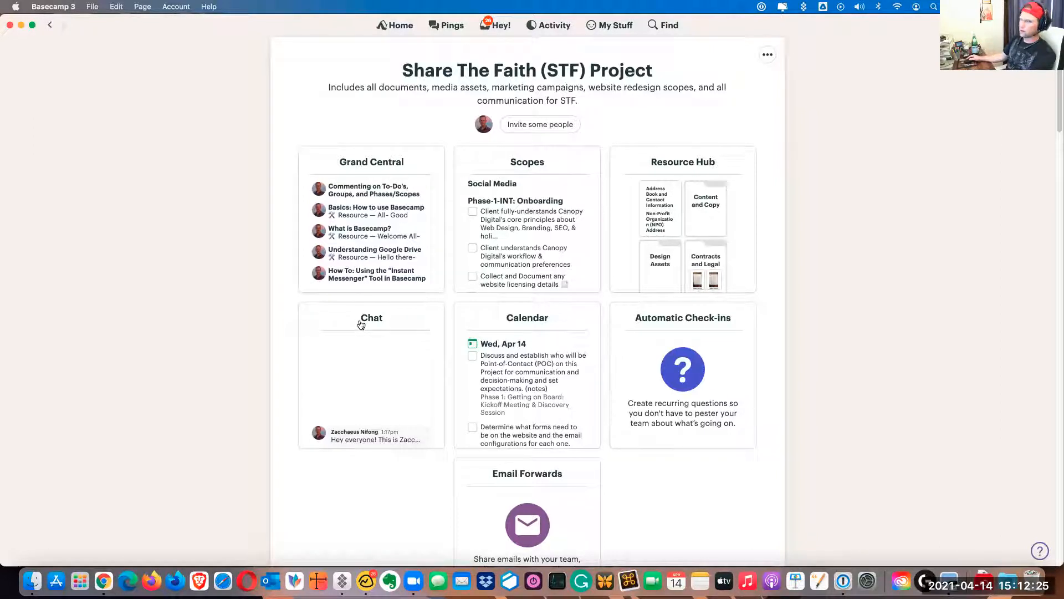
# Move the Email Forwards tool card beside Calendar, into the spot of Automatic Check-ins
pyautogui.scroll(-1, 527, 320)
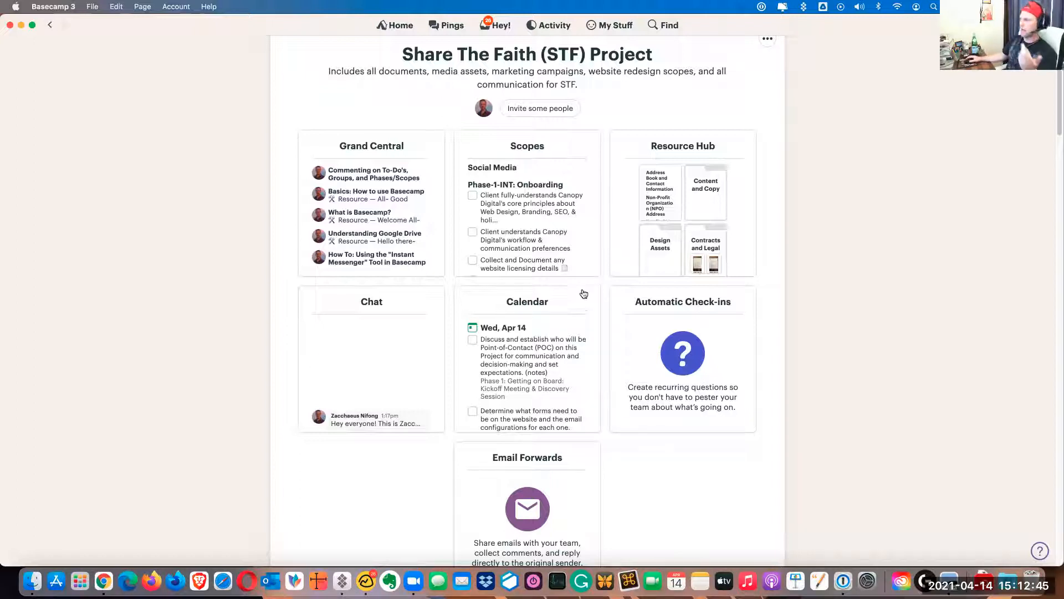
pyautogui.scroll(-1, 546, 316)
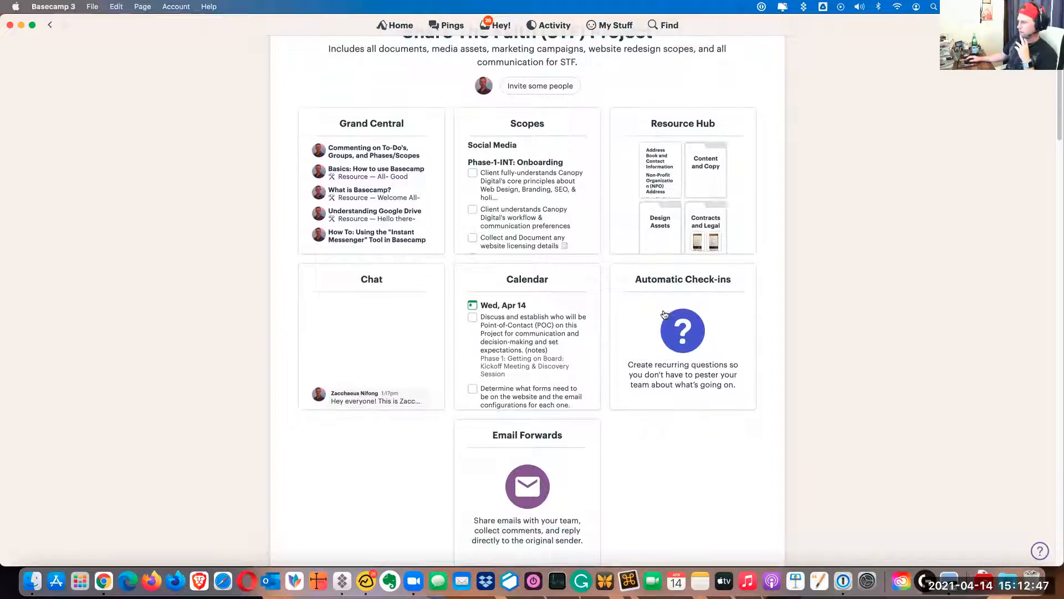
pyautogui.moveTo(542, 434); pyautogui.dragTo(691, 284)
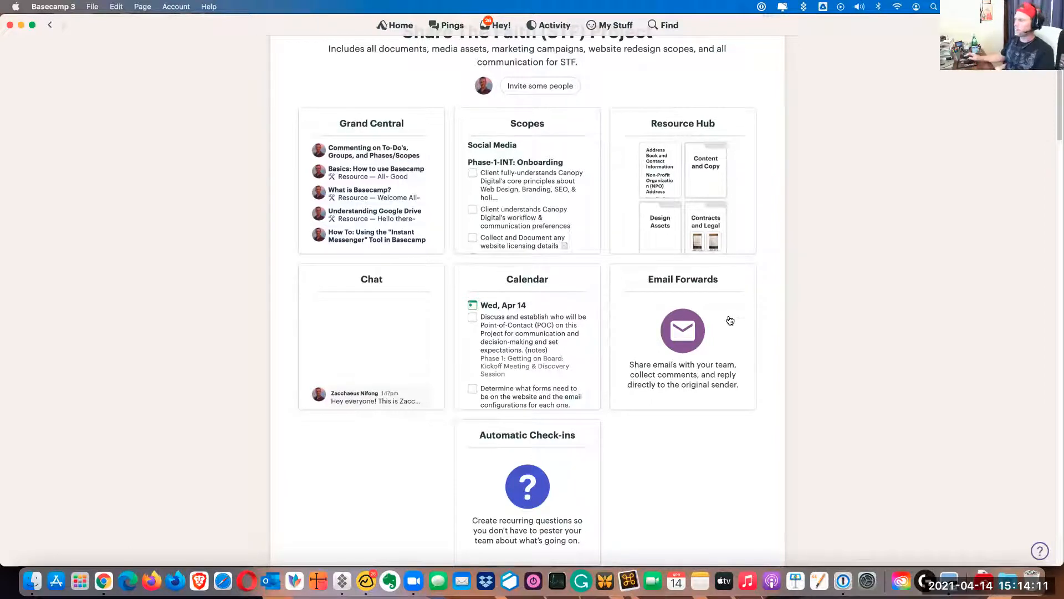
pyautogui.scroll(2, 767, 178)
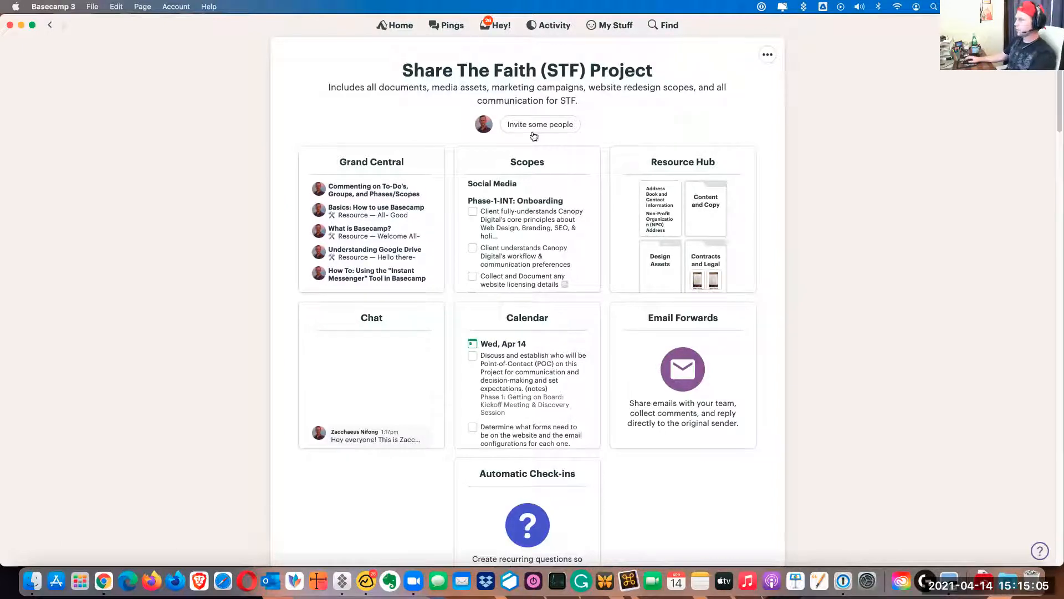
# Look over the project's options, the owner's profile card and the Grand Central message board
pyautogui.click(770, 58)
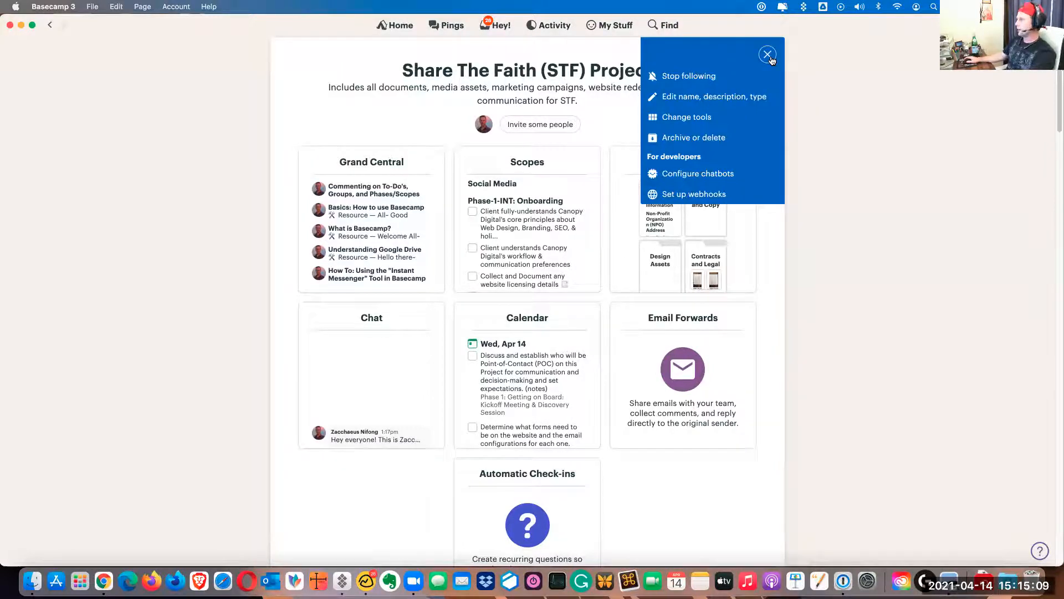
pyautogui.click(604, 120)
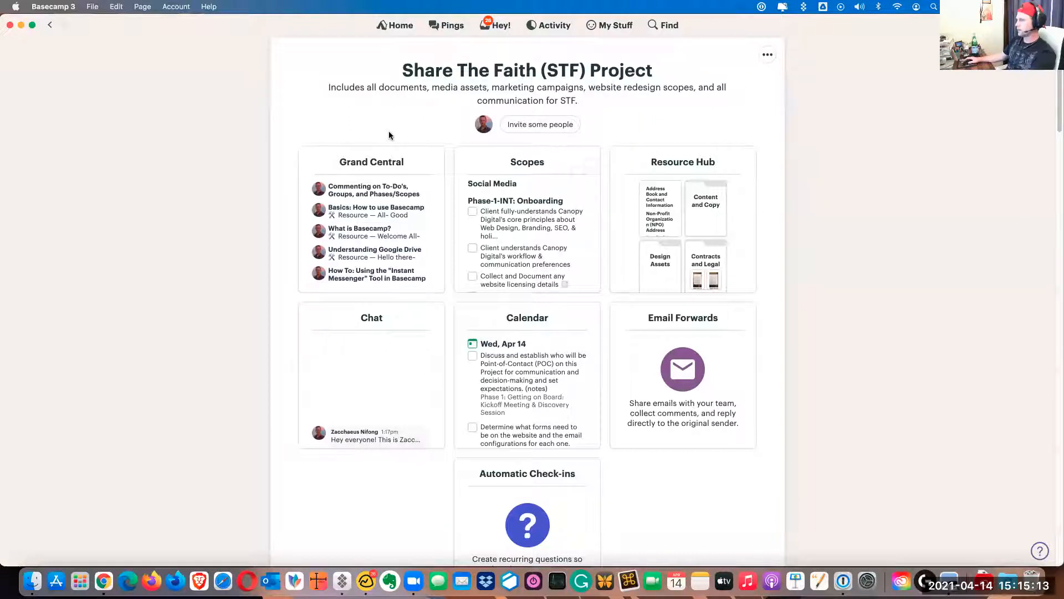
pyautogui.click(484, 124)
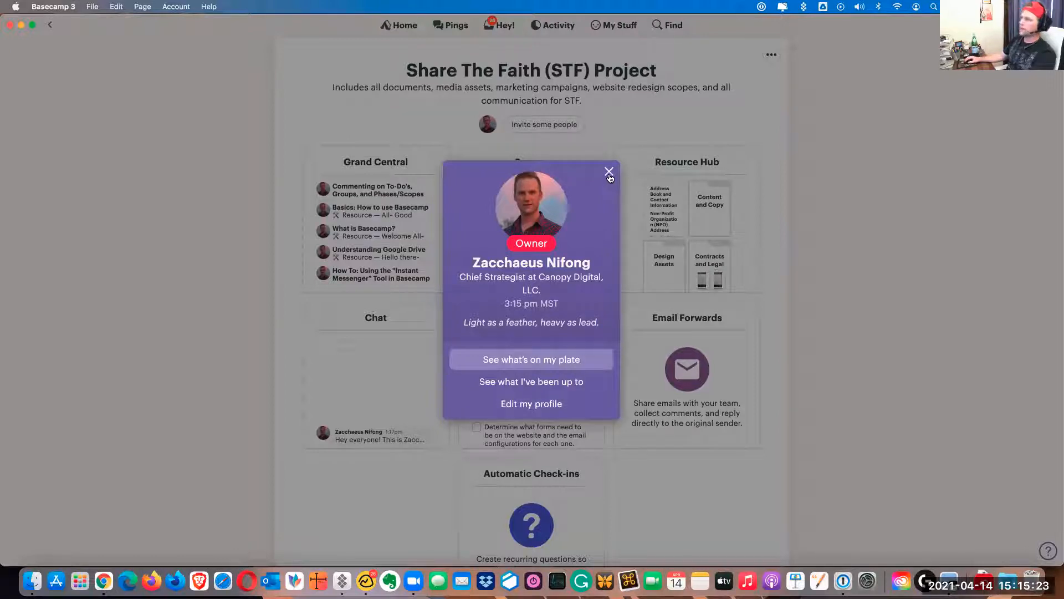
pyautogui.click(623, 114)
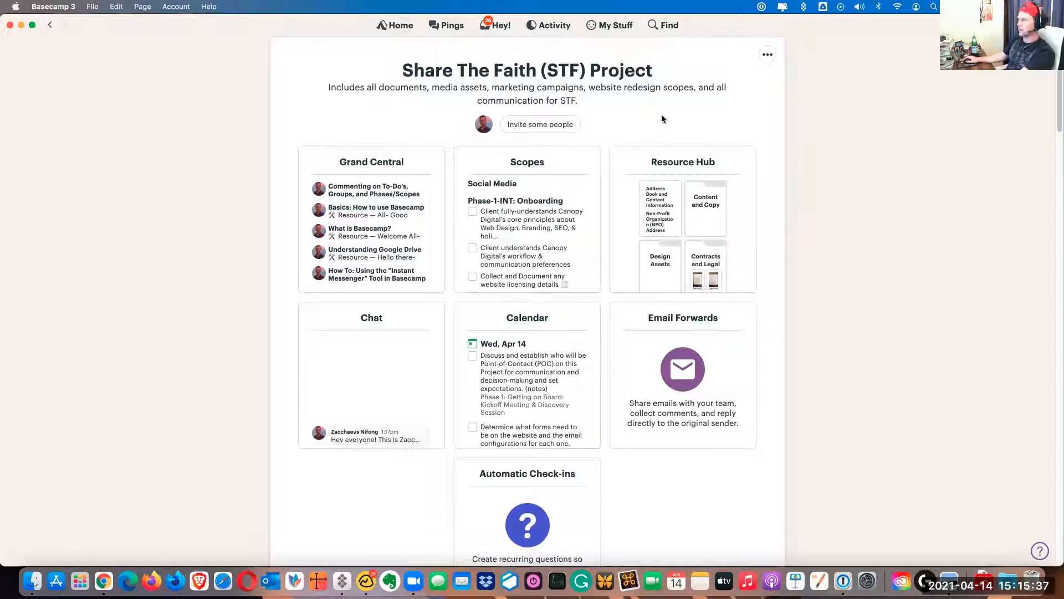
pyautogui.click(381, 173)
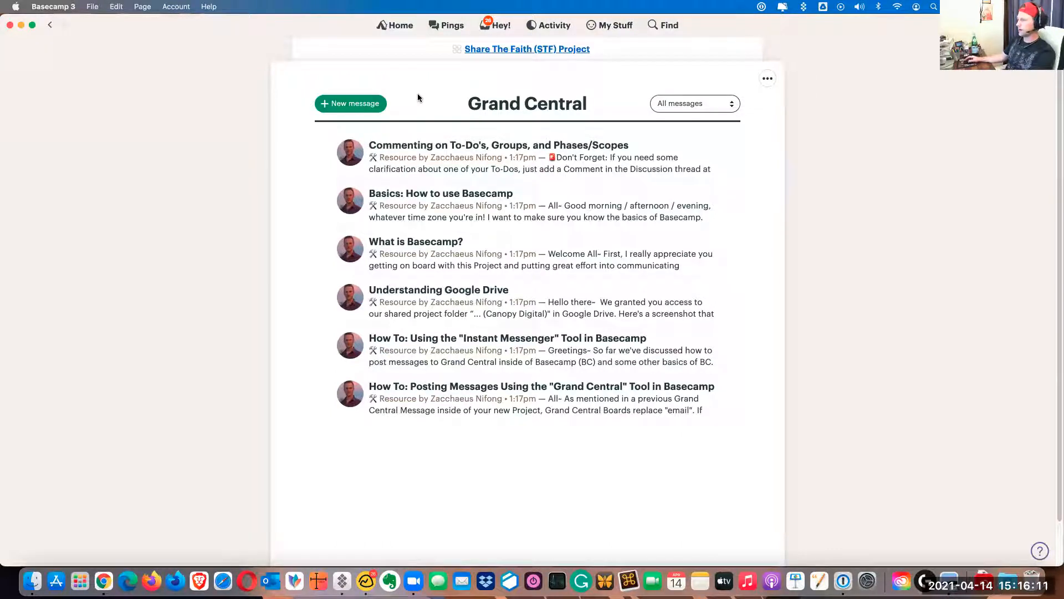
pyautogui.click(508, 49)
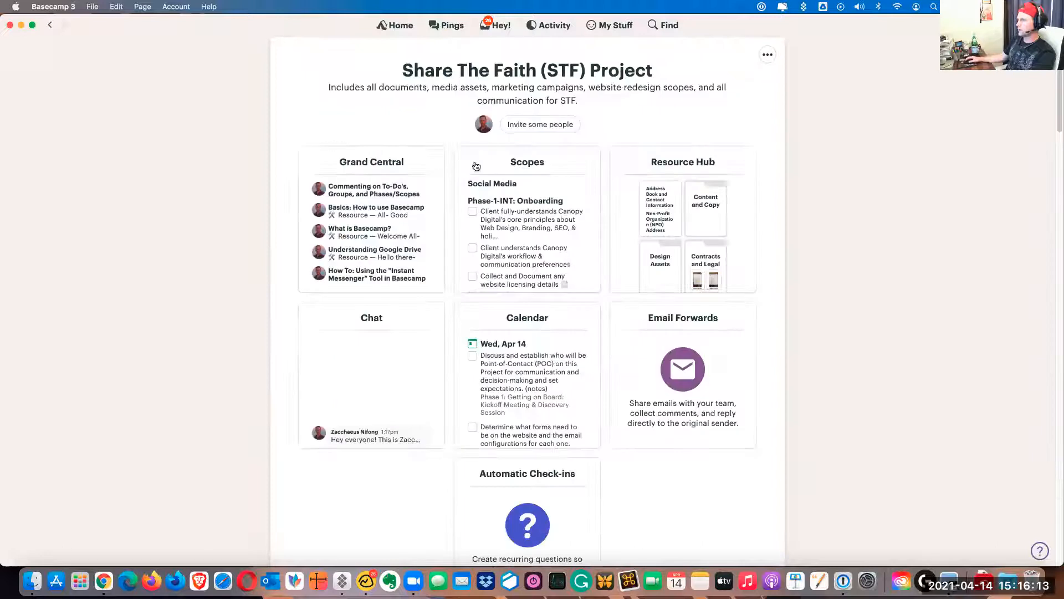
# Start adding a client to the project and add Share The Faith as the new client company
pyautogui.click(522, 125)
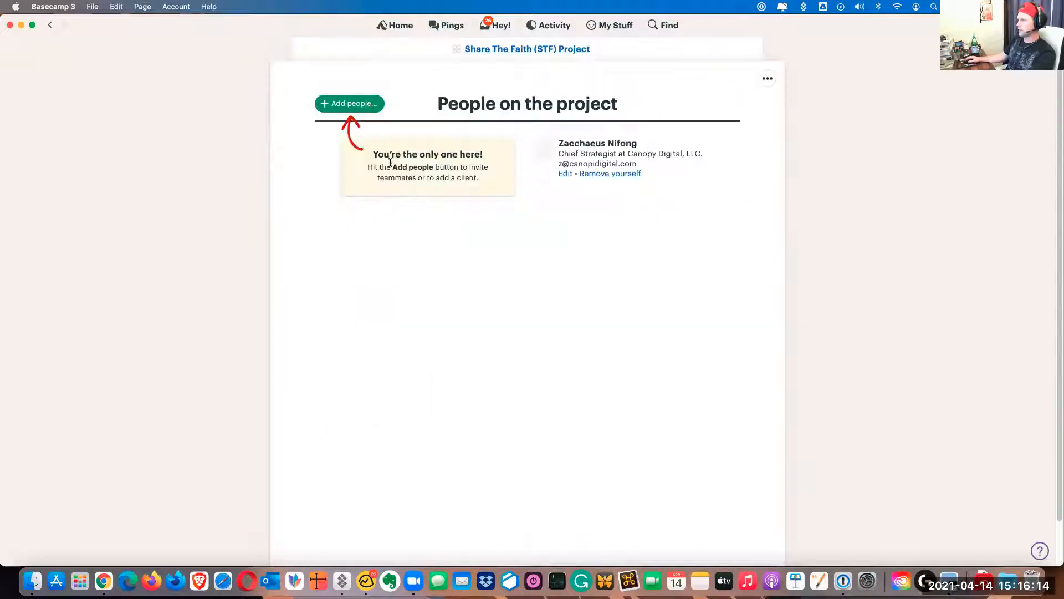
pyautogui.click(368, 104)
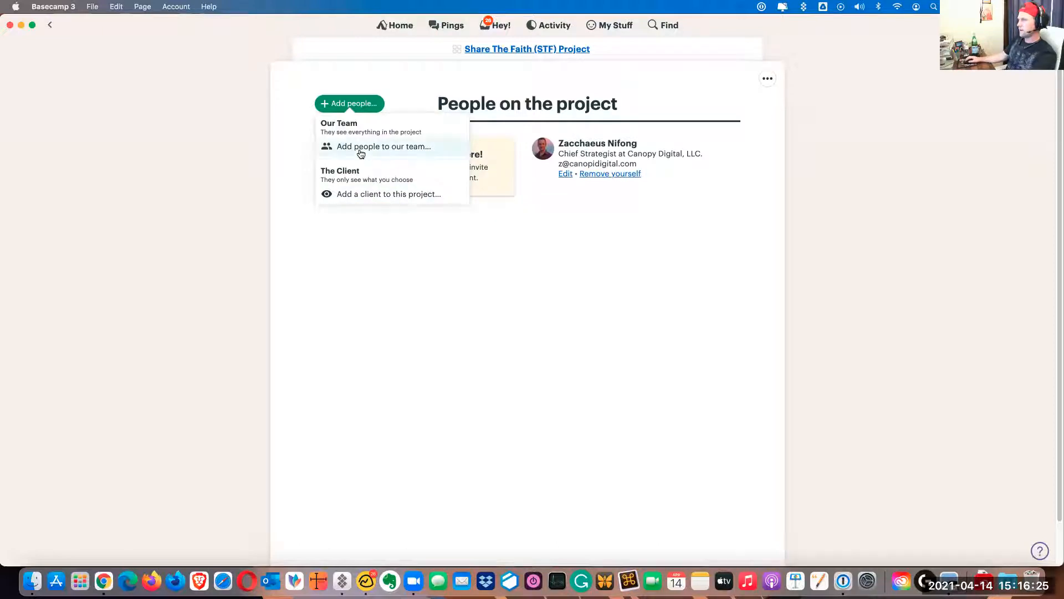
pyautogui.click(365, 195)
pyautogui.click(438, 259)
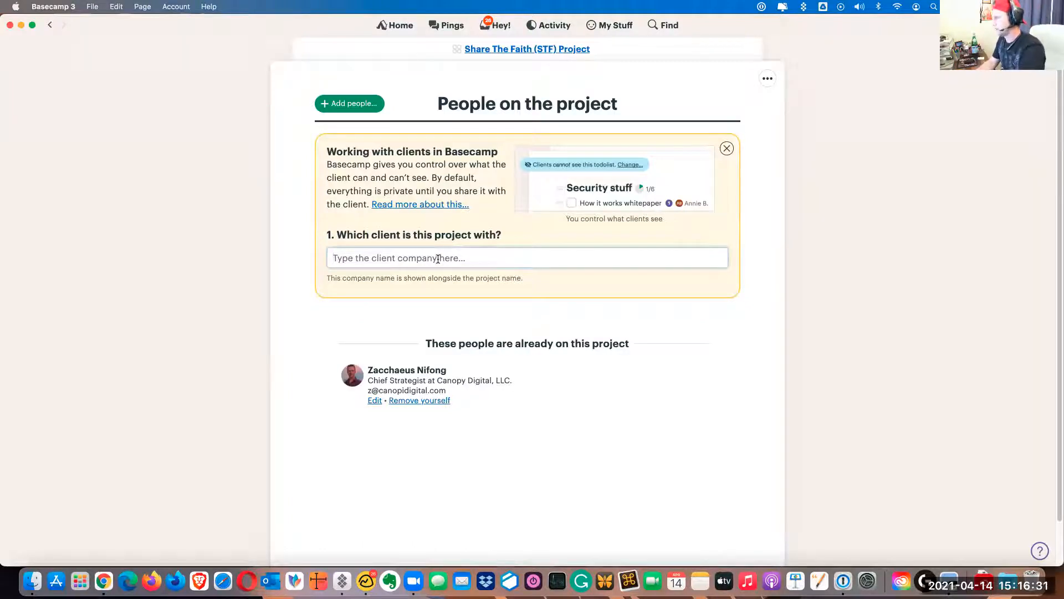
pyautogui.write('S')
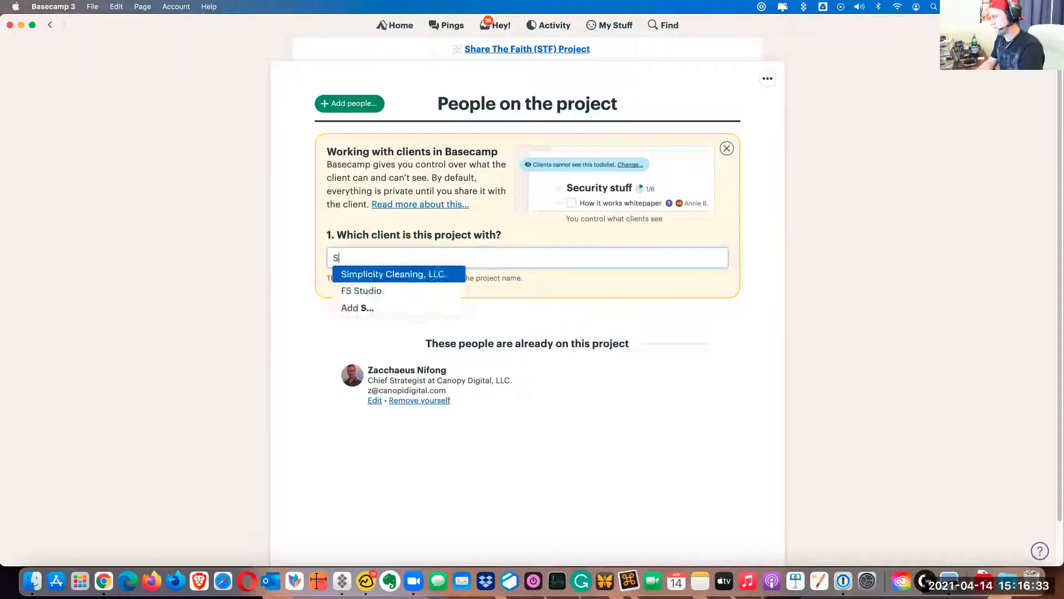
pyautogui.write('hare The Fiat')
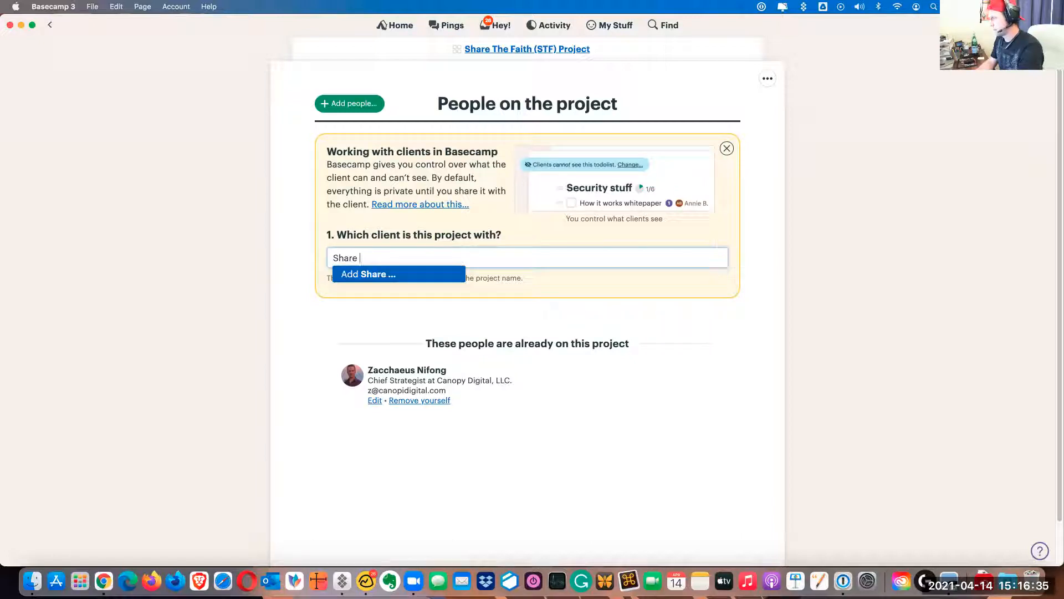
pyautogui.press('BackSpace')
pyautogui.press('BackSpace')
pyautogui.write('aith')
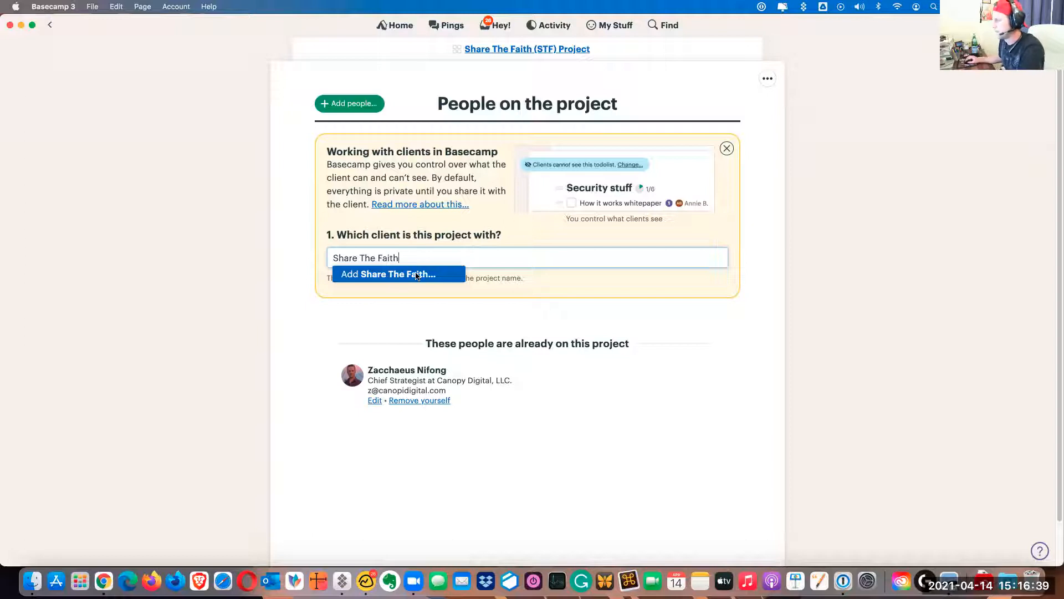
pyautogui.click(416, 272)
# Add a new person from Share The Faith by entering the contact's full name
pyautogui.click(386, 345)
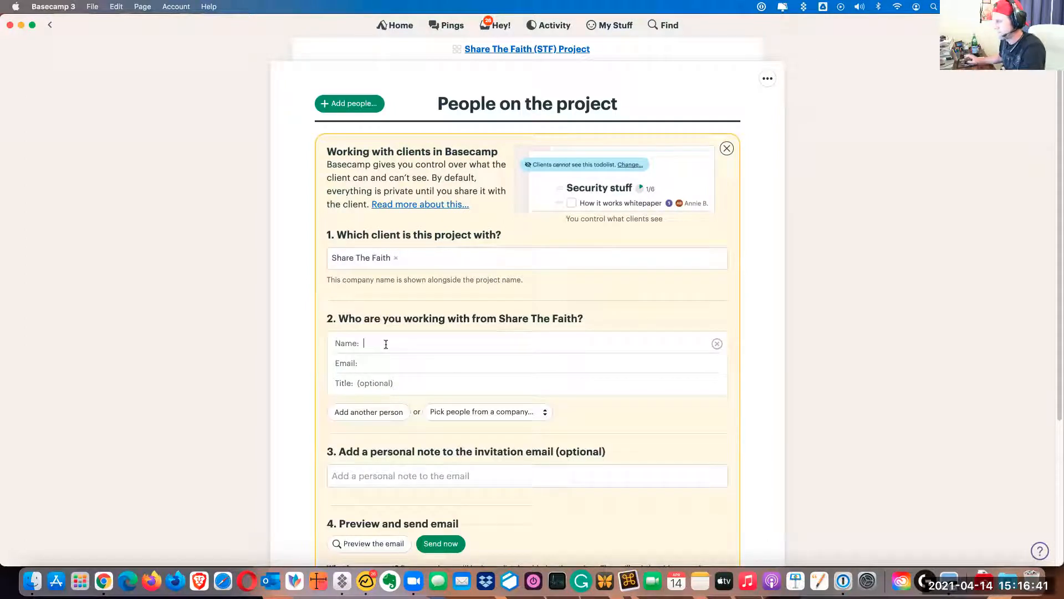
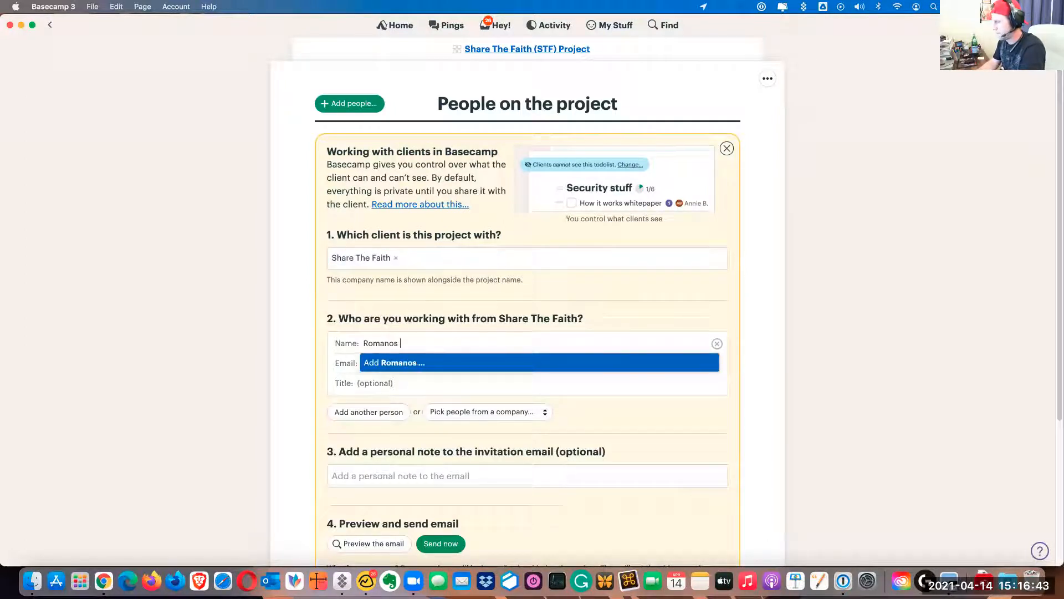
pyautogui.press('Return')
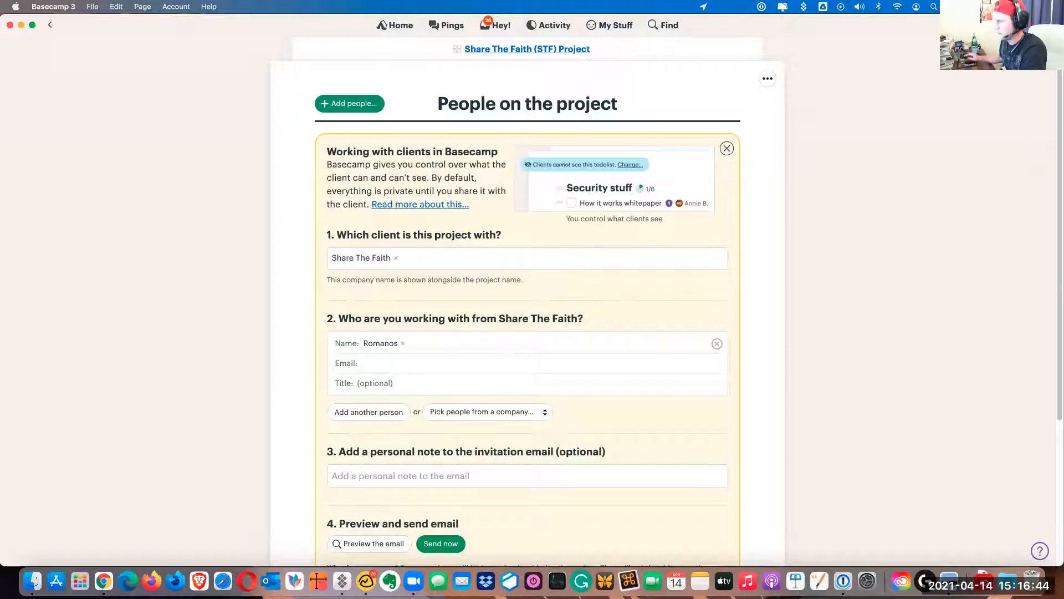
pyautogui.click(402, 344)
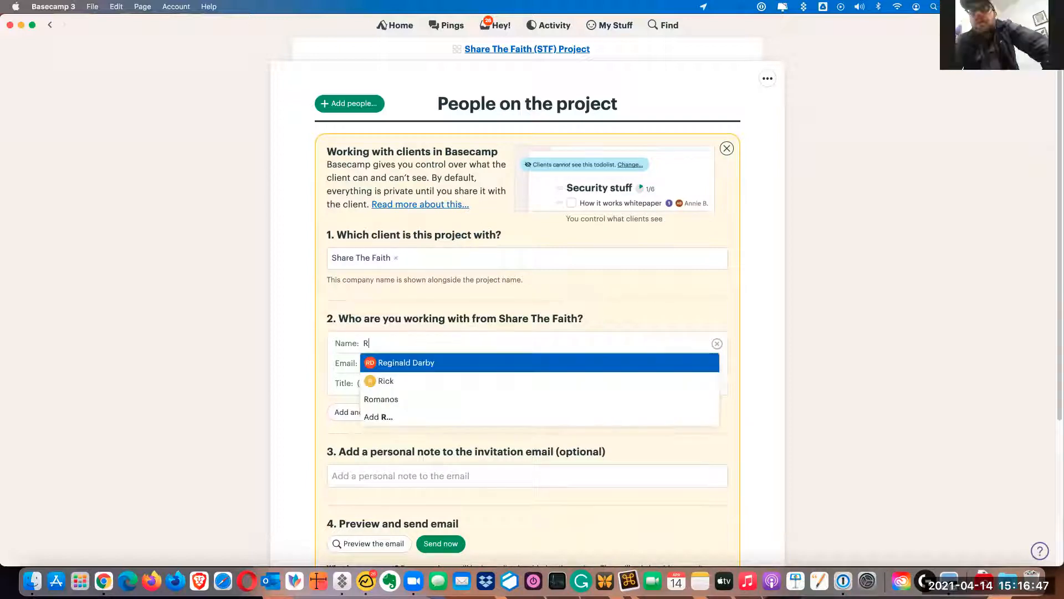
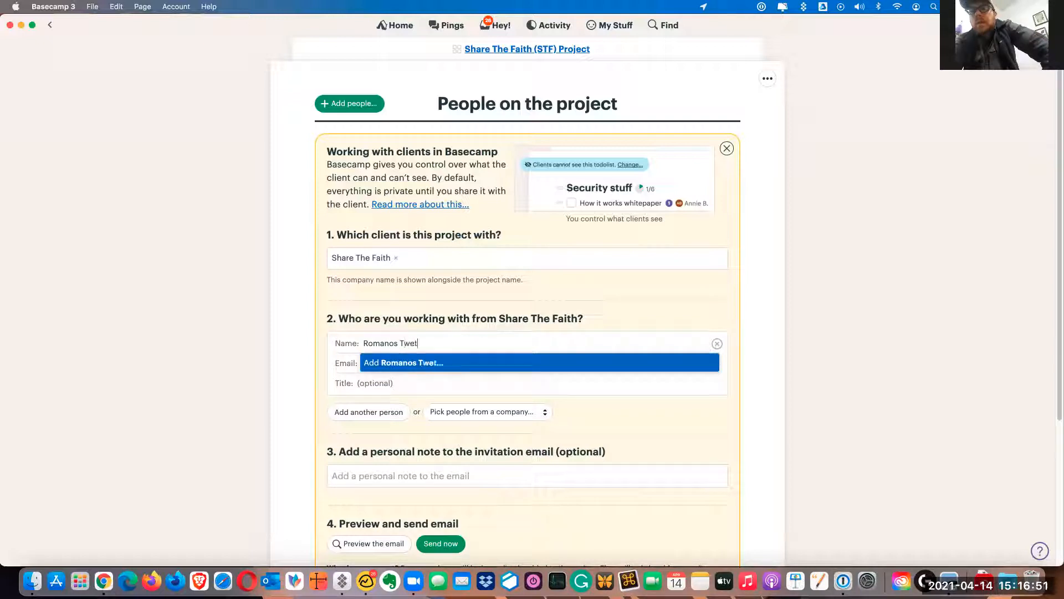
pyautogui.click(399, 362)
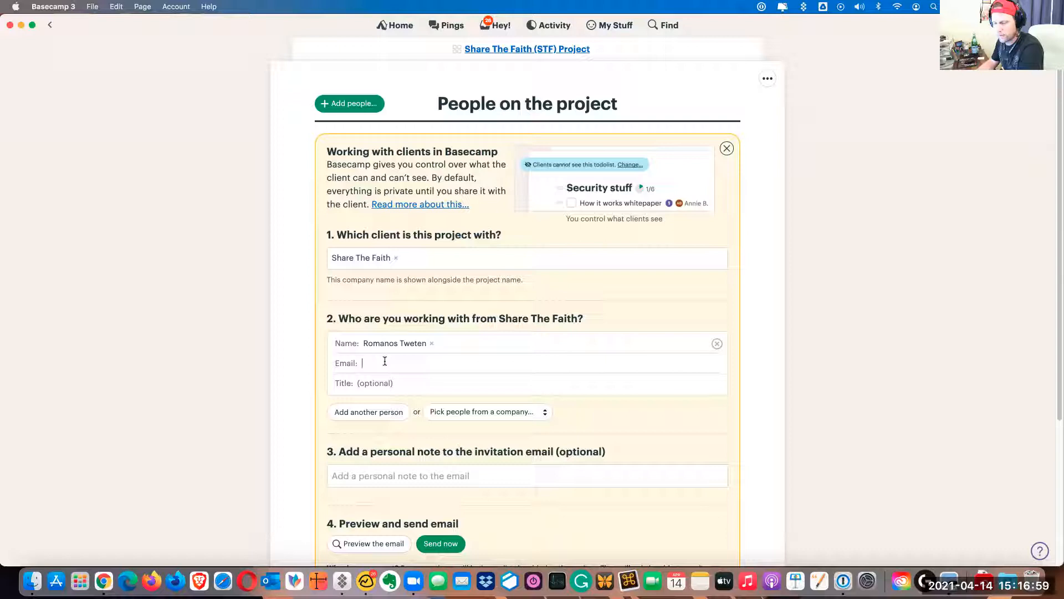
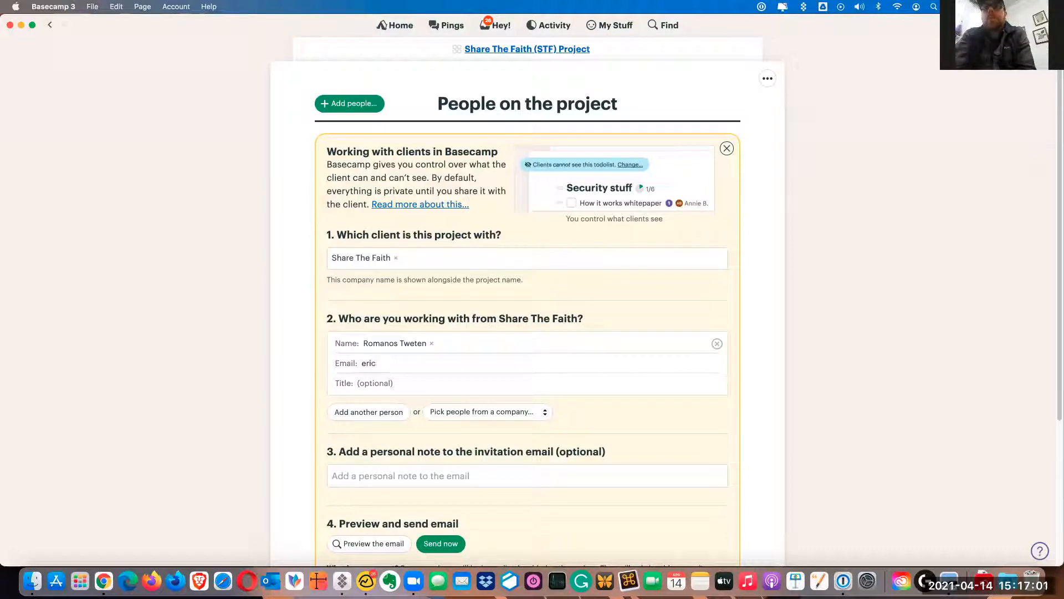
# Fill in the contact's e-mail and set their title to Social Media Manager
pyautogui.press('Left')
pyautogui.press('Left')
pyautogui.press('Right')
pyautogui.press('Right')
pyautogui.press('Right')
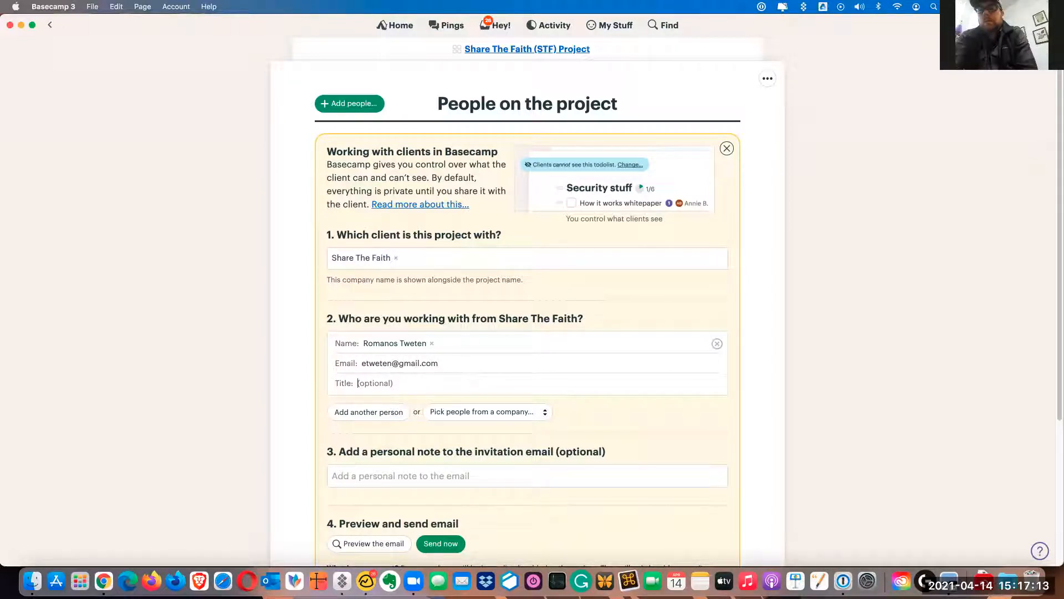
pyautogui.press('Tab')
pyautogui.write('Socia. l Media Manager')
# Write a personal note for the invitation, greeting the contact by first name with "Welcome aboard!" and a sign-off initial
pyautogui.scroll(-1, 366, 427)
pyautogui.click(384, 456)
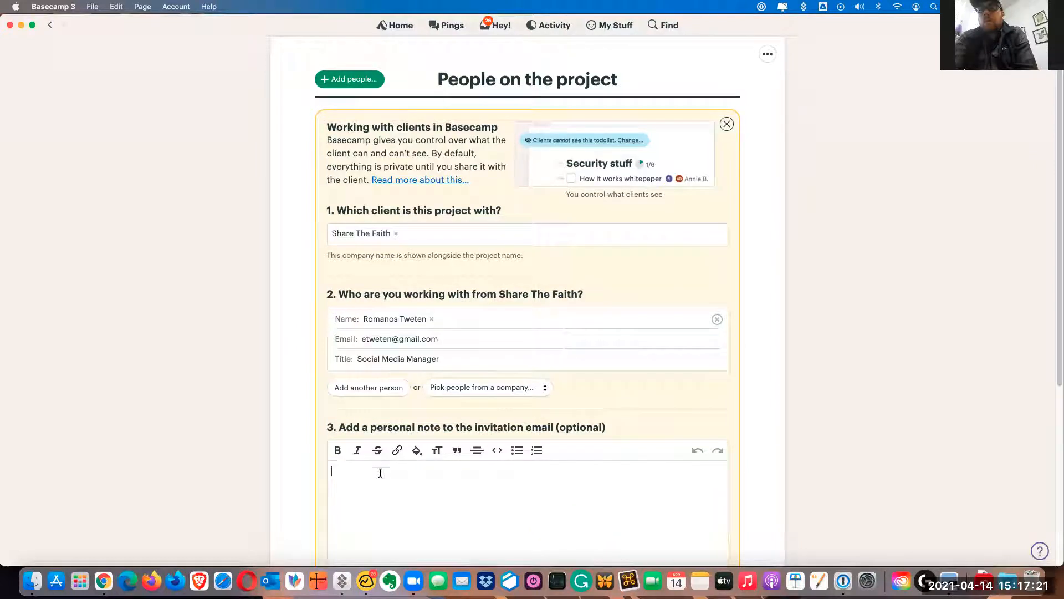
pyautogui.write('Romas')
pyautogui.press('BackSpace')
pyautogui.write('nos~')
pyautogui.press('Return')
pyautogui.write('Welcome aboard!')
pyautogui.press('Return')
pyautogui.write('Z')
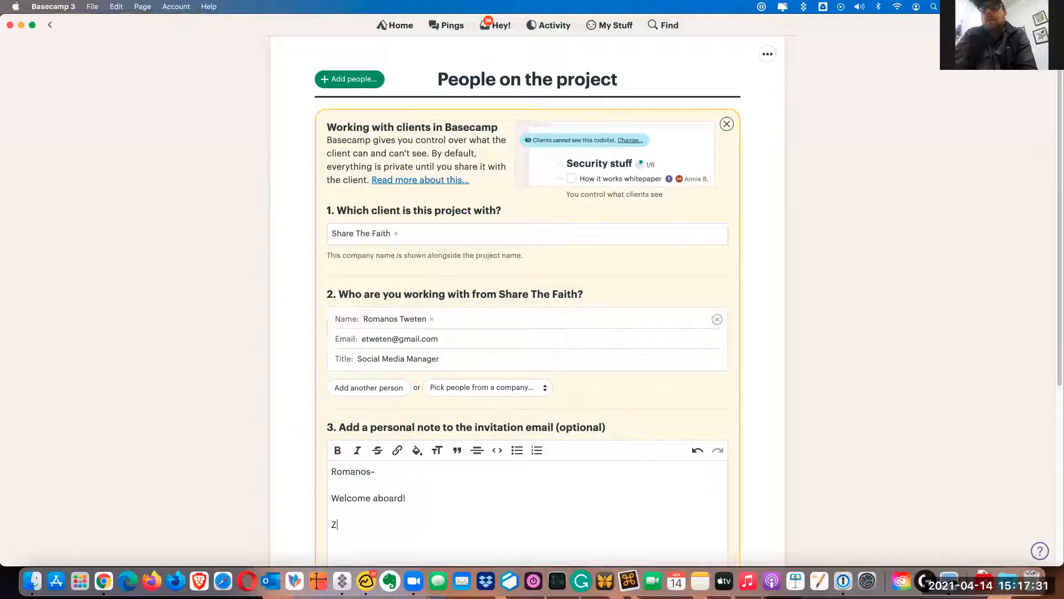
# Preview the invitation email and send the invitation to the client contact
pyautogui.scroll(-5, 304, 381)
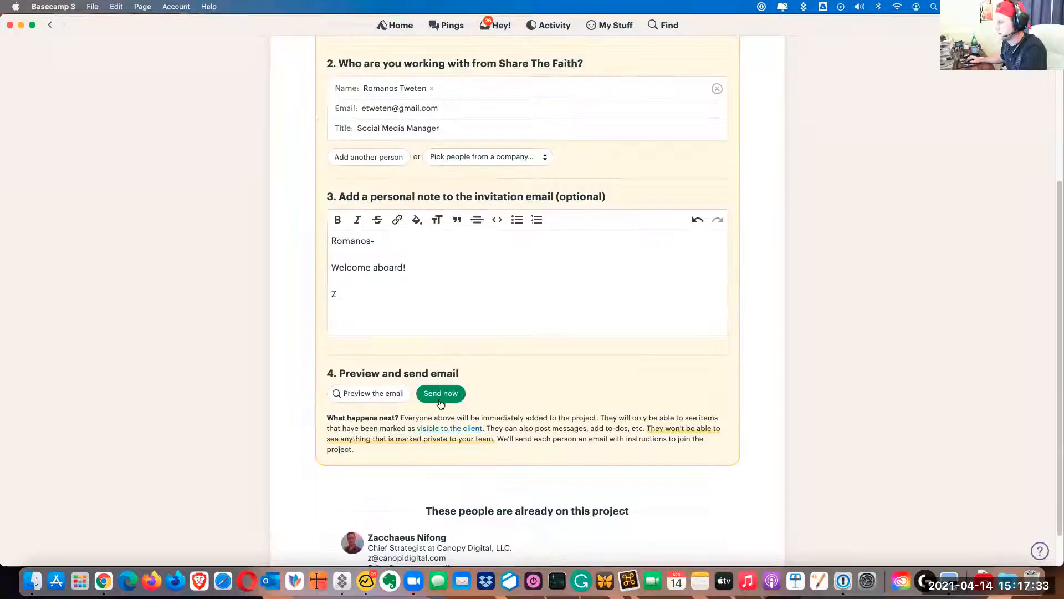
pyautogui.click(379, 394)
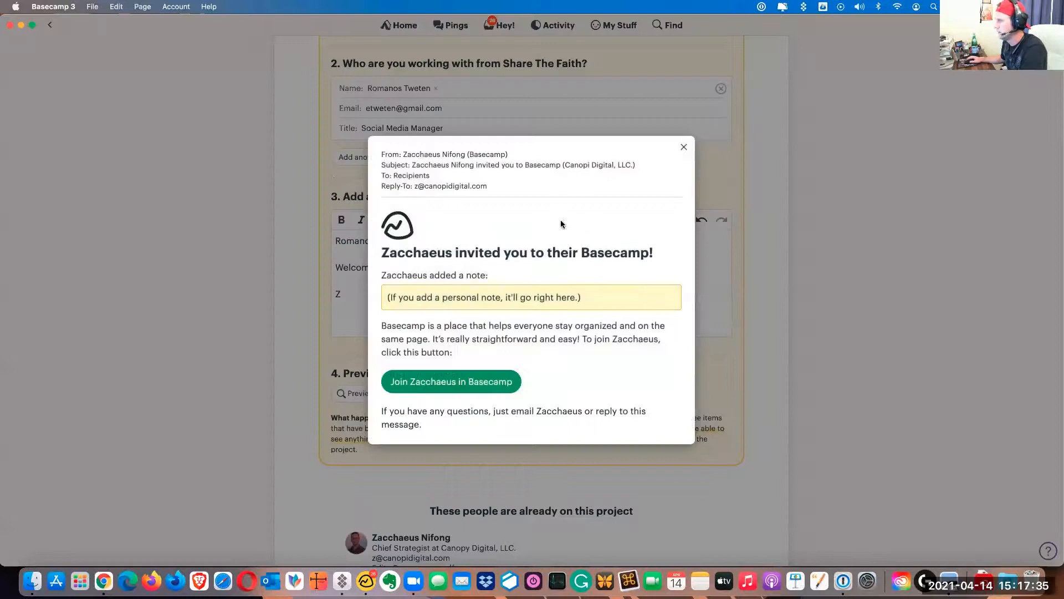
pyautogui.click(686, 149)
pyautogui.click(438, 395)
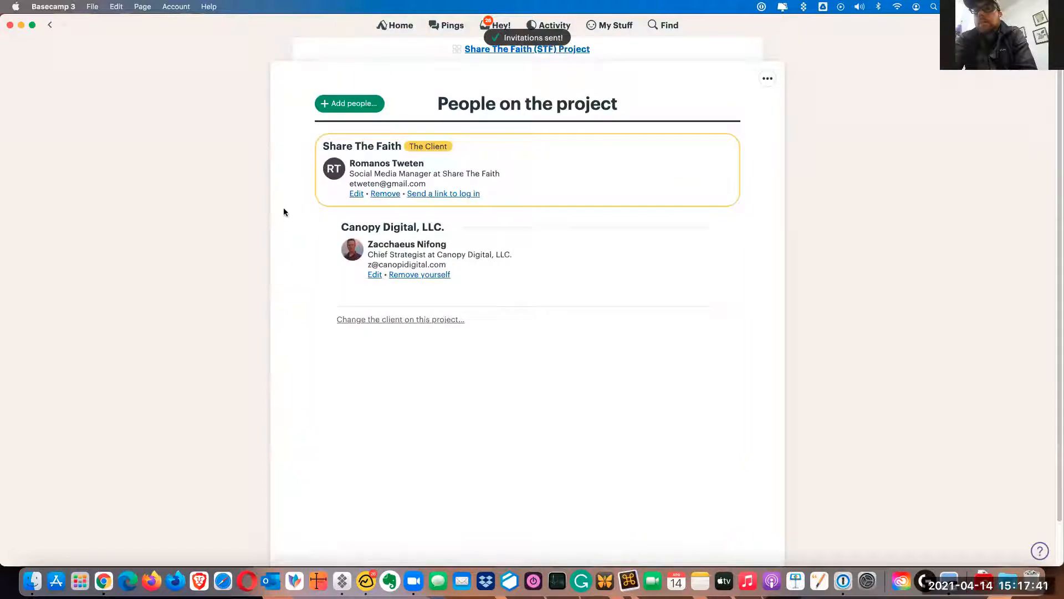
# Start a new Grand Central message in the Share The Faith (STF) Project, visible to the client, with the category Announcement
pyautogui.click(480, 49)
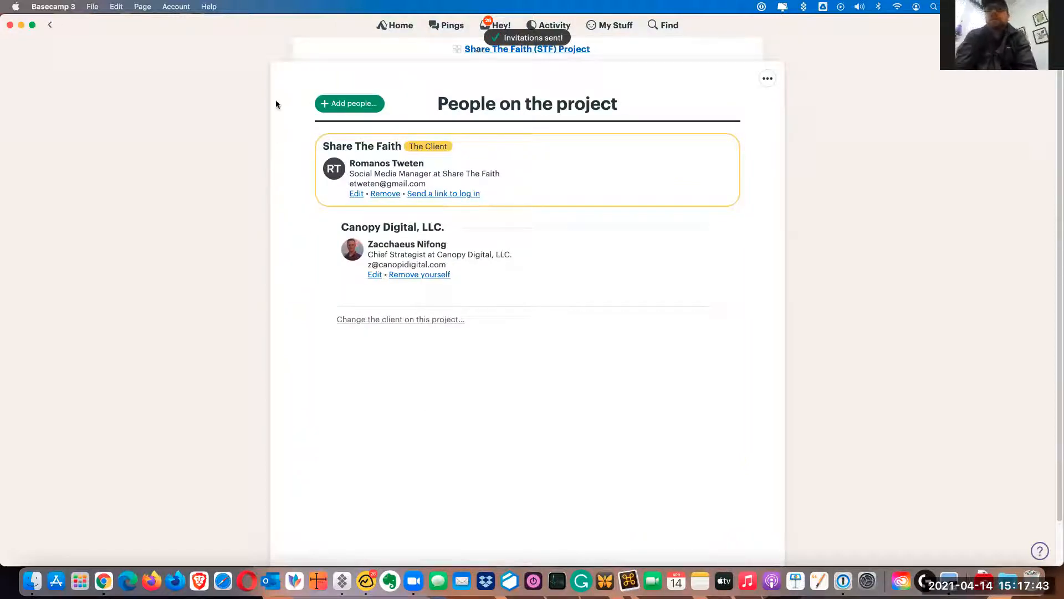
pyautogui.click(363, 183)
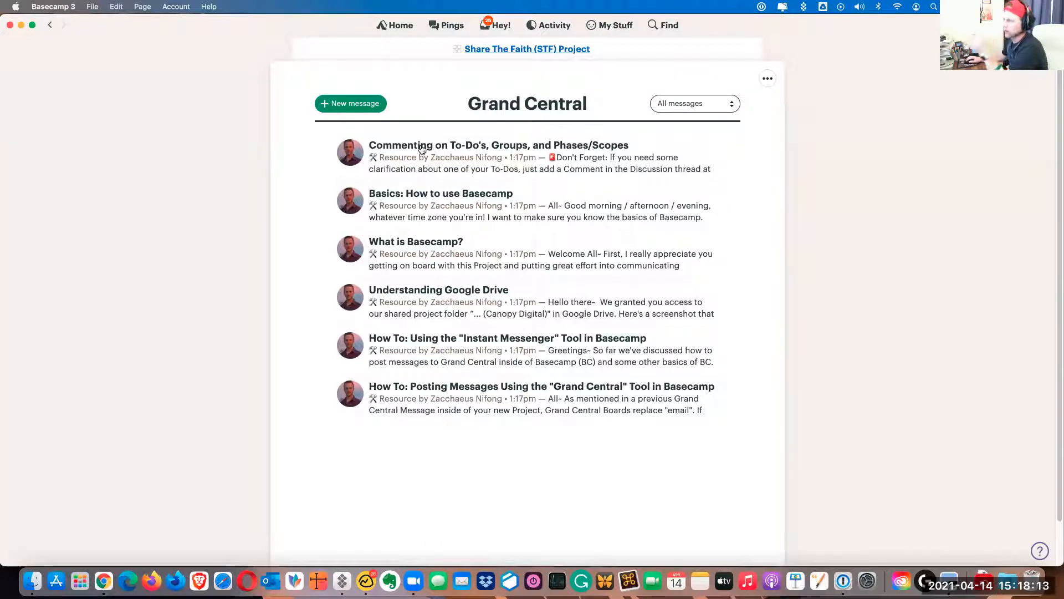
pyautogui.click(367, 110)
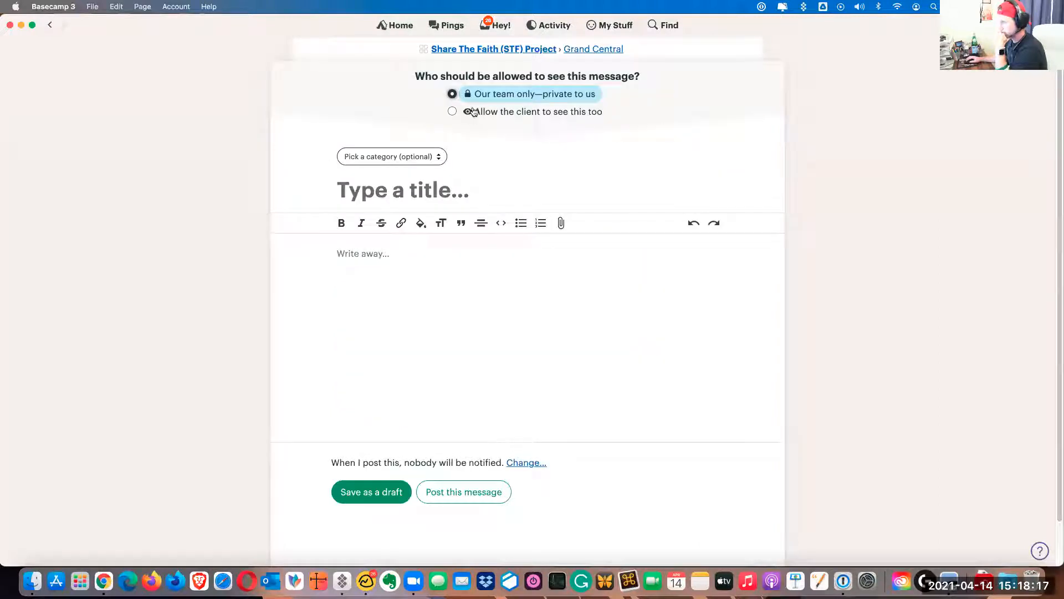
pyautogui.click(545, 114)
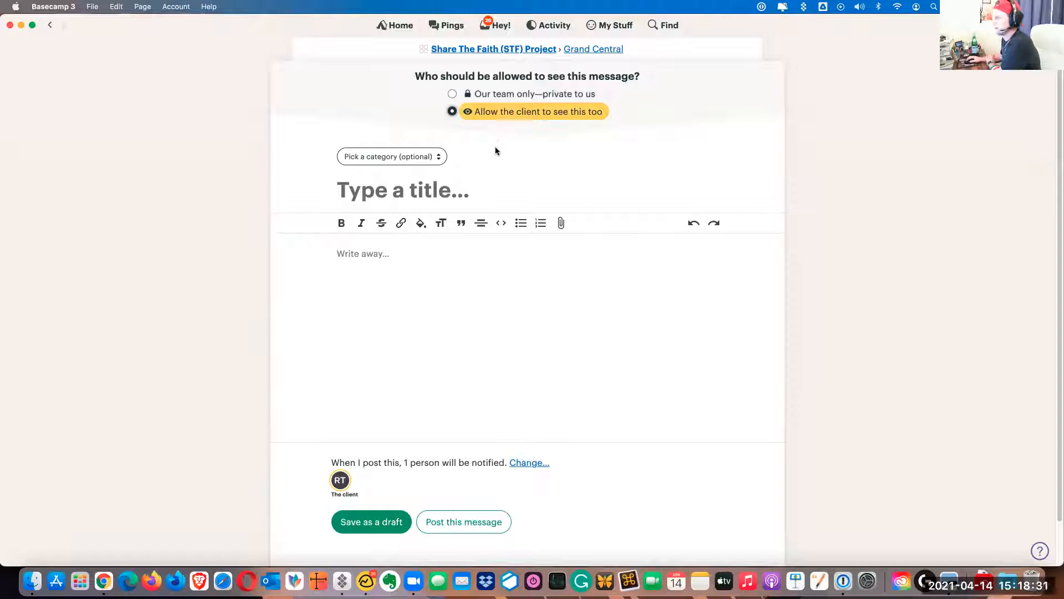
pyautogui.click(379, 157)
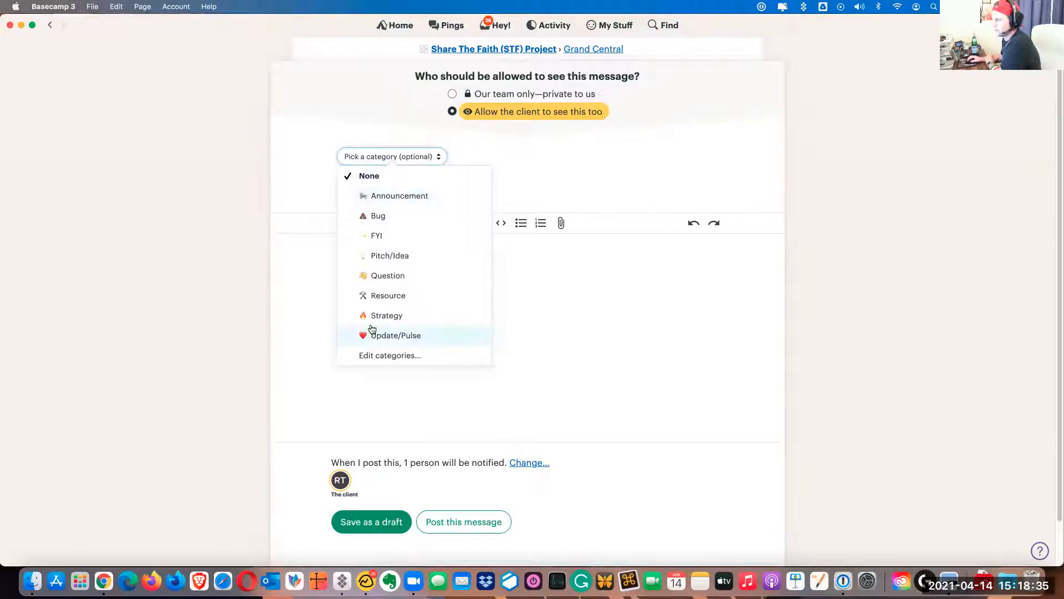
pyautogui.click(399, 197)
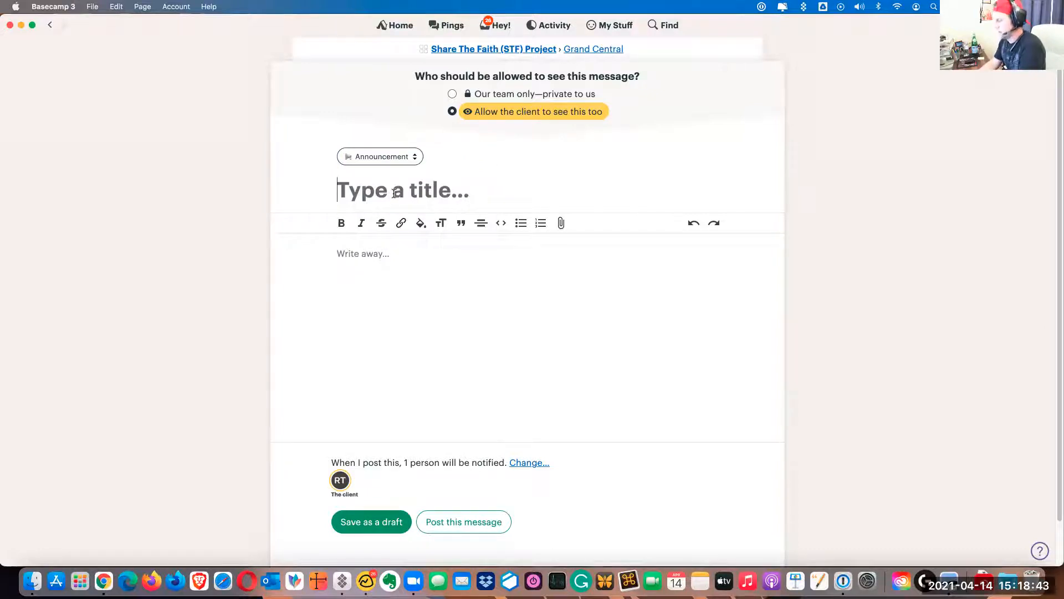
# Title the message "Welcome" and begin its body with the greeting "Hello All" on its own line
pyautogui.write('Welcome')
pyautogui.press('Tab')
pyautogui.write('Hello All')
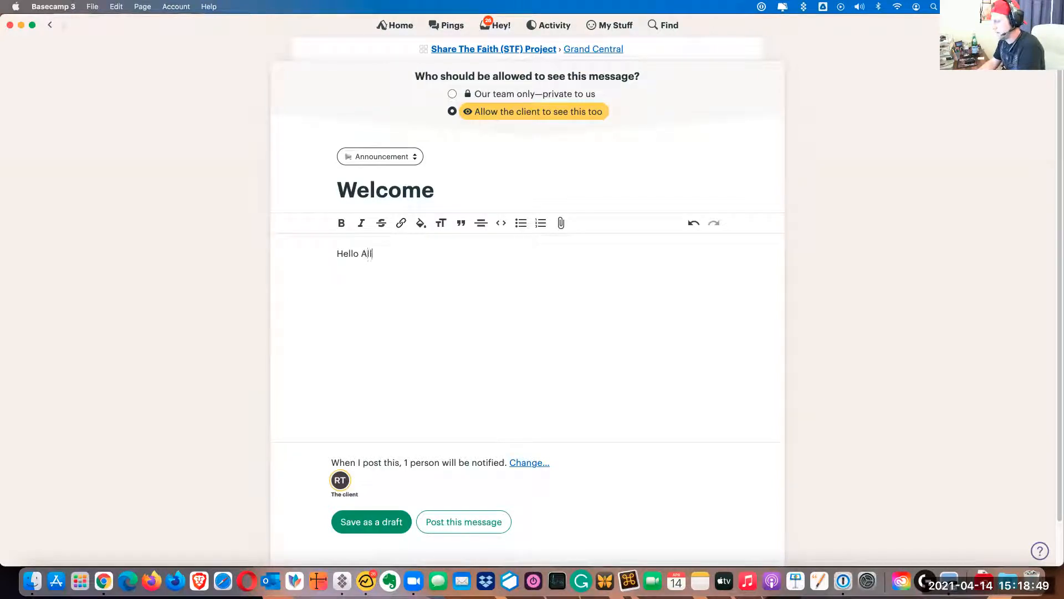
pyautogui.write('~')
pyautogui.press('Return')
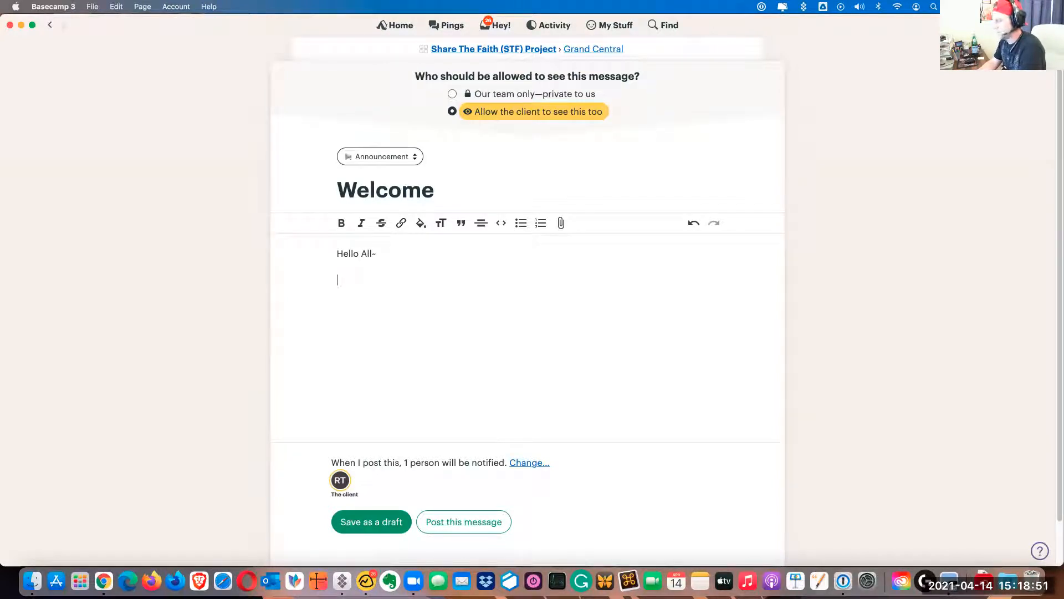
# Mention the client contact in the message body, followed by "thanks for joining and doing the Zoom call with me."
pyautogui.write('@')
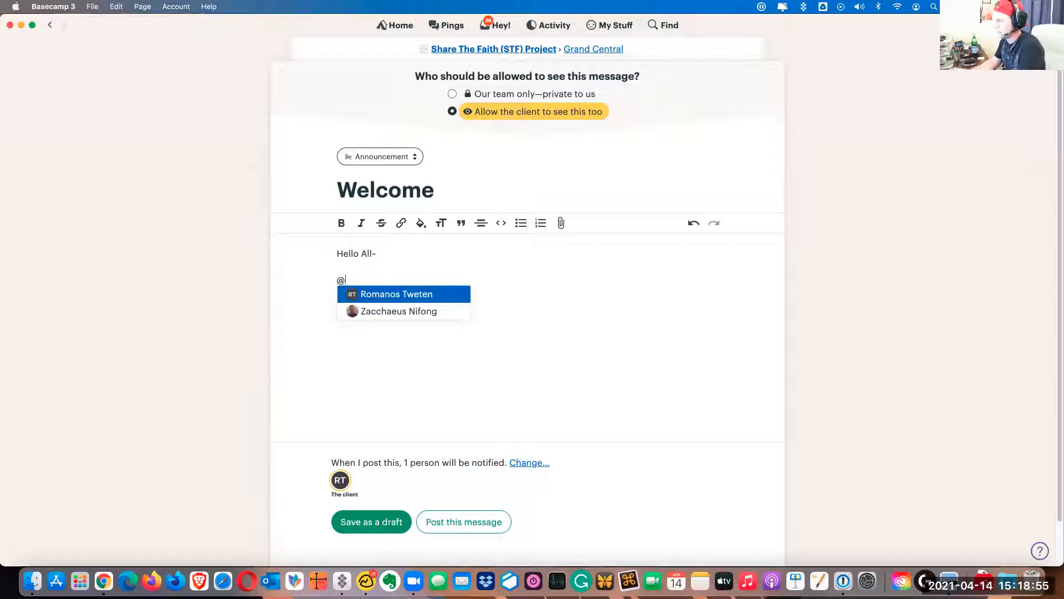
pyautogui.press('Return')
pyautogui.write('th')
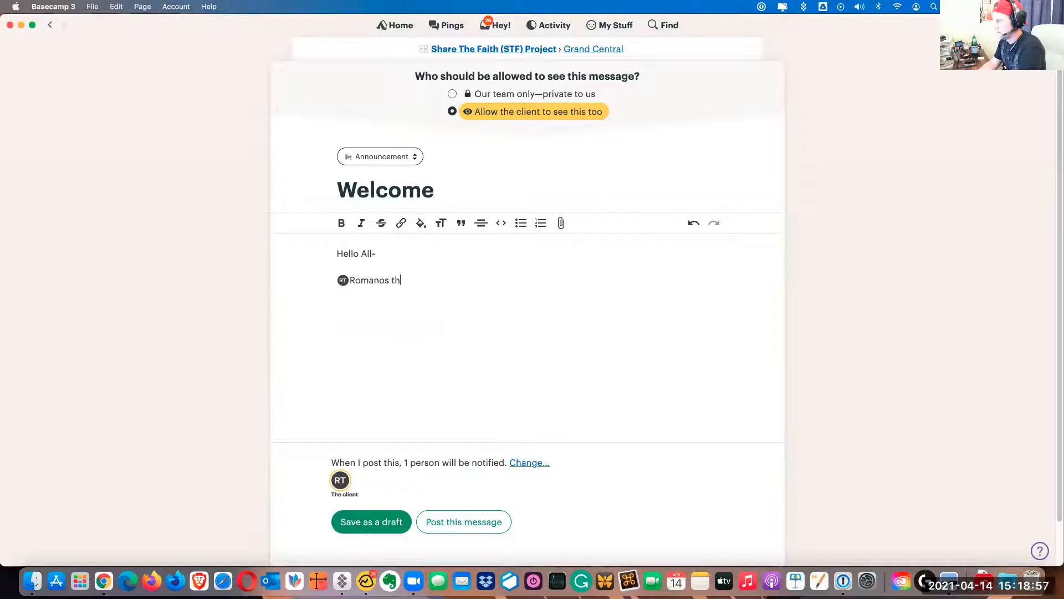
pyautogui.write('anks for joinig')
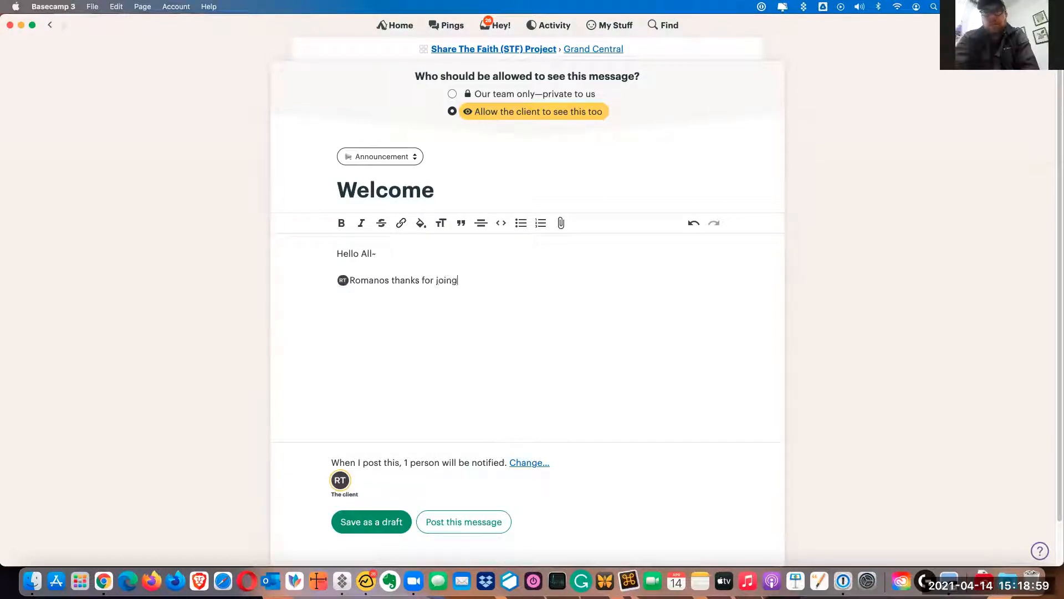
pyautogui.press('BackSpace')
pyautogui.press('BackSpace')
pyautogui.write("ing and I'l")
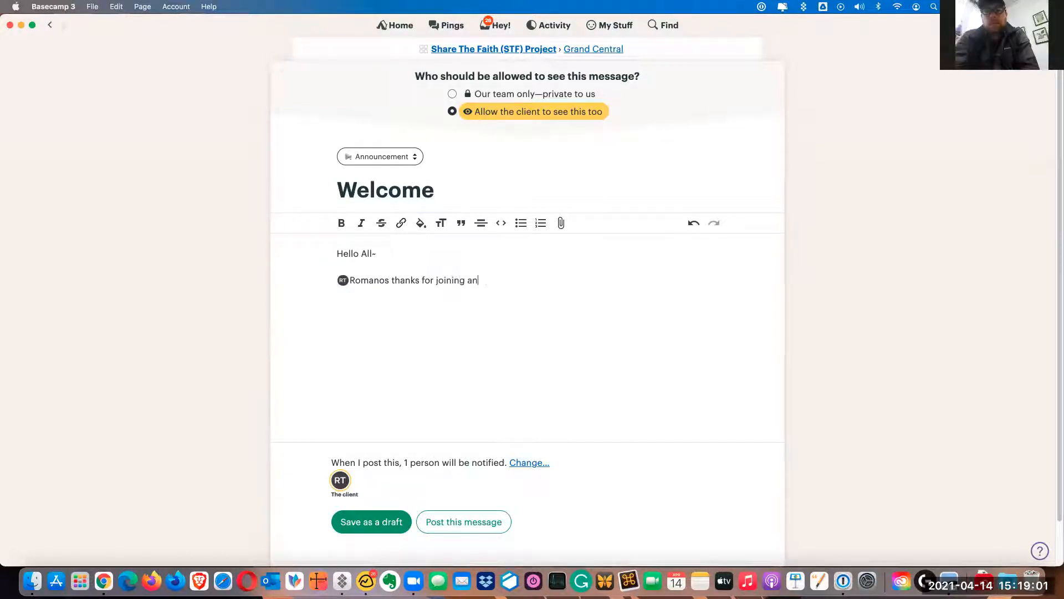
pyautogui.press('BackSpace')
pyautogui.press('BackSpace')
pyautogui.write('doing the Zoom call with me.')
# Sign off the Welcome message with the initial Z on a new line and post it
pyautogui.press('Return')
pyautogui.write('Z')
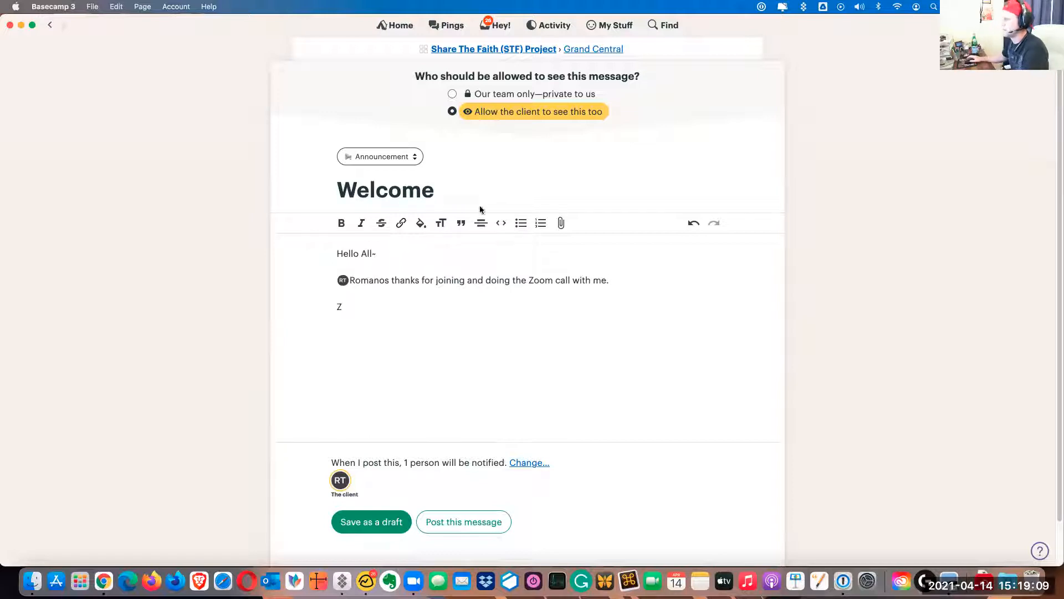
pyautogui.scroll(-1, 487, 288)
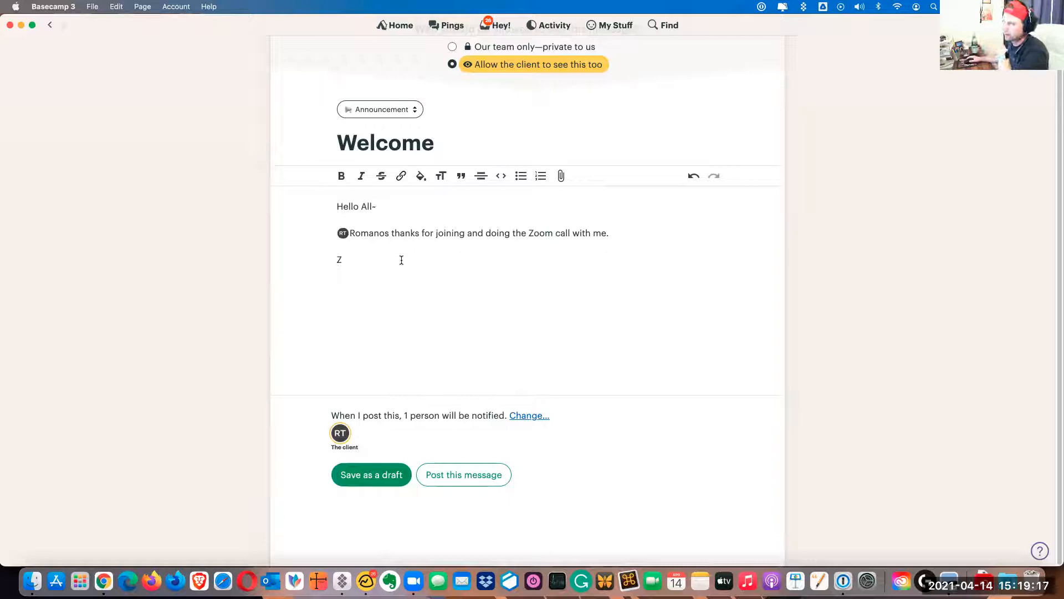
pyautogui.click(465, 477)
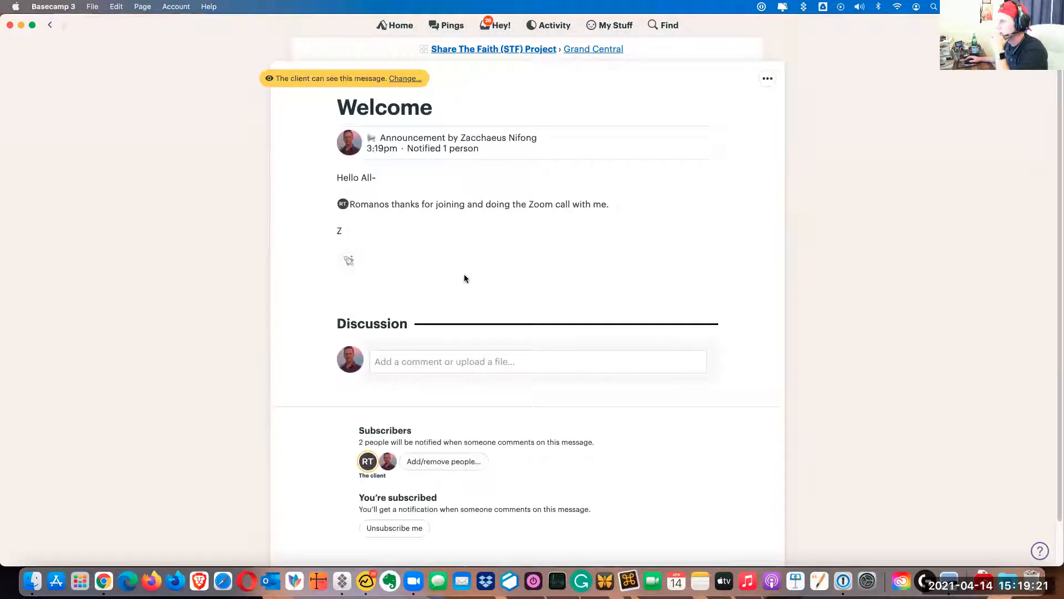
# Return to the project page, then reopen the Welcome message from Grand Central and review its discussion and subscribers
pyautogui.click(594, 49)
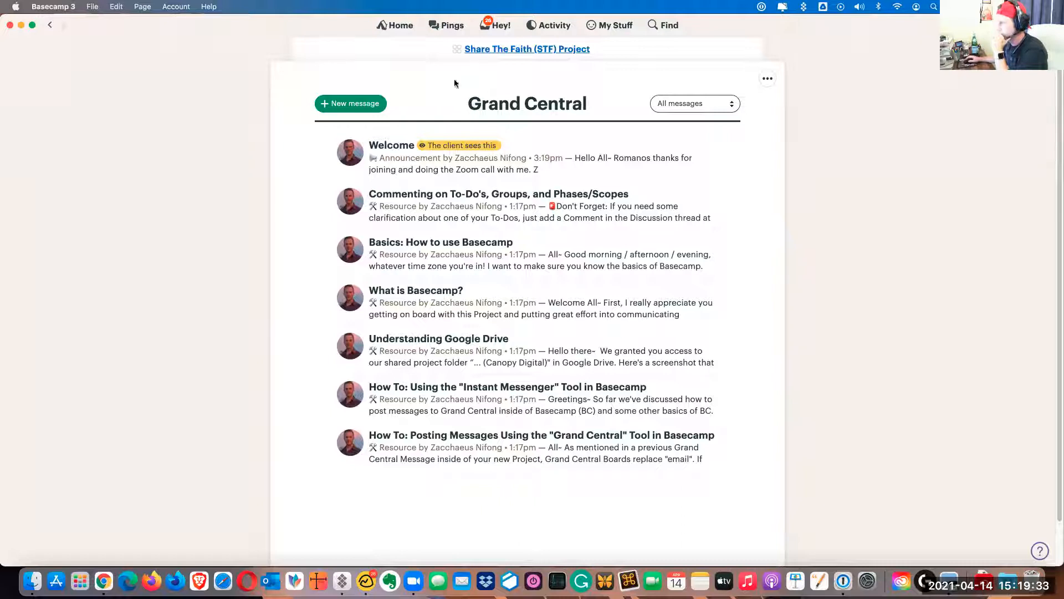
pyautogui.click(505, 49)
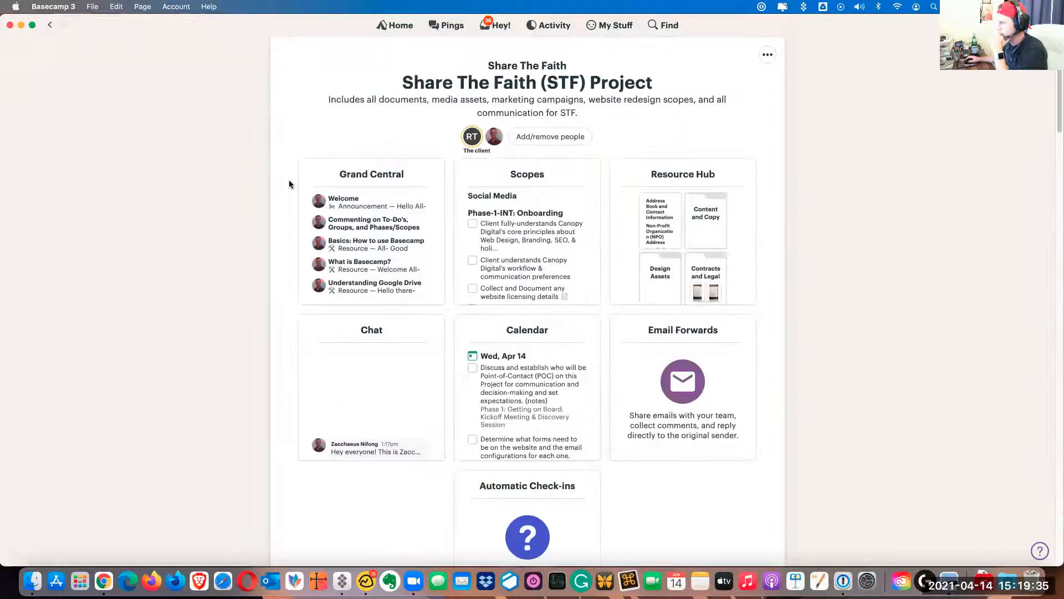
pyautogui.click(349, 204)
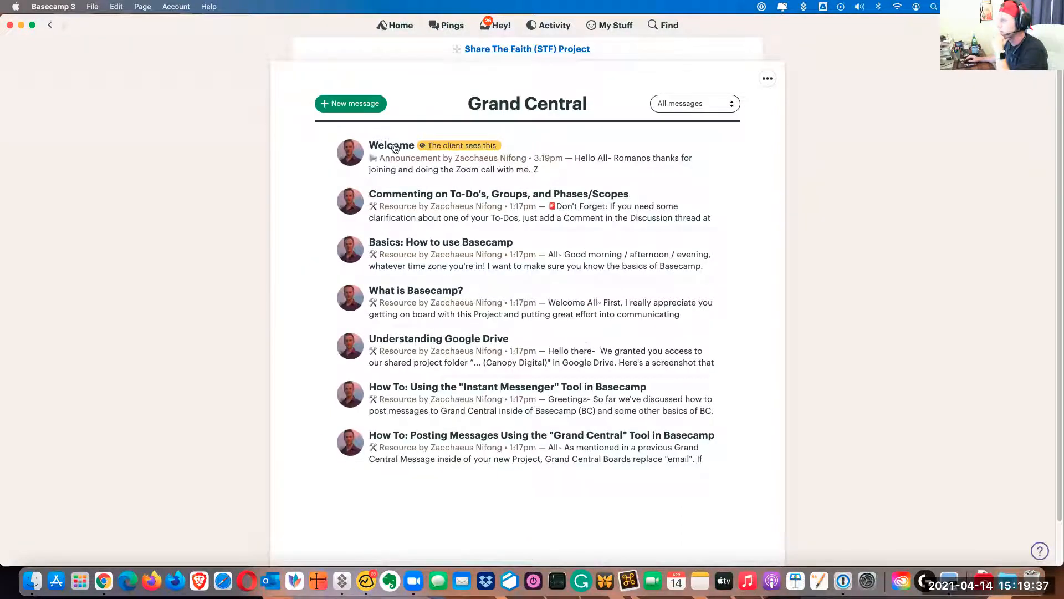
pyautogui.click(395, 147)
pyautogui.scroll(-2, 265, 278)
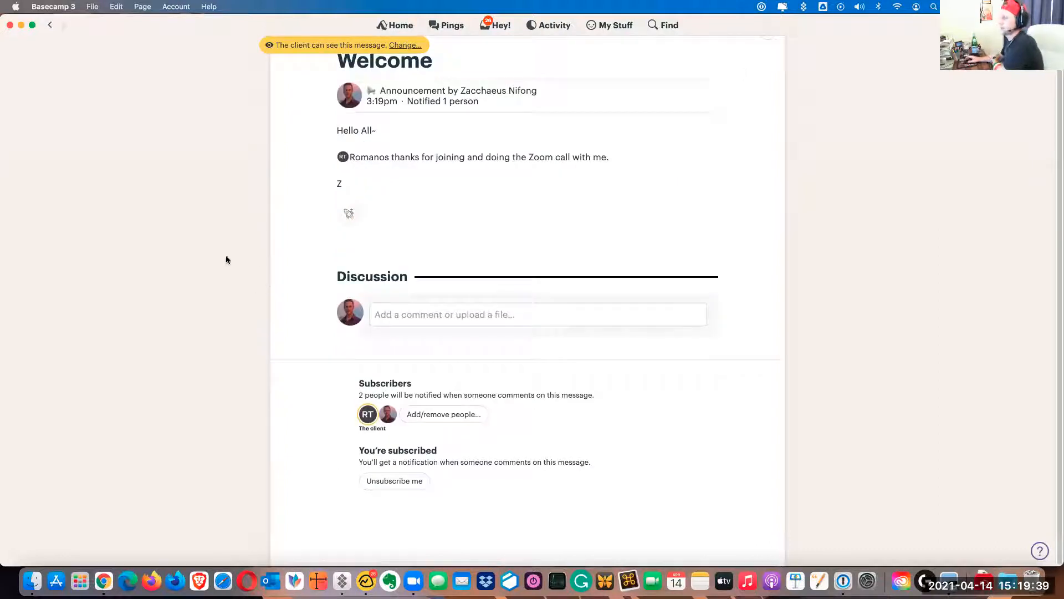
pyautogui.scroll(2, 226, 260)
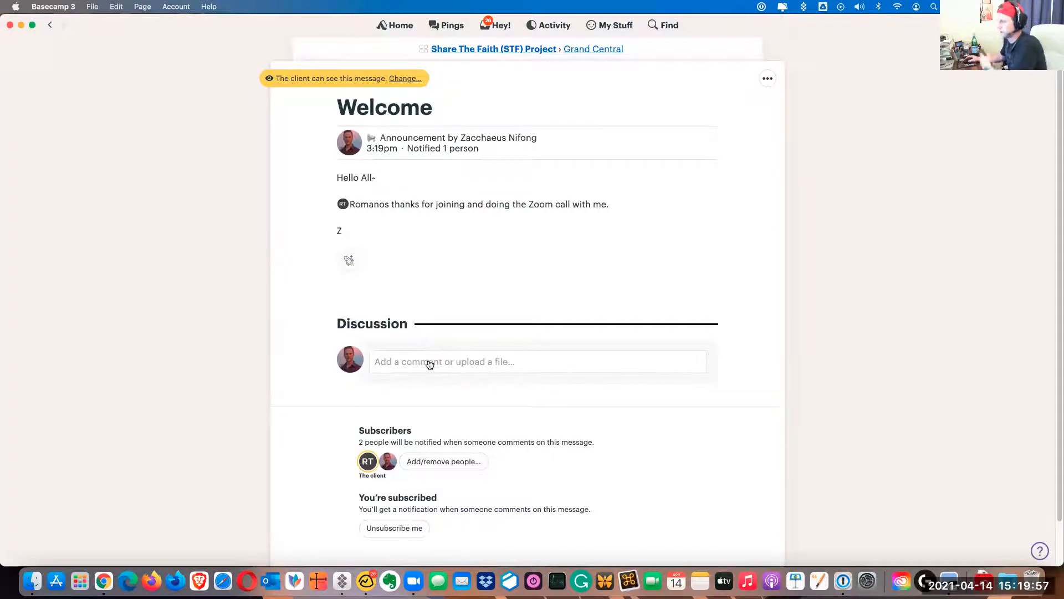
# View the category filter options for Grand Central messages and return to the project page
pyautogui.click(580, 50)
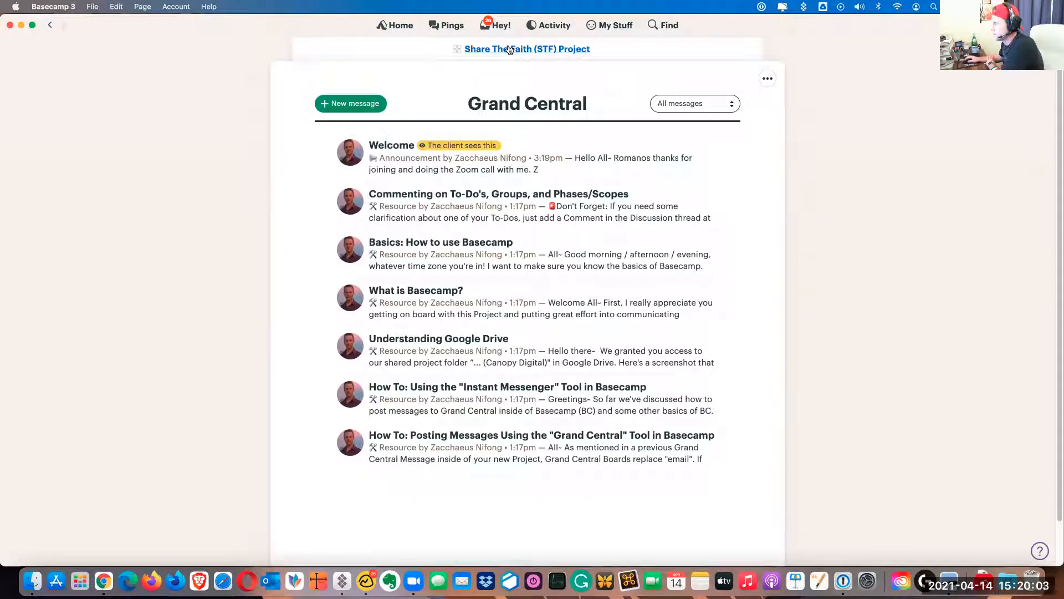
pyautogui.click(722, 105)
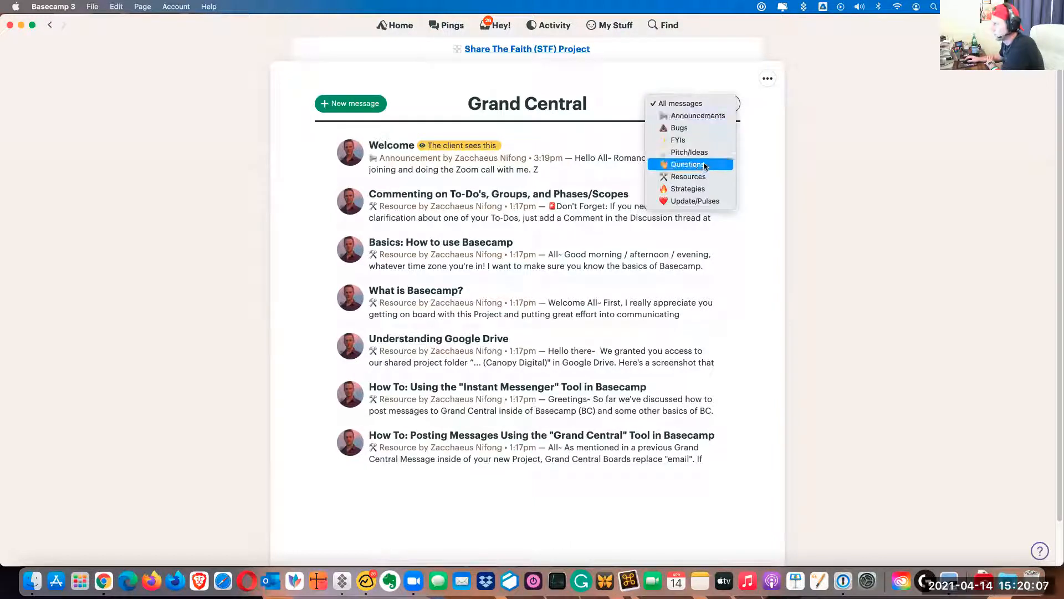
pyautogui.click(536, 54)
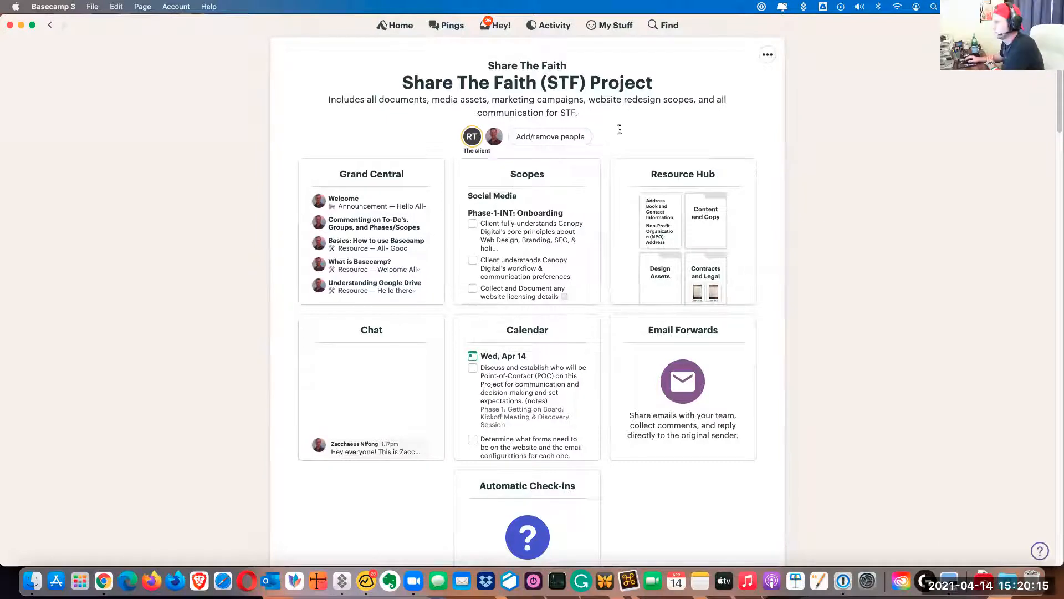
# Open the Social Media to-do list in Scopes and save its visibility as "Allow the client to see this too"
pyautogui.click(535, 180)
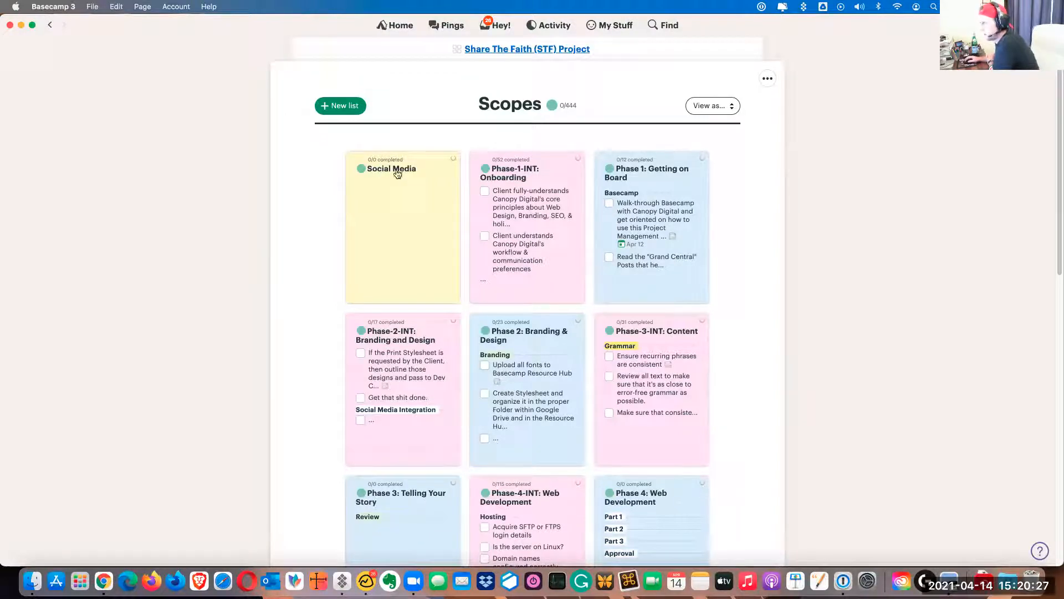
pyautogui.click(426, 168)
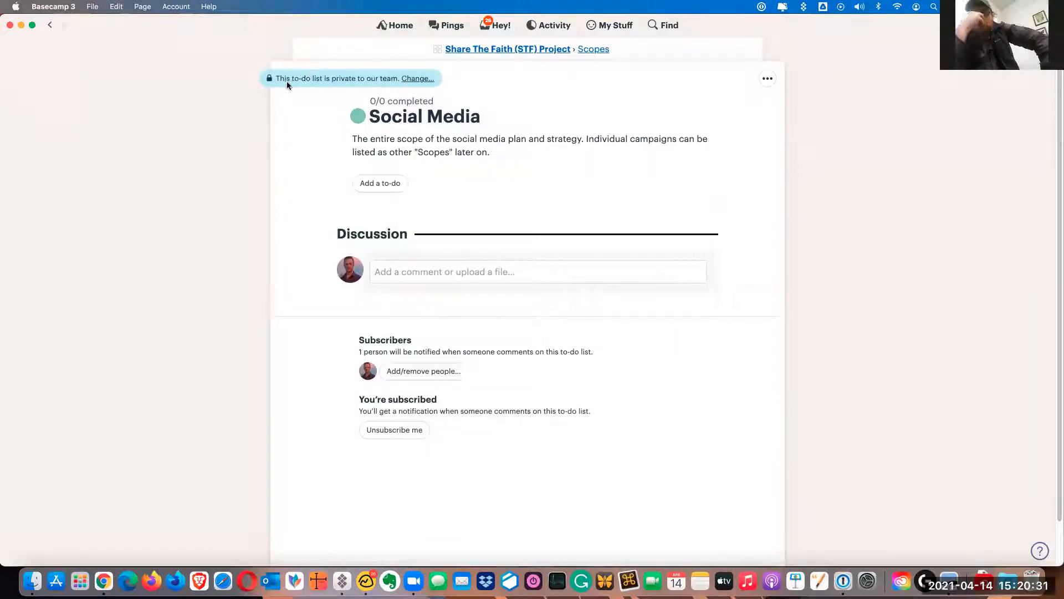
pyautogui.click(420, 79)
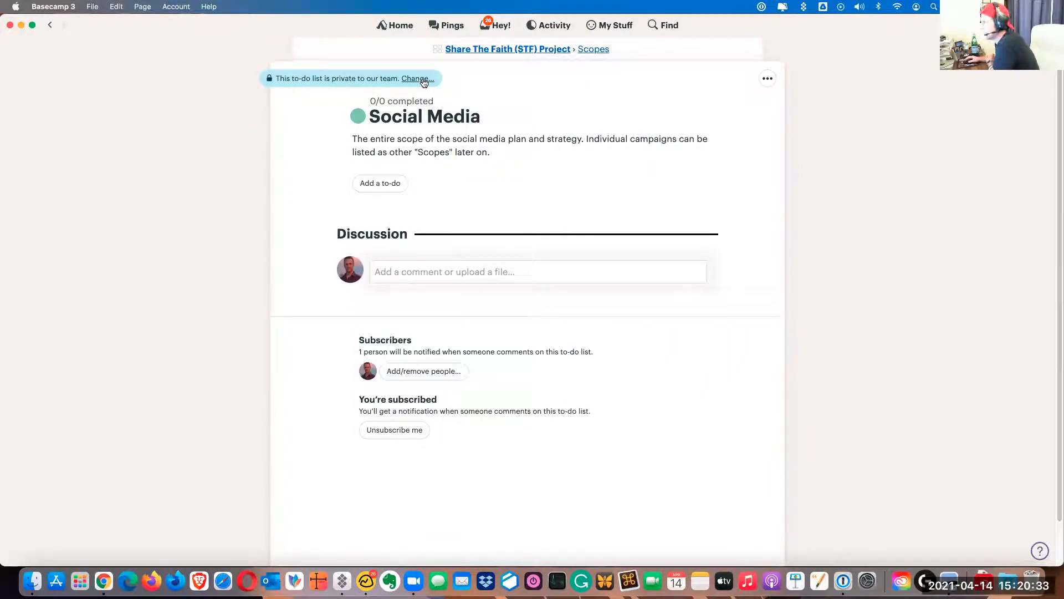
pyautogui.click(507, 162)
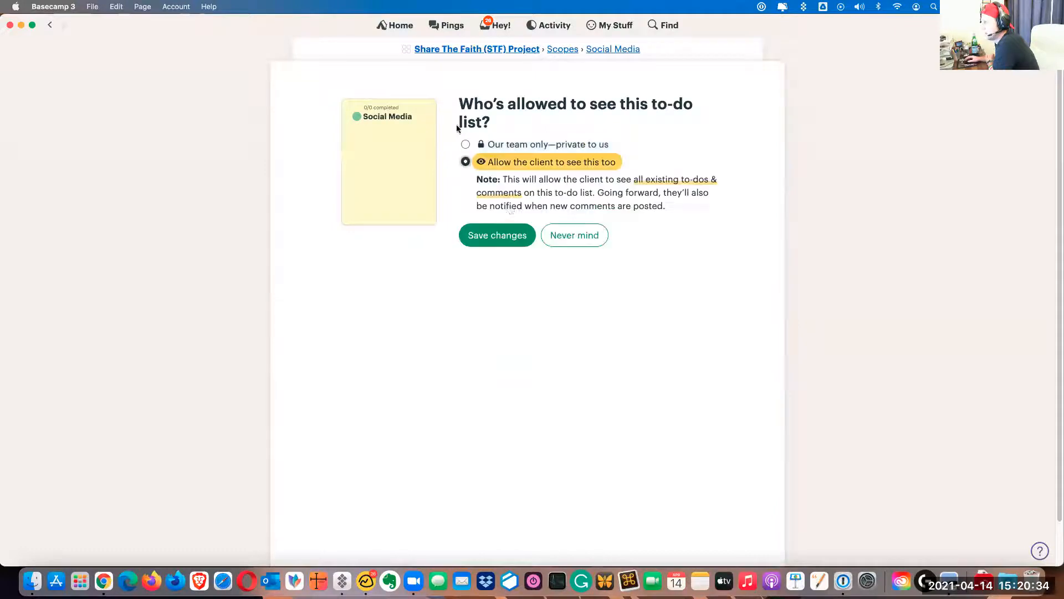
pyautogui.click(503, 238)
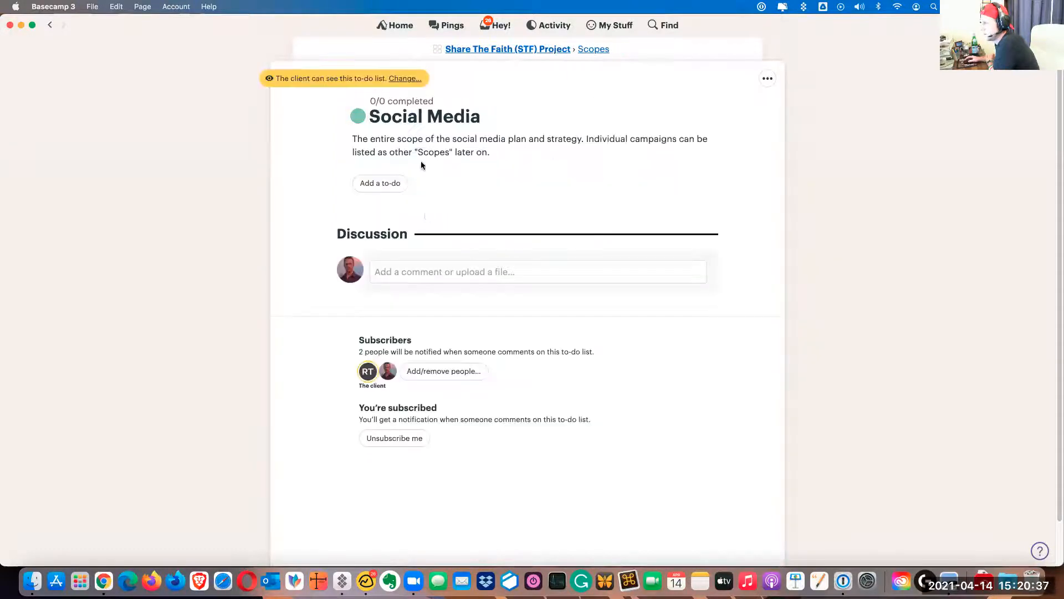
# Start a Social Media to-do described as "Gather all social media URLs and profiles and post them into the response below."
pyautogui.click(371, 185)
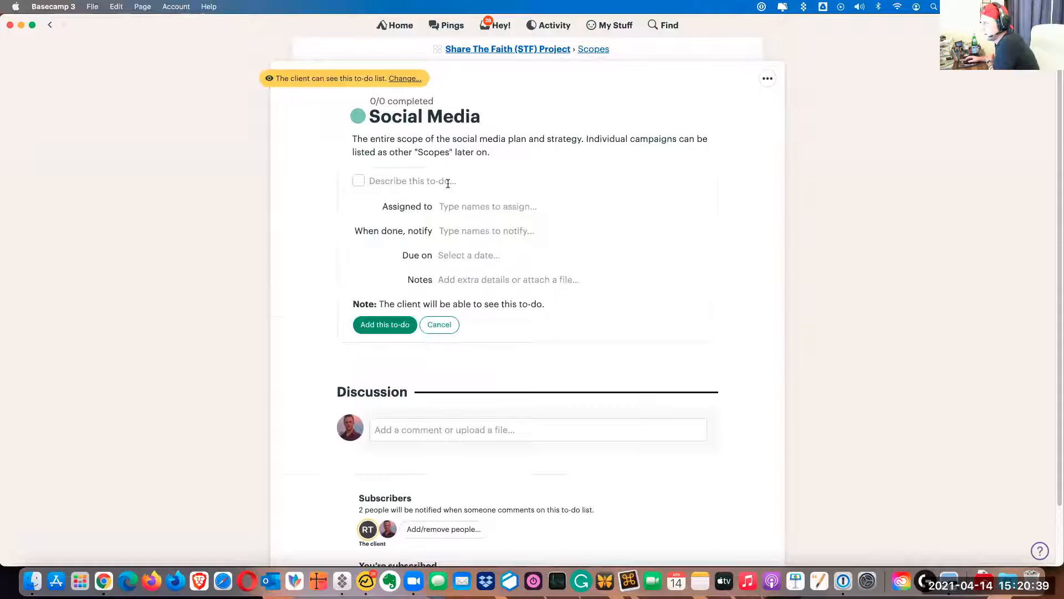
pyautogui.write('Gather all s')
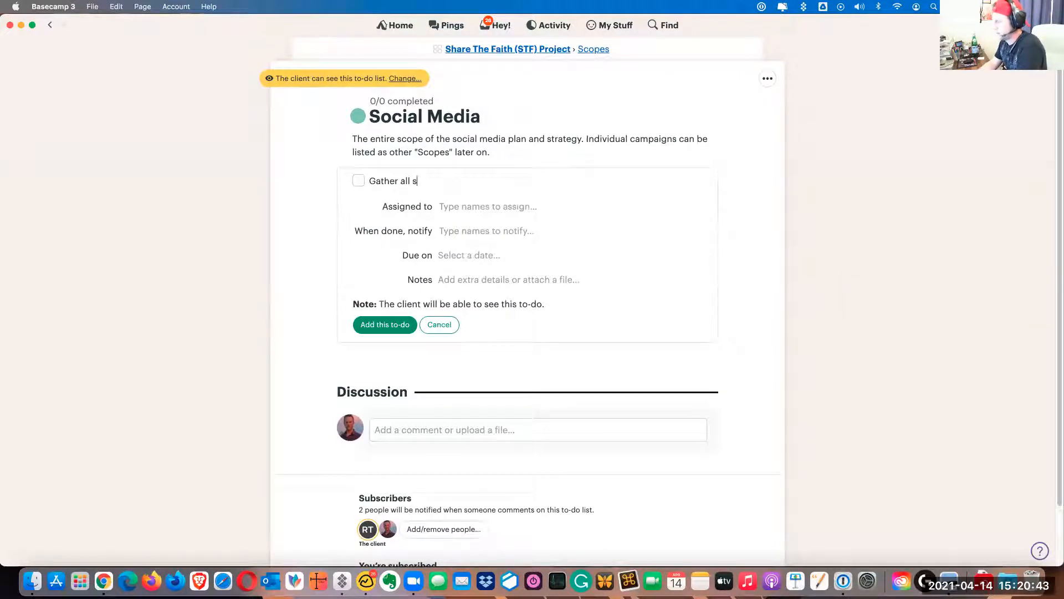
pyautogui.write('ocial media URLs a')
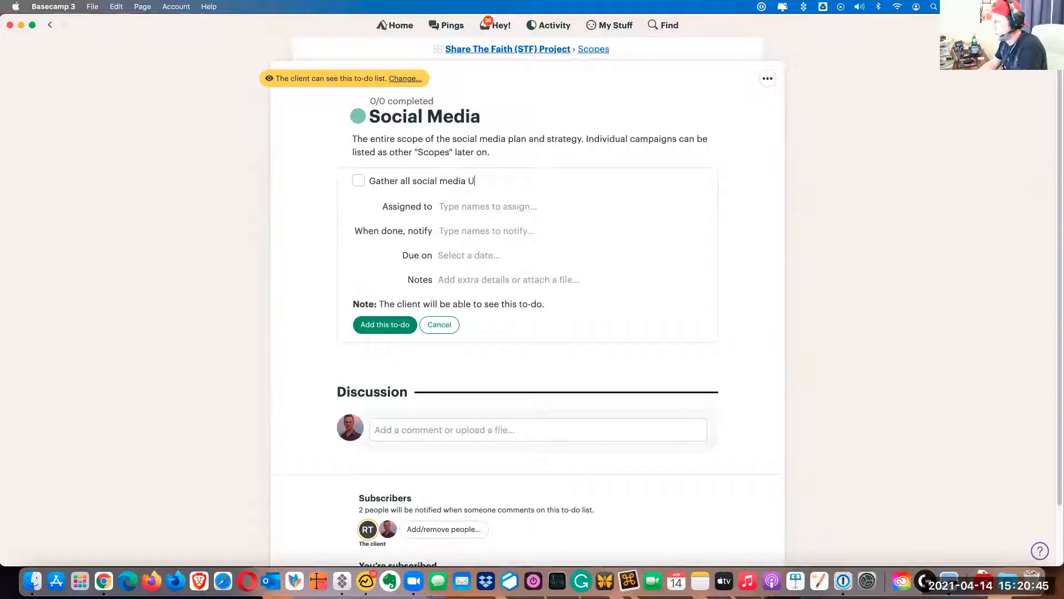
pyautogui.press('BackSpace')
pyautogui.press('BackSpace')
pyautogui.write('s and ')
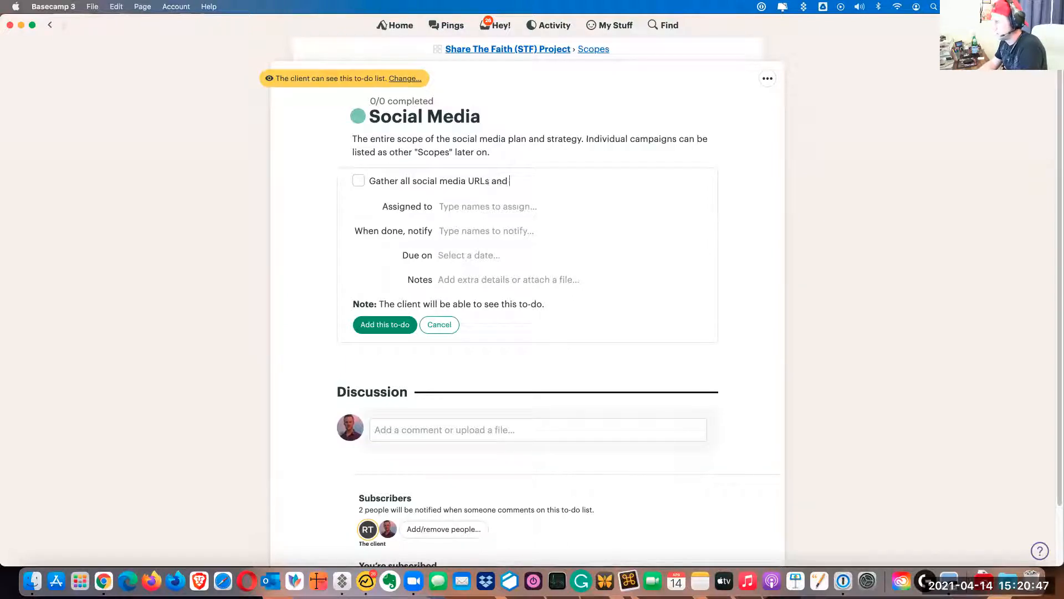
pyautogui.write('profiles and p')
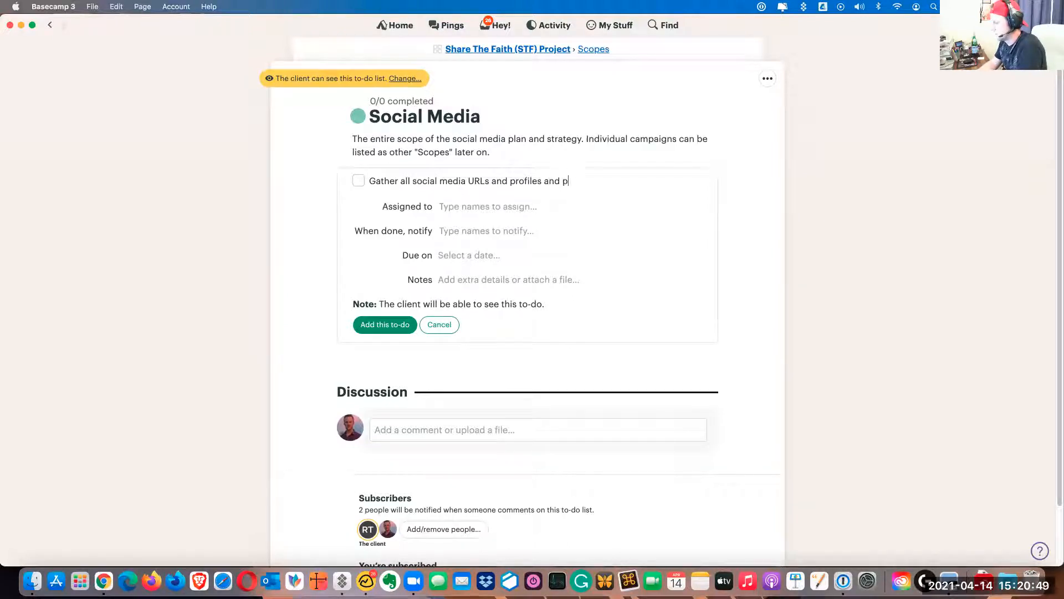
pyautogui.write('ost them into the re')
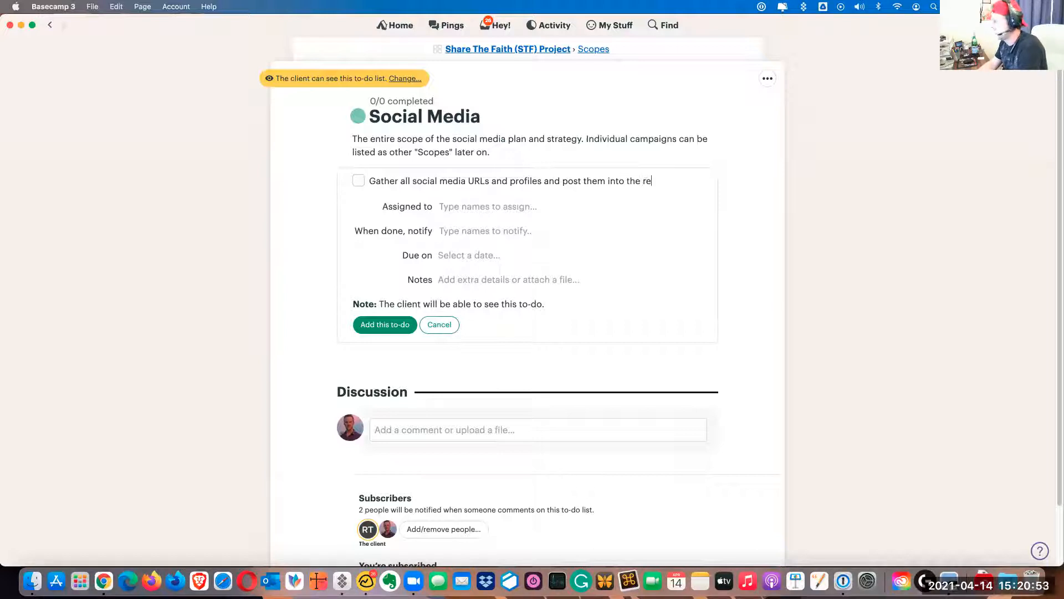
pyautogui.write('sponse ')
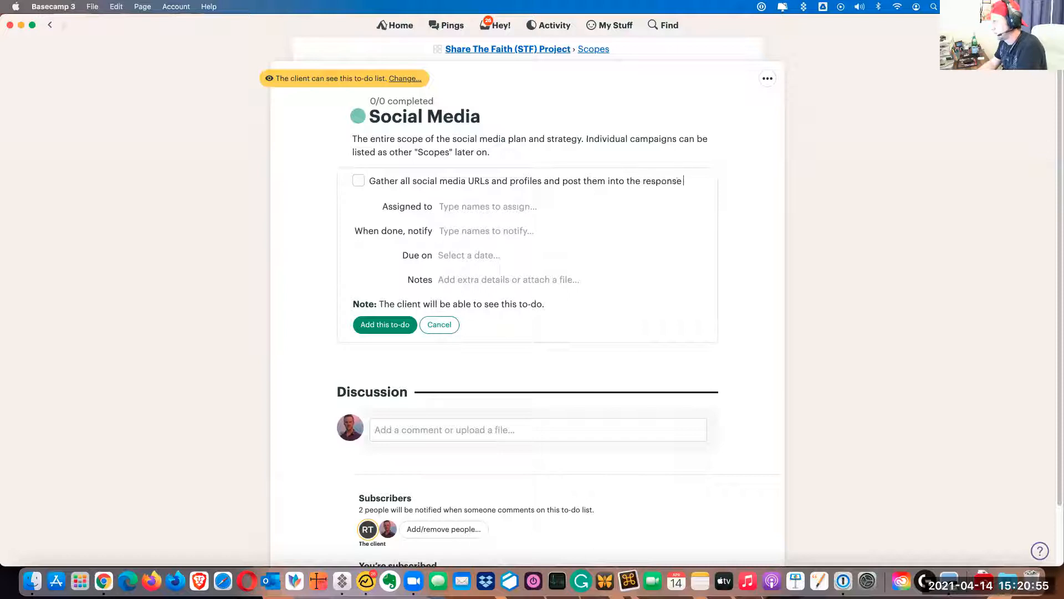
pyautogui.write('below.')
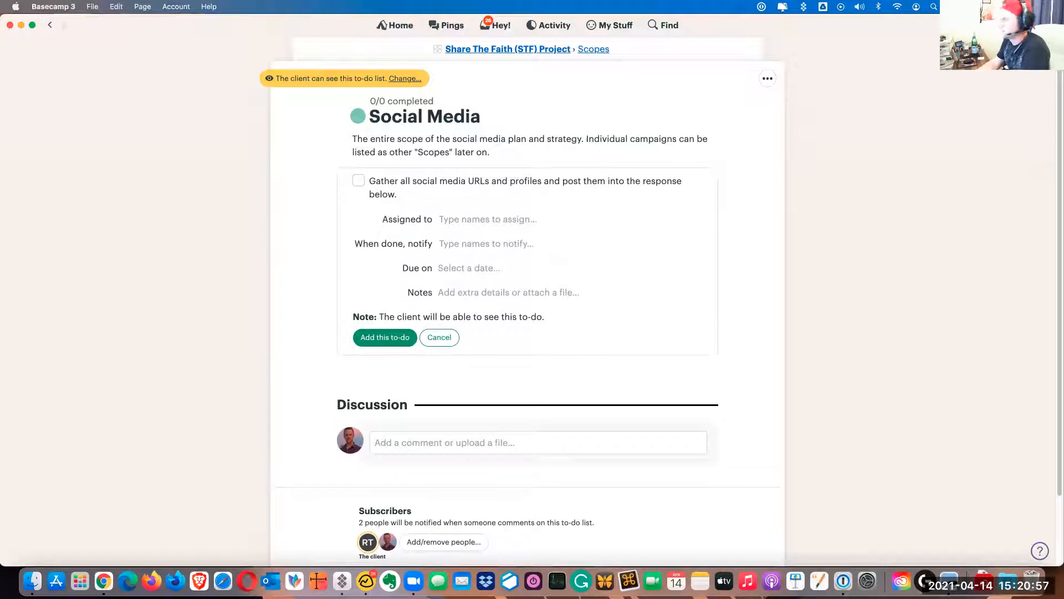
# Assign the new to-do to the client contact and choose the project owner as the person to notify when it is done
pyautogui.click(475, 220)
pyautogui.write('ra')
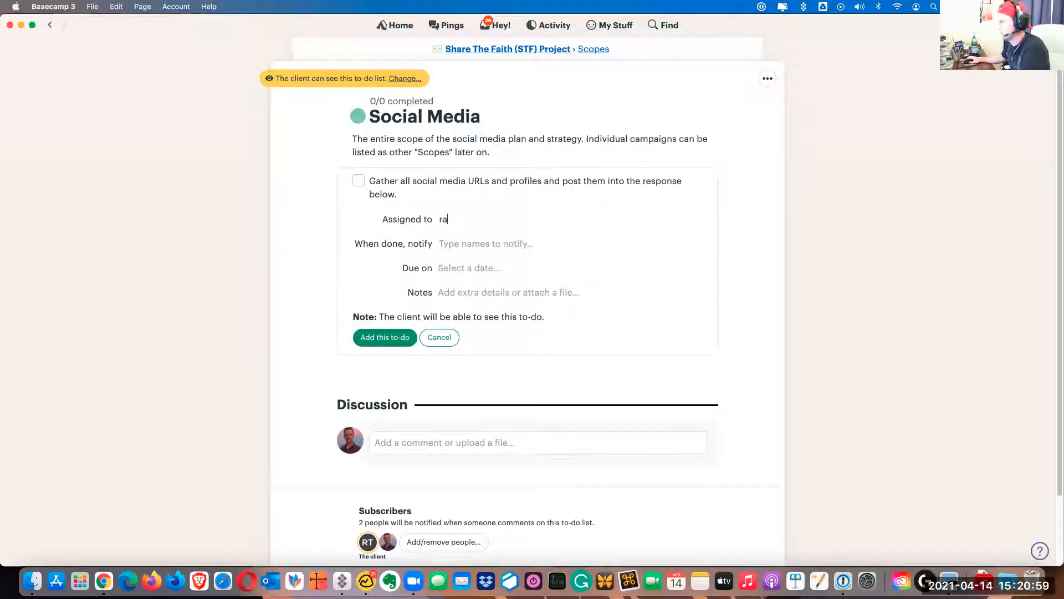
pyautogui.click(470, 234)
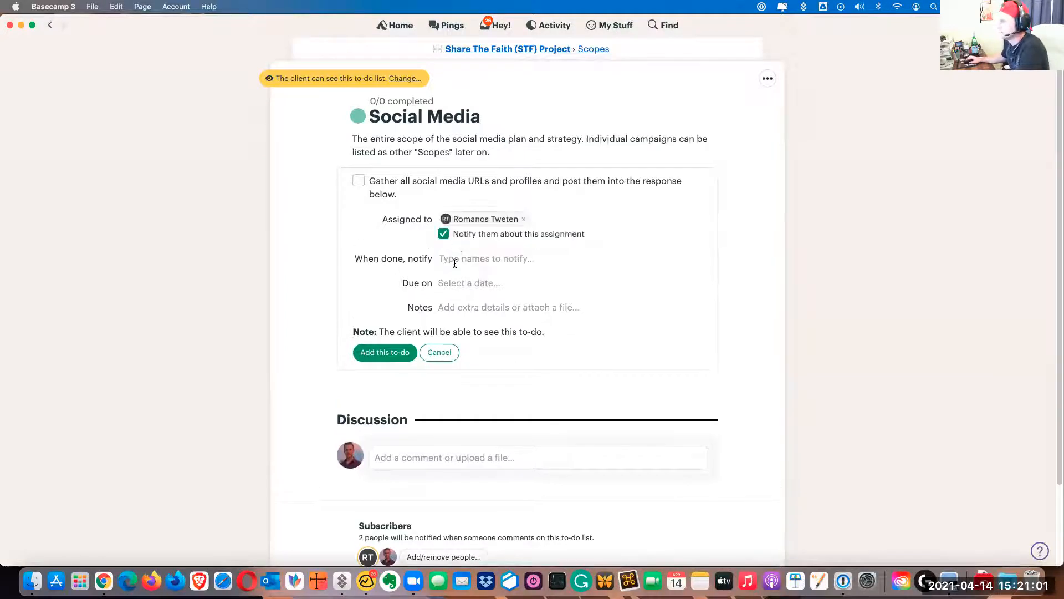
pyautogui.click(455, 264)
pyautogui.write('zac')
pyautogui.click(488, 274)
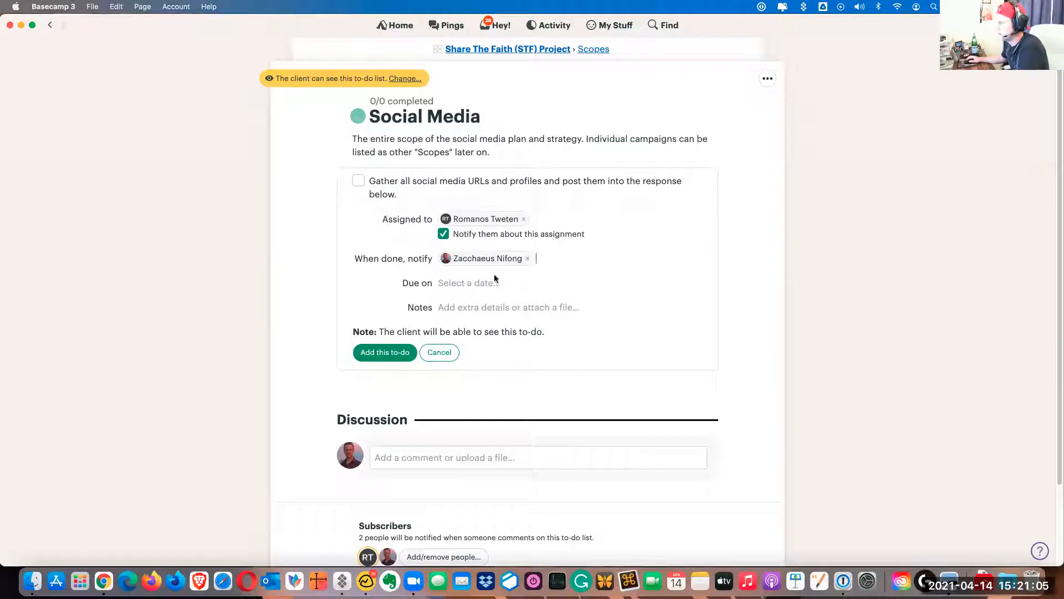
# Make the to-do due Fri, Apr 23, 2021, with the note "Let me know if there's anything you need.", and add it to the list
pyautogui.click(475, 283)
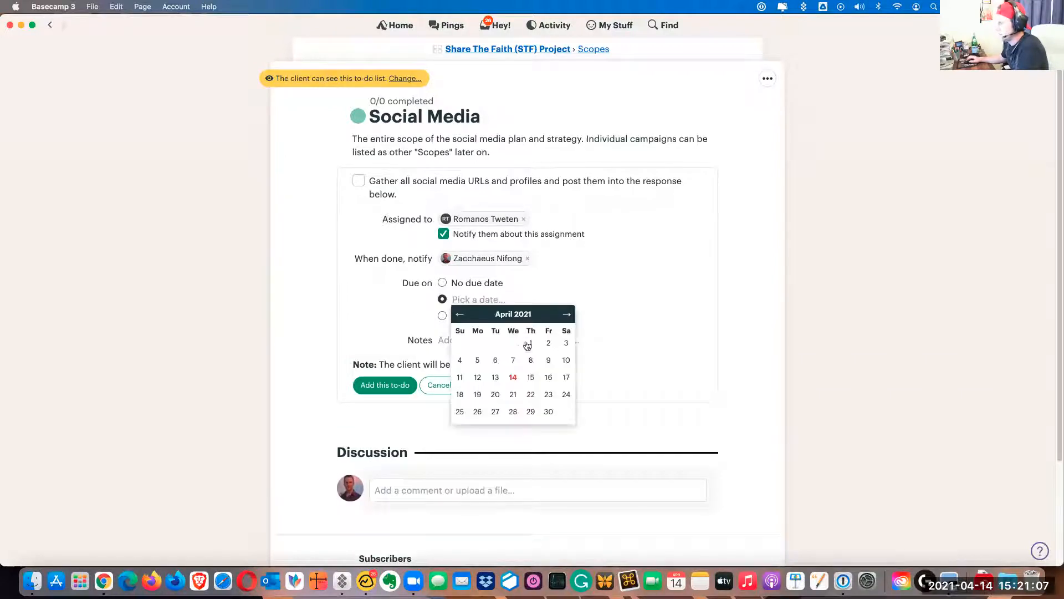
pyautogui.click(548, 395)
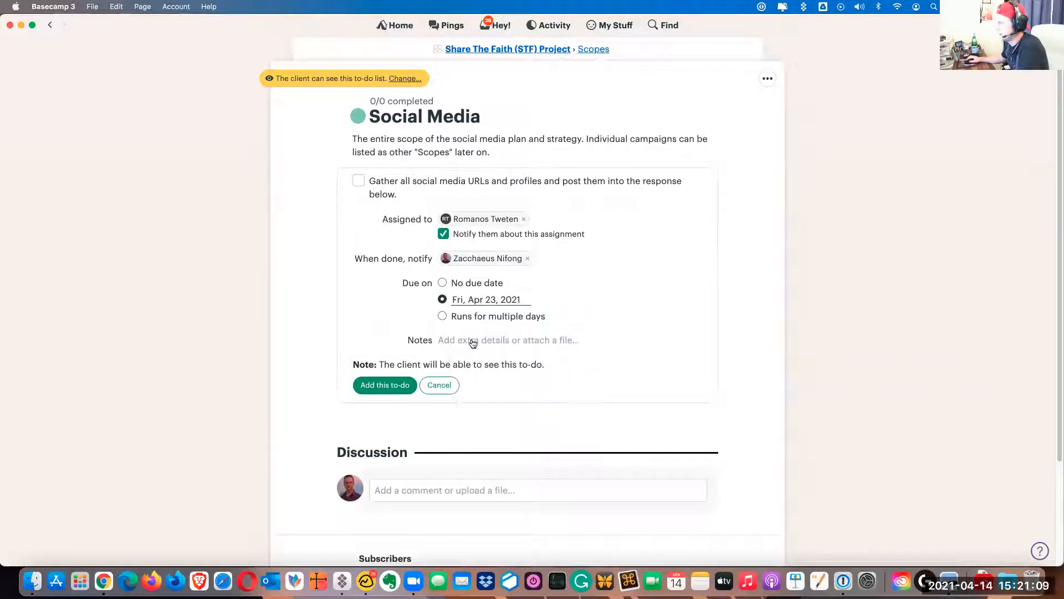
pyautogui.click(473, 343)
pyautogui.write('Let me know if you')
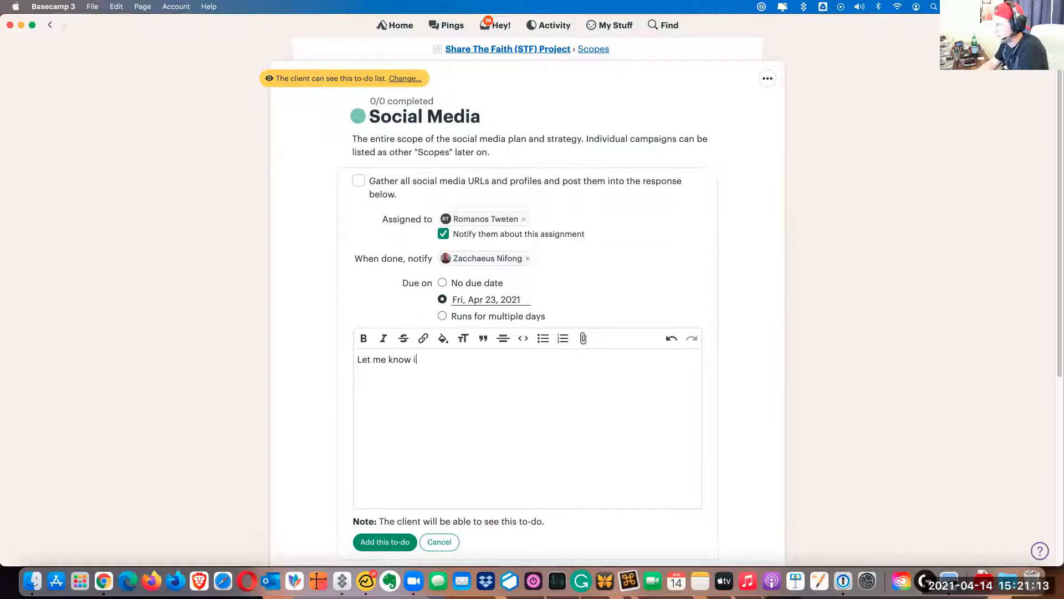
pyautogui.press('BackSpace')
pyautogui.press('BackSpace')
pyautogui.press('BackSpace')
pyautogui.write("there's anything you need.")
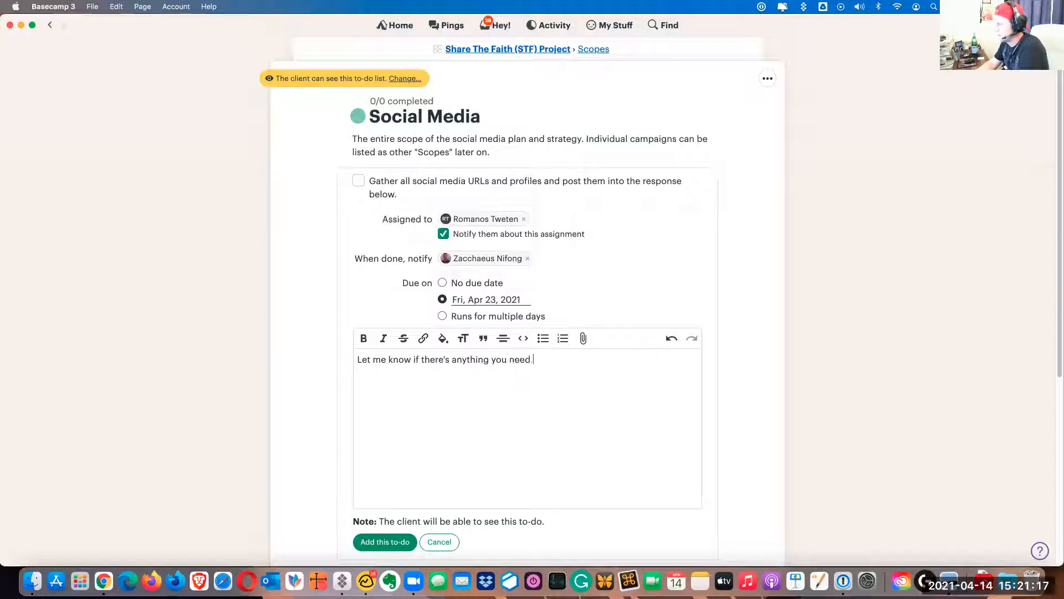
pyautogui.scroll(-4, 305, 398)
pyautogui.click(385, 428)
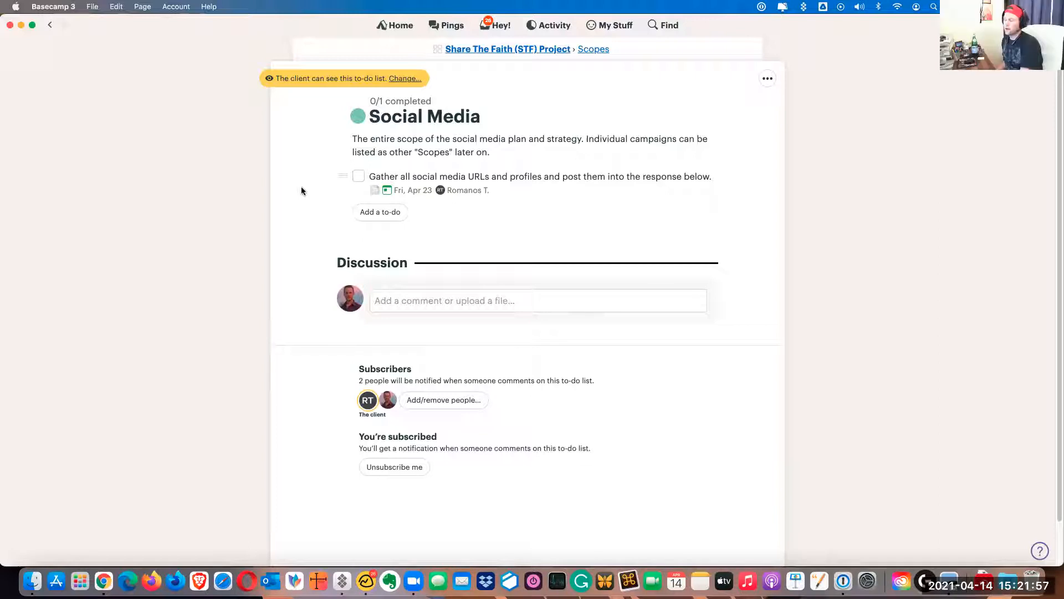
# Open the social media URLs to-do and bring up the comment editor in its discussion
pyautogui.click(592, 177)
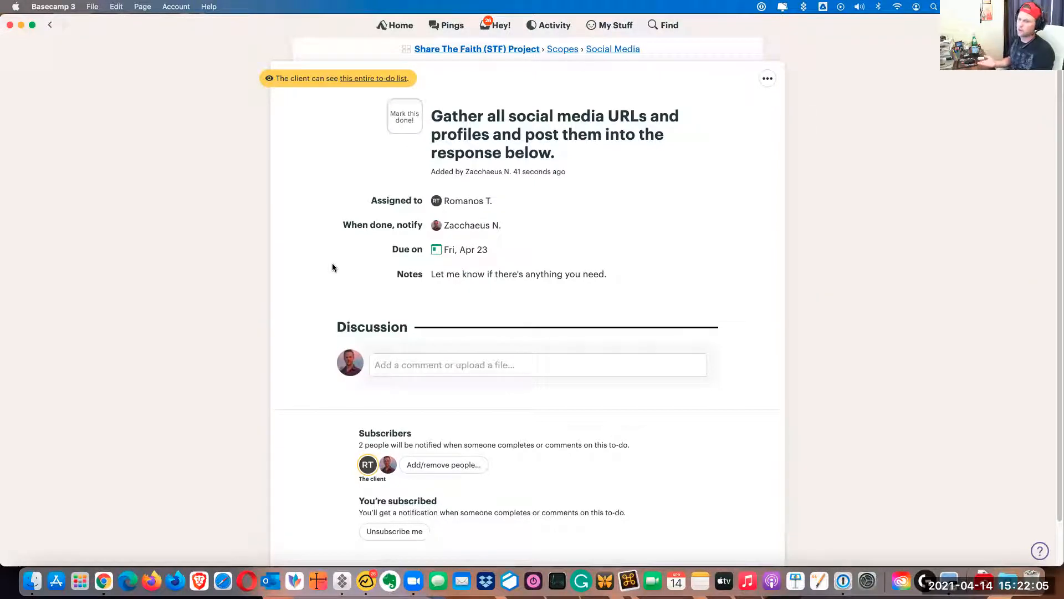
pyautogui.click(414, 369)
pyautogui.scroll(-1, 411, 390)
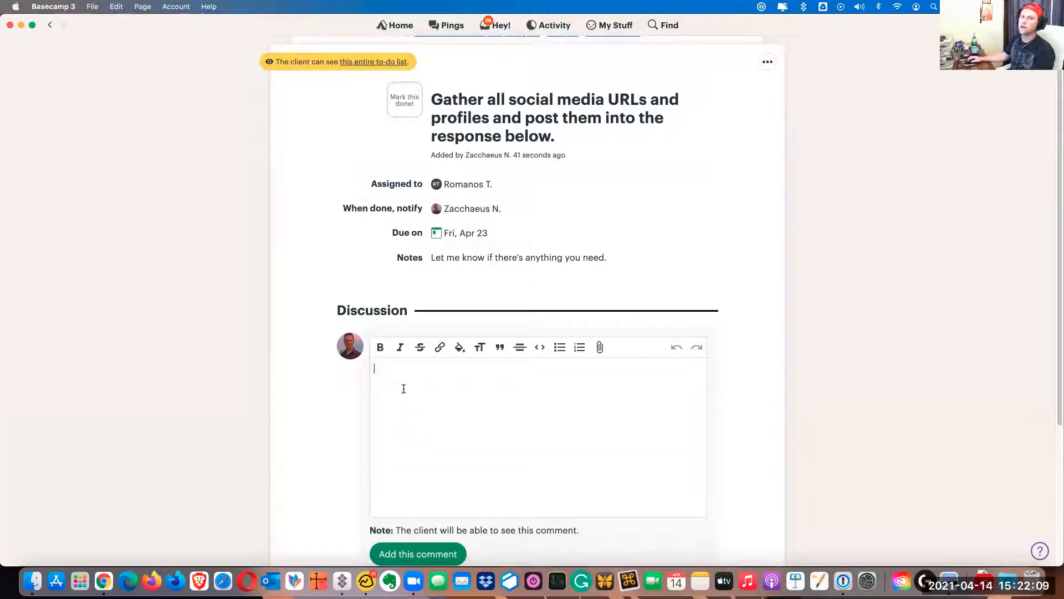
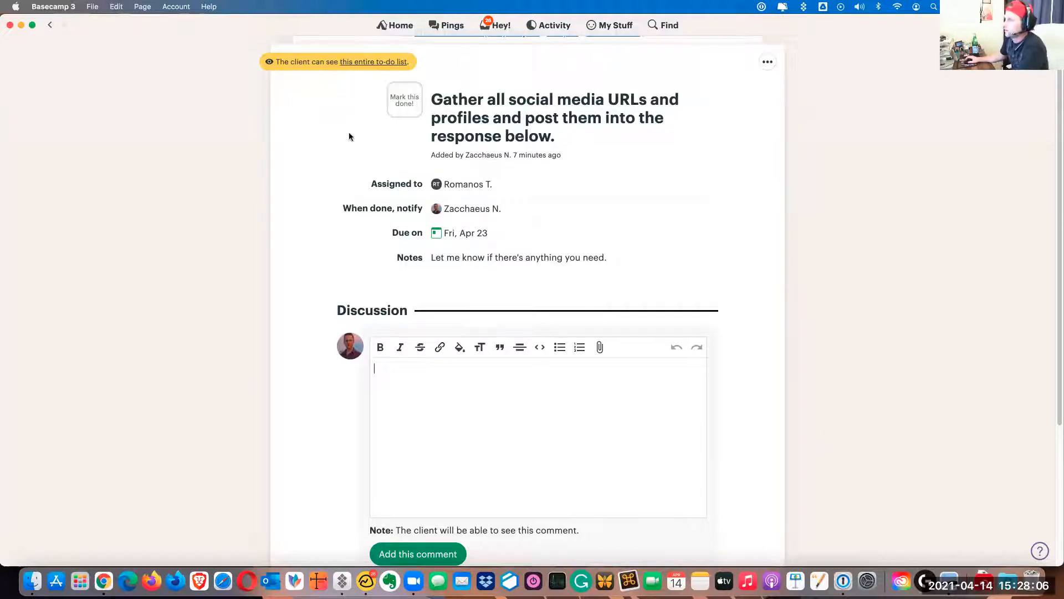
# Open the project's Resource Hub and look over the kinds of items that can be added there
pyautogui.scroll(1, 348, 132)
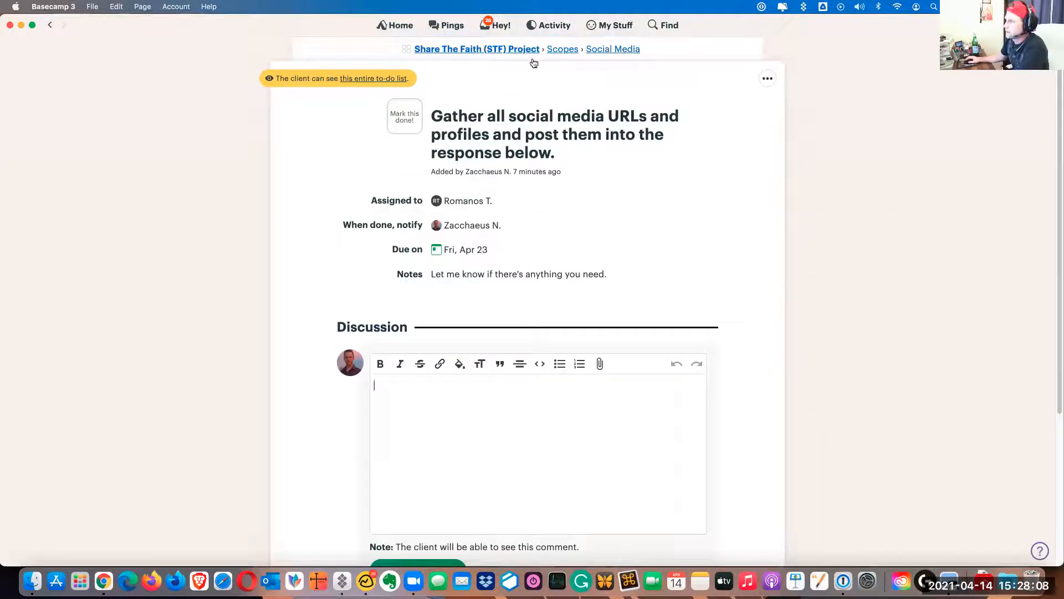
pyautogui.click(470, 51)
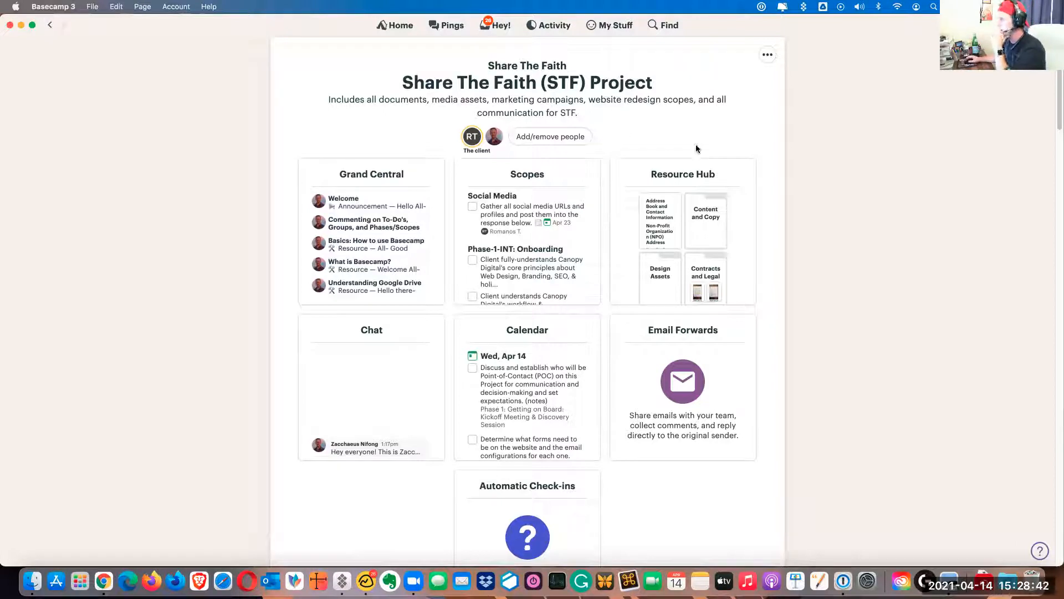
pyautogui.click(687, 177)
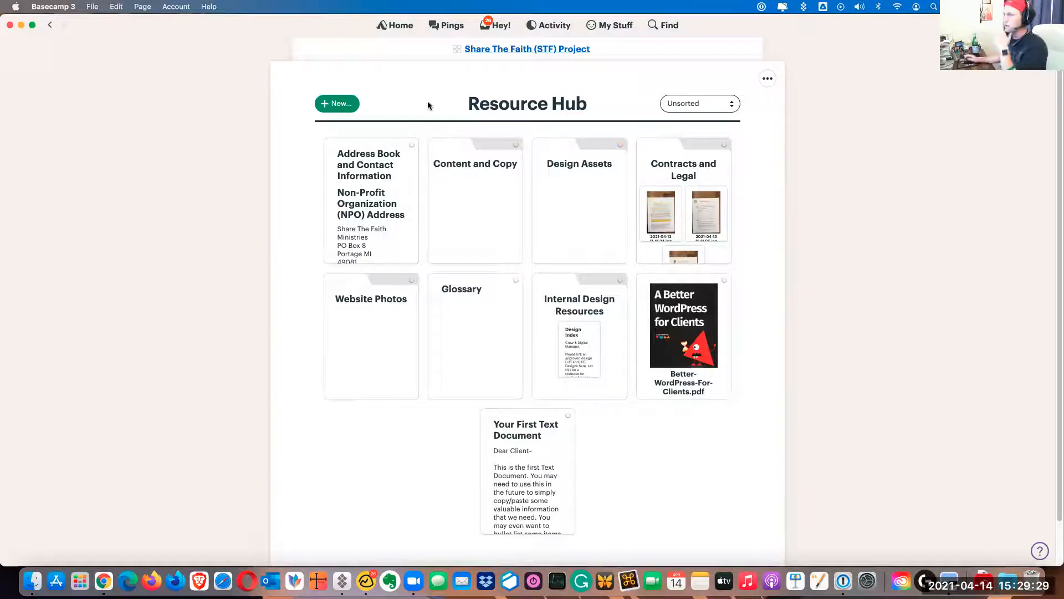
pyautogui.click(351, 107)
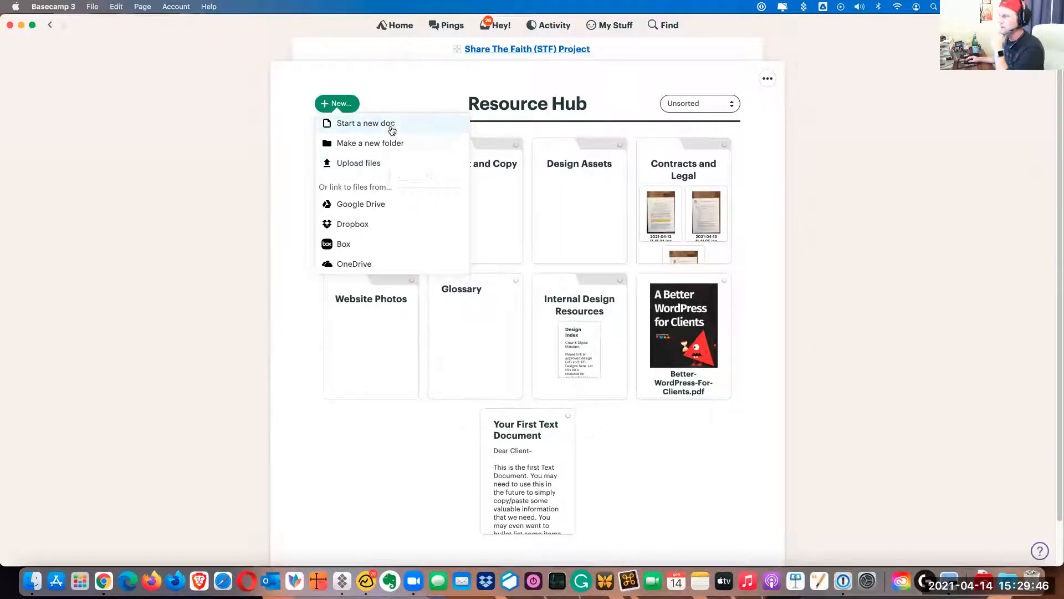
pyautogui.click(404, 101)
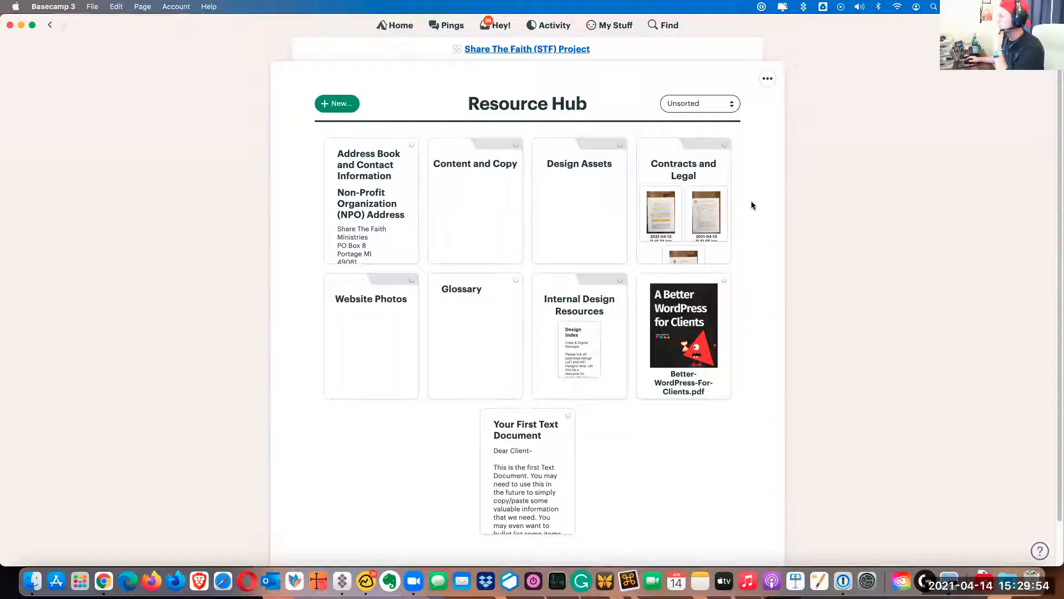
# Make the Contracts and Legal folder visible to the client
pyautogui.click(698, 187)
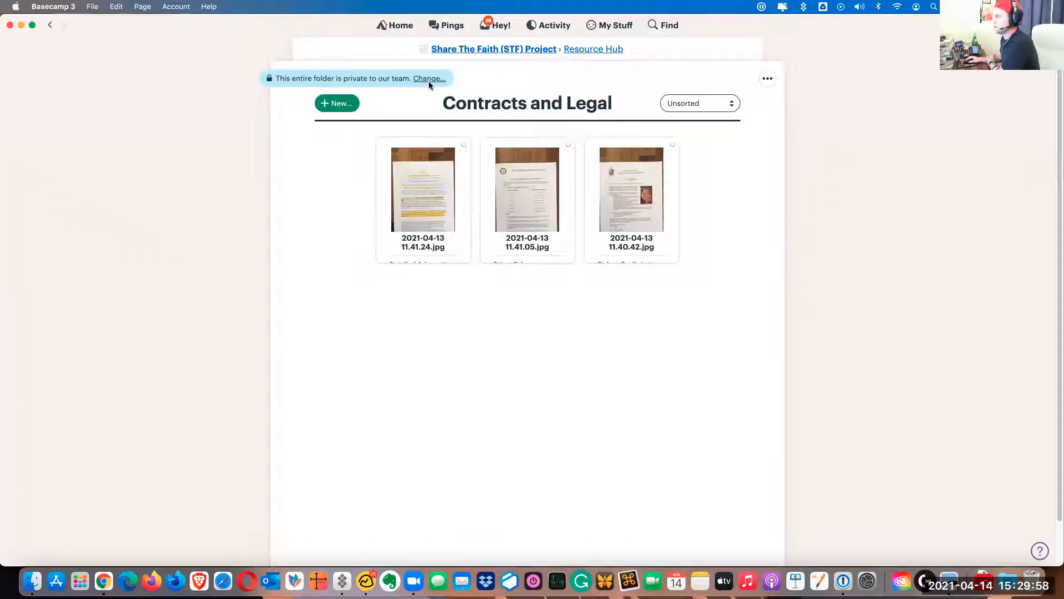
pyautogui.click(429, 79)
pyautogui.click(484, 143)
pyautogui.click(487, 201)
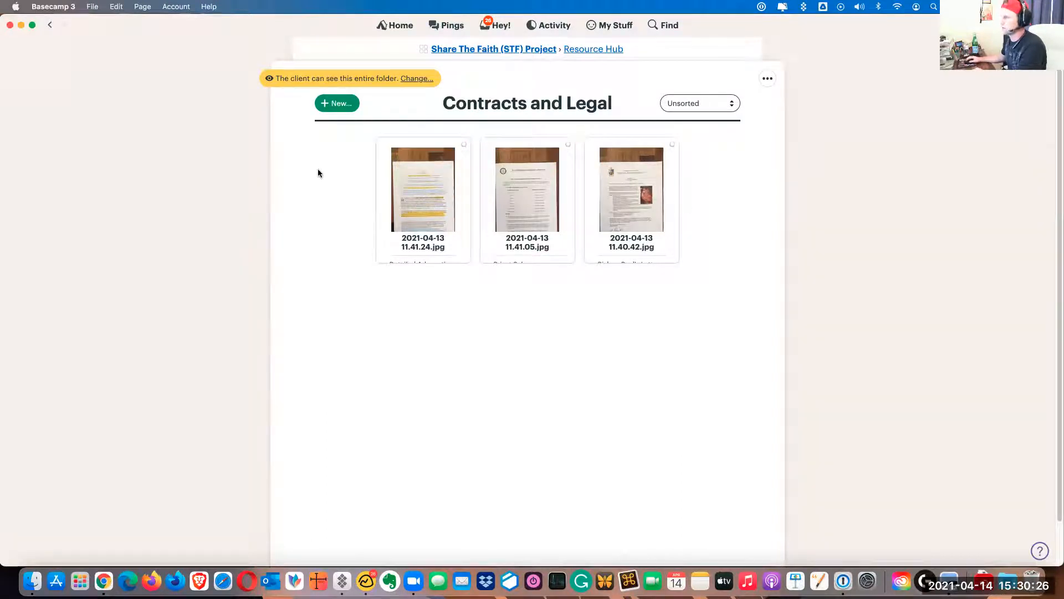
# Create a new folder named "Meeting Minutes" in the Resource Hub
pyautogui.click(606, 49)
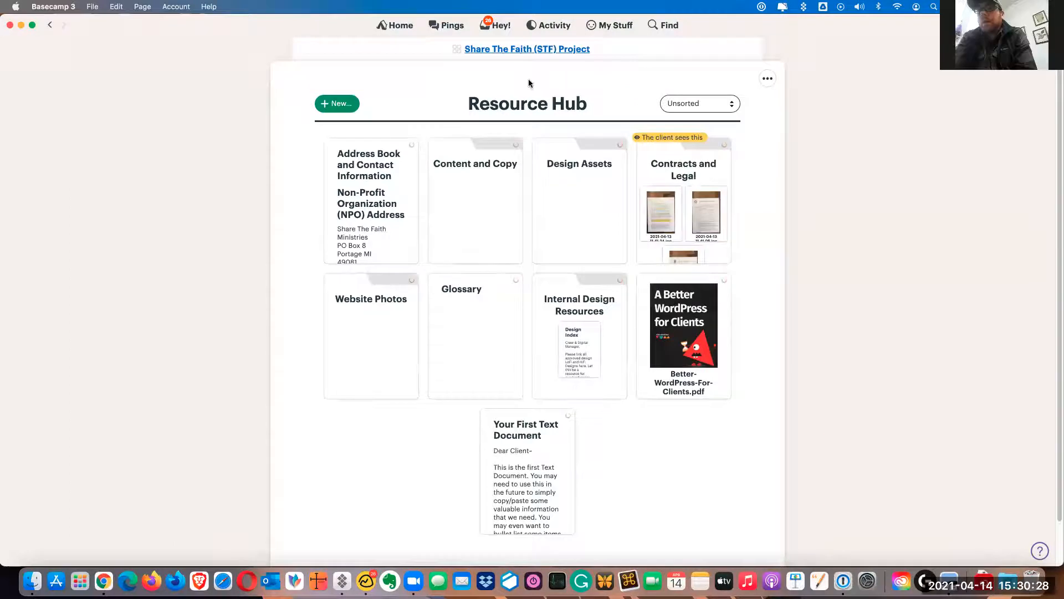
pyautogui.click(339, 105)
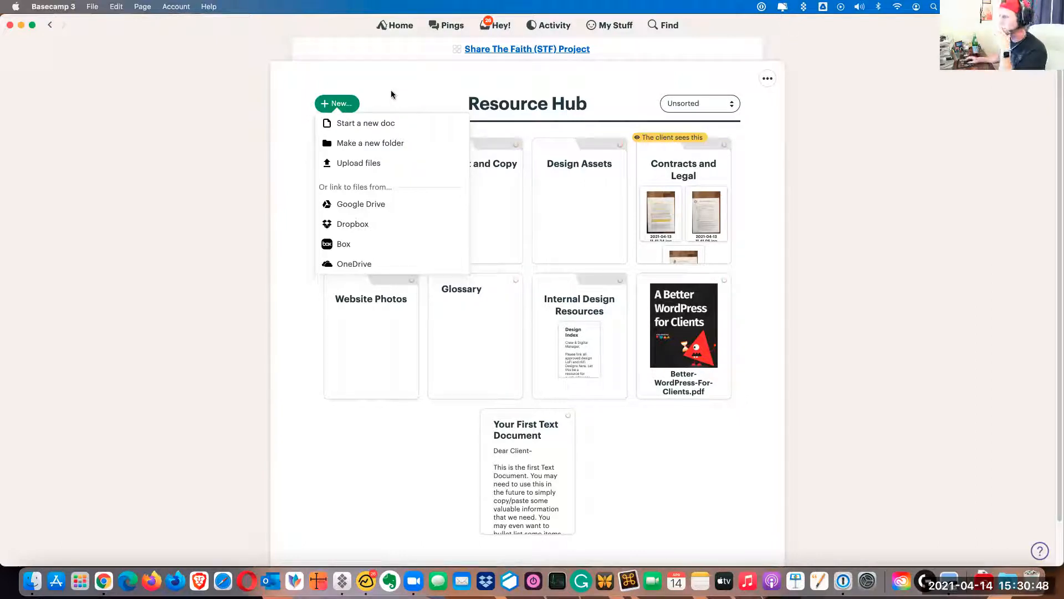
pyautogui.click(394, 143)
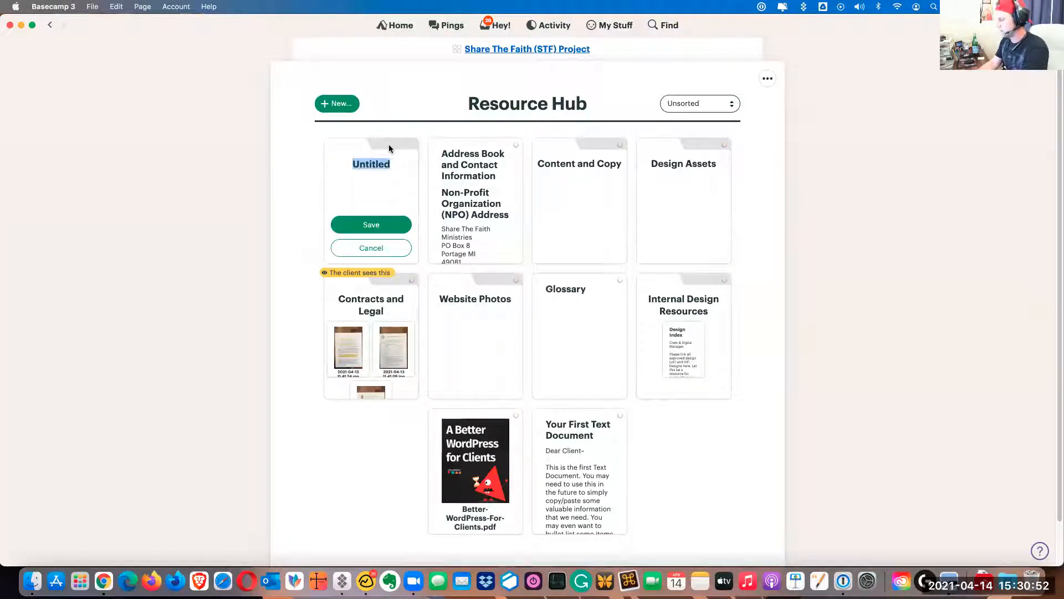
pyautogui.write('Me')
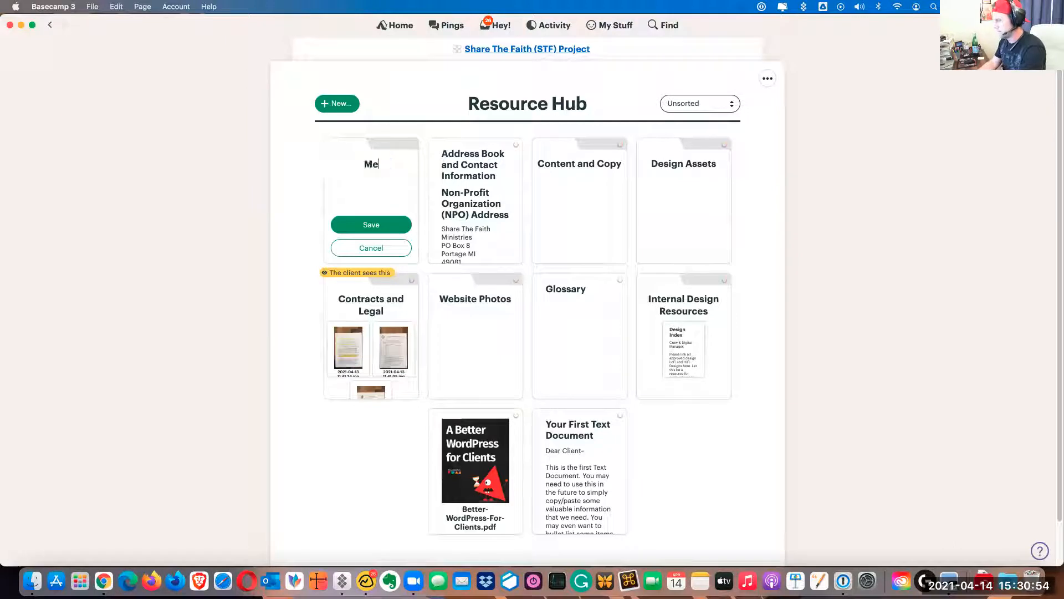
pyautogui.write('eting Minutes')
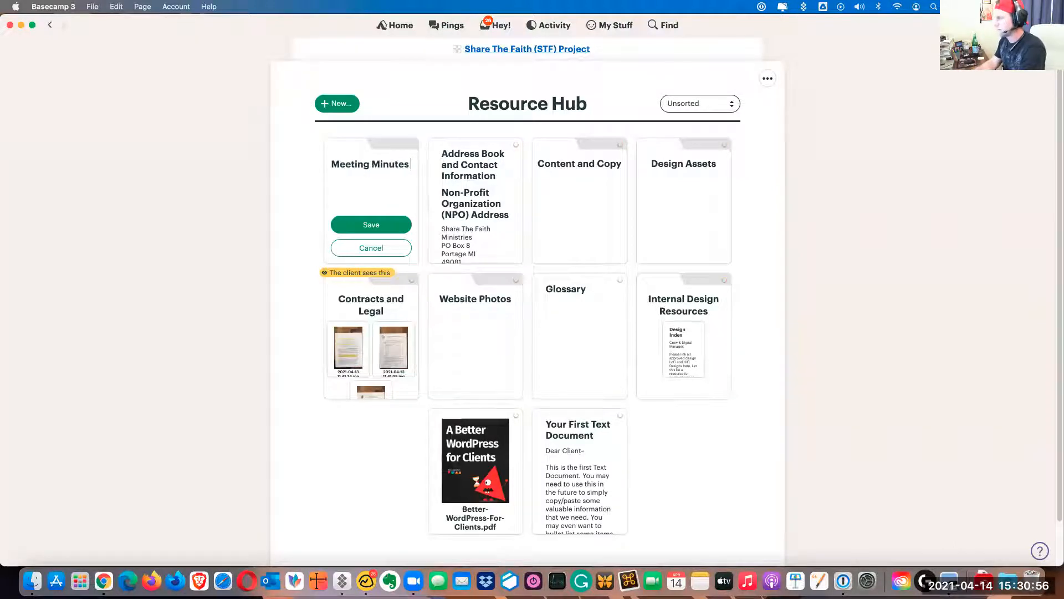
pyautogui.click(398, 233)
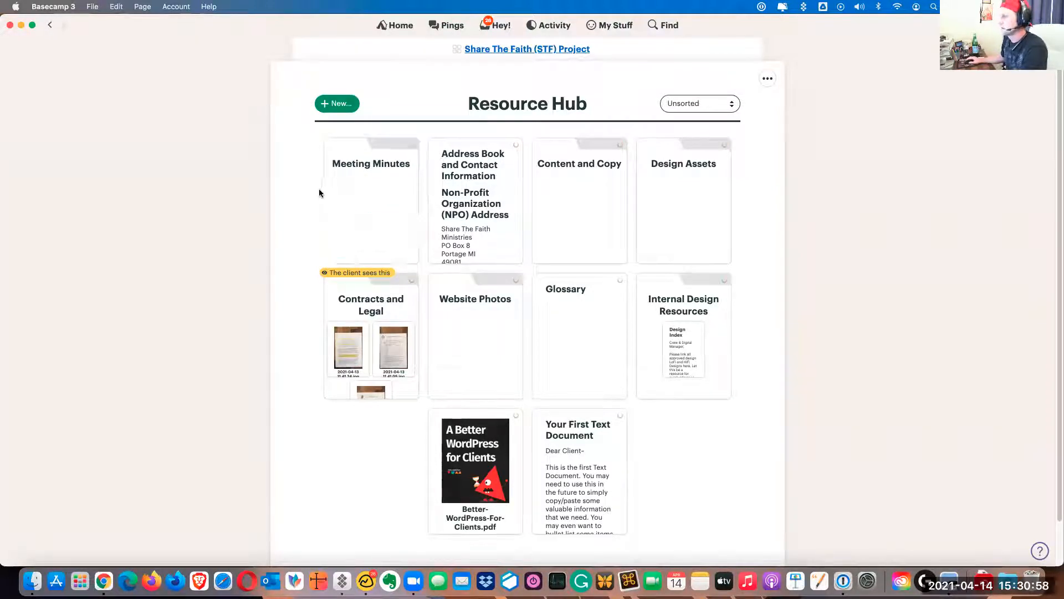
# Open the Meeting Minutes folder and allow the client to see everything in it
pyautogui.click(386, 188)
pyautogui.click(428, 80)
pyautogui.click(480, 144)
pyautogui.click(491, 205)
# Start a new document in the Meeting Minutes folder
pyautogui.click(337, 103)
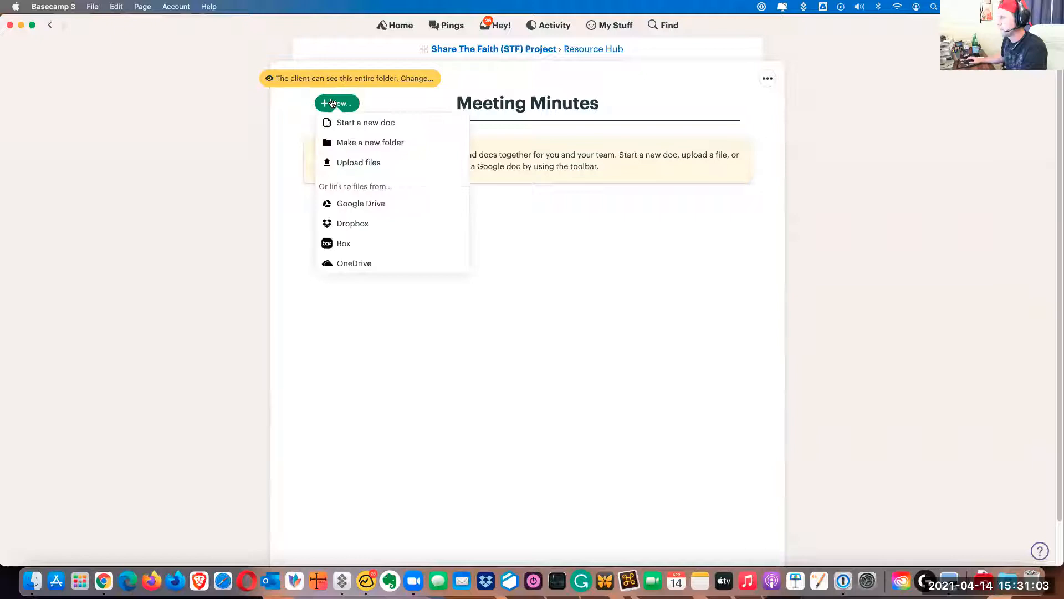
pyautogui.click(366, 123)
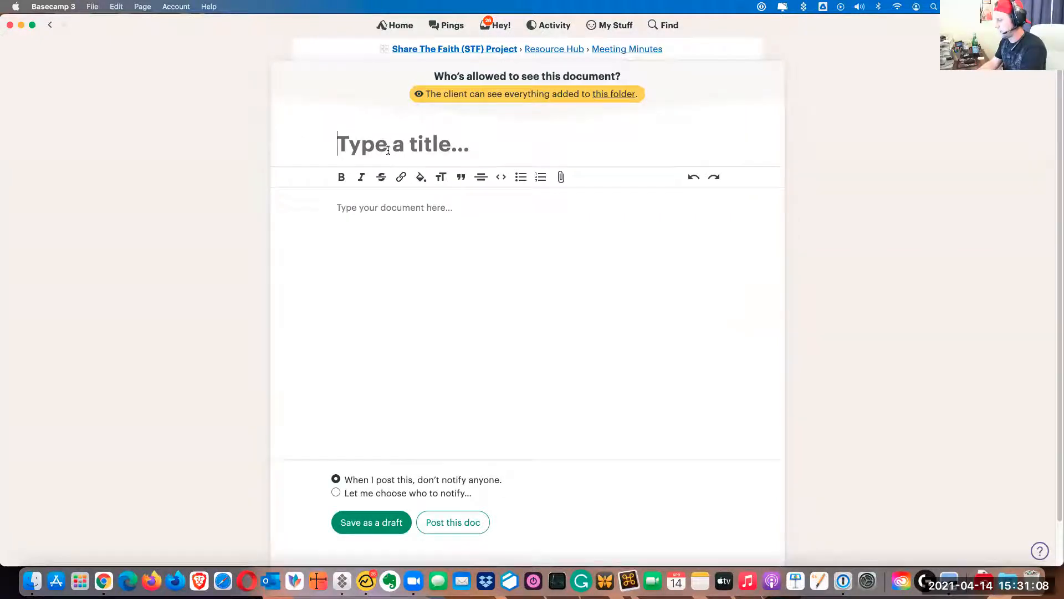
pyautogui.write('Meeting Mi')
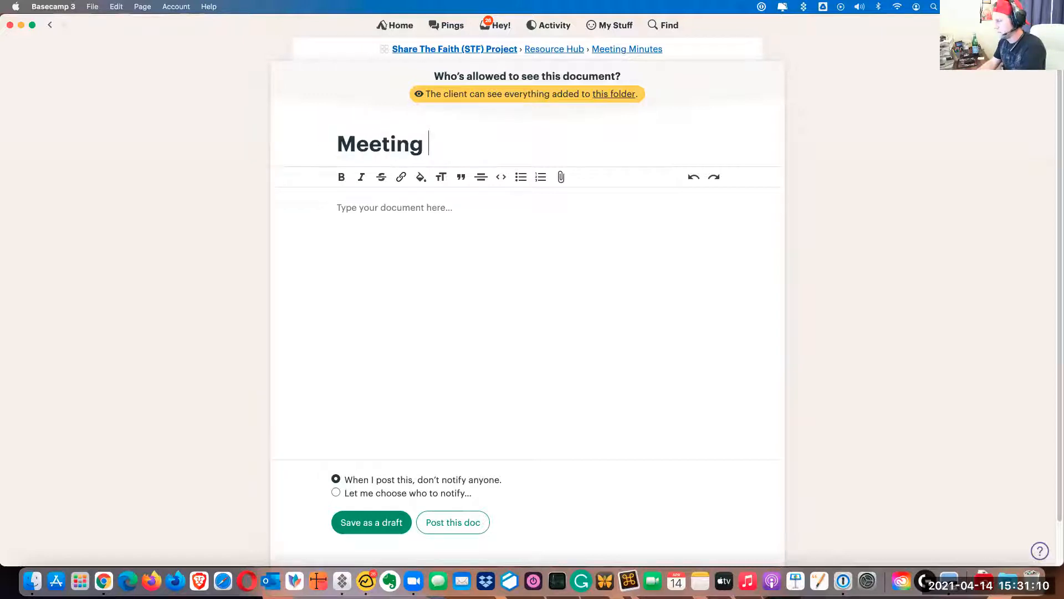
pyautogui.press('BackSpace')
pyautogui.press('BackSpace')
pyautogui.press('BackSpace')
pyautogui.press('BackSpace')
pyautogui.press('BackSpace')
pyautogui.press('BackSpace')
pyautogui.press('BackSpace')
pyautogui.press('BackSpace')
pyautogui.press('BackSpace')
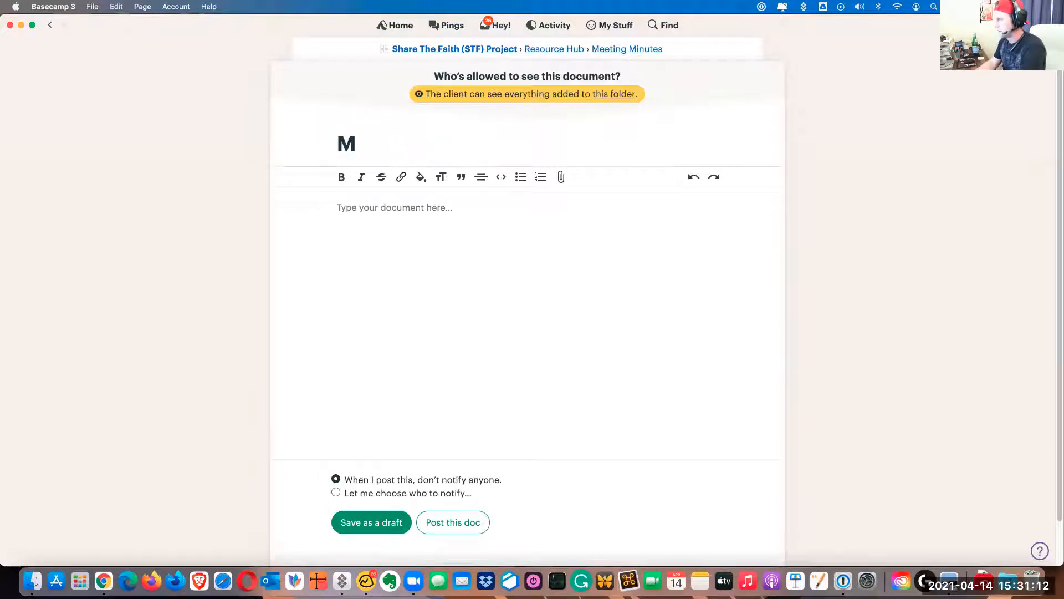
# Title the new document "04/13/2021" and move on to its body text
pyautogui.write('04/')
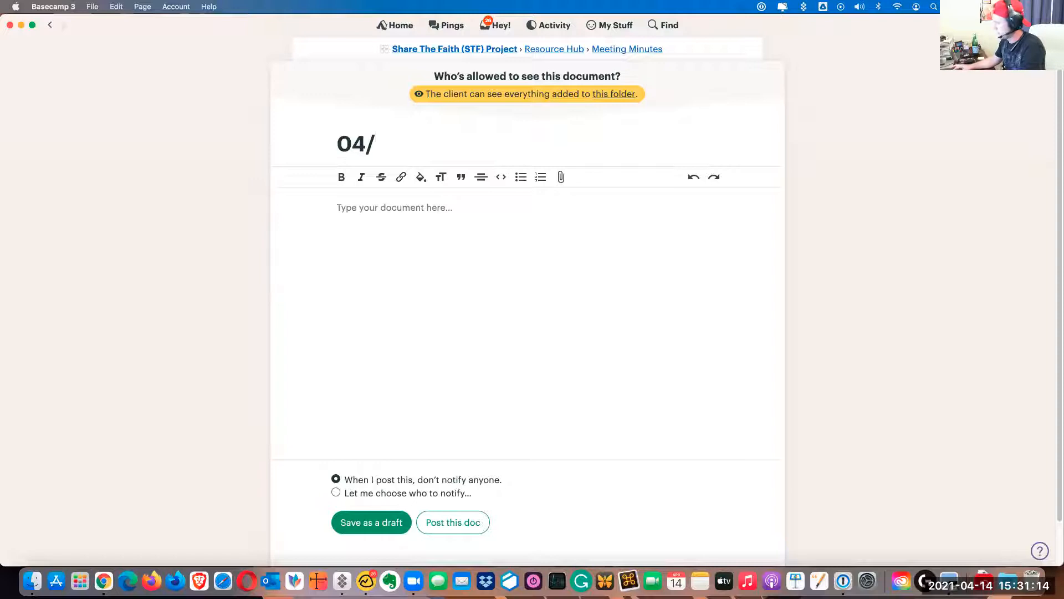
pyautogui.write('13/2021')
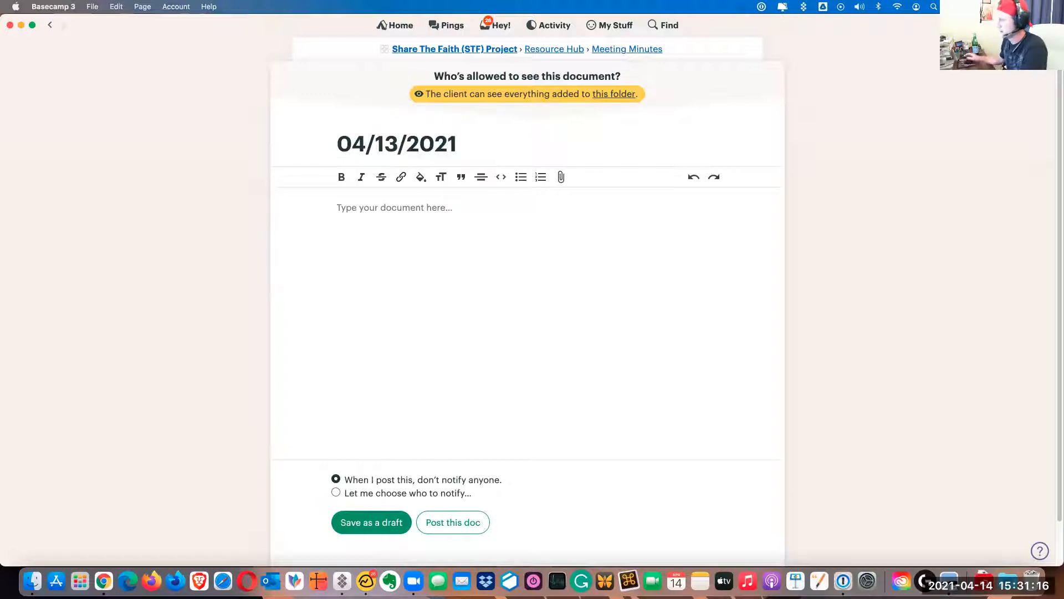
pyautogui.click(393, 209)
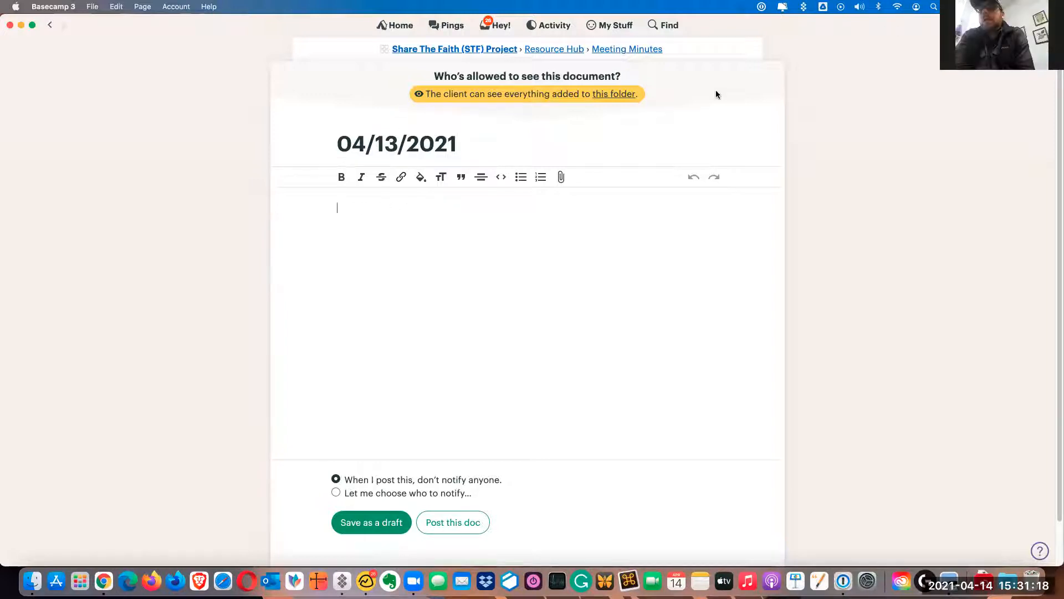
# Write in the body "This is an example, and you can go back in and add your notes from yesterday's meeting."
pyautogui.write('This is an example, and you c')
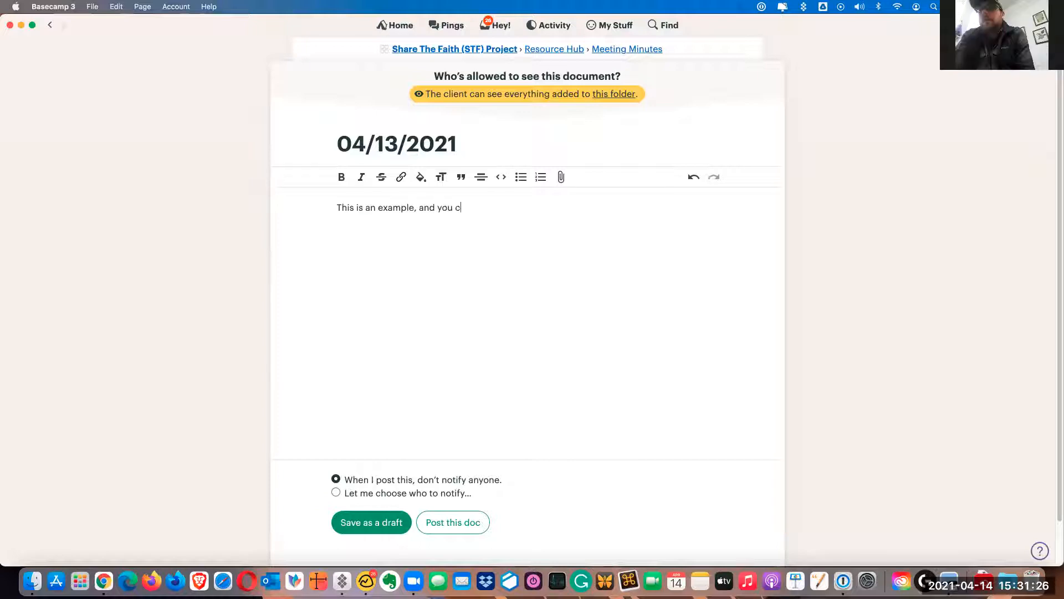
pyautogui.write('an go back in and add your not')
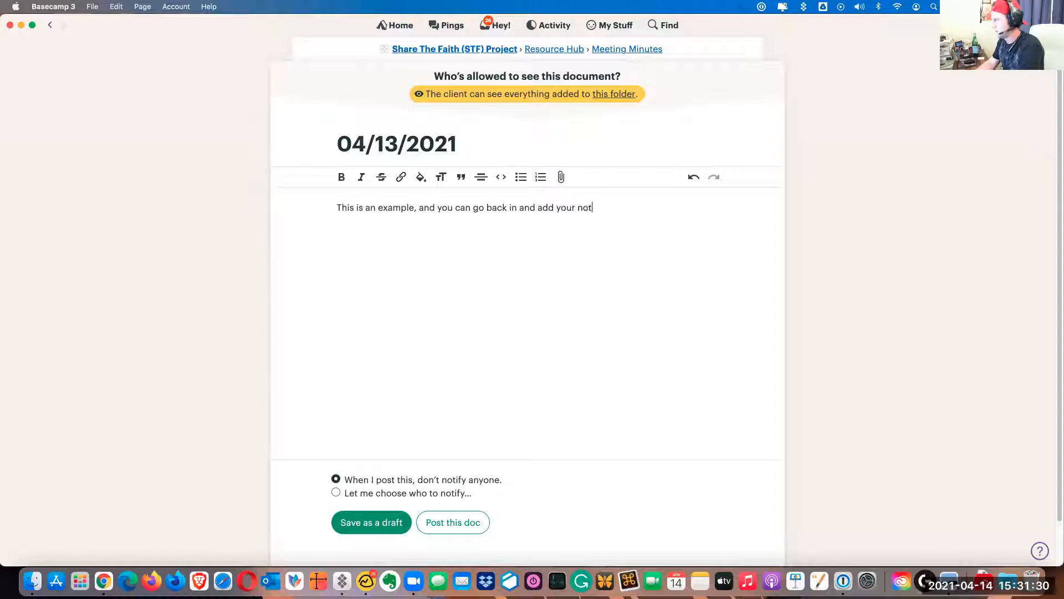
pyautogui.write('es from yest')
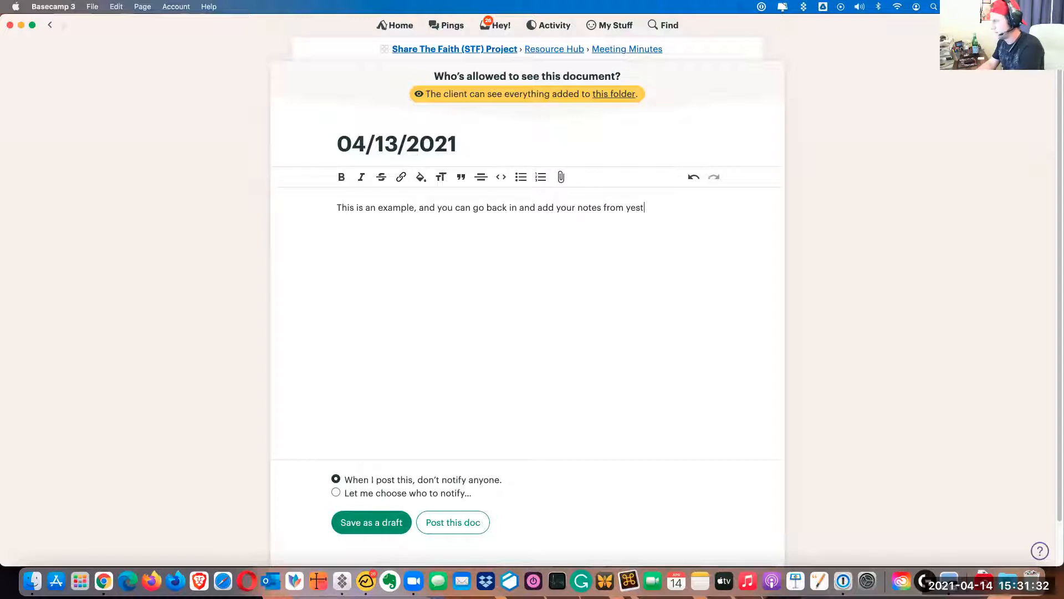
pyautogui.write("erday's meeting.")
# Sign off the note with "Thanks," and the sender's first name, one blank line below the paragraph
pyautogui.press('Return')
pyautogui.press('Return')
pyautogui.write('Thanks,')
pyautogui.press('Return')
pyautogui.write('Zacchaeus')
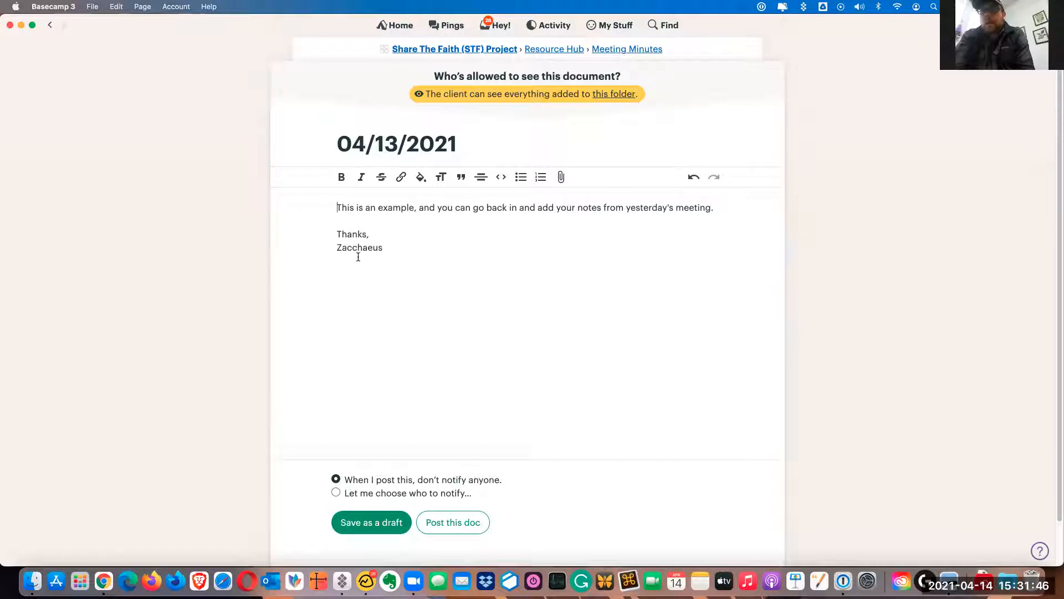
# Add the greeting "All-" above the paragraph, followed by a blank line
pyautogui.write('All-')
pyautogui.press('Return')
pyautogui.press('Return')
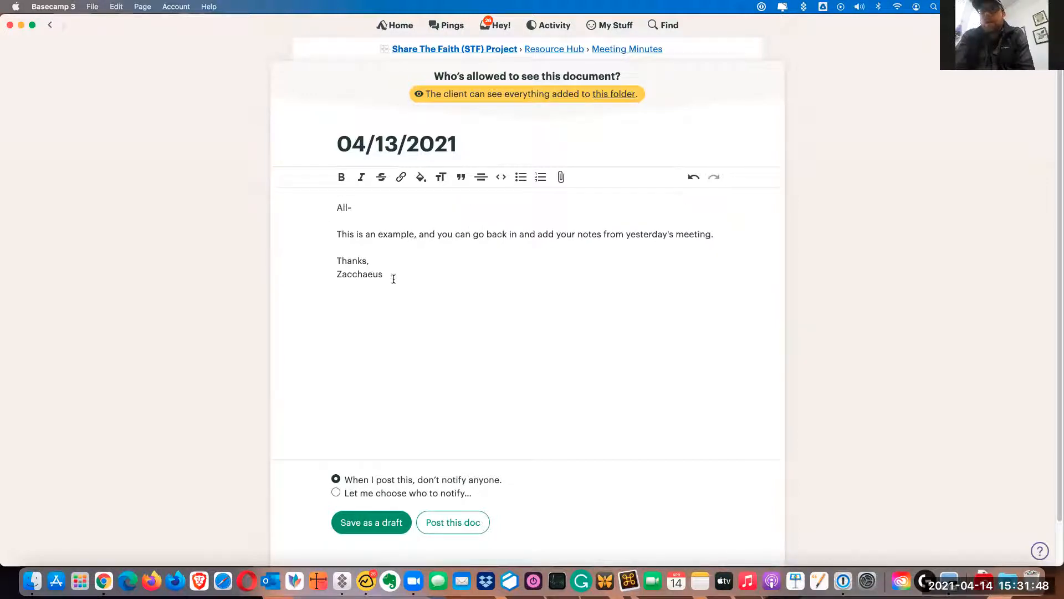
# Insert a horizontal divider below the sign-off and post the document
pyautogui.scroll(-1, 432, 292)
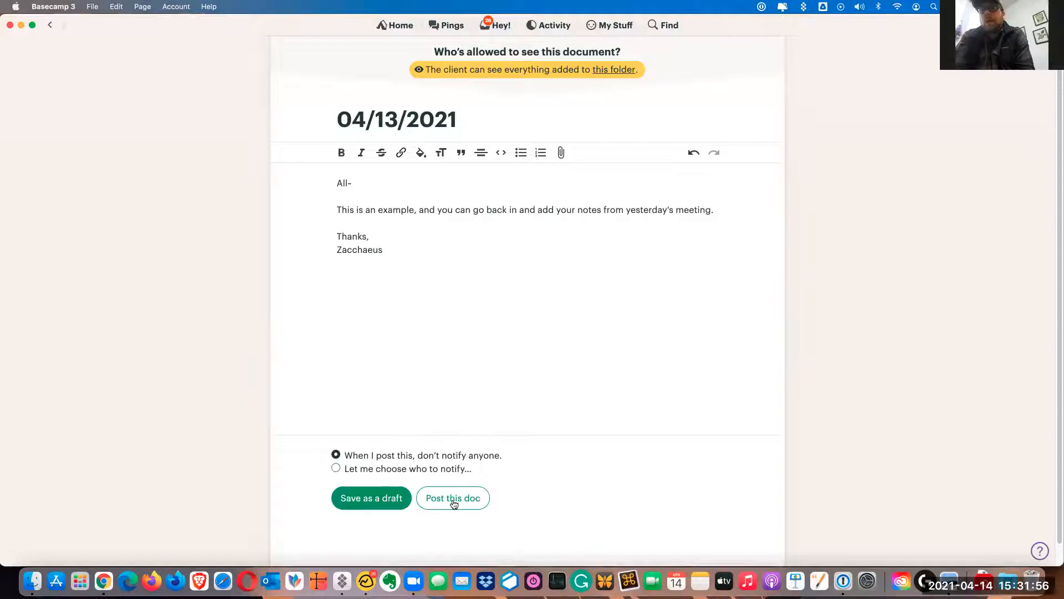
pyautogui.click(393, 250)
pyautogui.press('Return')
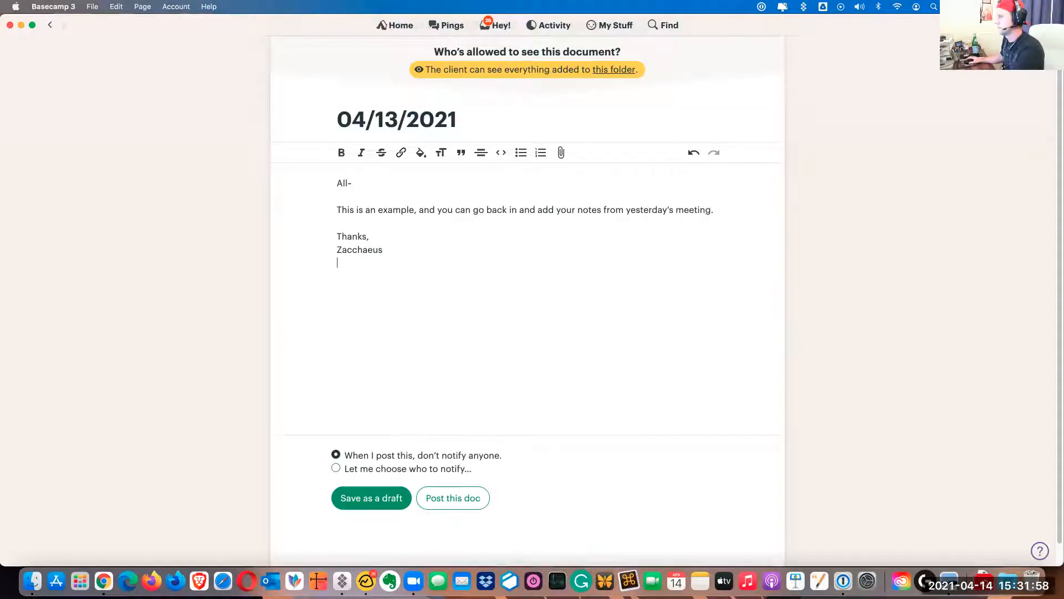
pyautogui.click(481, 153)
pyautogui.press('Return')
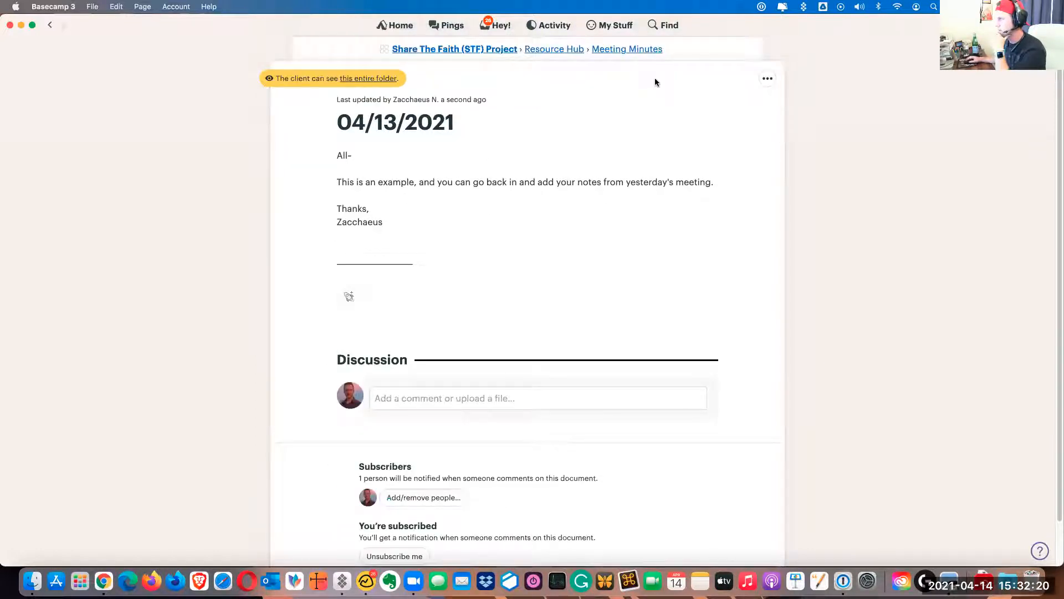
# Return to the project page, open its Chat and allow the client to see this Campfire too
pyautogui.click(627, 49)
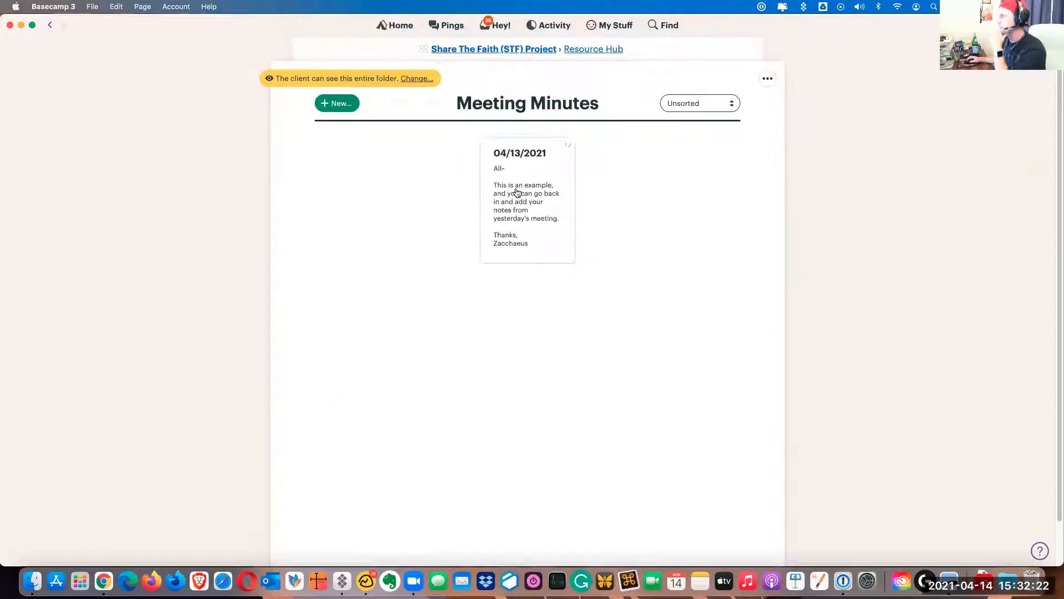
pyautogui.click(582, 48)
pyautogui.click(554, 51)
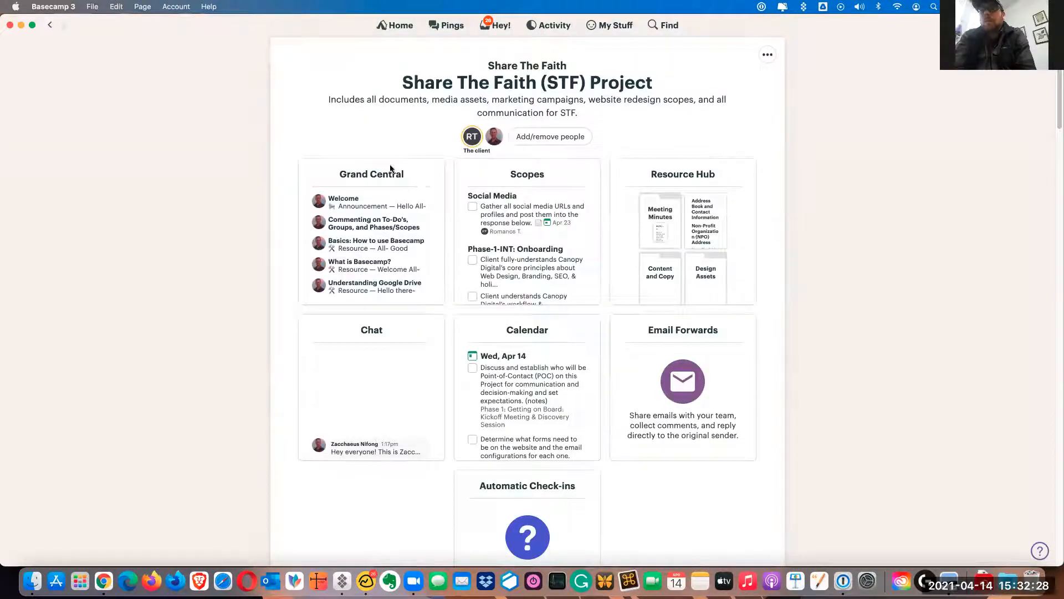
pyautogui.click(354, 333)
pyautogui.click(422, 79)
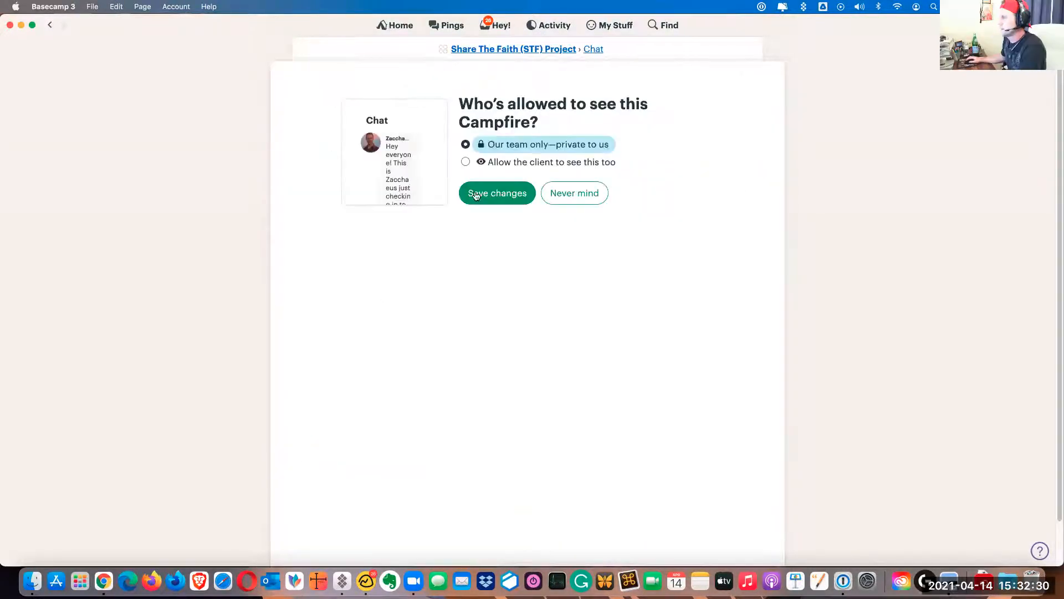
pyautogui.click(502, 162)
pyautogui.click(485, 238)
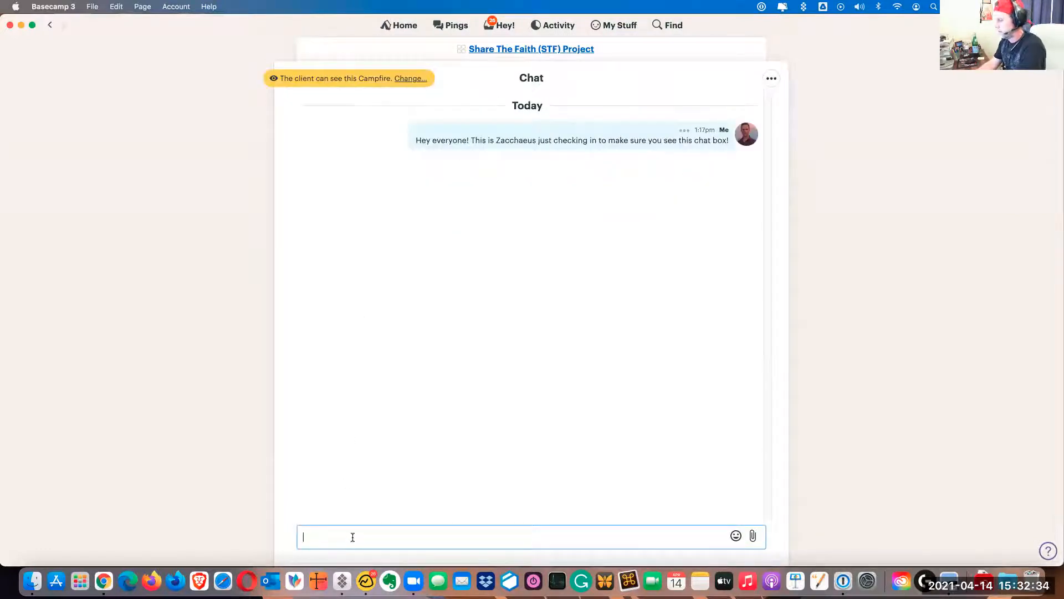
# Send a chat message that mentions the client contact after "Hey" and asks "are you online right now working on STF?"
pyautogui.write('Hey @')
pyautogui.press('Return')
pyautogui.write('are you')
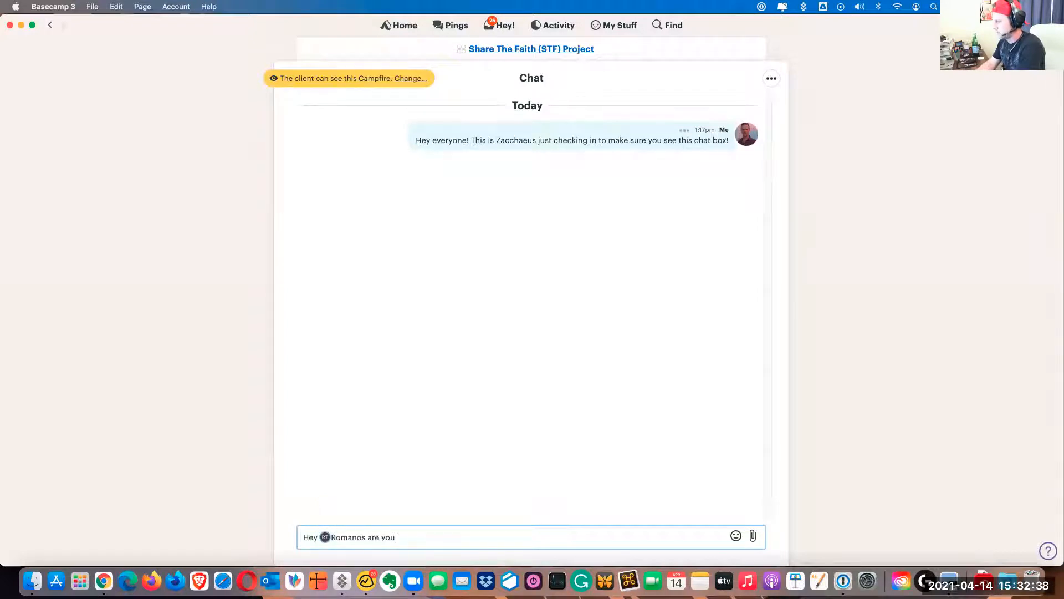
pyautogui.write(' online right ')
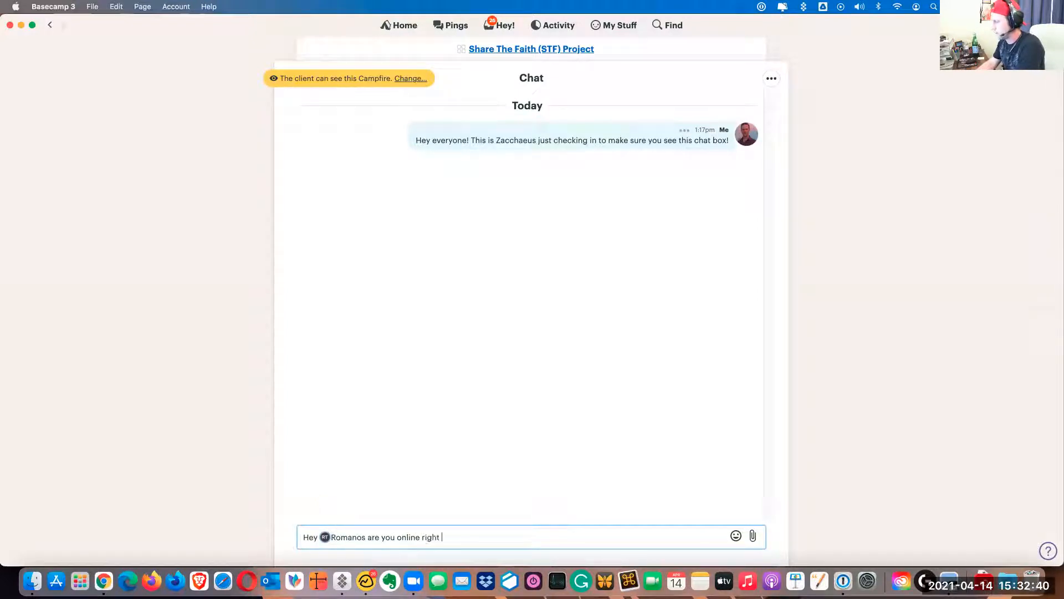
pyautogui.write('now working on the')
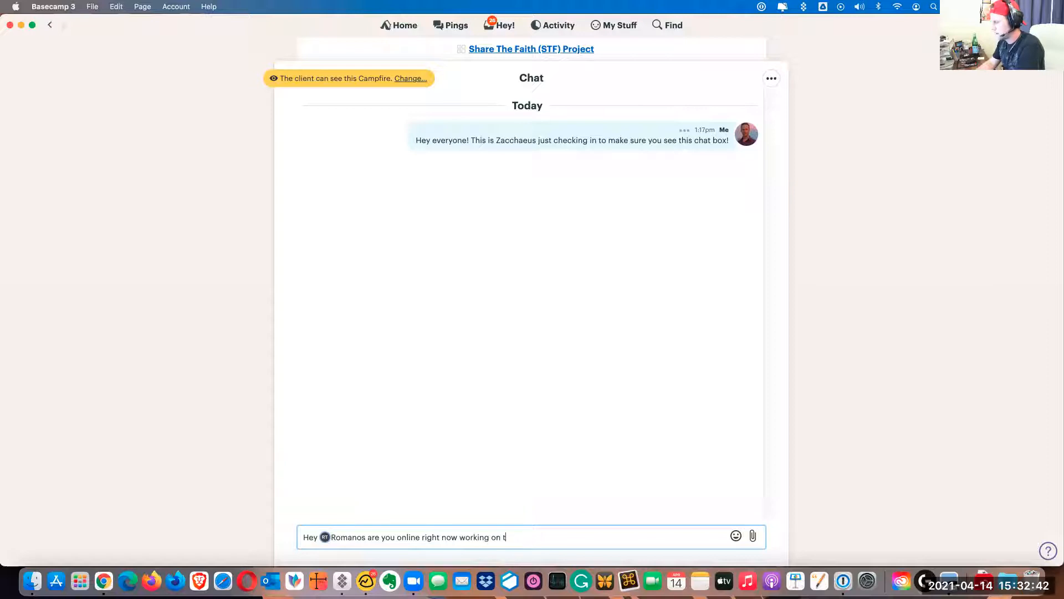
pyautogui.press('BackSpace')
pyautogui.press('BackSpace')
pyautogui.press('BackSpace')
pyautogui.write('ST')
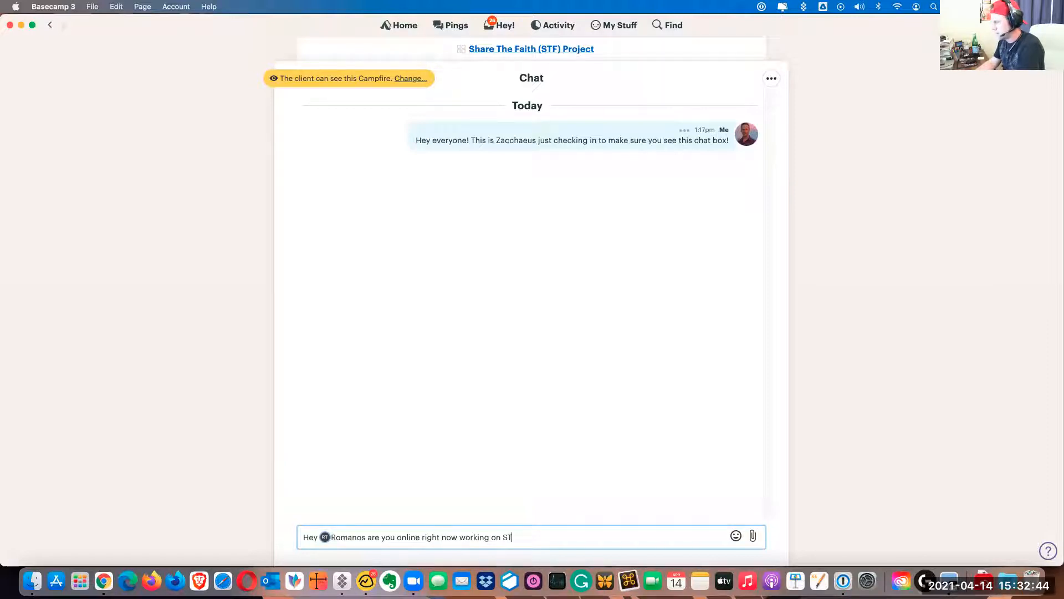
pyautogui.write('F?')
pyautogui.press('Return')
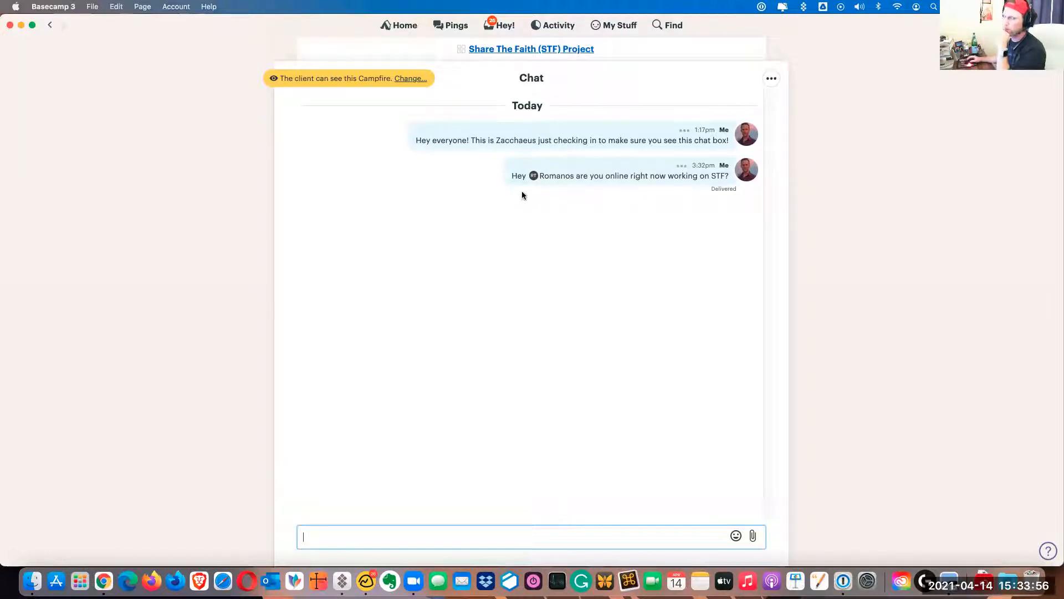
# Open a private Ping to the client contact mentioned in the chat message and send "Hey brother."
pyautogui.click(534, 177)
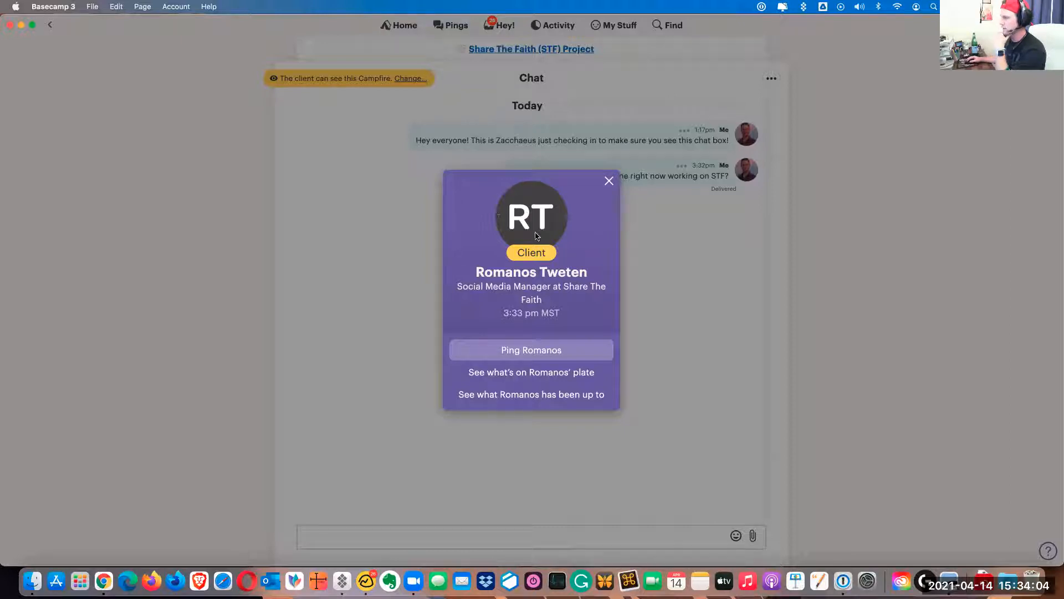
pyautogui.click(519, 354)
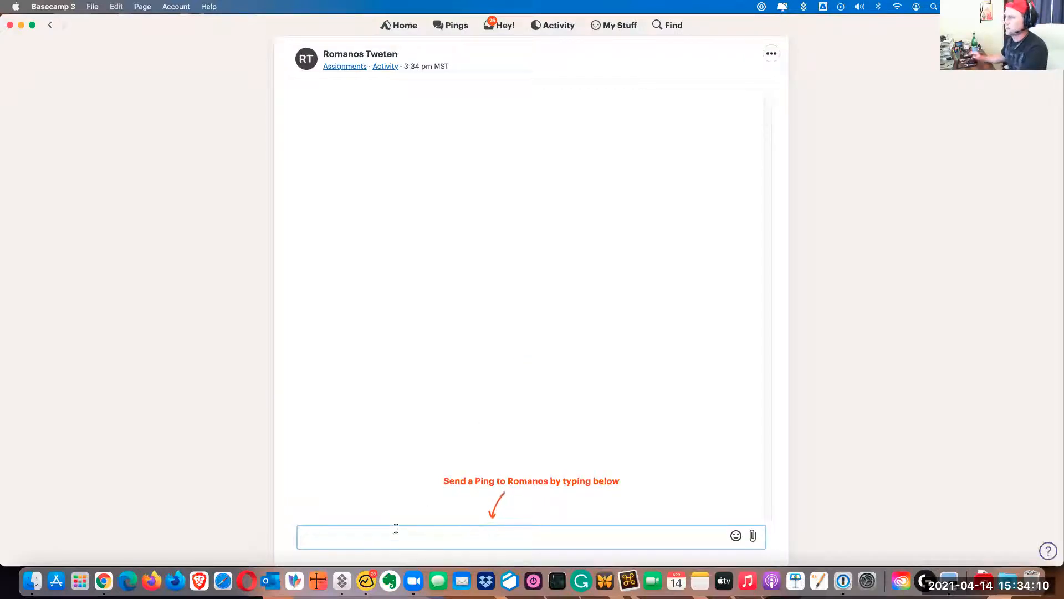
pyautogui.write('Hey br')
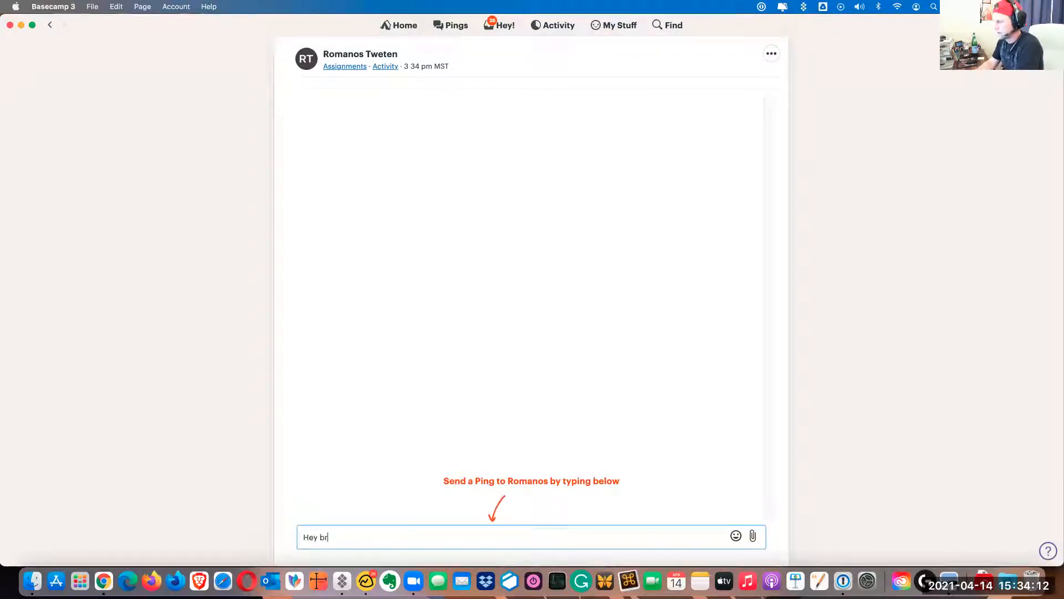
pyautogui.write('other.')
pyautogui.press('Return')
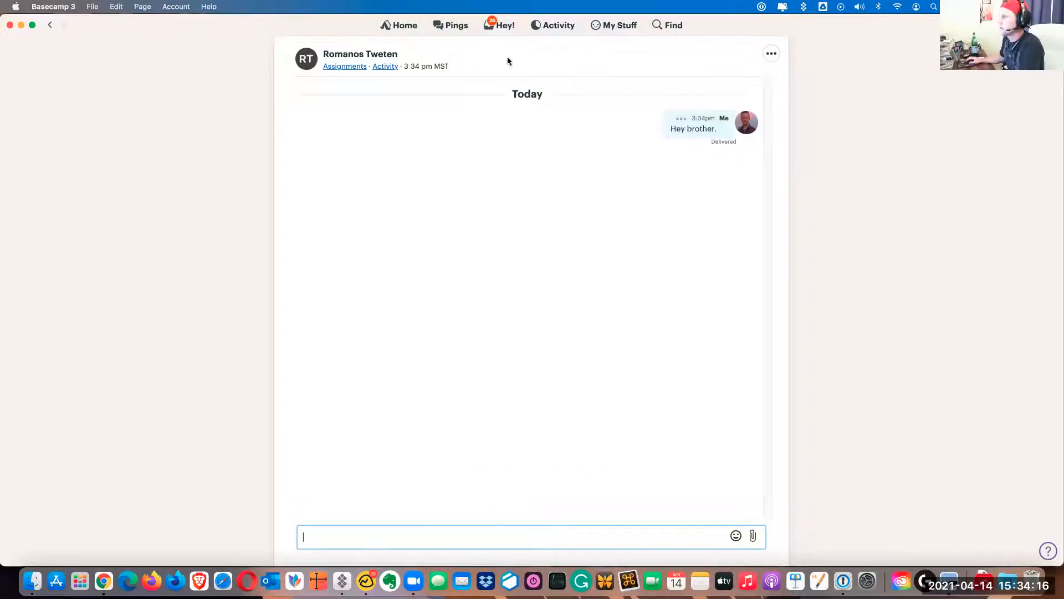
# Return to the Share The Faith (STF) Project page and look over its tools and recent activity
pyautogui.click(48, 27)
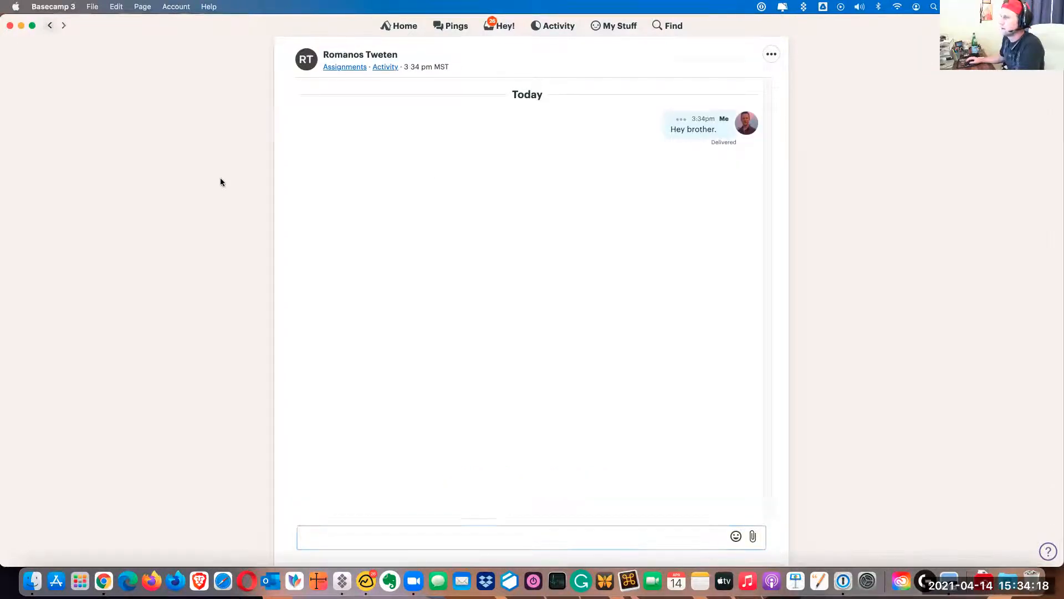
pyautogui.click(505, 51)
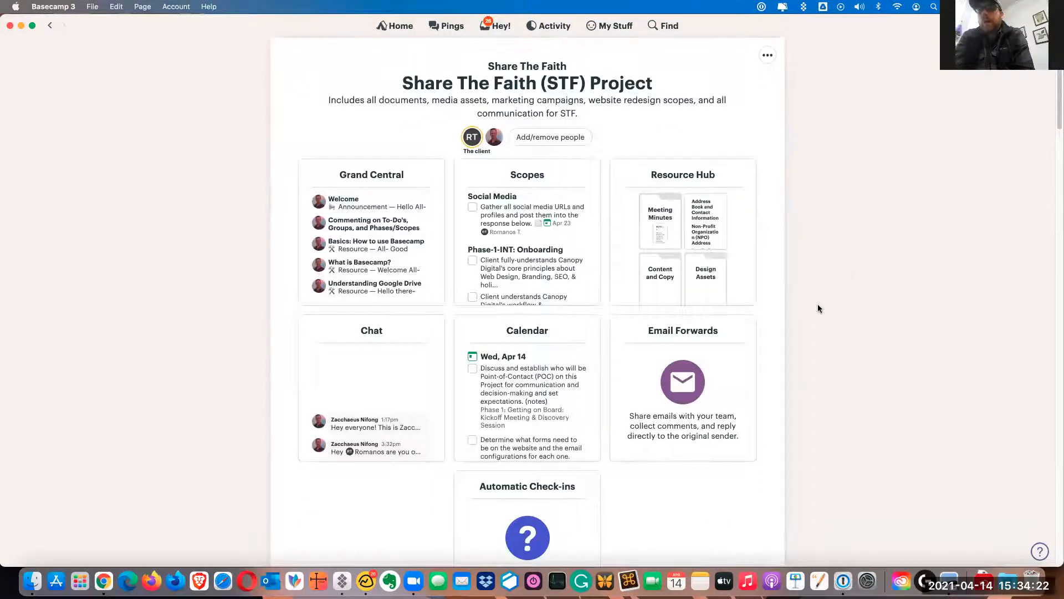
pyautogui.scroll(-5, 819, 309)
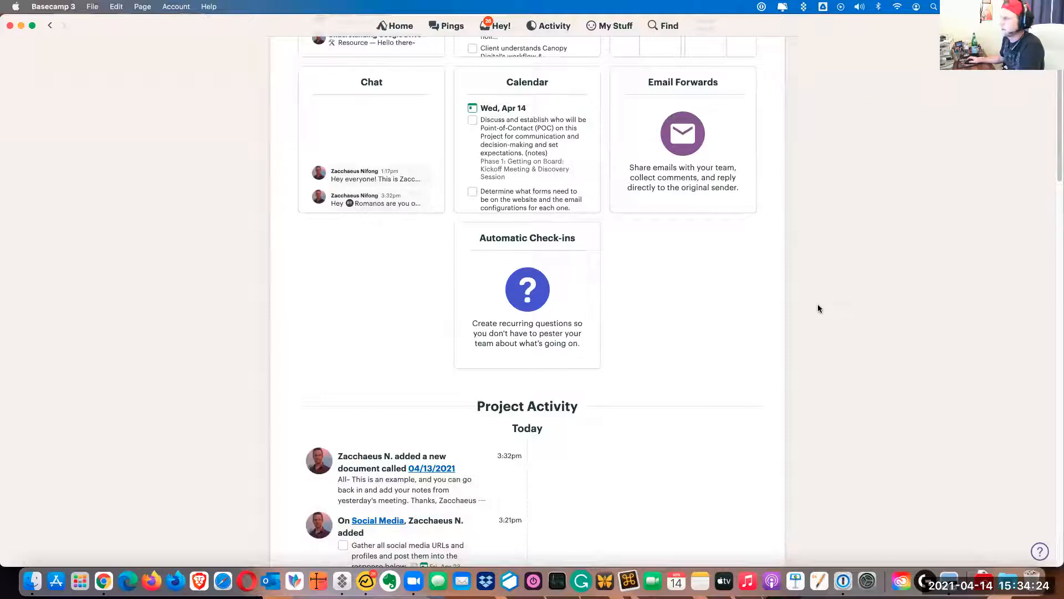
pyautogui.scroll(4, 818, 308)
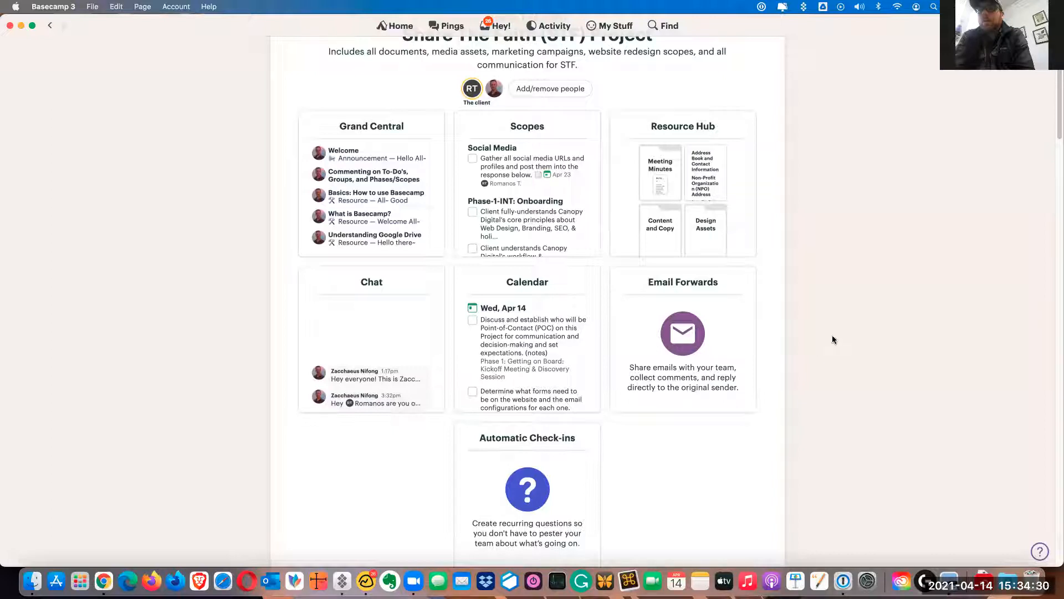
# Open the Social Media to-do list in Scopes and add a group named "Facebook"
pyautogui.click(538, 126)
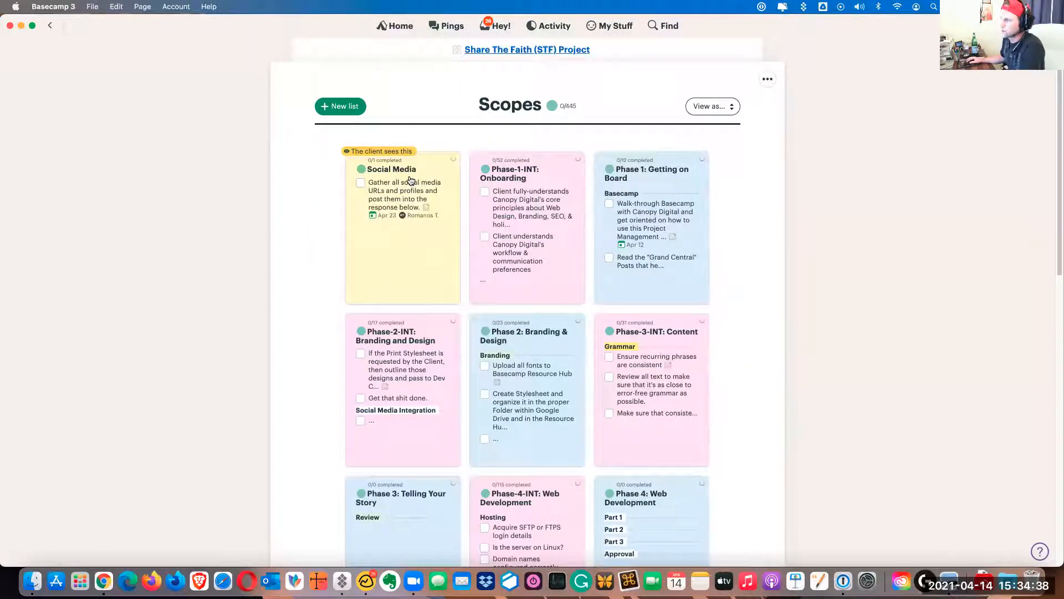
pyautogui.click(391, 170)
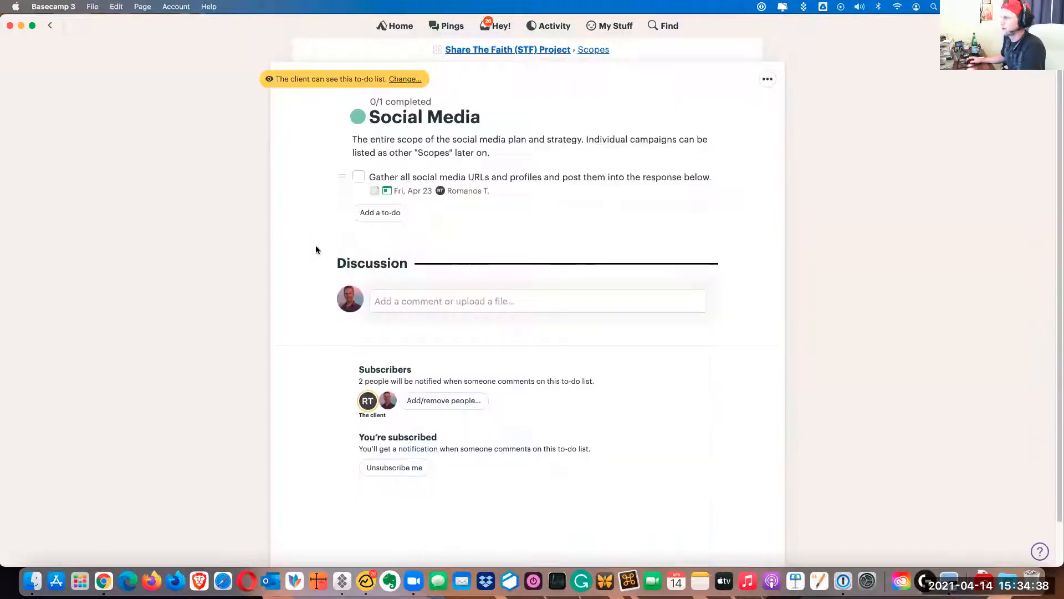
pyautogui.click(768, 80)
pyautogui.click(687, 214)
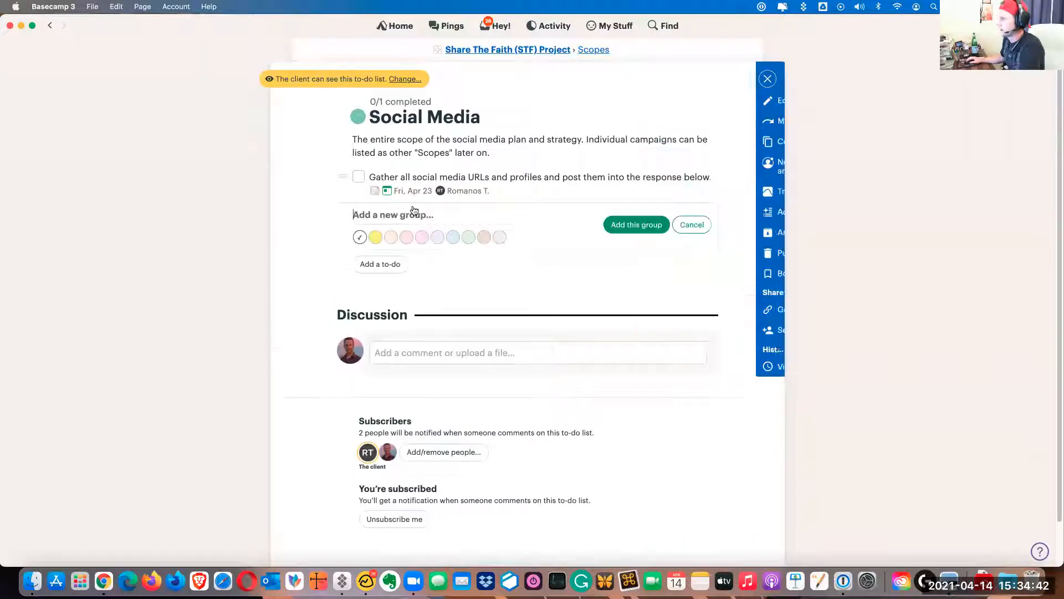
pyautogui.write('Facebook')
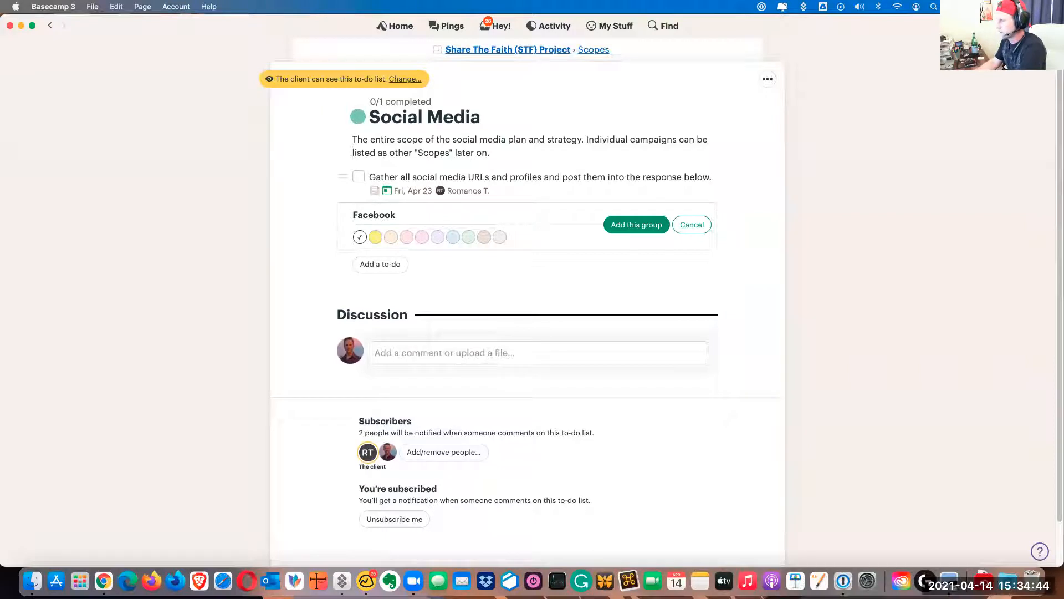
pyautogui.press('Return')
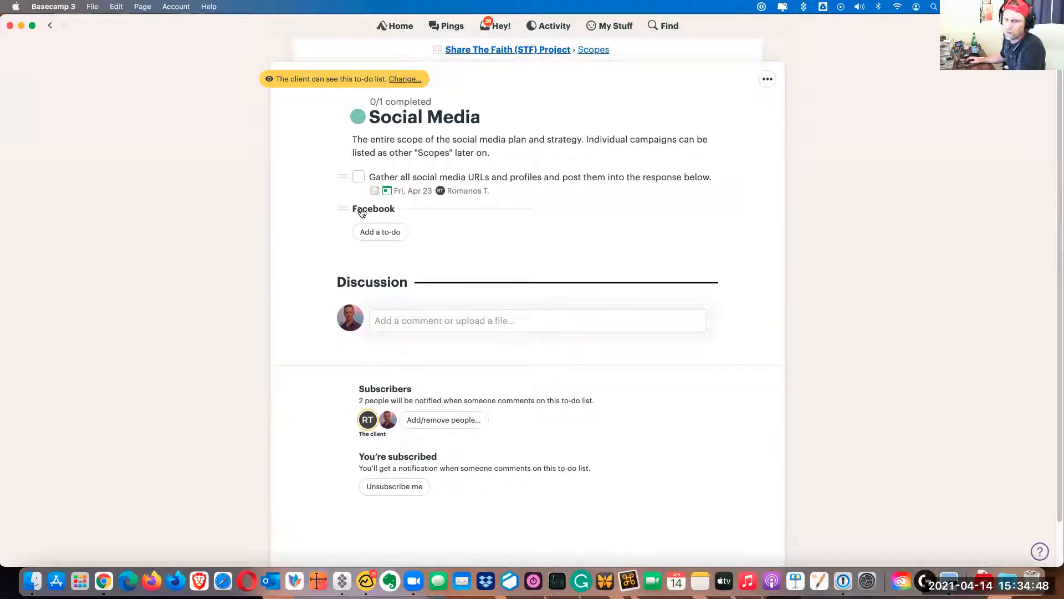
# Add a second group named "Twitter" to the Social Media to-do list
pyautogui.click(768, 80)
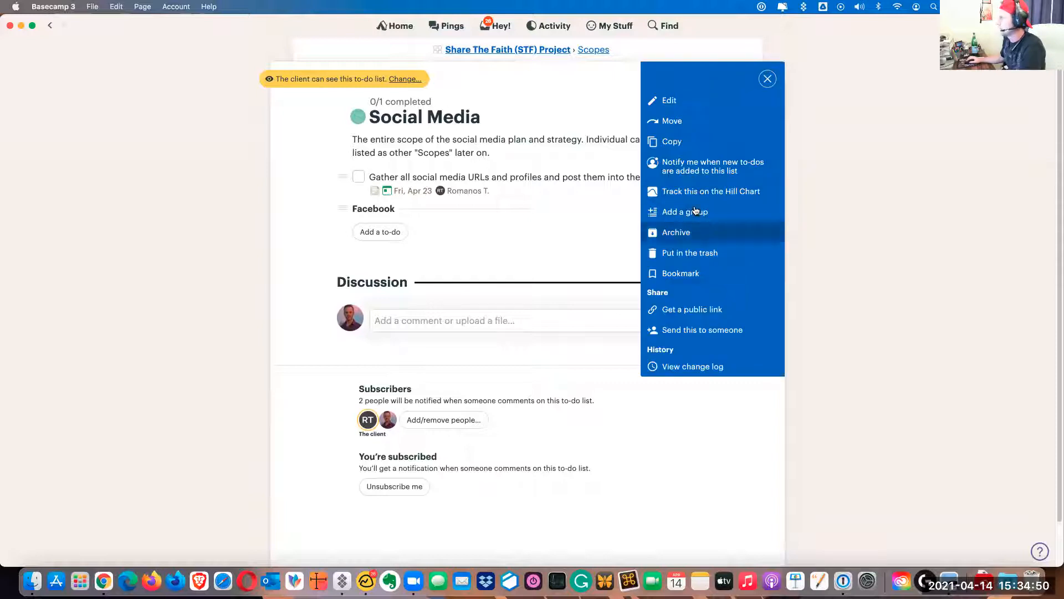
pyautogui.click(696, 211)
pyautogui.write('Twitte')
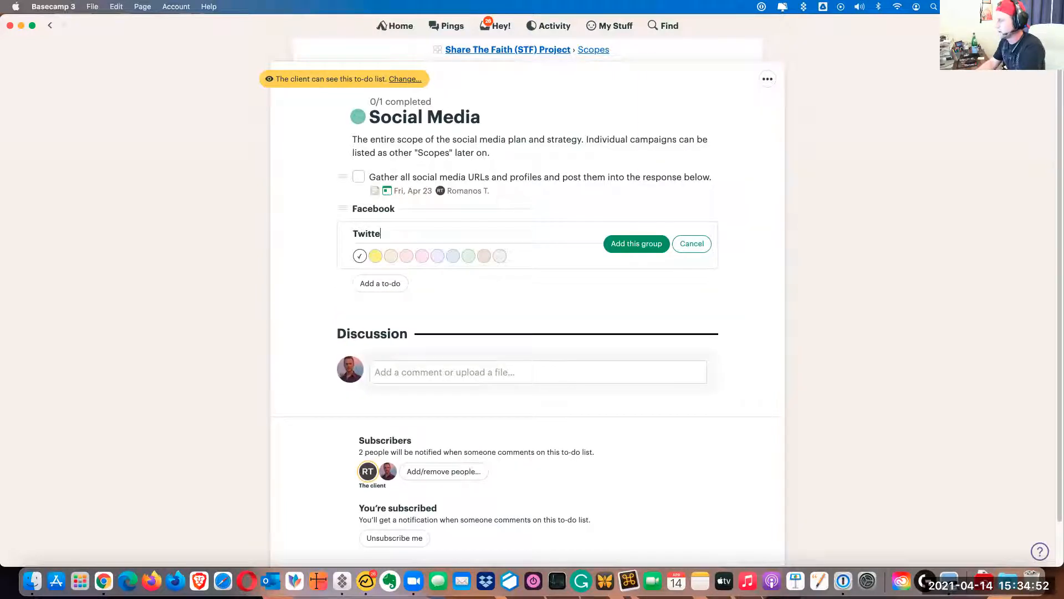
pyautogui.write('r')
pyautogui.press('Return')
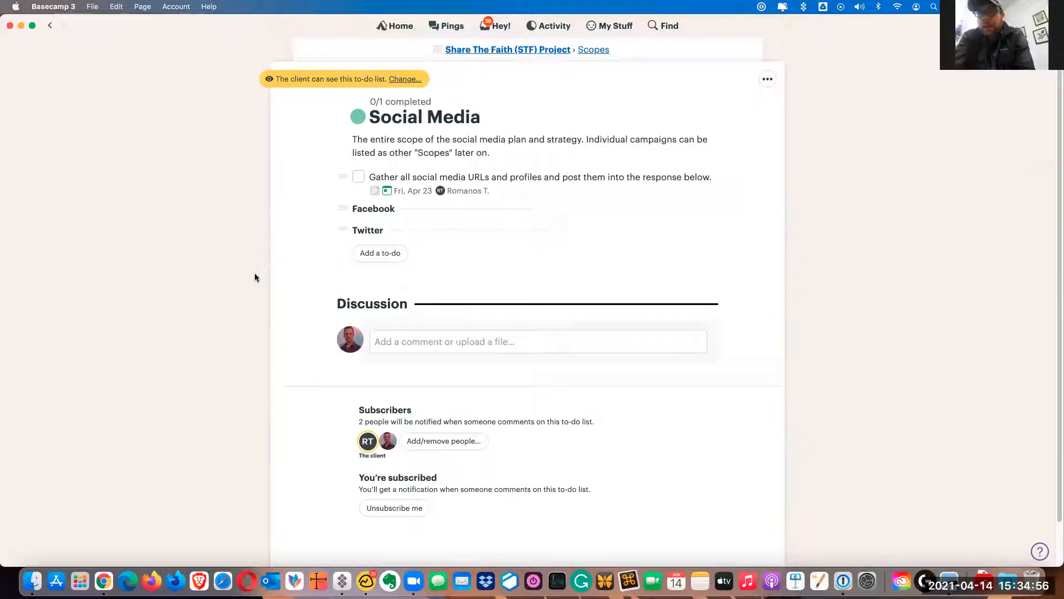
pyautogui.click(463, 177)
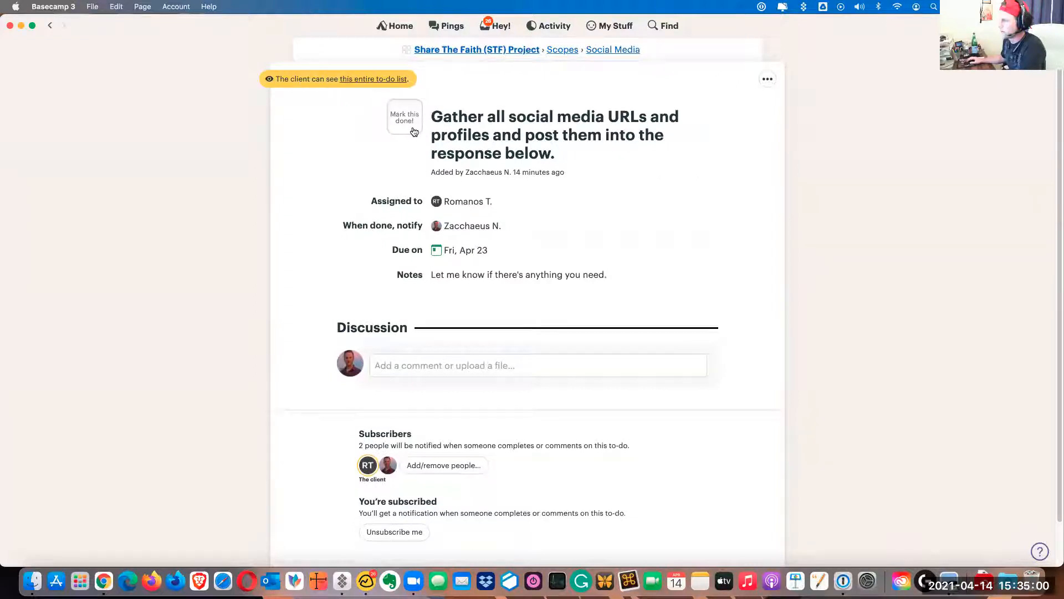
pyautogui.click(427, 366)
pyautogui.write('https://twitter.com/')
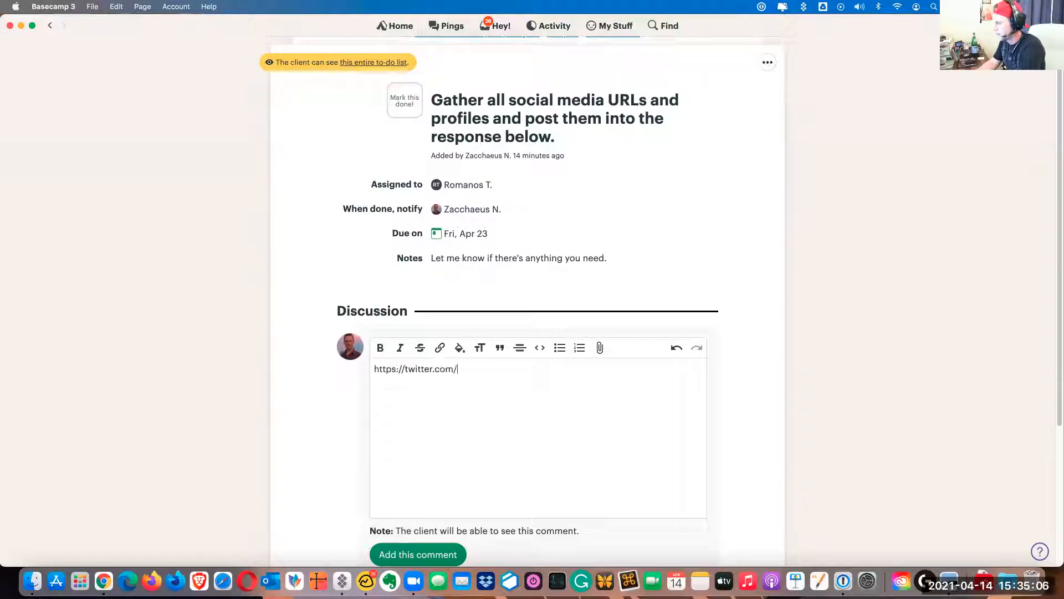
pyautogui.write('wtf')
pyautogui.press('BackSpace')
pyautogui.press('BackSpace')
pyautogui.press('BackSpace')
pyautogui.write('stf')
pyautogui.scroll(-3, 392, 466)
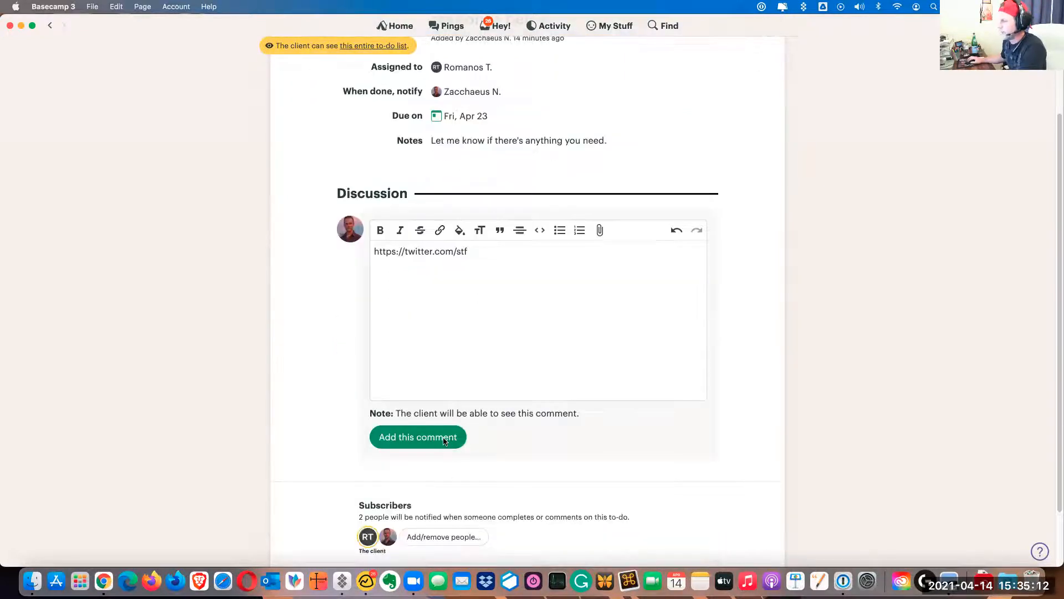
pyautogui.click(444, 441)
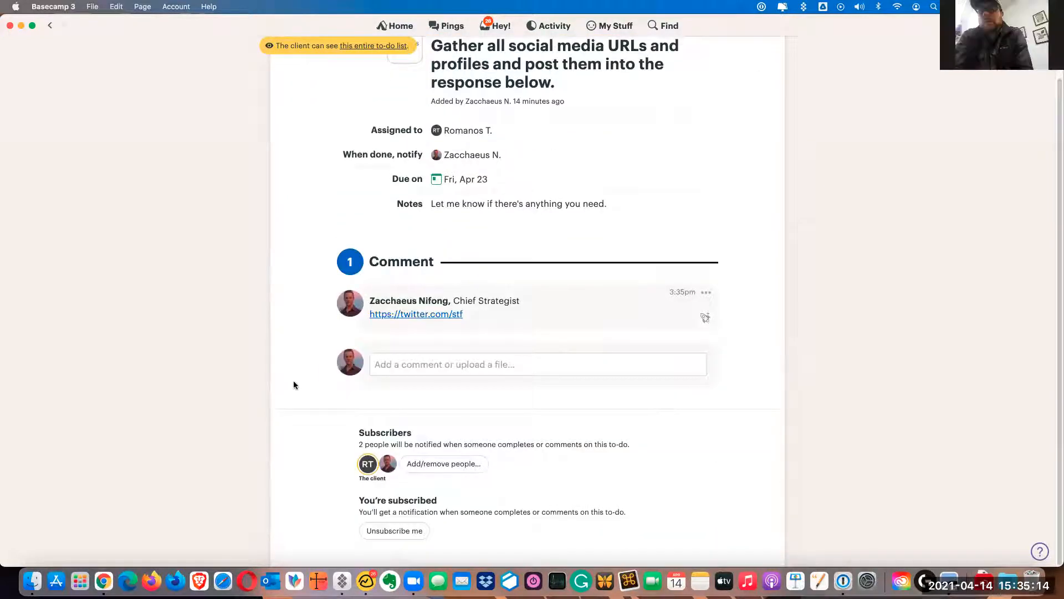
# Return to the Social Media list and move the Facebook group above the to-do so that the to-do falls under it
pyautogui.scroll(3, 294, 385)
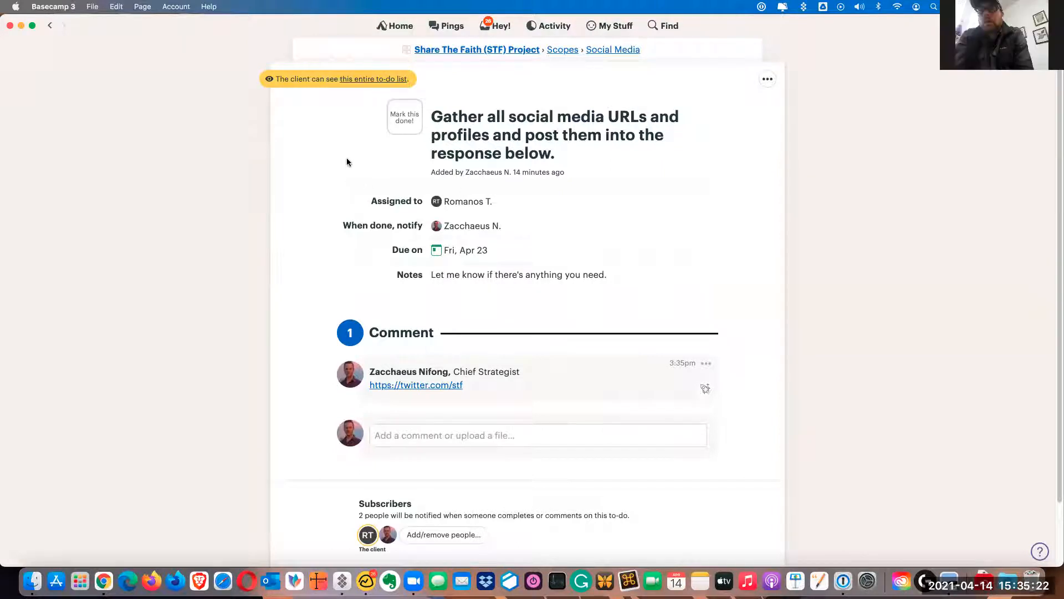
pyautogui.click(615, 51)
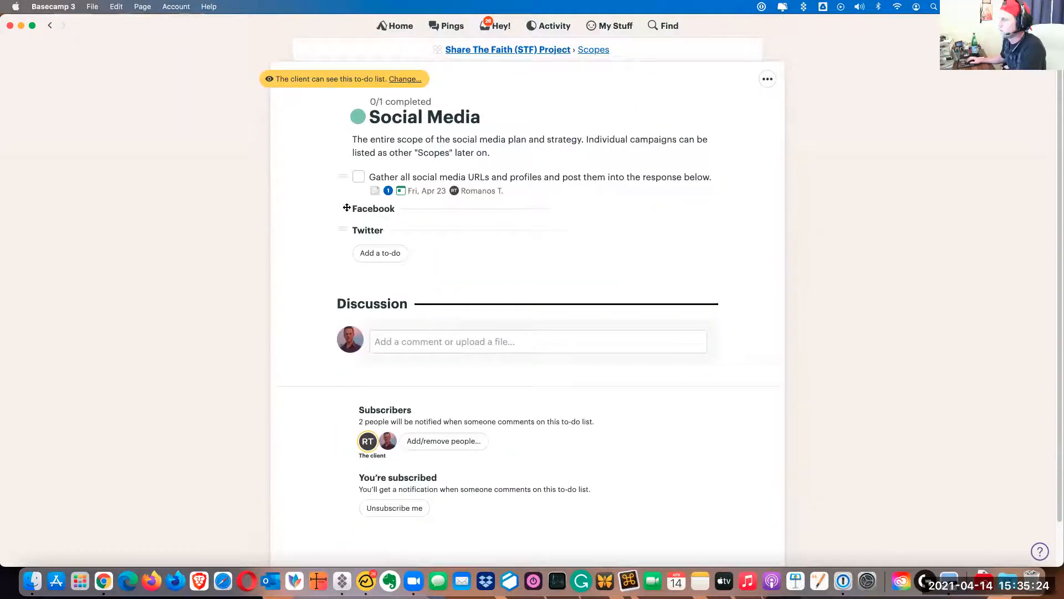
pyautogui.moveTo(342, 207); pyautogui.dragTo(310, 197)
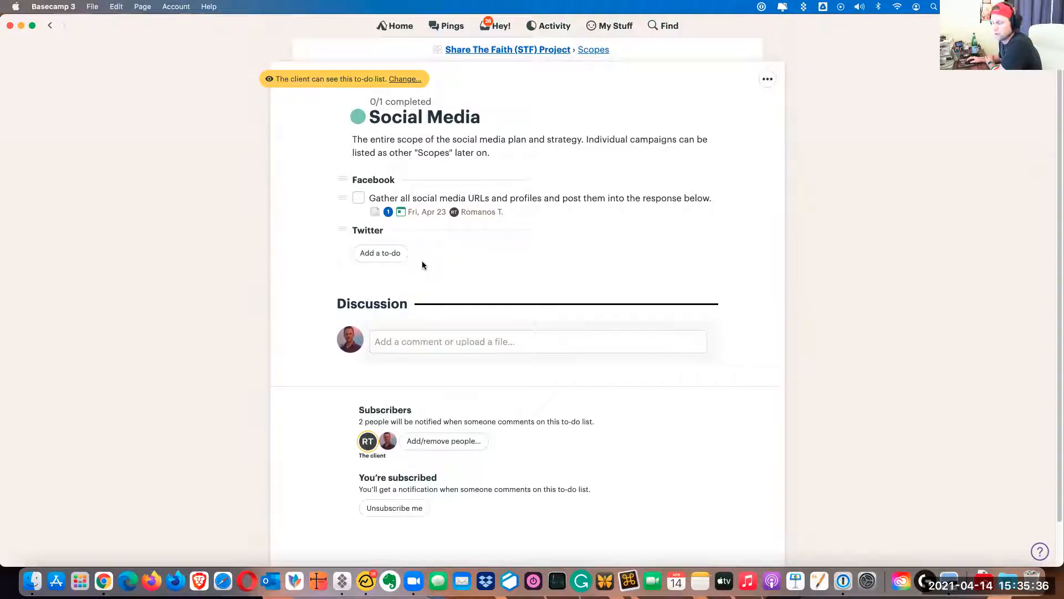
# Review the Social Media list from the Scopes overview and return to the Share The Faith (STF) Project page
pyautogui.click(590, 50)
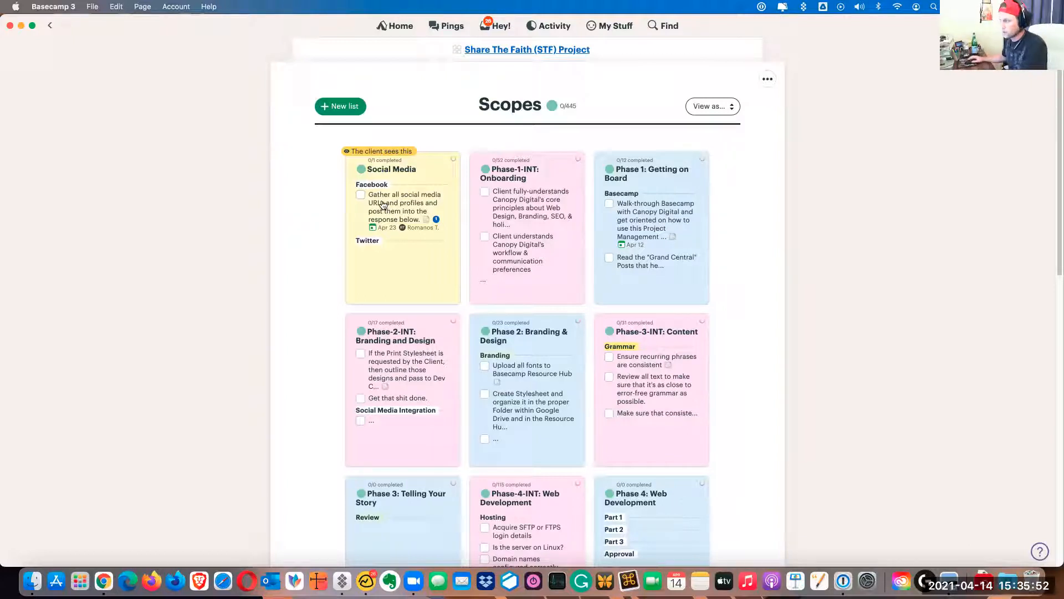
pyautogui.click(403, 216)
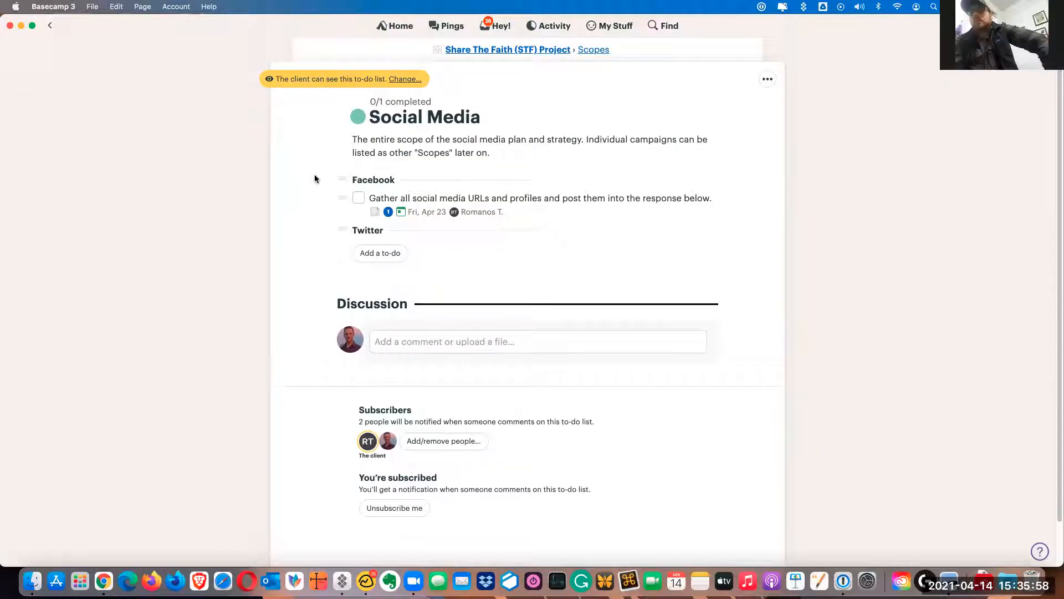
pyautogui.click(594, 51)
pyautogui.click(557, 50)
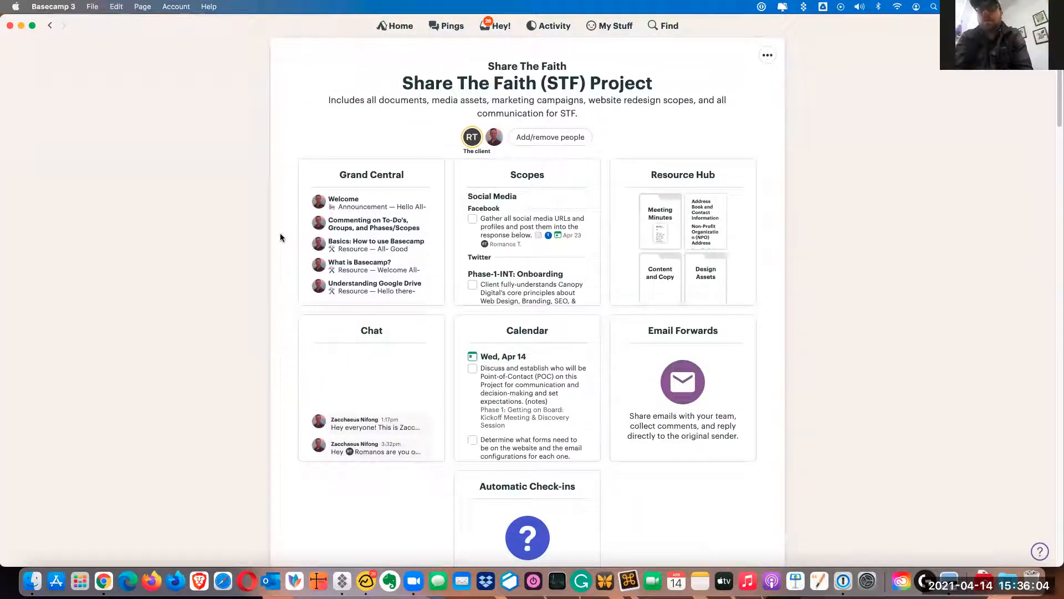
# Open the project's calendar and start a new event on Tuesday, May 11 that the client is allowed to see
pyautogui.scroll(-5, 774, 243)
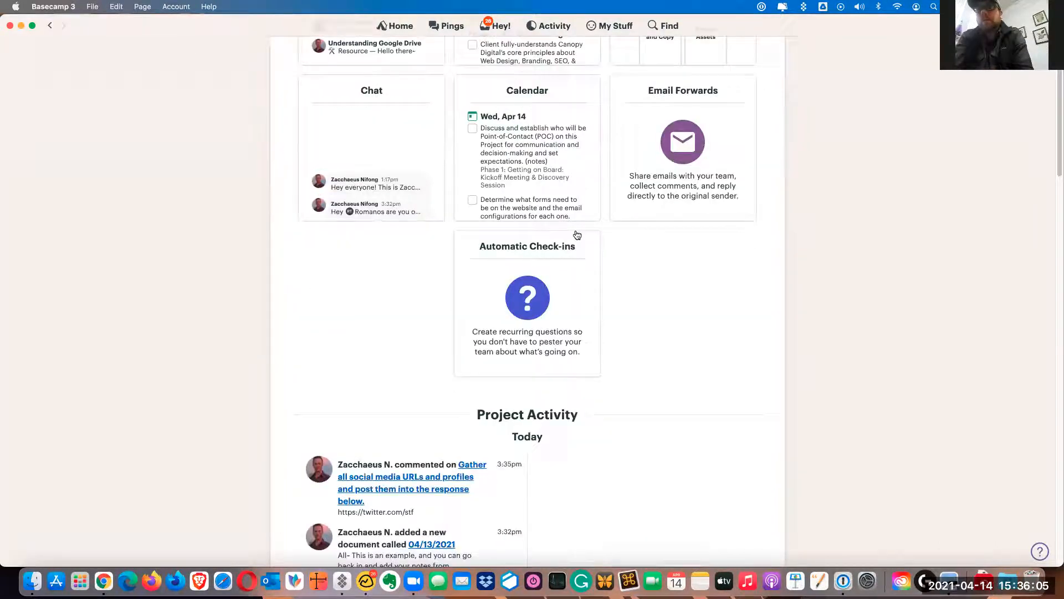
pyautogui.click(561, 175)
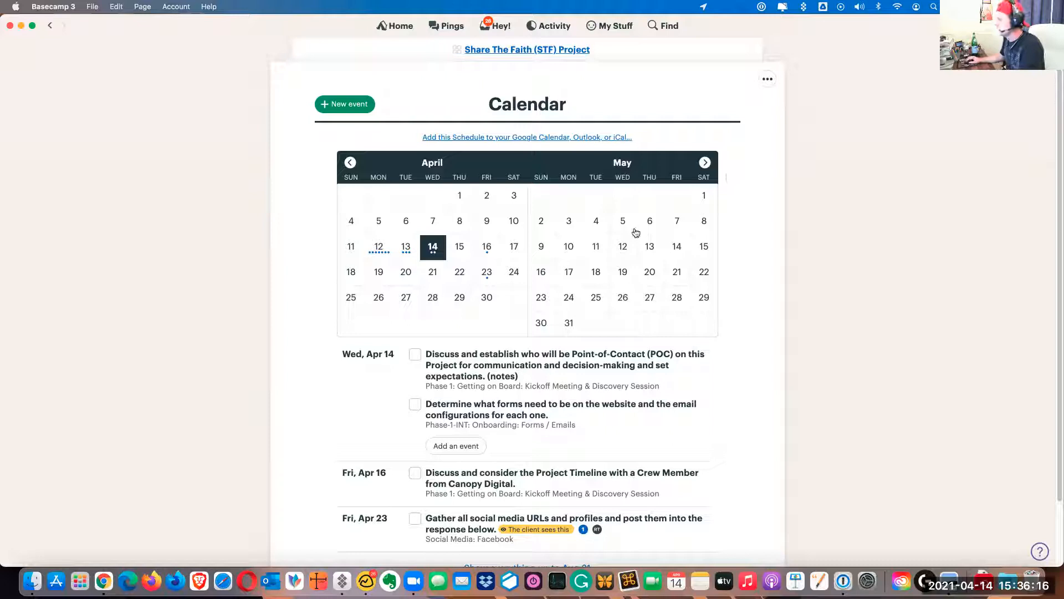
pyautogui.click(596, 249)
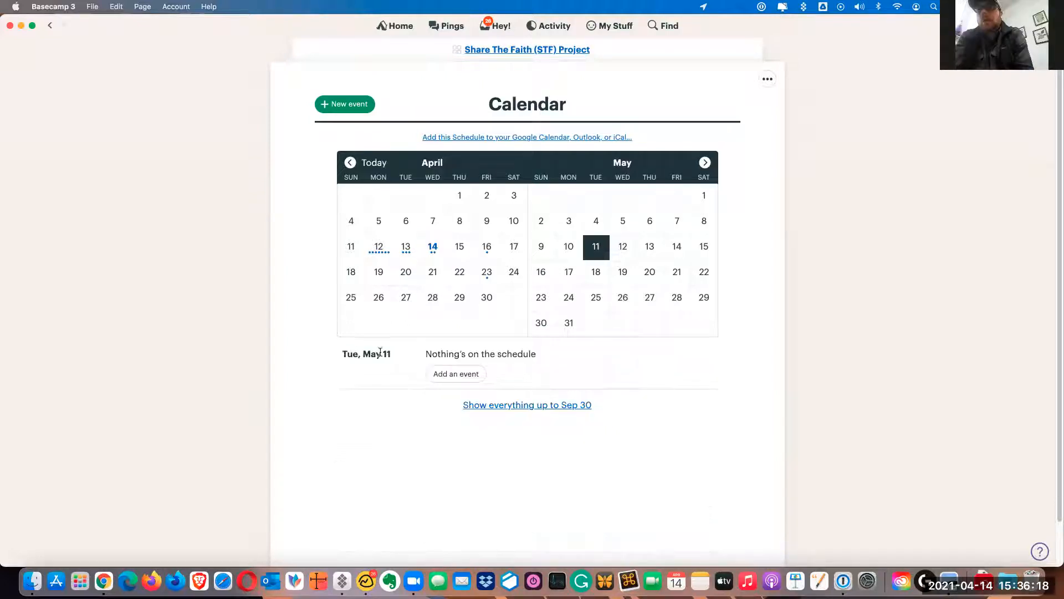
pyautogui.scroll(-1, 421, 350)
pyautogui.click(449, 351)
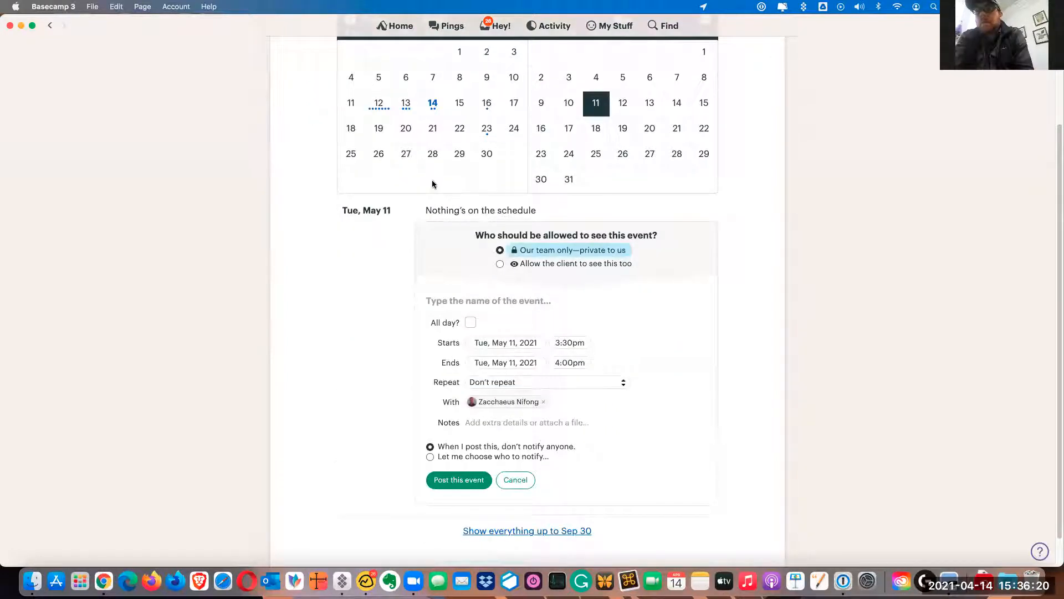
pyautogui.click(501, 264)
# Name the new event "Website Design Draft Review"
pyautogui.click(474, 302)
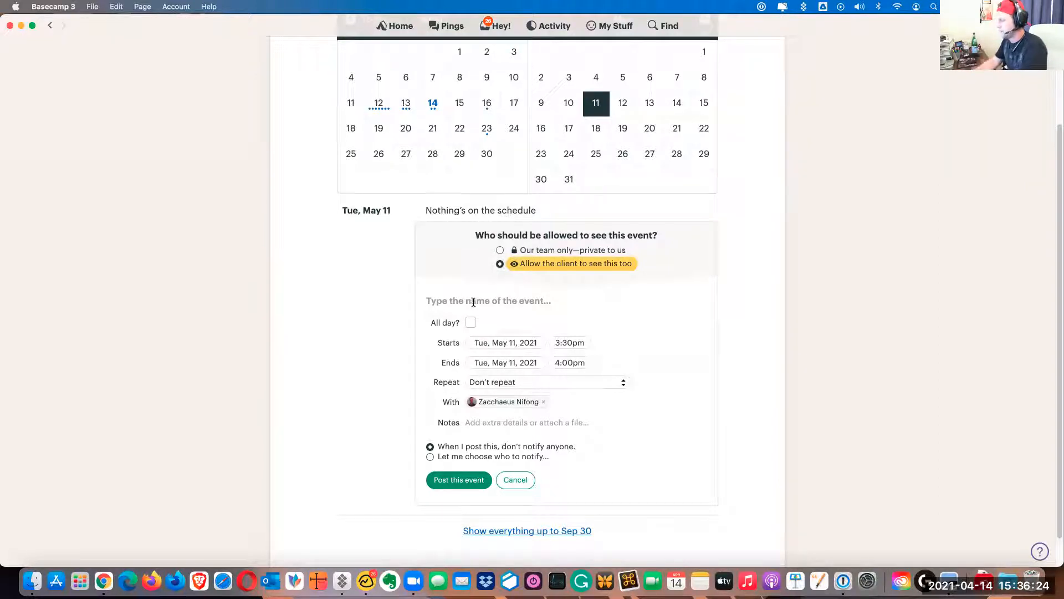
pyautogui.write('Website')
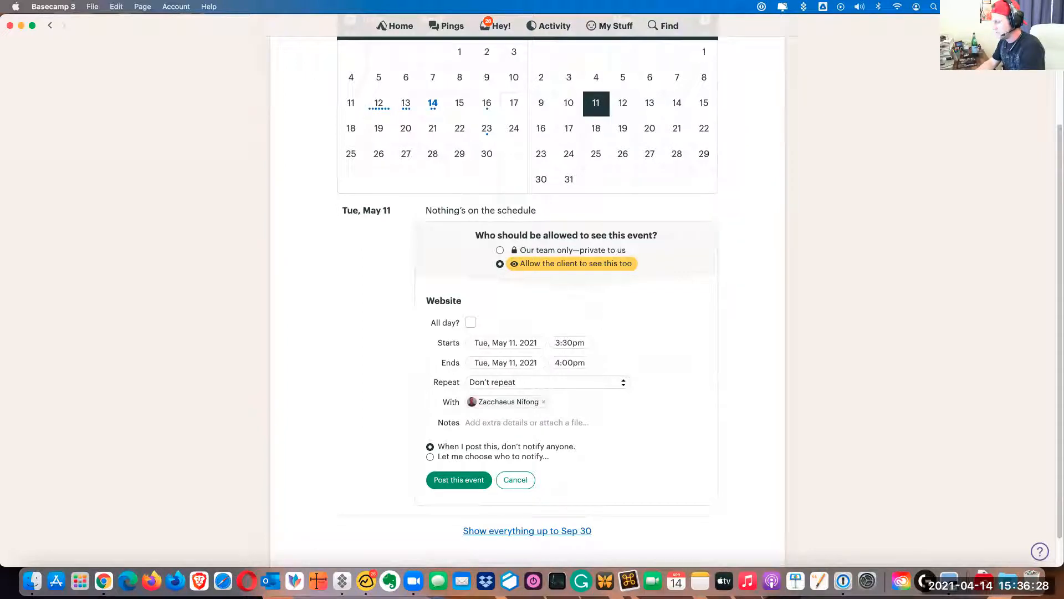
pyautogui.write(' Design ')
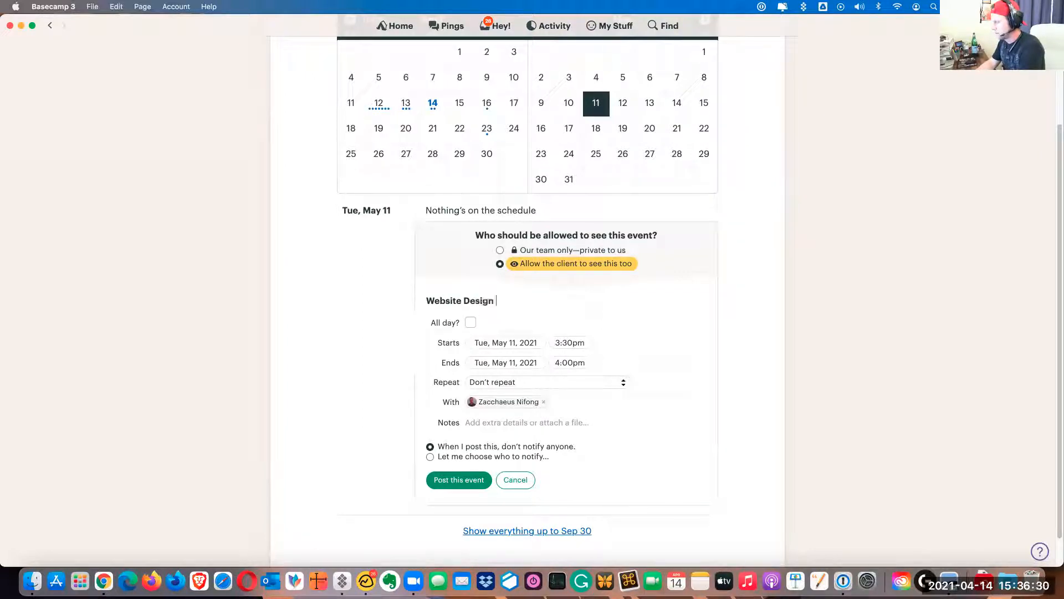
pyautogui.write('Draft Review')
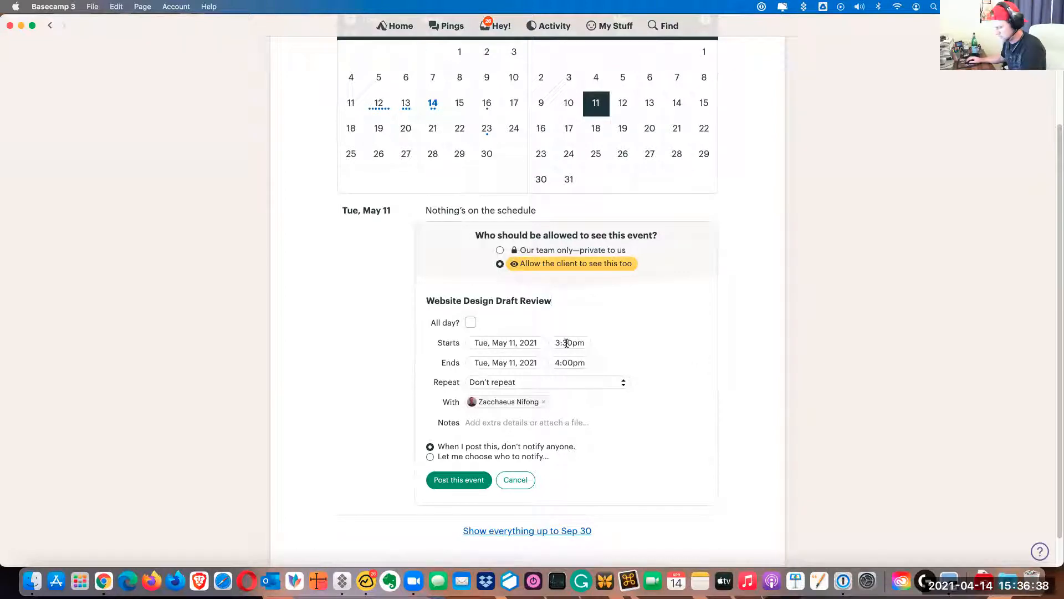
# Set the event's start time to 10:30am and its end time to 11:30am
pyautogui.click(572, 342)
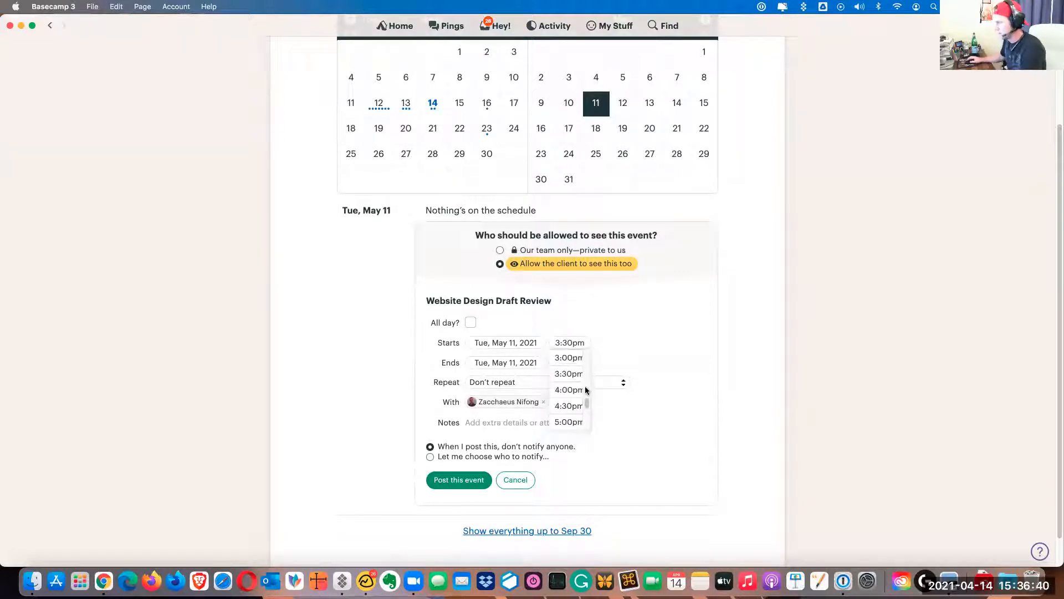
pyautogui.moveTo(588, 402); pyautogui.dragTo(589, 398)
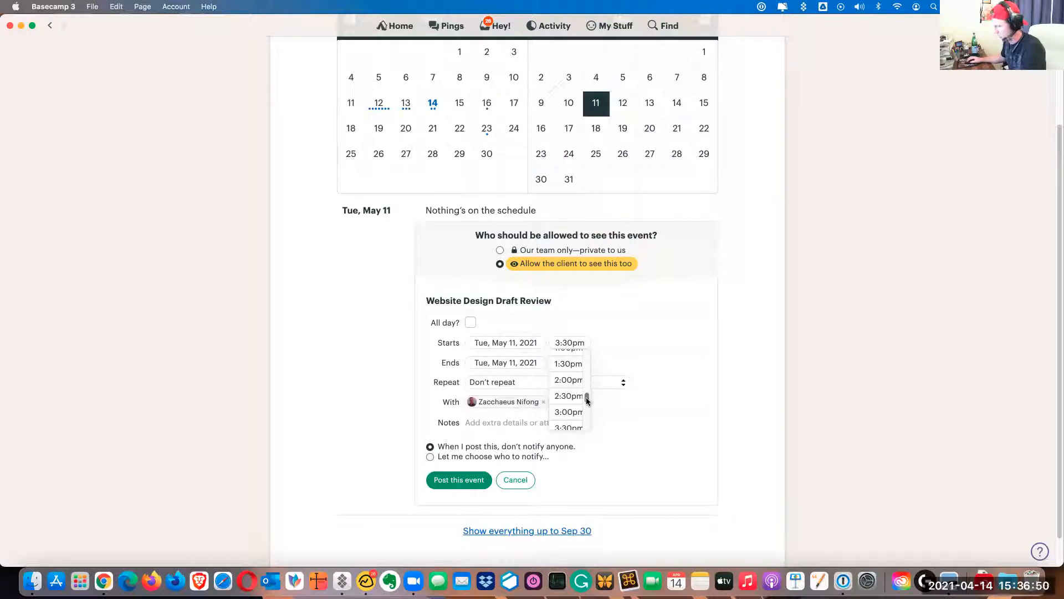
pyautogui.scroll(3, 567, 400)
pyautogui.scroll(3, 568, 401)
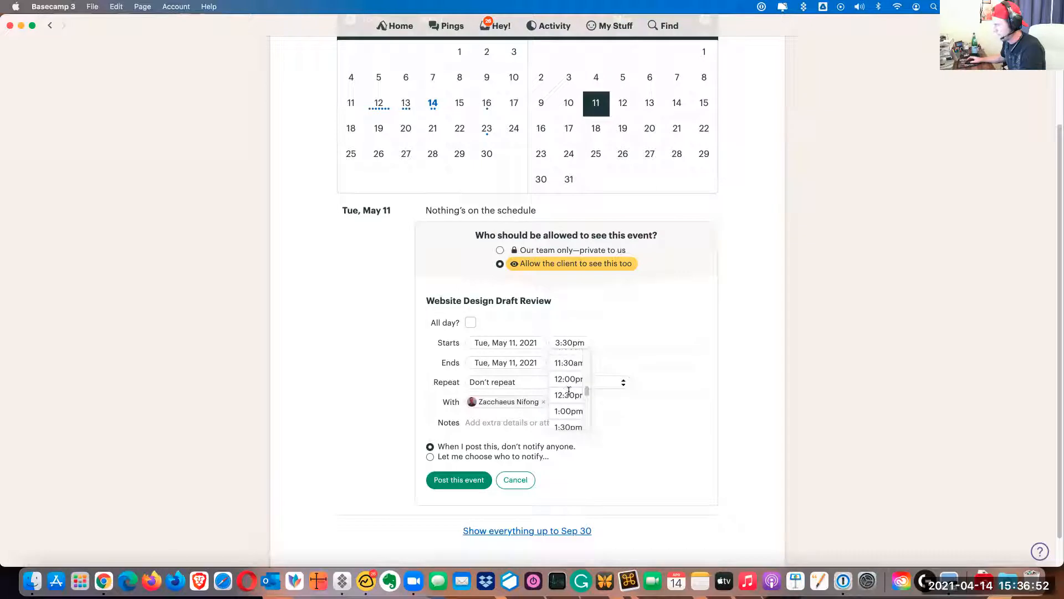
pyautogui.click(569, 371)
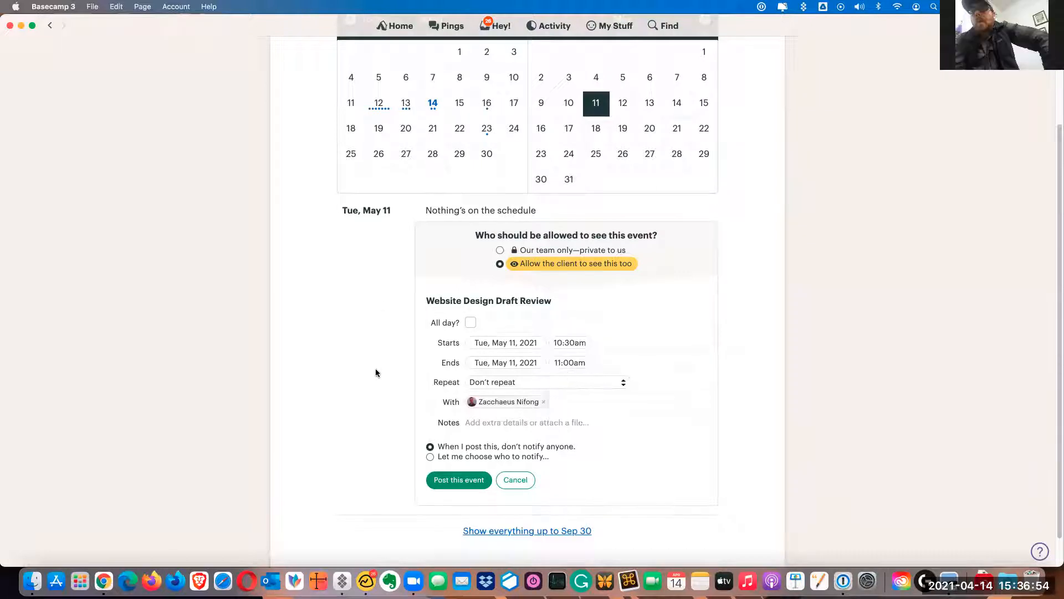
pyautogui.click(574, 362)
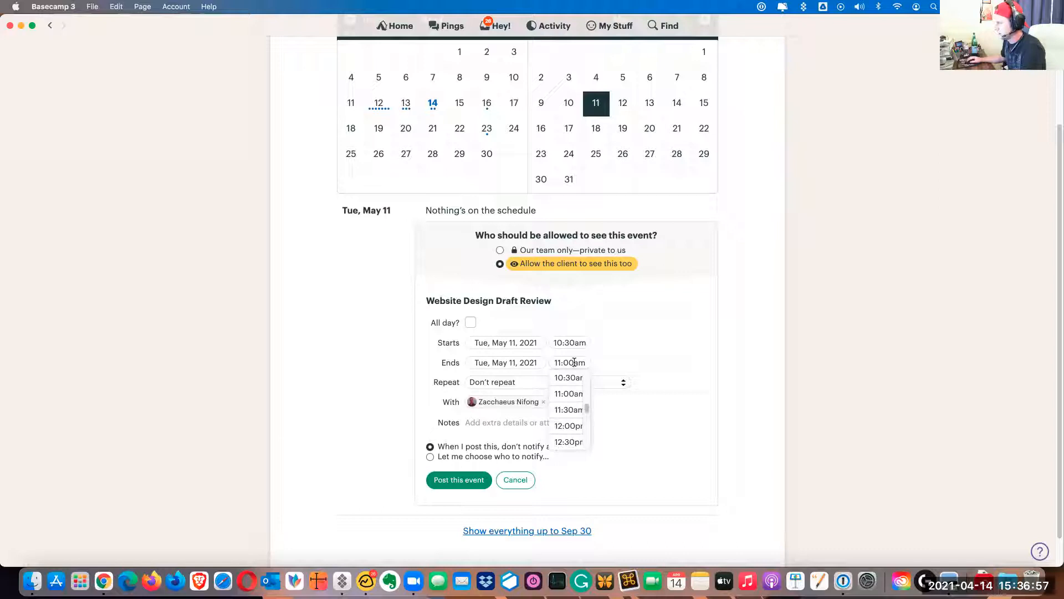
pyautogui.click(567, 409)
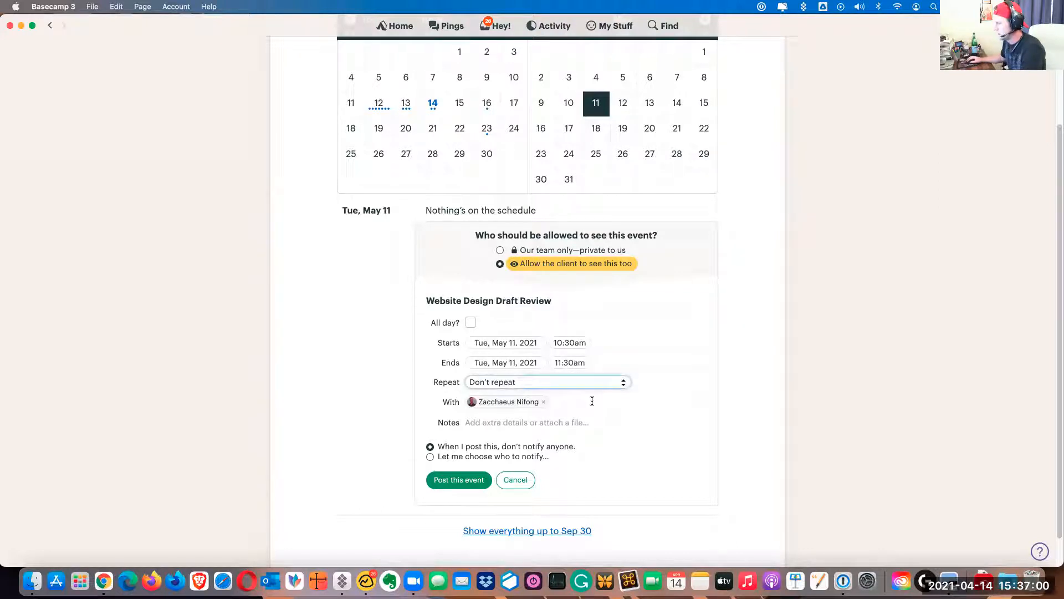
# Add the client contact as a participant of the event
pyautogui.click(589, 401)
pyautogui.write('r')
pyautogui.click(598, 420)
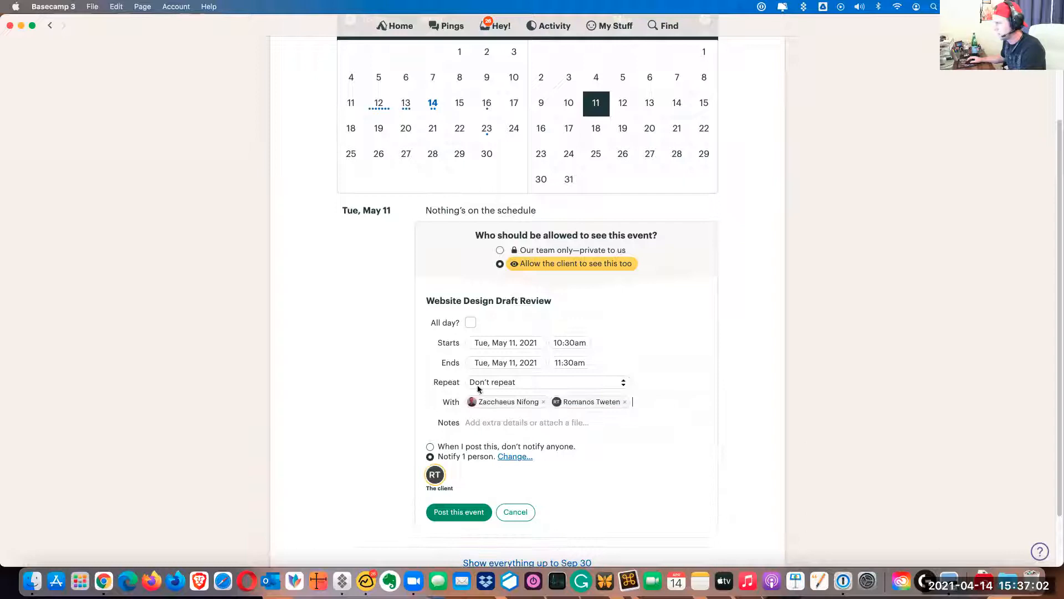
# Switch to Zoom, schedule a "Website Design Draft Review" meeting for May 11, 2021 at 10:30 AM, and return to the Basecamp event
pyautogui.click(413, 580)
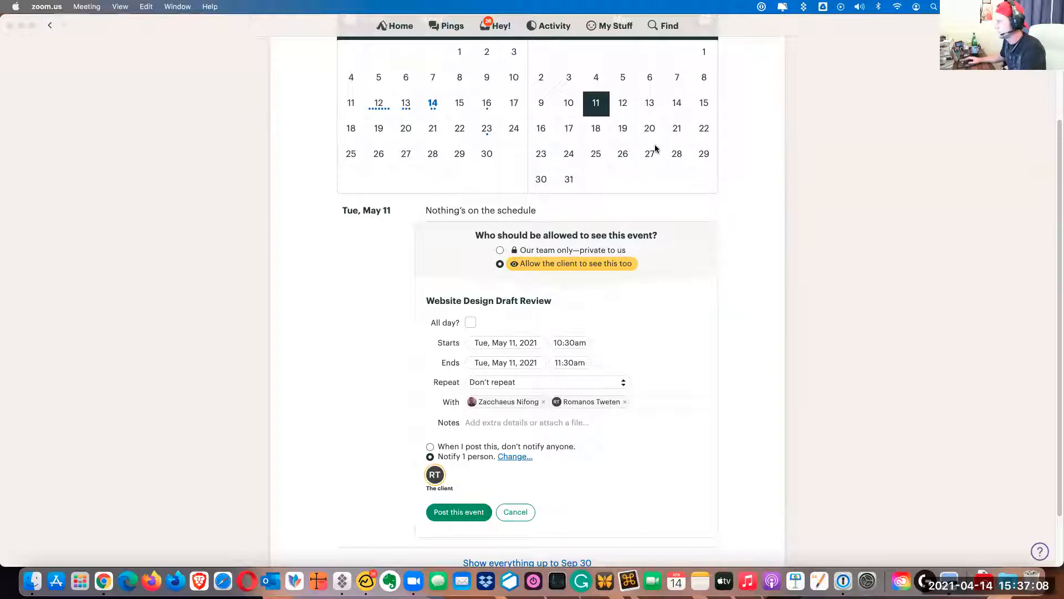
pyautogui.click(274, 185)
pyautogui.moveTo(553, 301); pyautogui.dragTo(422, 299)
pyautogui.press('super+c')
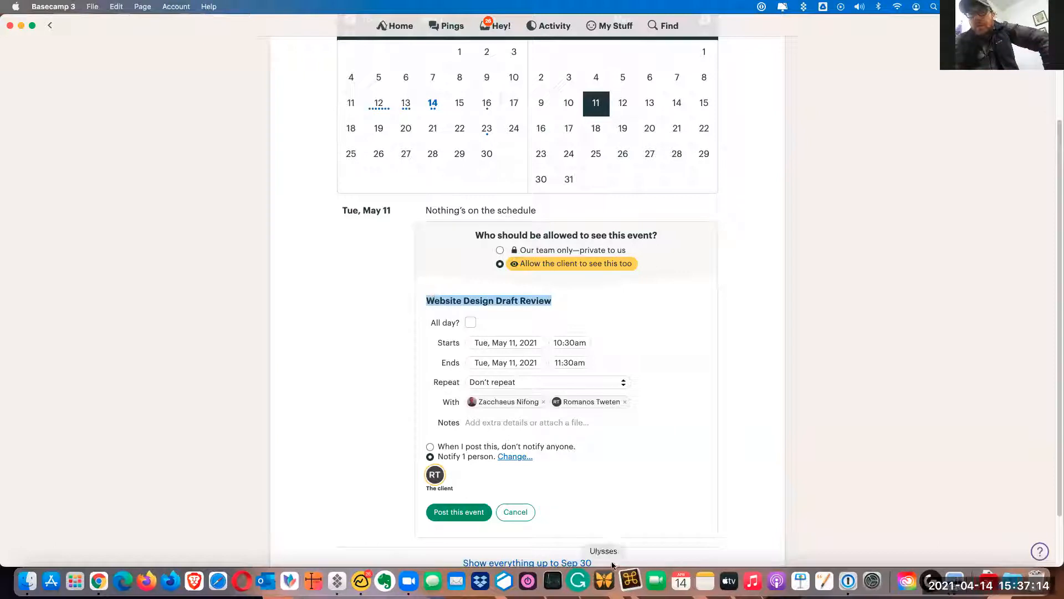
pyautogui.click(409, 580)
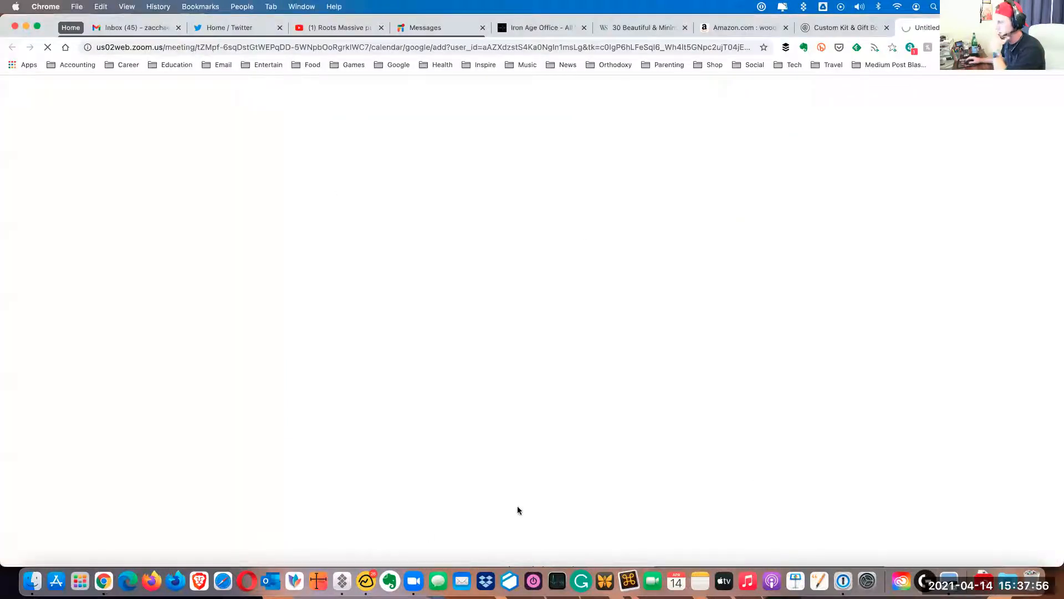
pyautogui.click(368, 576)
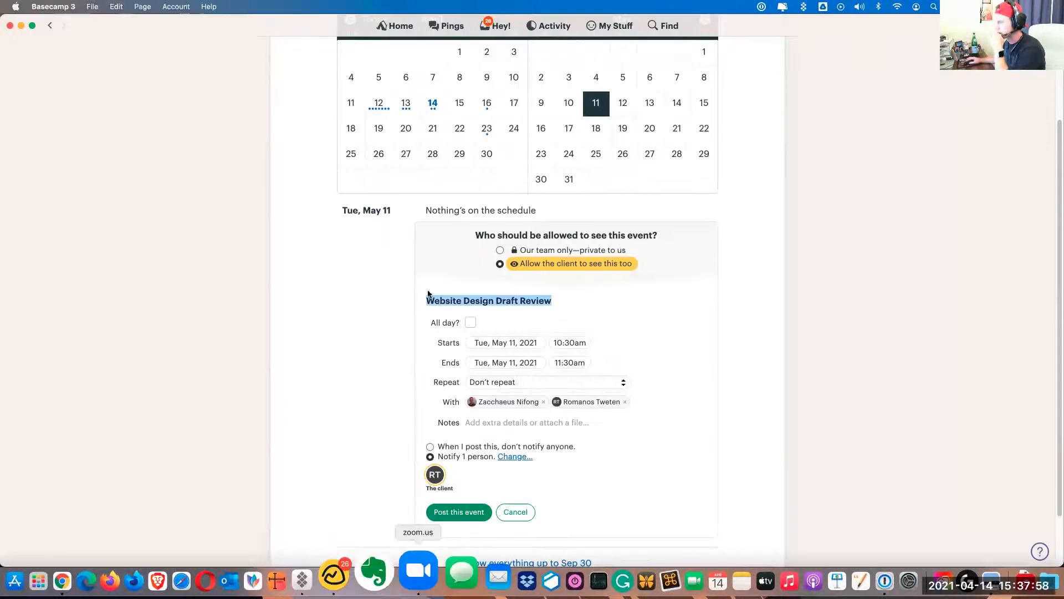
# Write "Everyone-" and the heading "Discussion Topics" in the event notes, followed by a bulleted list with items 1, 2 and 3
pyautogui.scroll(-1, 388, 377)
pyautogui.click(496, 401)
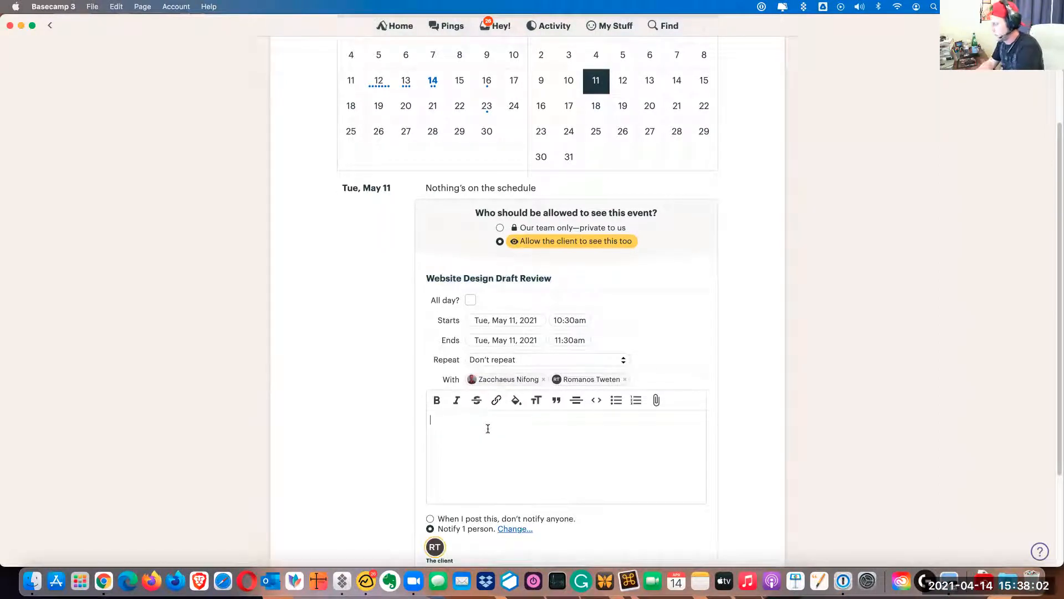
pyautogui.write('Everyone-')
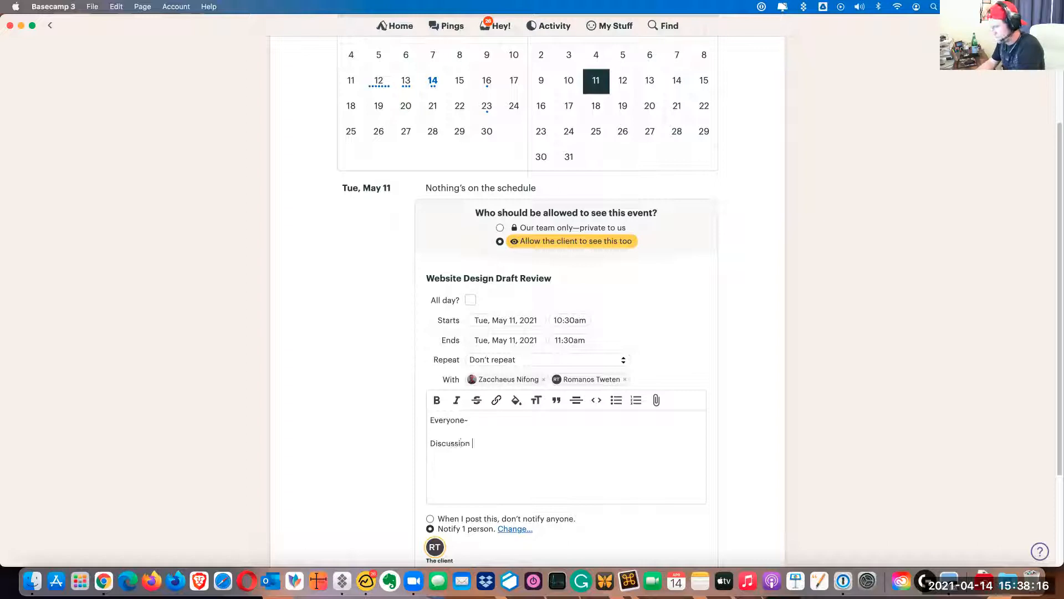
pyautogui.write('opics')
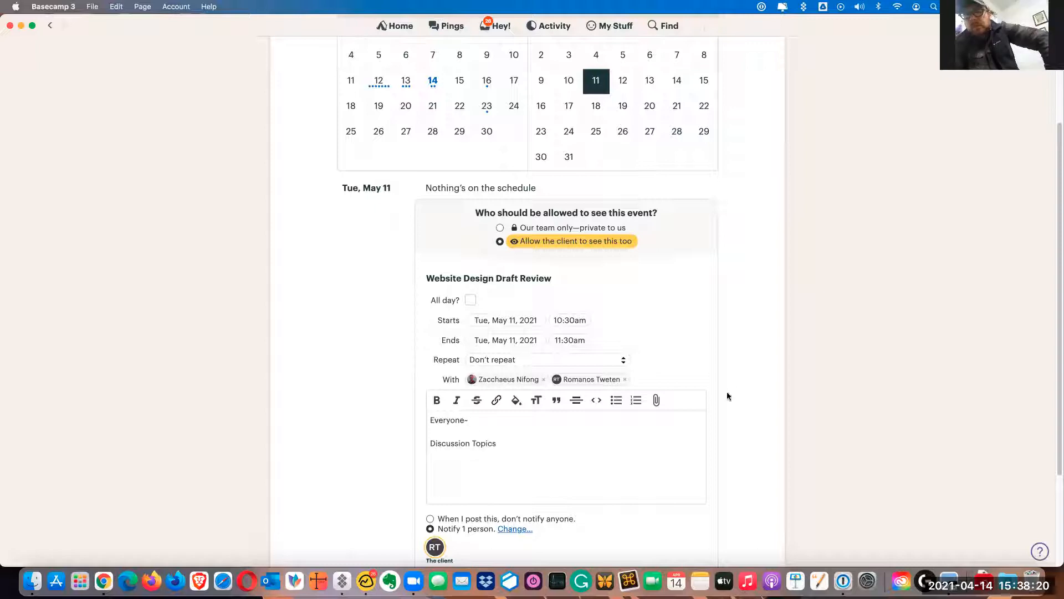
pyautogui.click(619, 402)
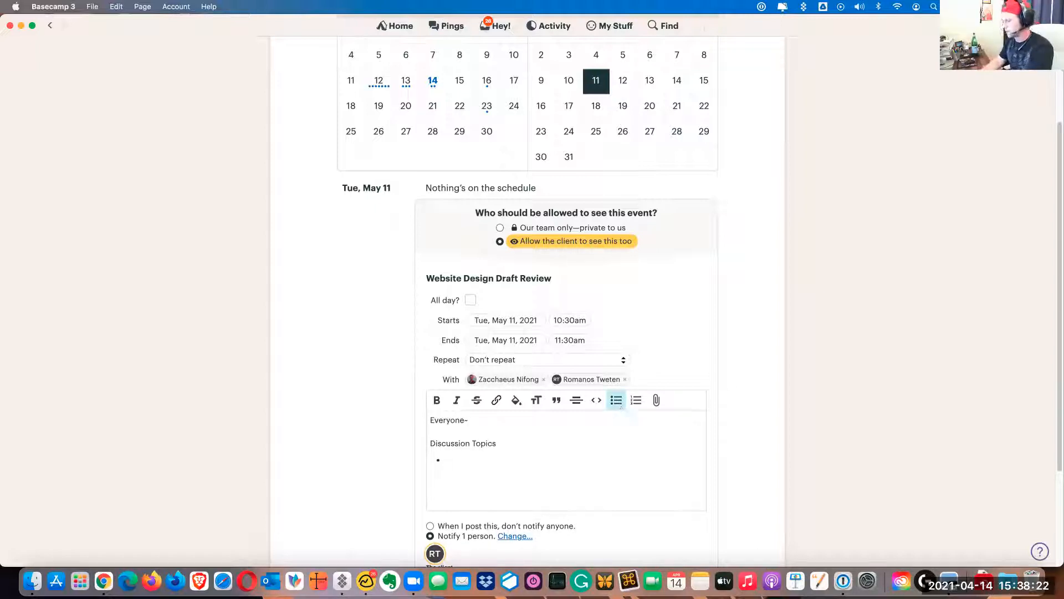
pyautogui.write('2')
pyautogui.press('Return')
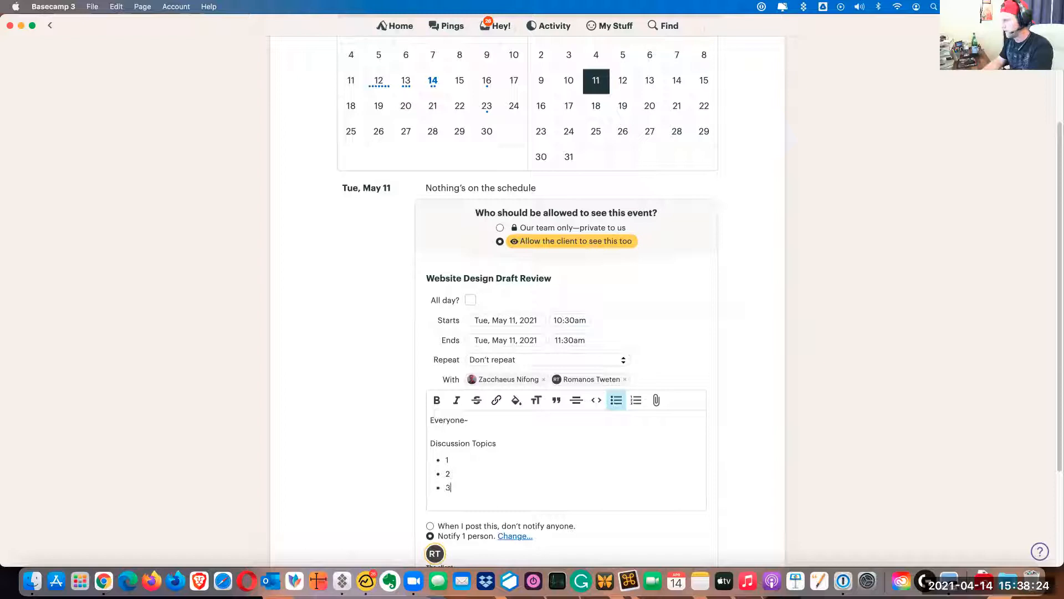
pyautogui.write('3')
pyautogui.press('Return')
pyautogui.press('Return')
# Copy the meeting invitation from Zoom and paste it, including its passcode, below the discussion topics in the event notes
pyautogui.press('super+v')
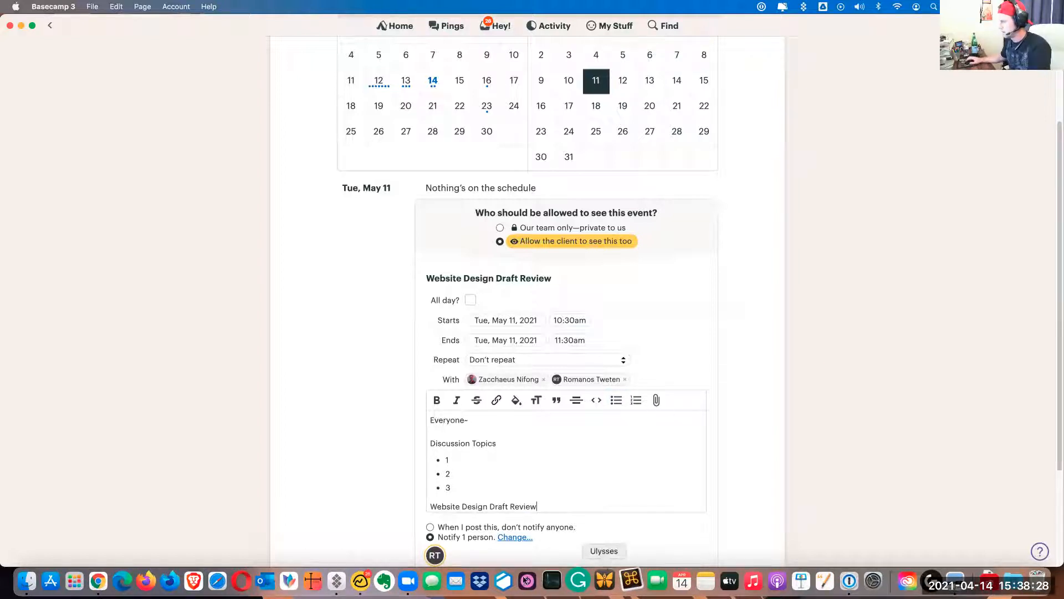
pyautogui.click(407, 579)
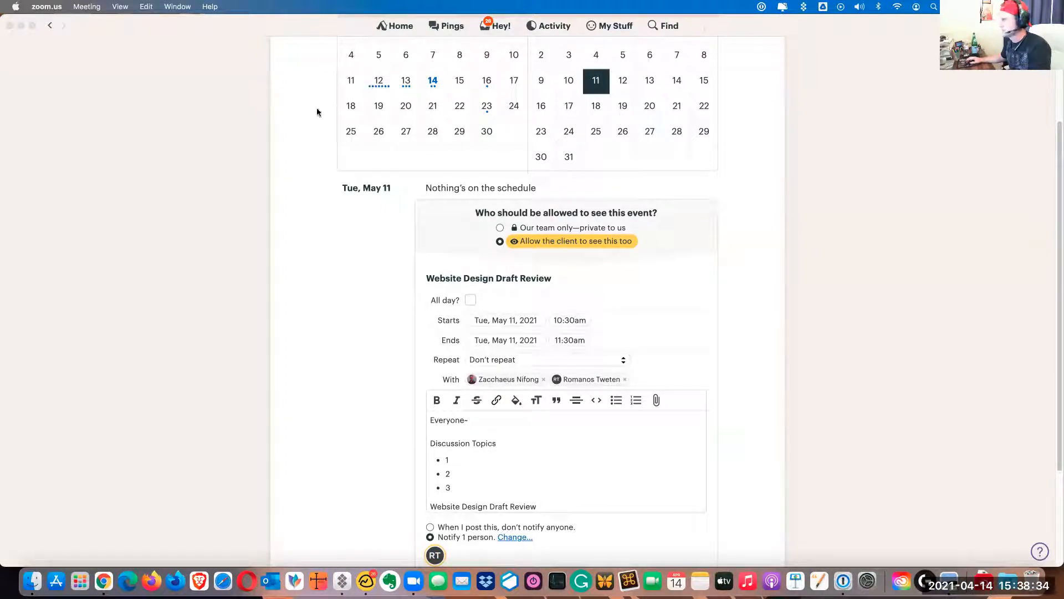
pyautogui.scroll(-5, 555, 359)
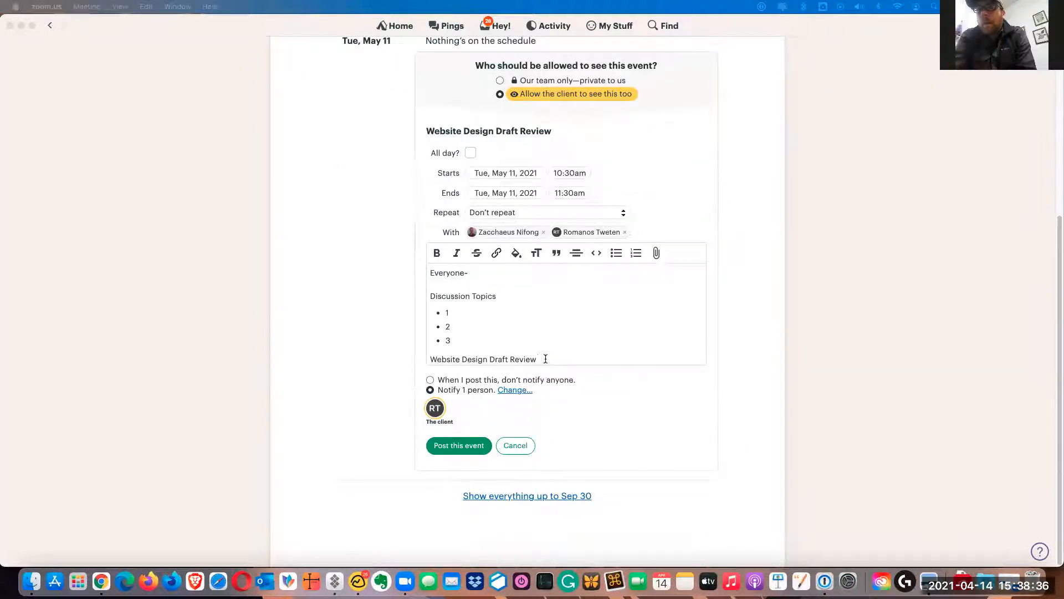
pyautogui.moveTo(543, 359); pyautogui.dragTo(422, 361)
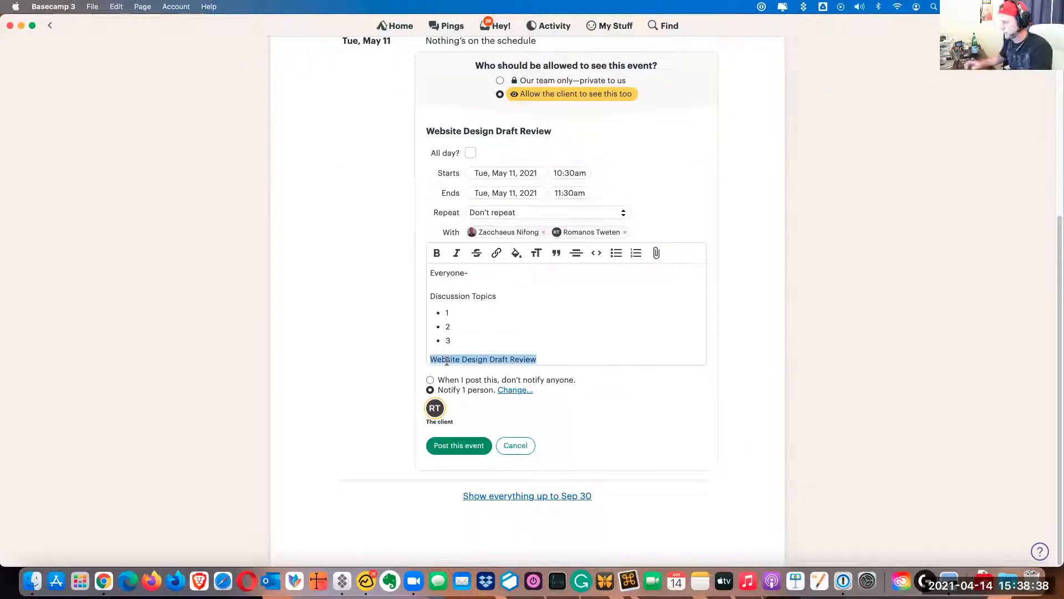
pyautogui.press('super+v')
pyautogui.scroll(-1, 580, 374)
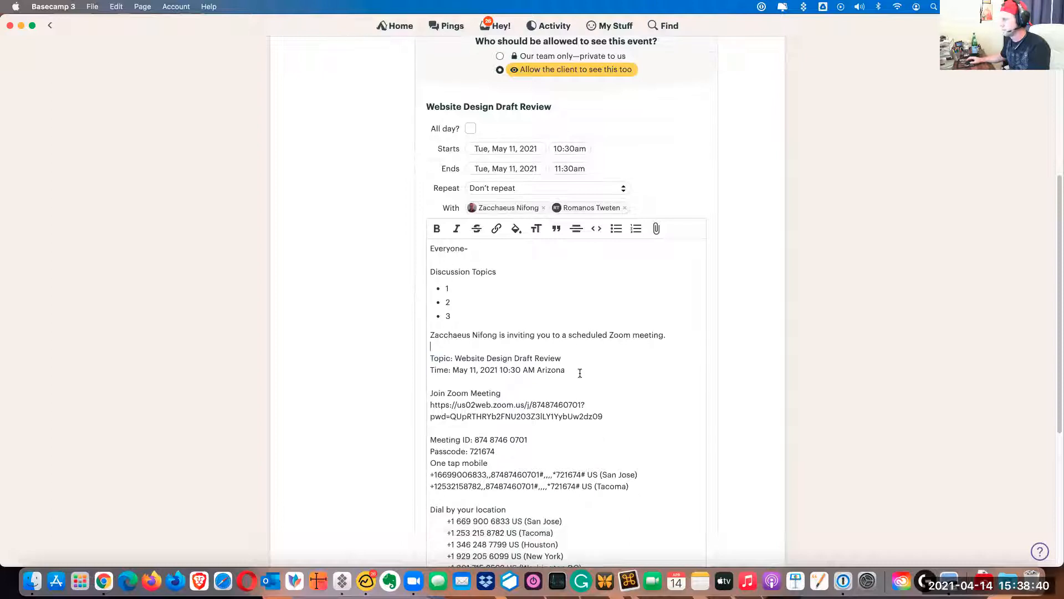
pyautogui.scroll(-4, 579, 373)
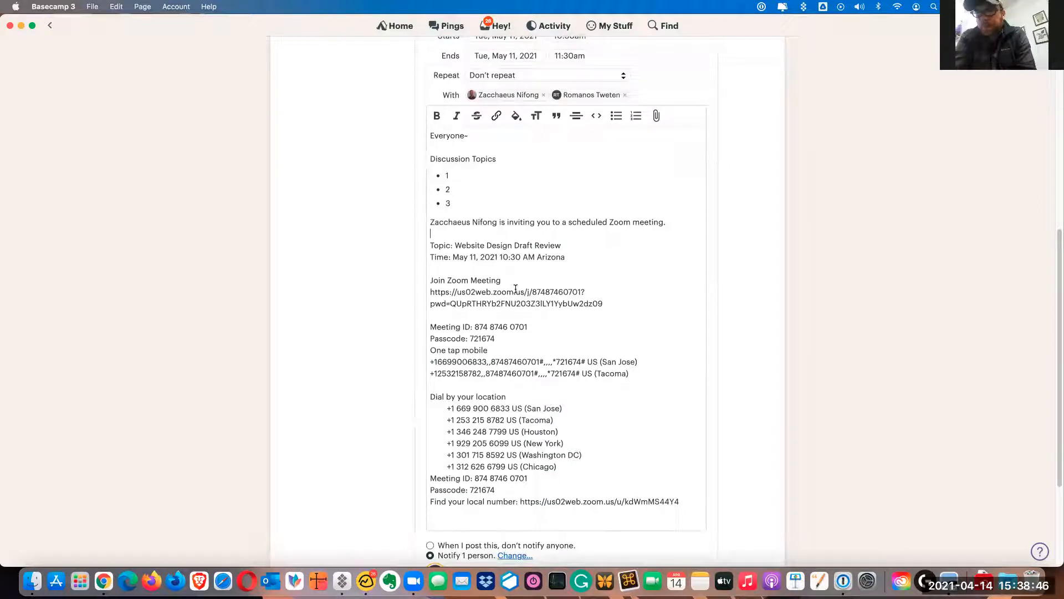
pyautogui.click(526, 280)
pyautogui.scroll(-3, 553, 297)
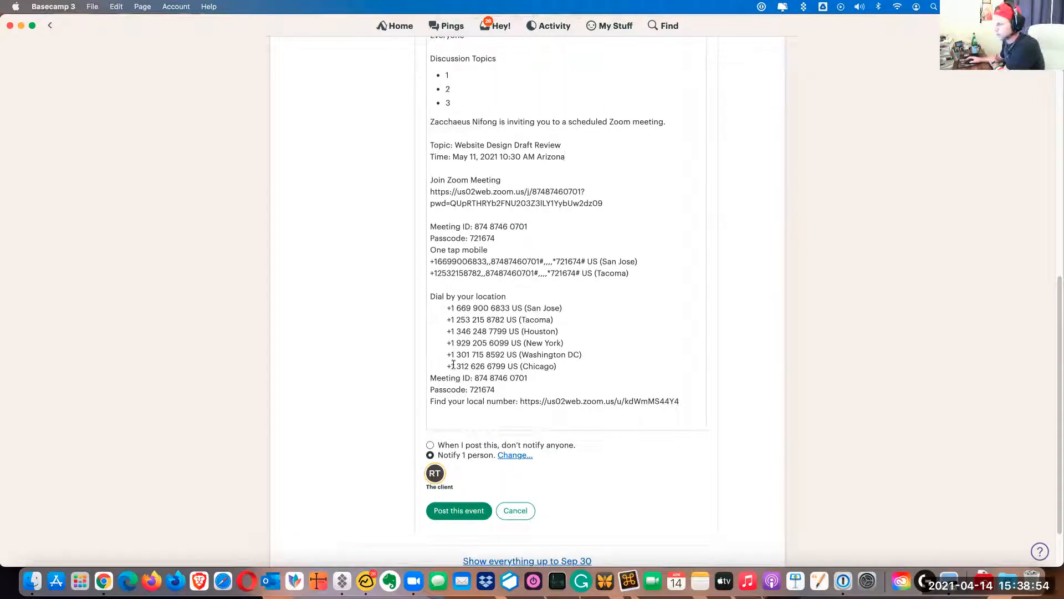
# Finish the event notes with "If anyone has questions, please let me know." and the sign-off "Thanks," above the organizer's first name
pyautogui.click(686, 401)
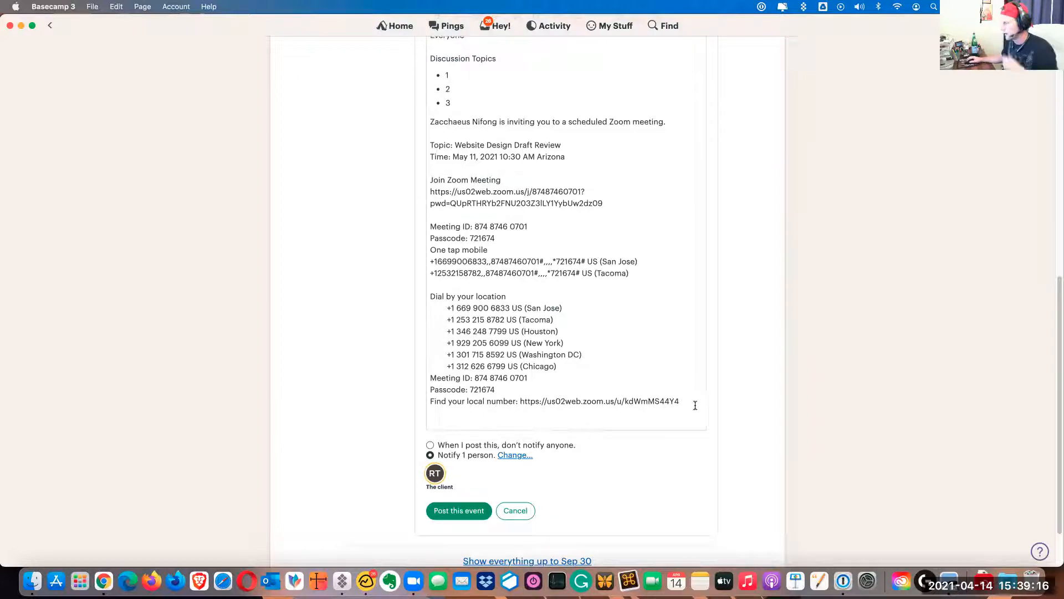
pyautogui.press('Return')
pyautogui.press('Return')
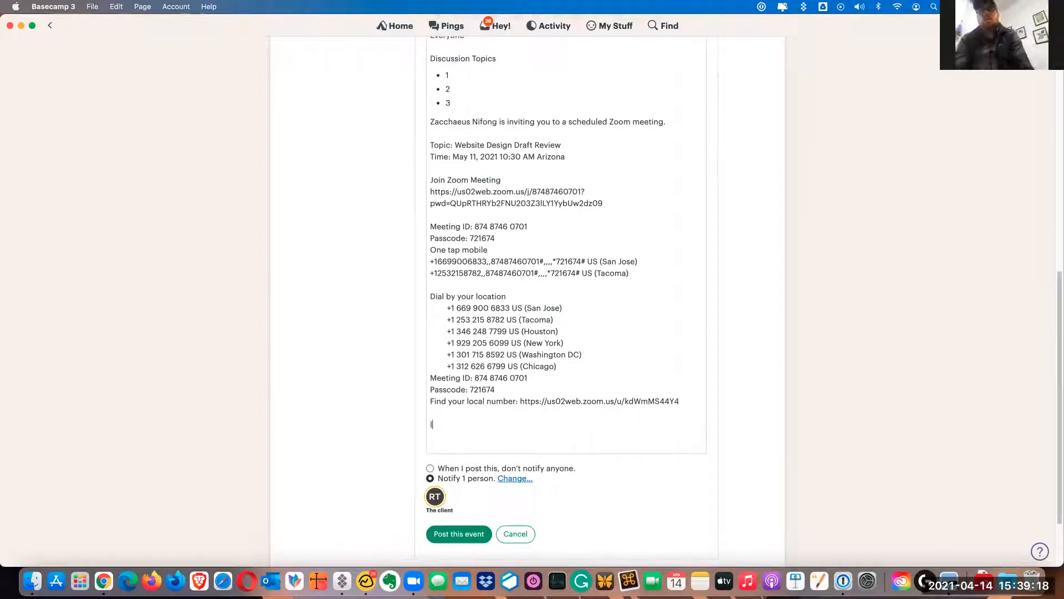
pyautogui.write('If anyone has')
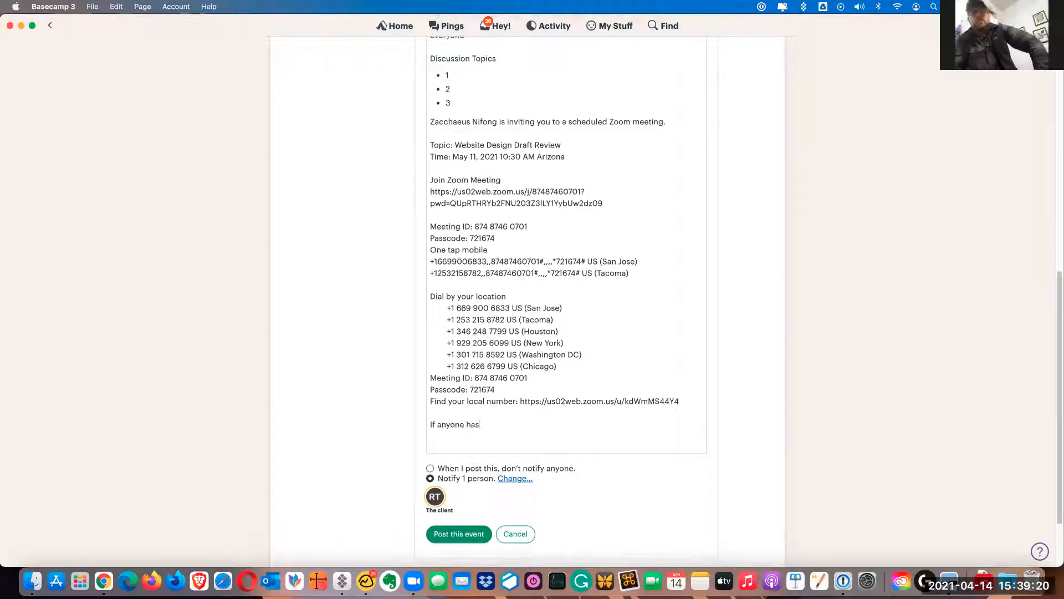
pyautogui.write(' questions, p')
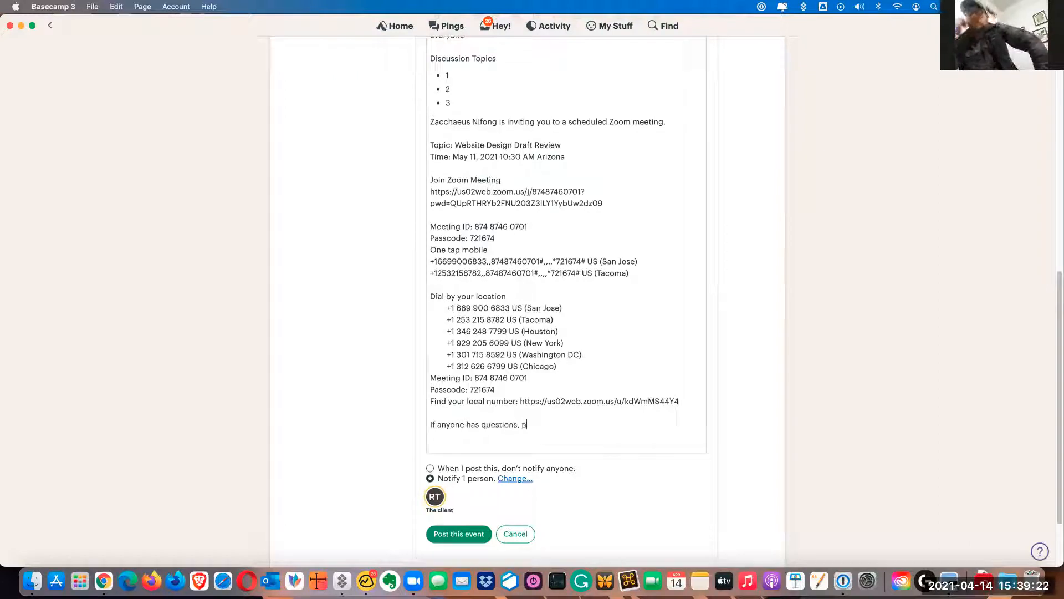
pyautogui.write('lease let me know.')
pyautogui.press('Return')
pyautogui.press('Return')
pyautogui.write('Thanks,')
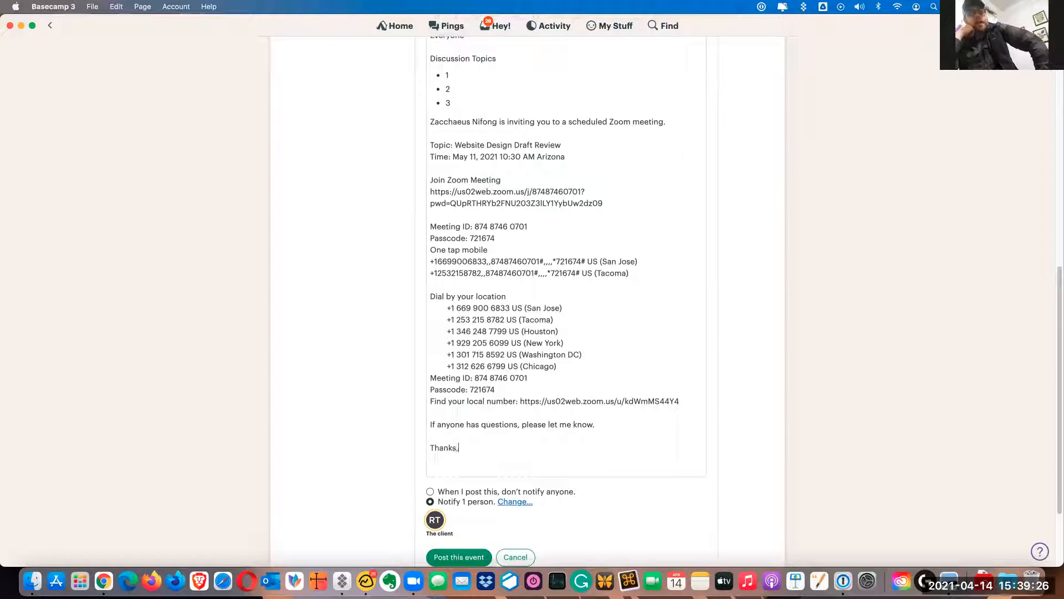
pyautogui.press('Return')
pyautogui.write('Zacchaeus')
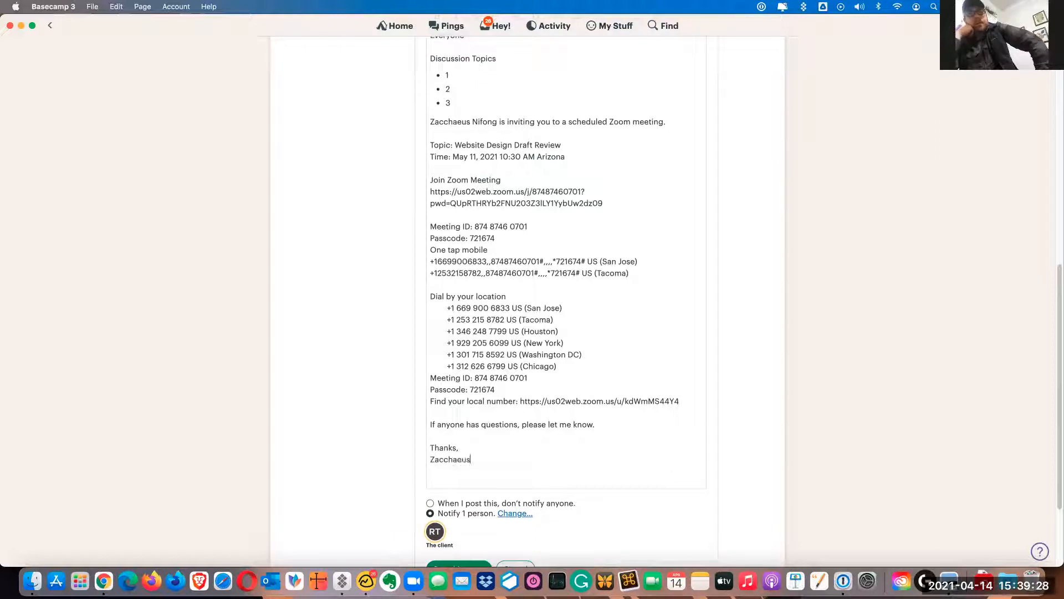
# Insert divider lines in the event notes above the closing message and between the discussion topics and the Zoom invitation
pyautogui.click(486, 424)
pyautogui.scroll(9, 487, 424)
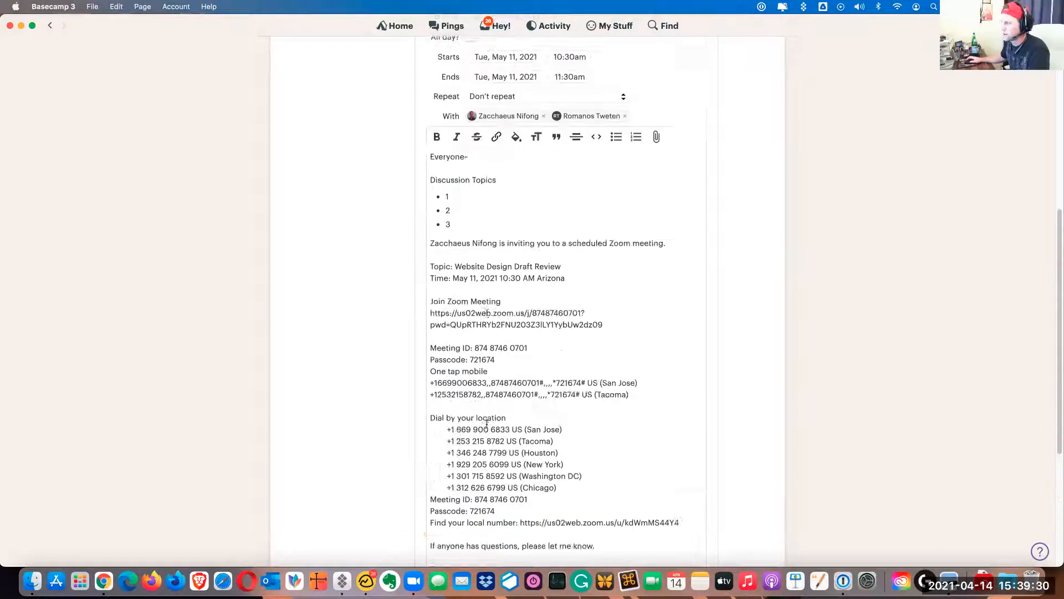
pyautogui.scroll(-9, 487, 426)
pyautogui.scroll(-3, 495, 422)
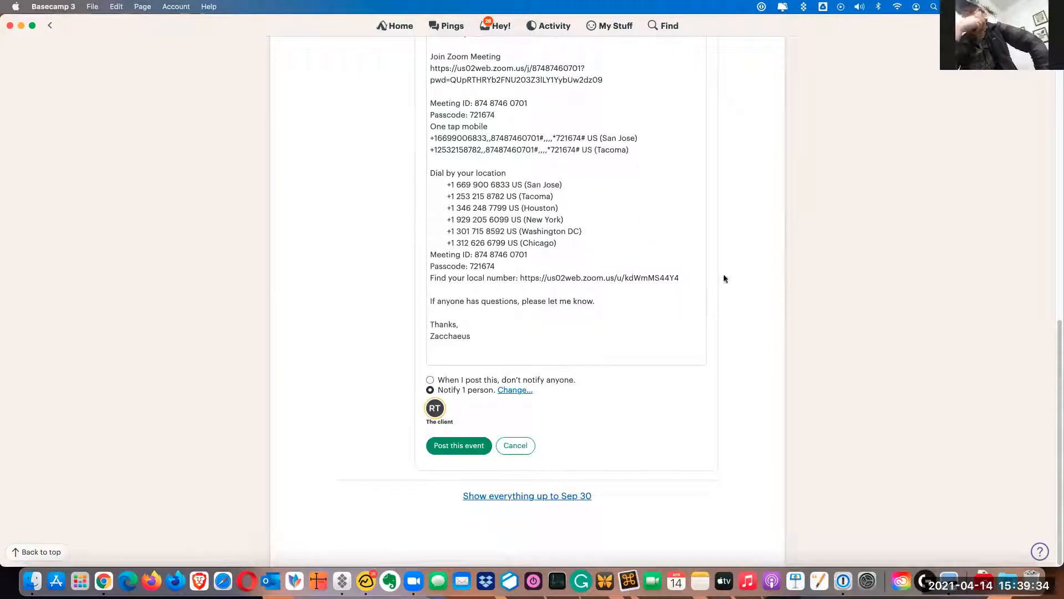
pyautogui.press('Return')
pyautogui.scroll(5, 372, 277)
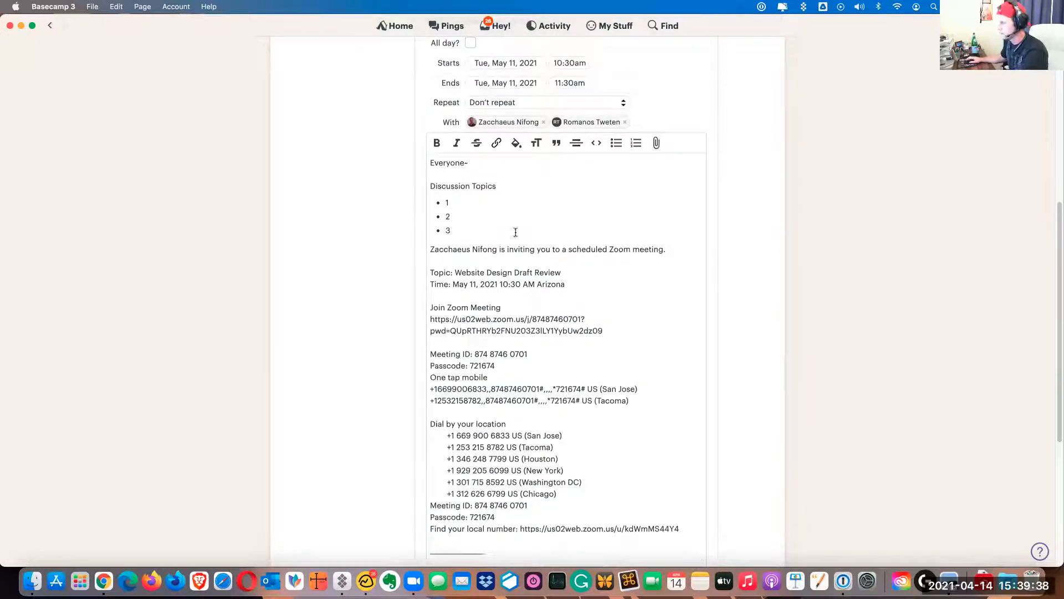
pyautogui.click(499, 231)
pyautogui.press('Return')
pyautogui.press('Return')
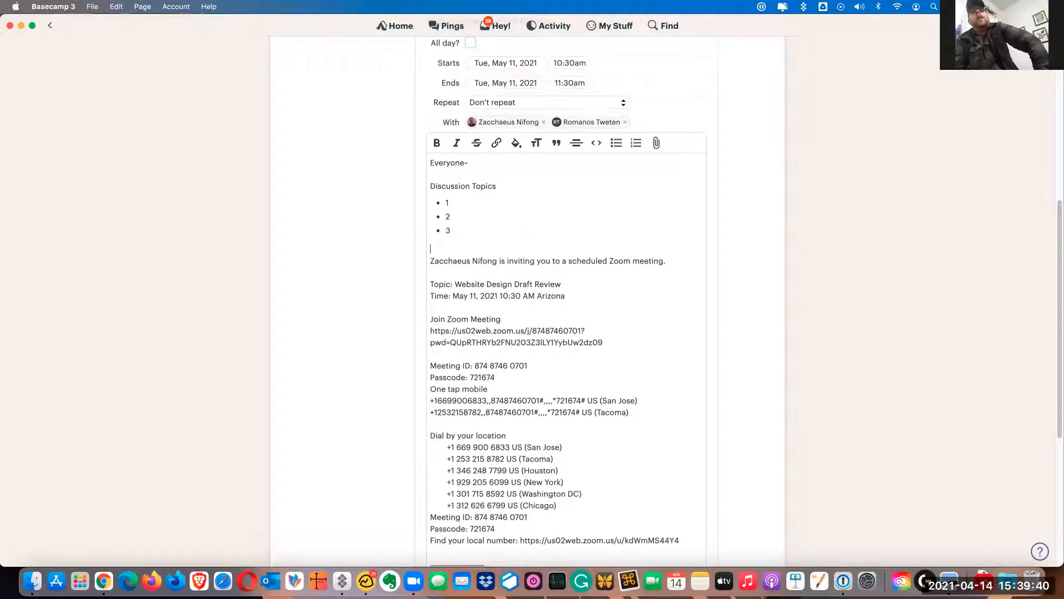
pyautogui.click(578, 143)
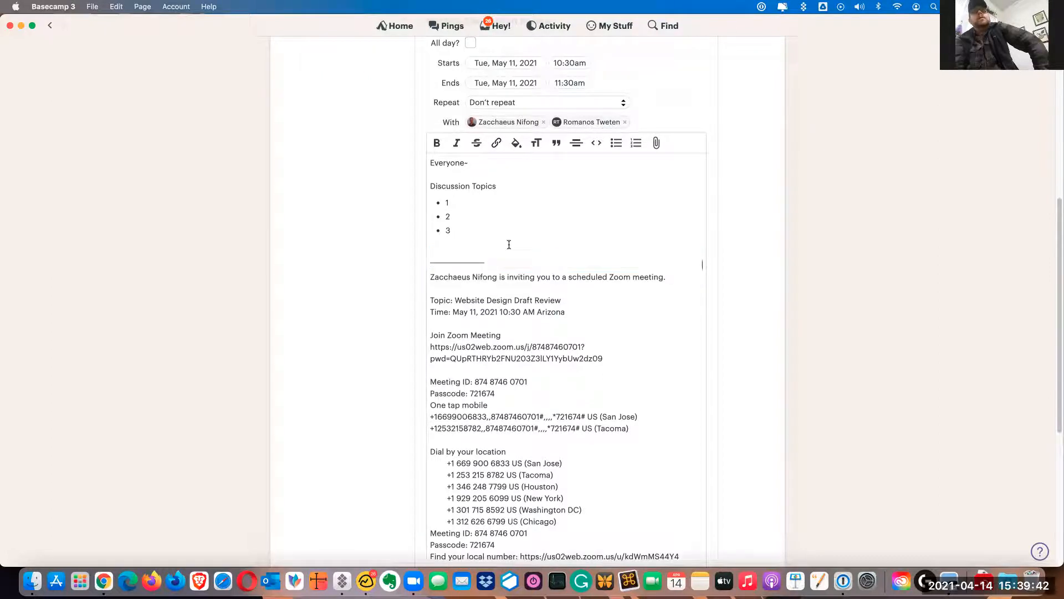
pyautogui.scroll(-5, 549, 344)
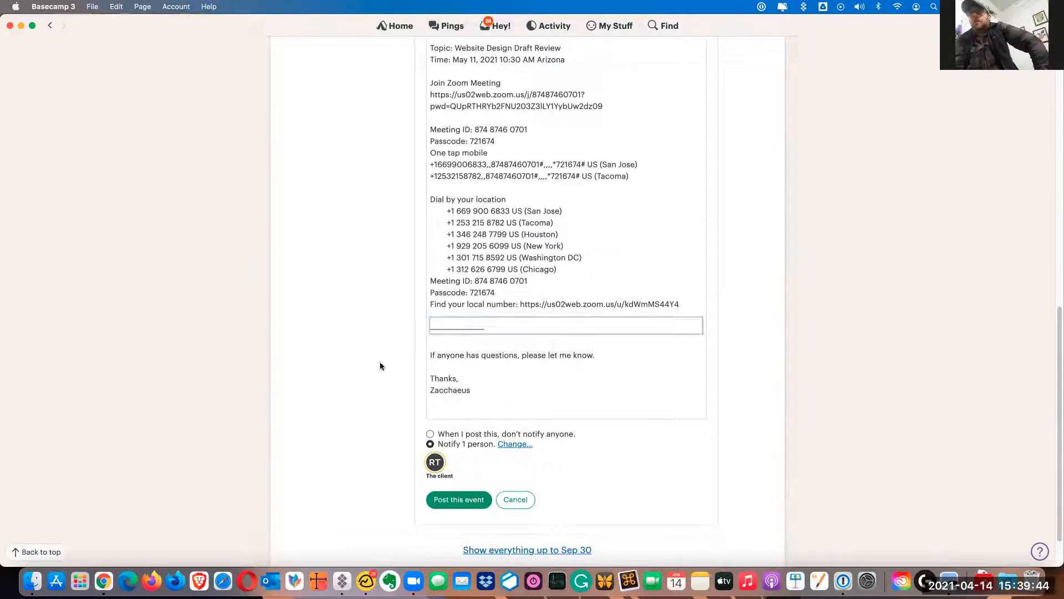
# Review the completed Website Design Draft Review event and post it to the project calendar
pyautogui.scroll(7, 375, 408)
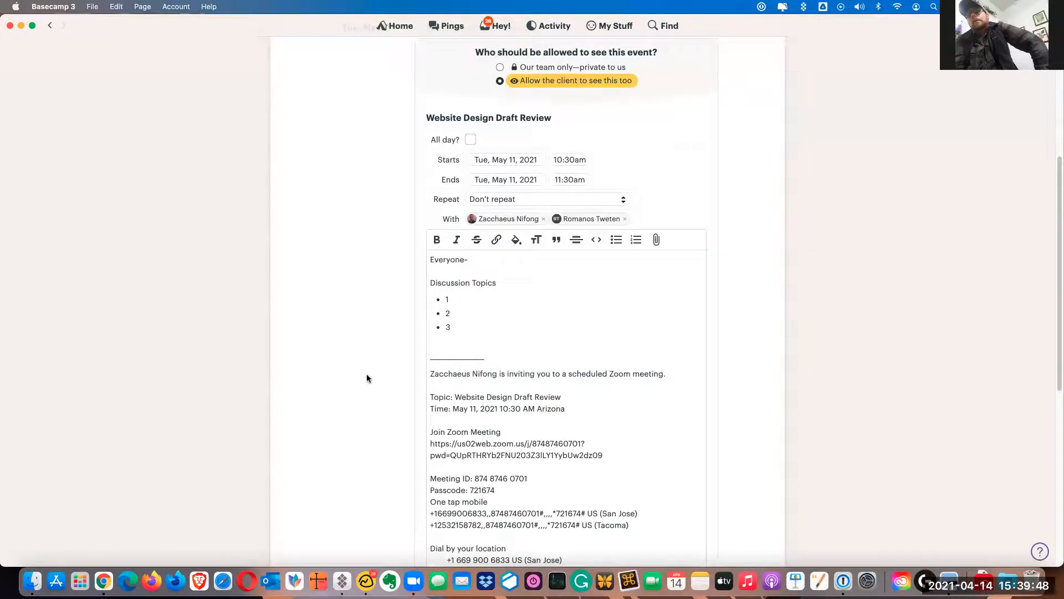
pyautogui.scroll(-7, 367, 373)
pyautogui.click(462, 492)
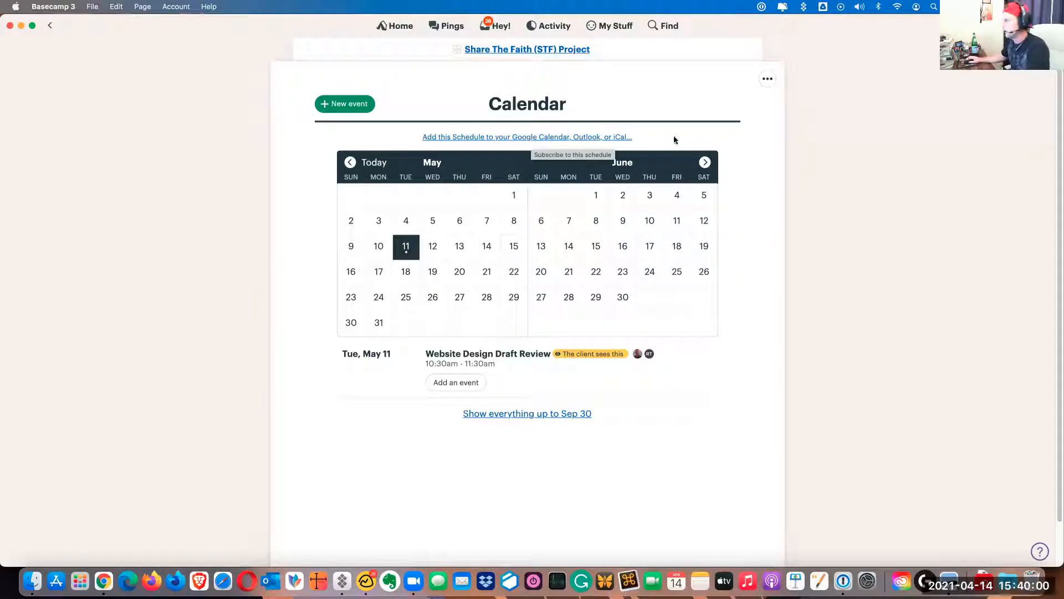
pyautogui.click(452, 136)
pyautogui.click(457, 160)
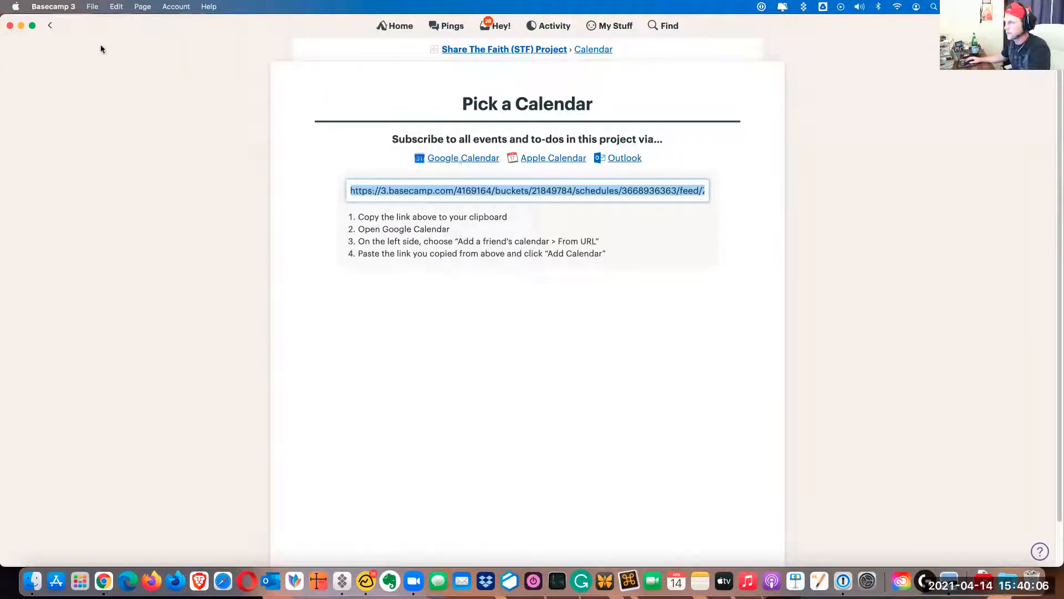
pyautogui.click(50, 25)
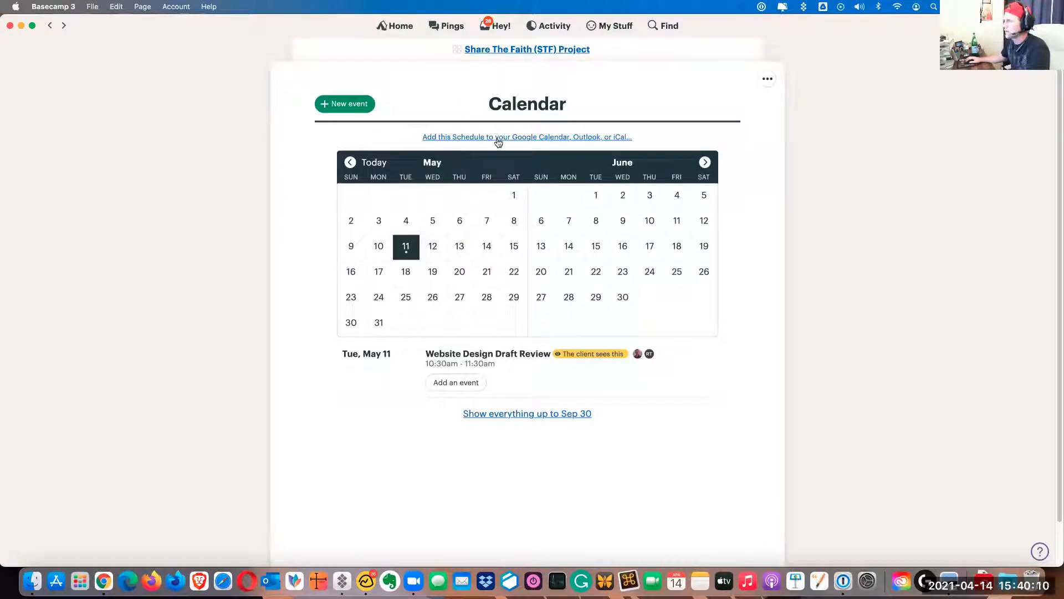
# Get the project schedule's subscription link for Google Calendar and copy it
pyautogui.click(465, 138)
pyautogui.click(468, 162)
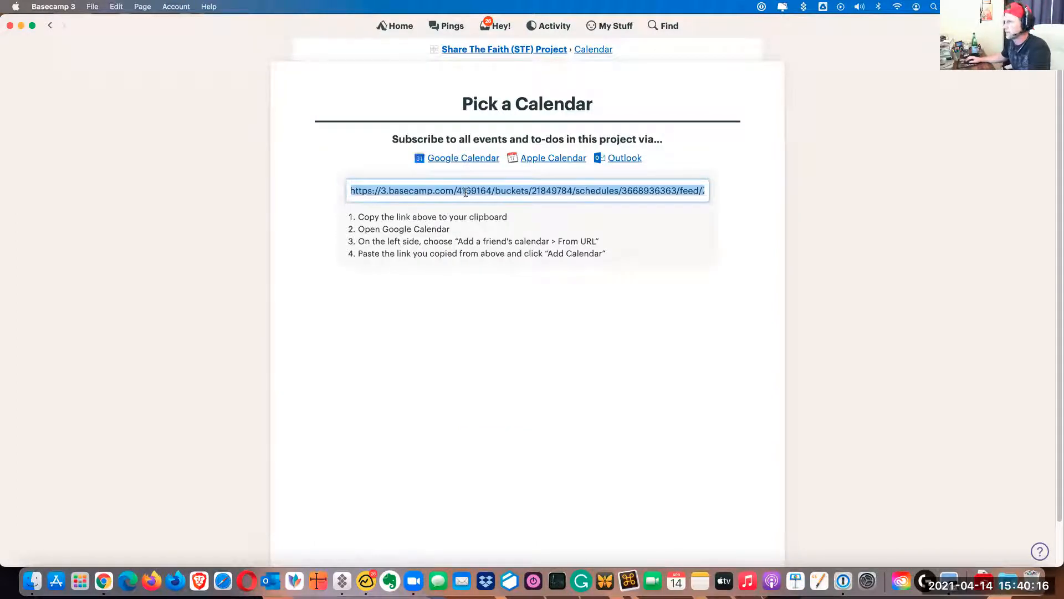
pyautogui.click(319, 198)
# Switch to Chrome with the Canopi Digital profile and open Google Calendar in a new tab
pyautogui.rightClick(109, 571)
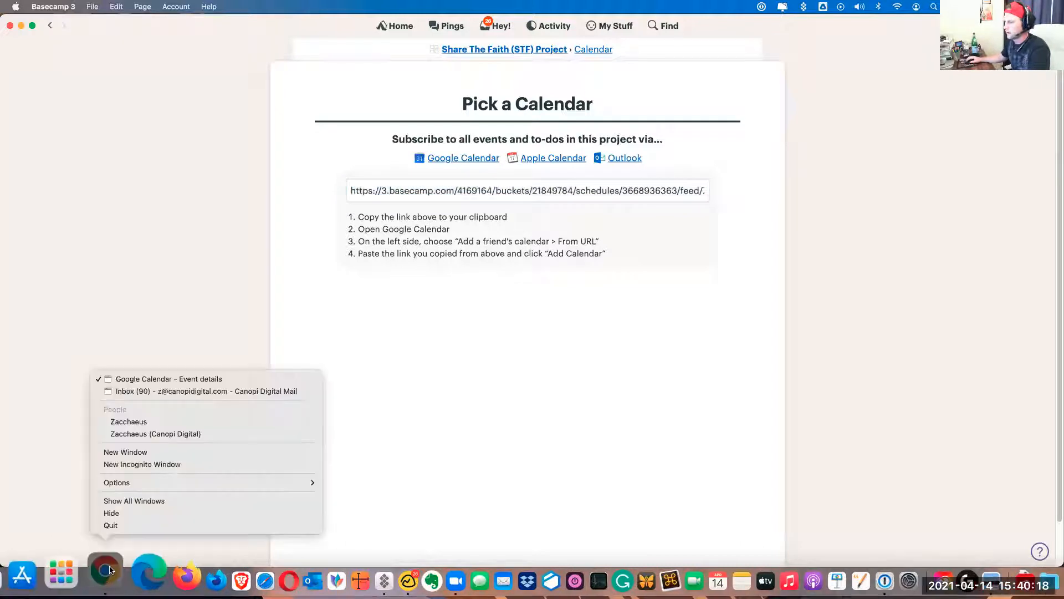
pyautogui.click(131, 433)
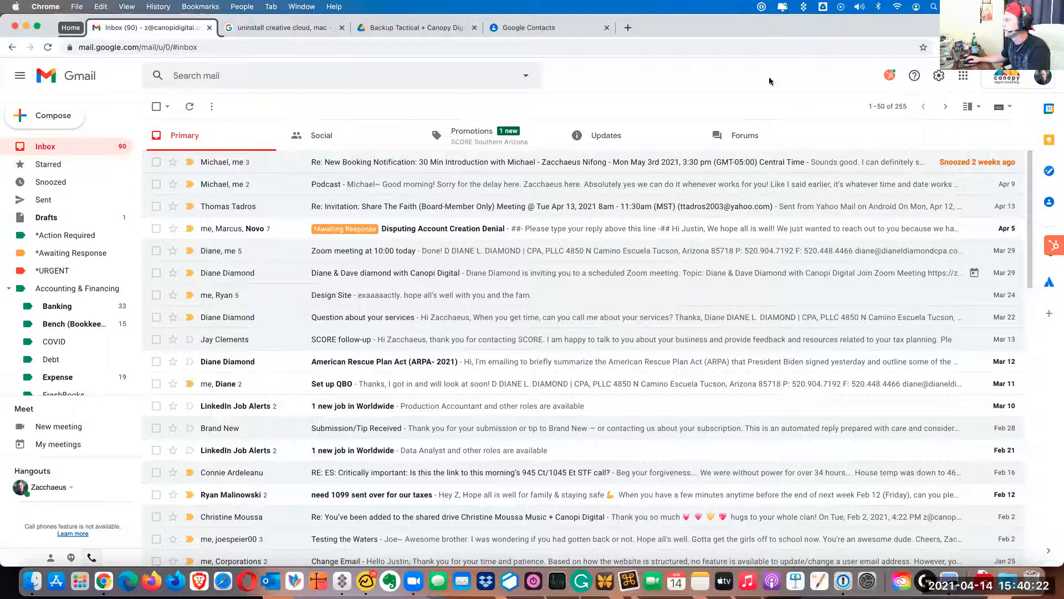
pyautogui.click(628, 27)
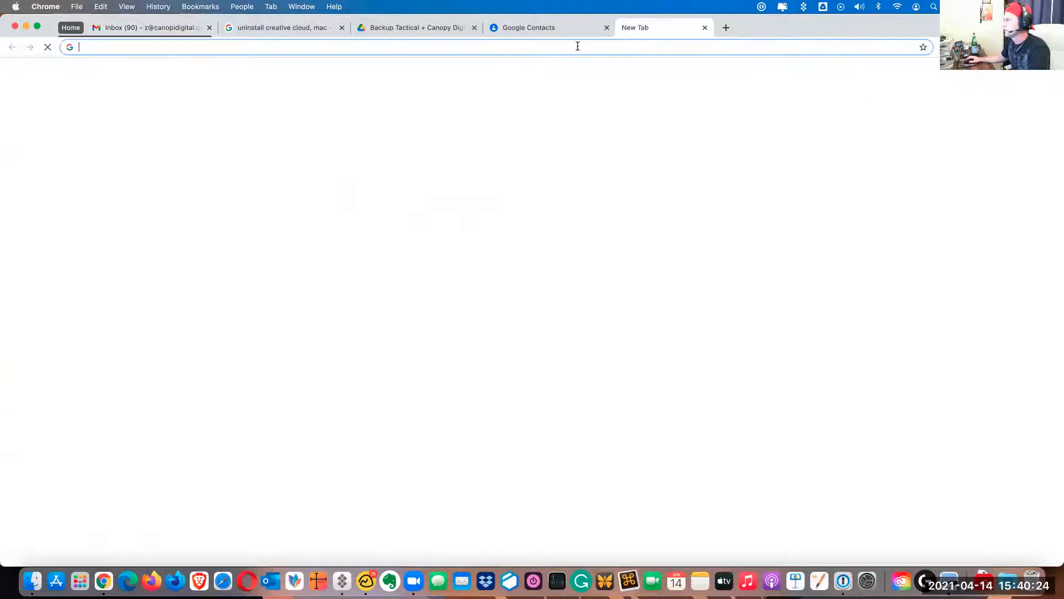
pyautogui.click(577, 46)
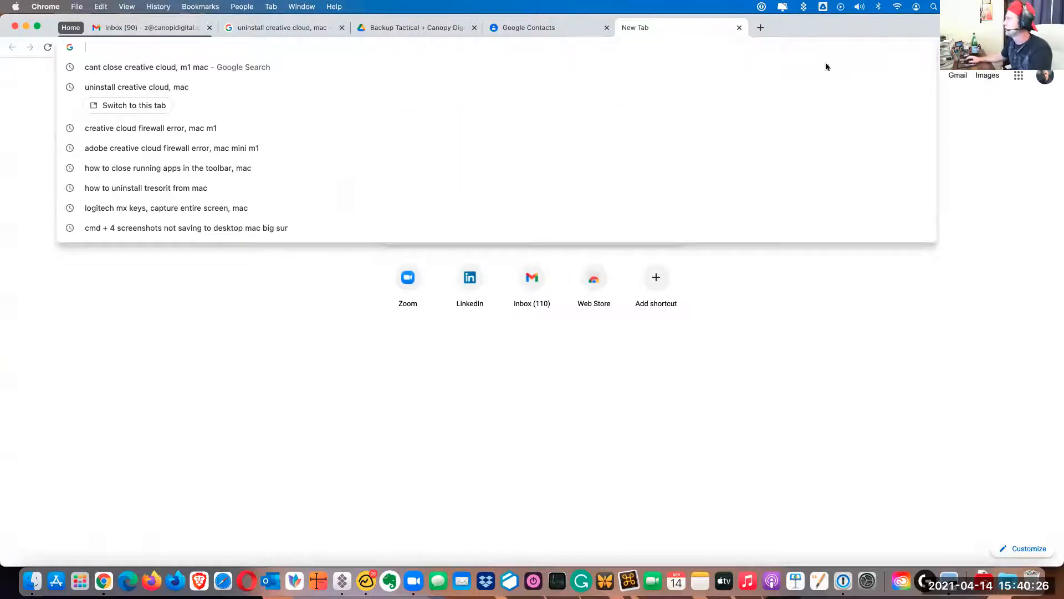
pyautogui.click(1019, 75)
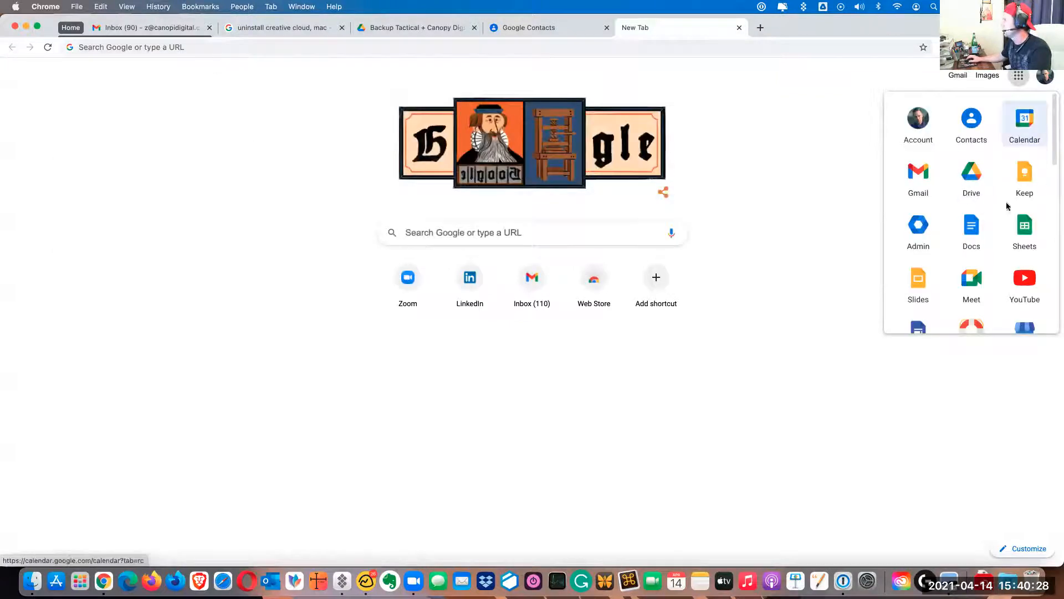
pyautogui.click(1025, 119)
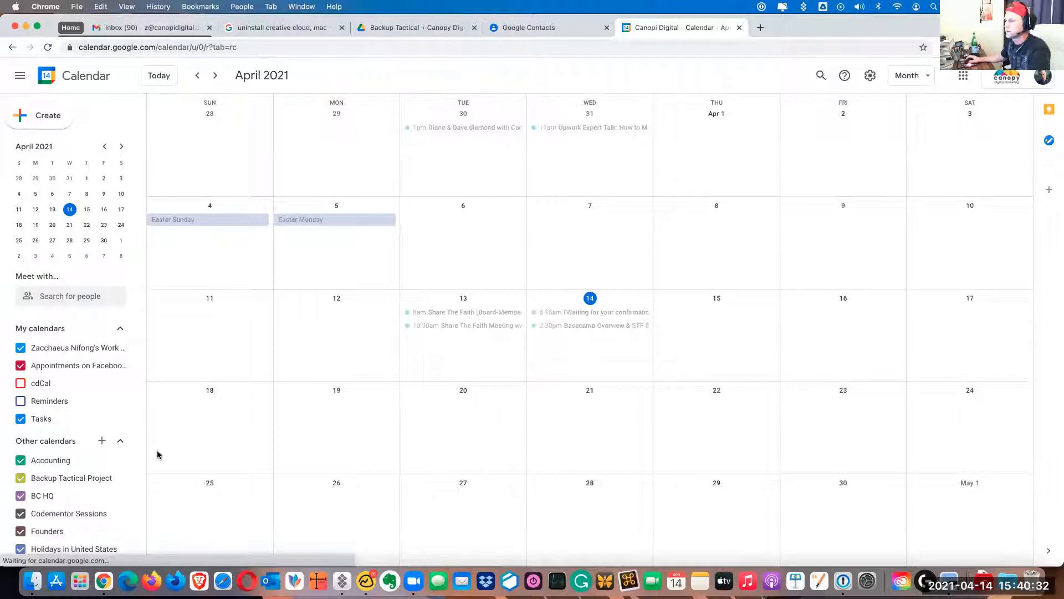
# Add another calendar from a URL, using the copied Basecamp schedule feed link
pyautogui.scroll(-1, 89, 477)
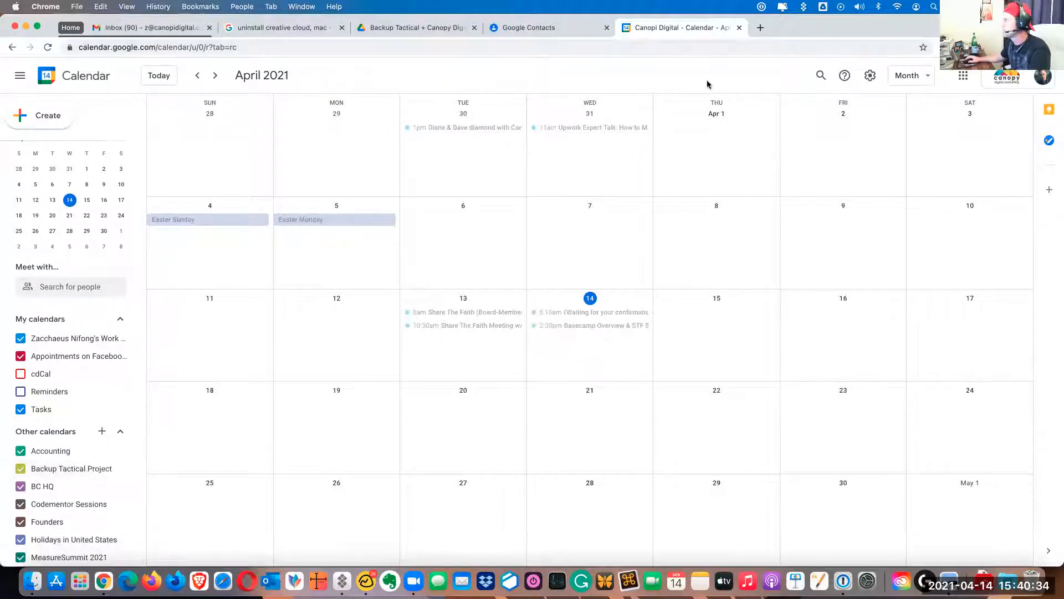
pyautogui.scroll(1, 85, 426)
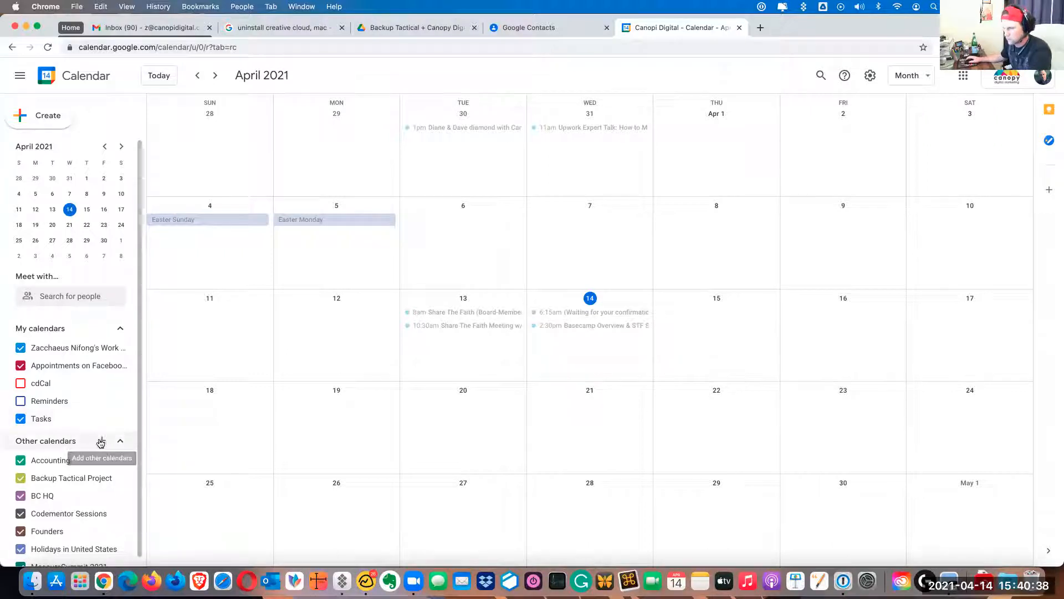
pyautogui.scroll(-1, 87, 451)
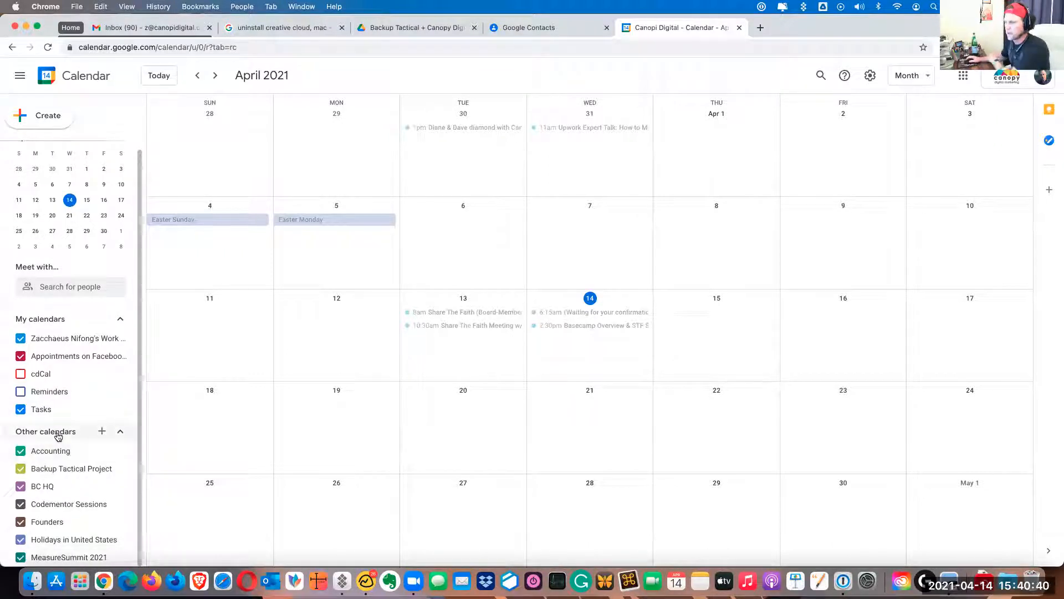
pyautogui.click(102, 432)
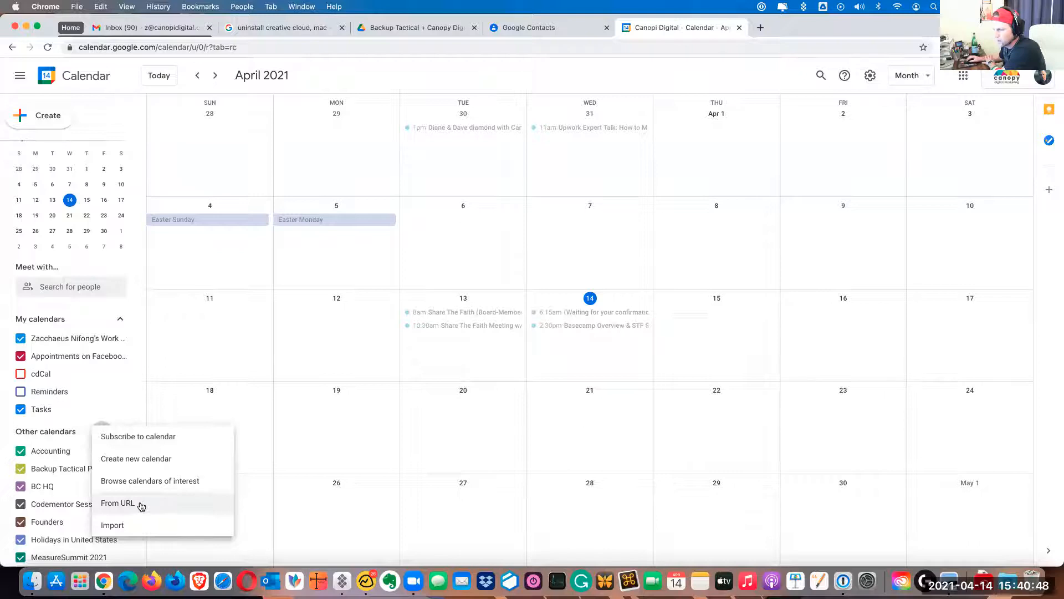
pyautogui.click(118, 503)
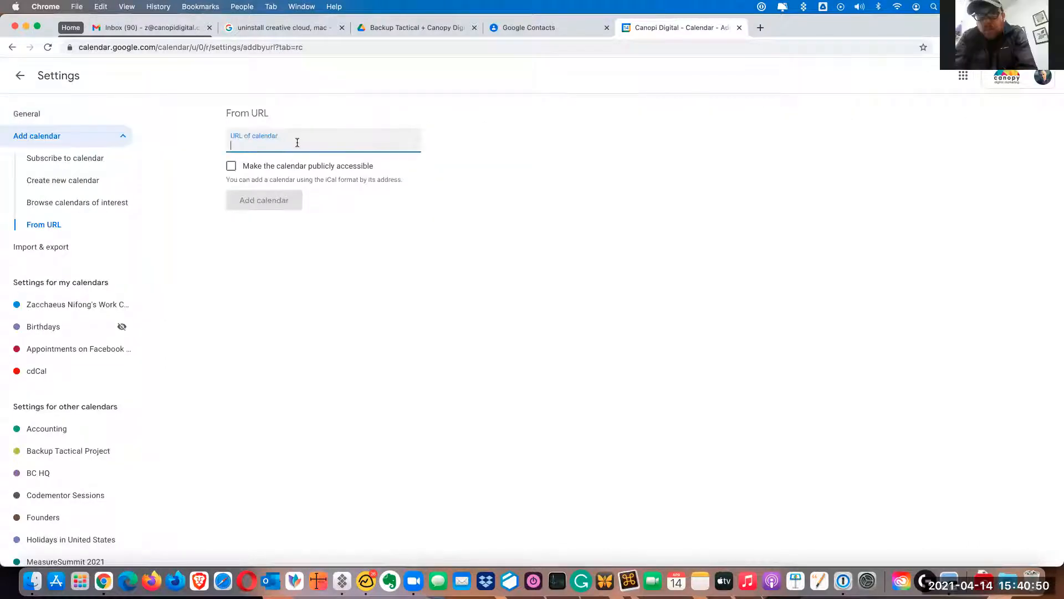
pyautogui.press('super+v')
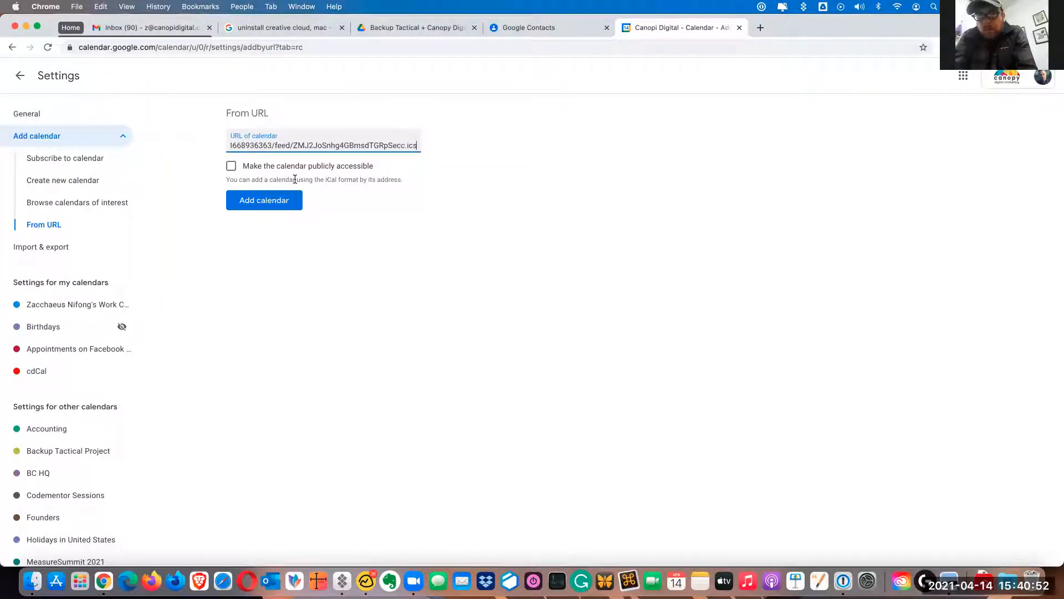
pyautogui.click(271, 206)
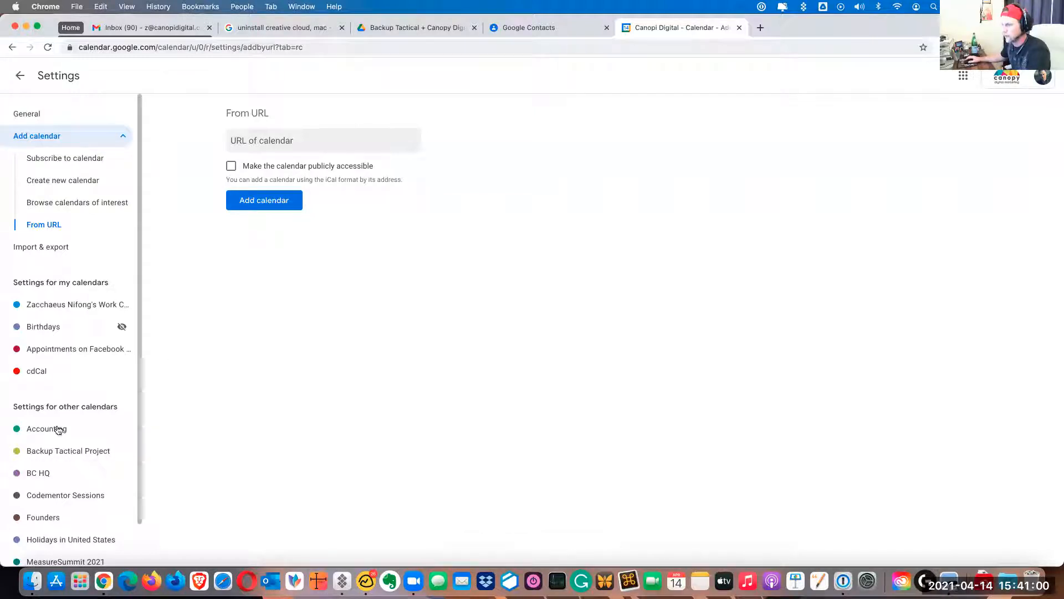
# Check the added Share The Faith (STF) calendar and its events in the April and May 2021 month views, and return to Basecamp
pyautogui.scroll(-2, 58, 488)
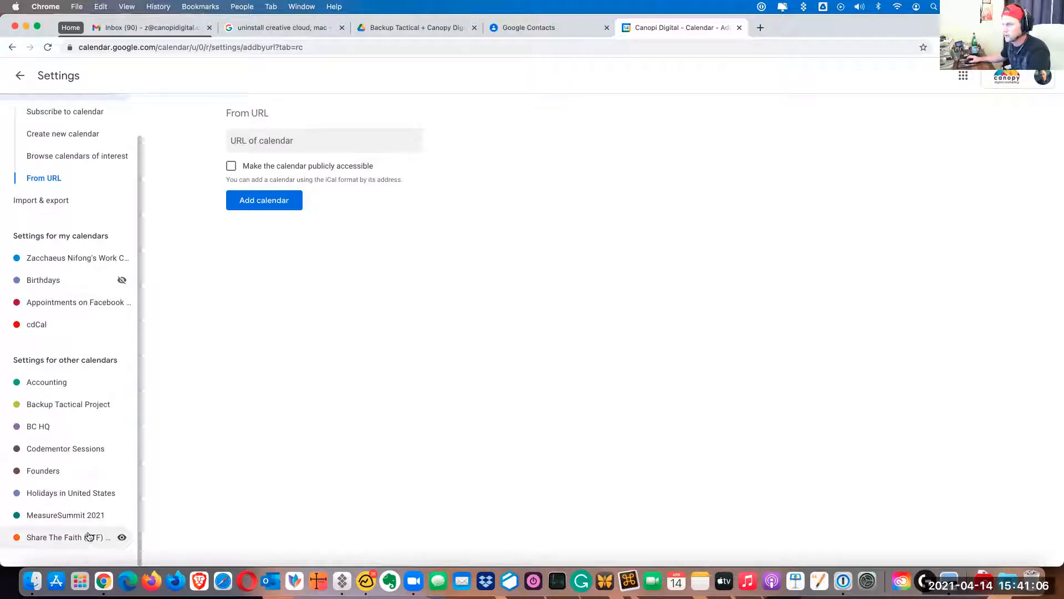
pyautogui.scroll(2, 88, 537)
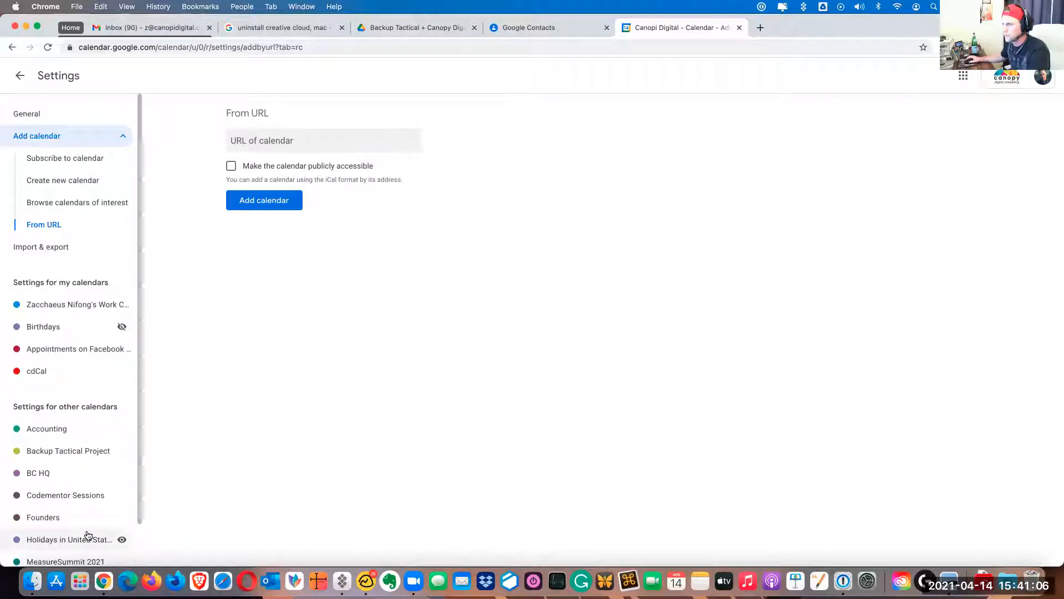
pyautogui.click(19, 76)
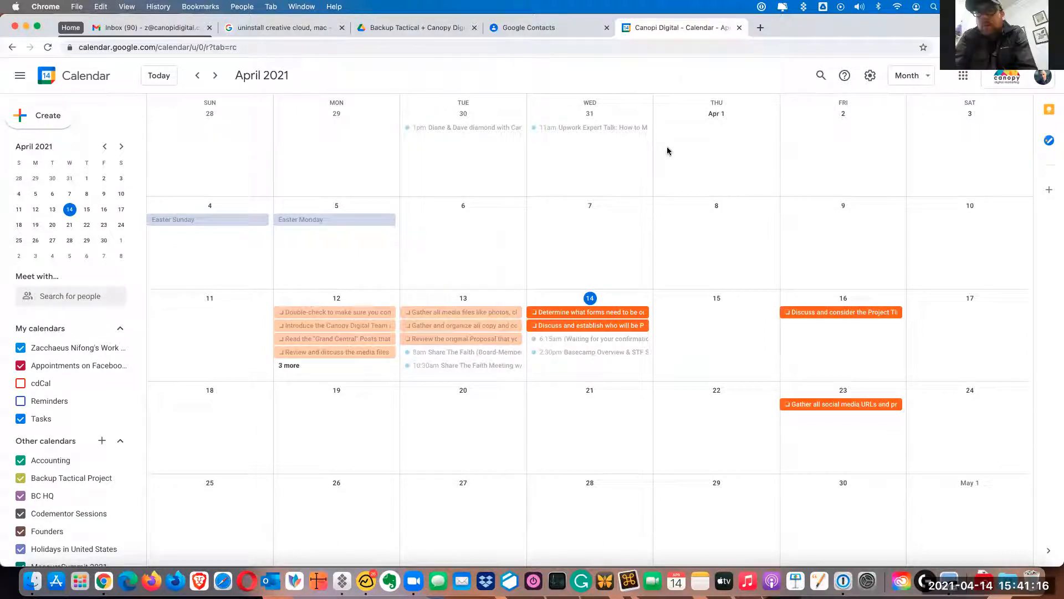
pyautogui.click(215, 76)
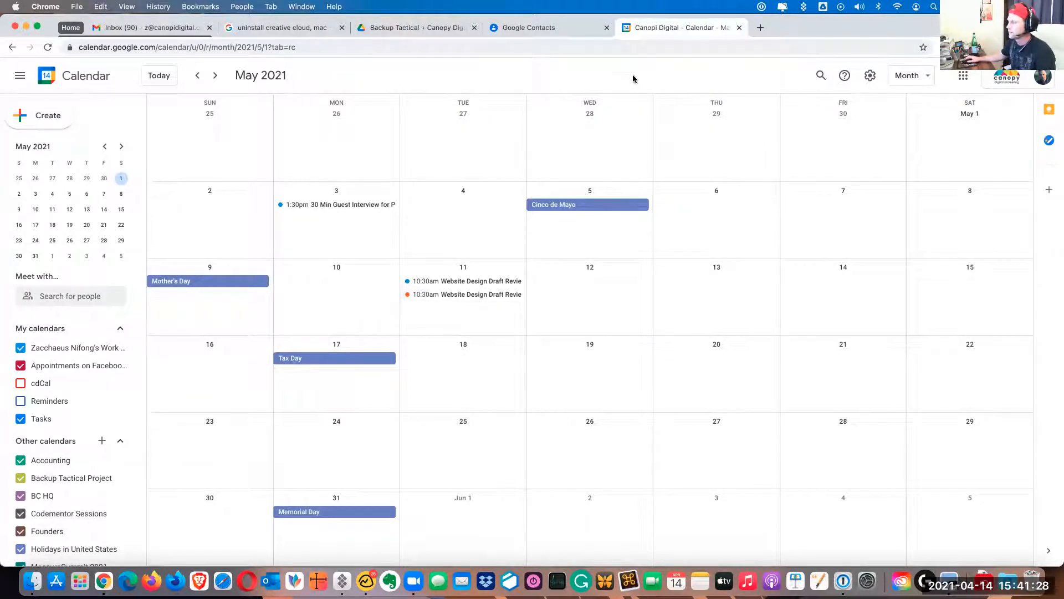
pyautogui.click(347, 573)
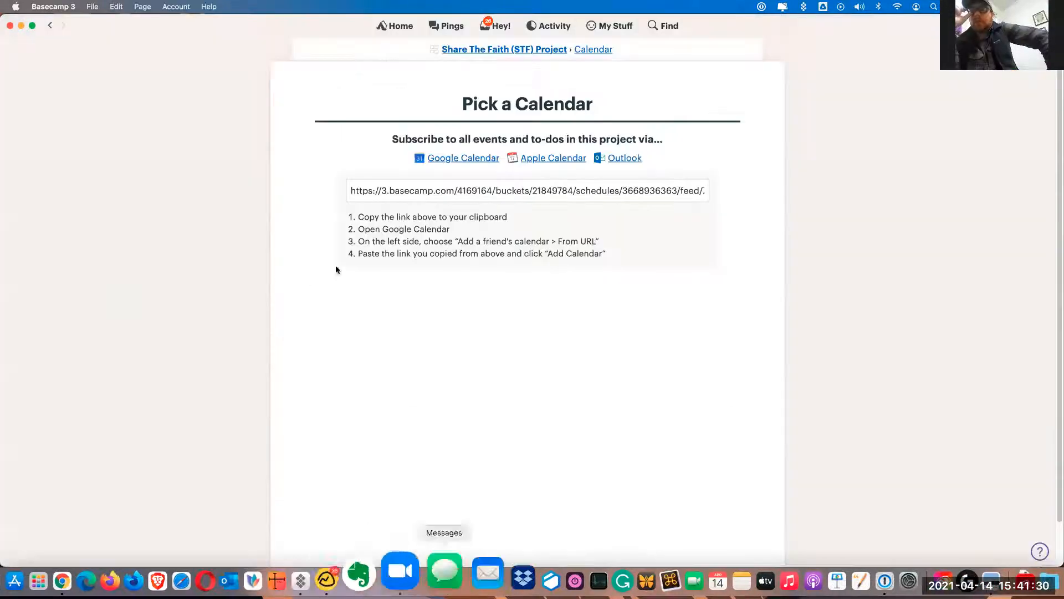
# Go back to the project's Calendar and review its upcoming to-dos and events
pyautogui.click(591, 50)
pyautogui.scroll(-4, 277, 323)
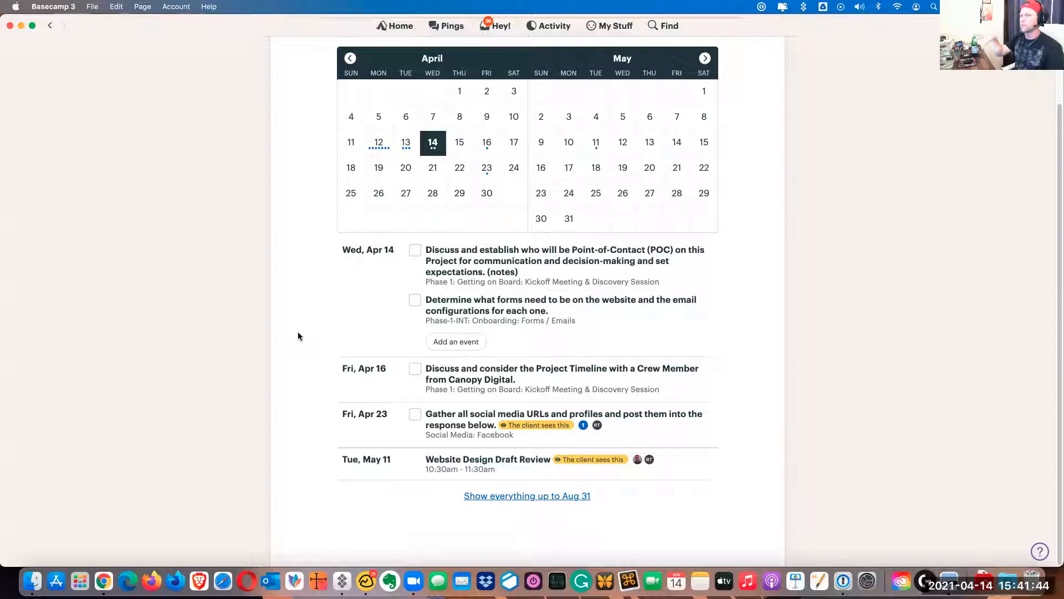
pyautogui.scroll(3, 298, 336)
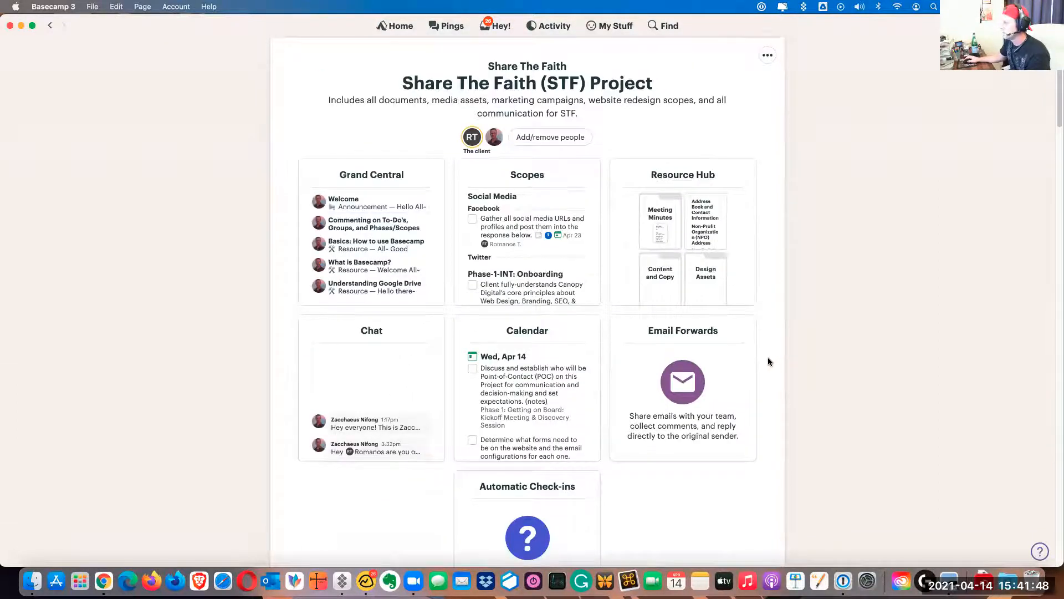
# Open the project's Email Forwards tool and copy the special address that drops emails directly into this project
pyautogui.scroll(-1, 767, 357)
pyautogui.scroll(-4, 768, 361)
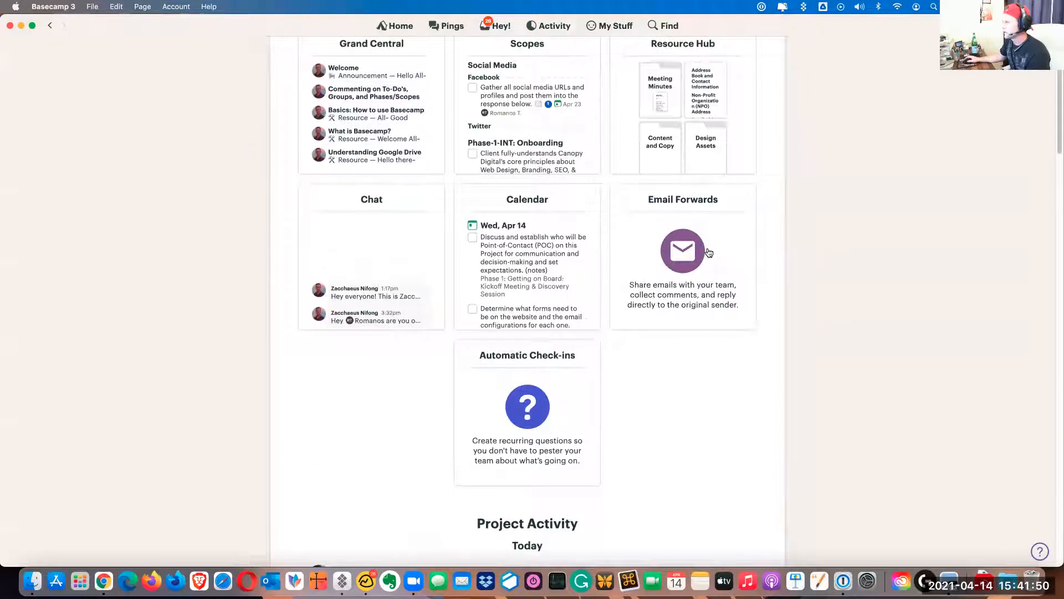
pyautogui.click(694, 245)
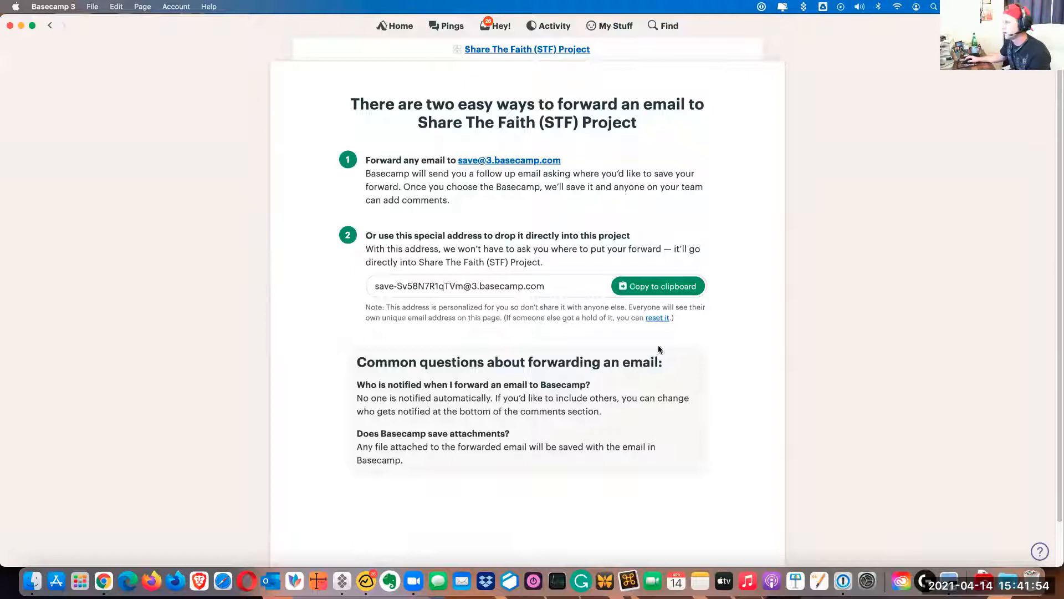
pyautogui.click(533, 285)
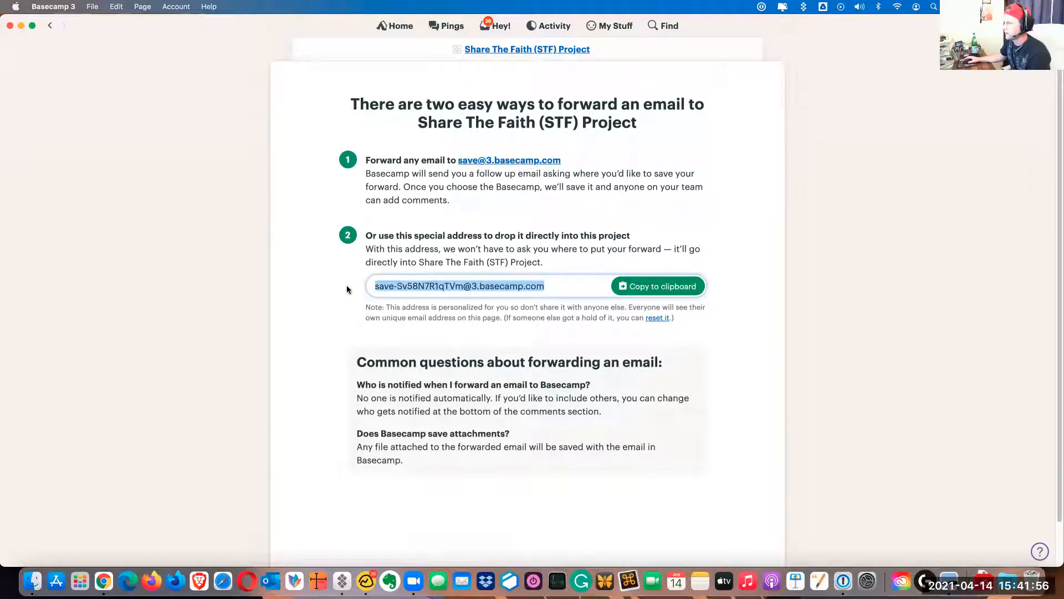
pyautogui.click(632, 286)
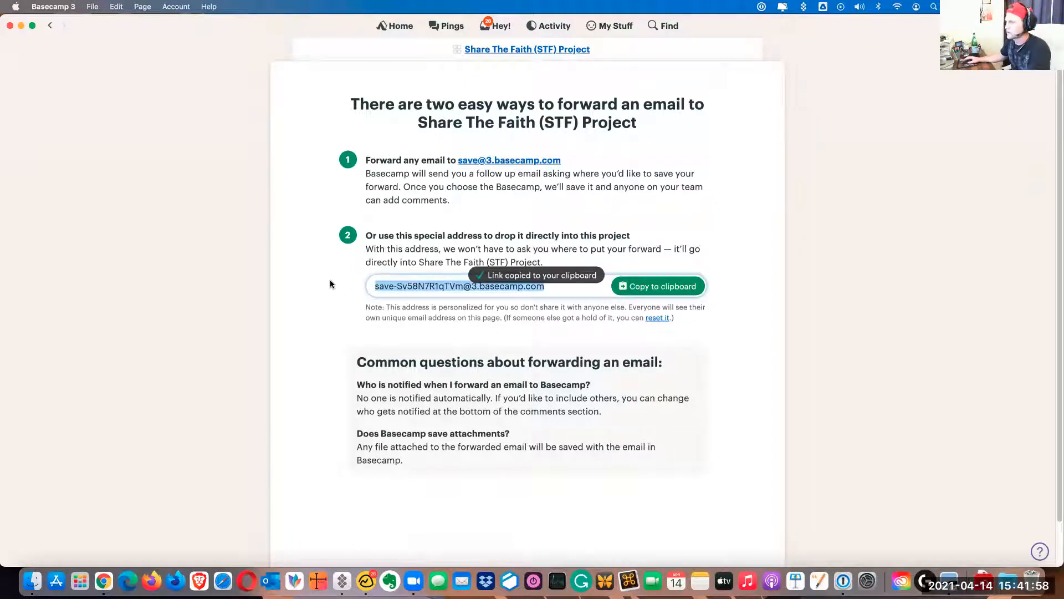
pyautogui.click(330, 279)
# Switch to Chrome, open the Gmail inbox and show the emails labelled Share The Faith
pyautogui.click(98, 581)
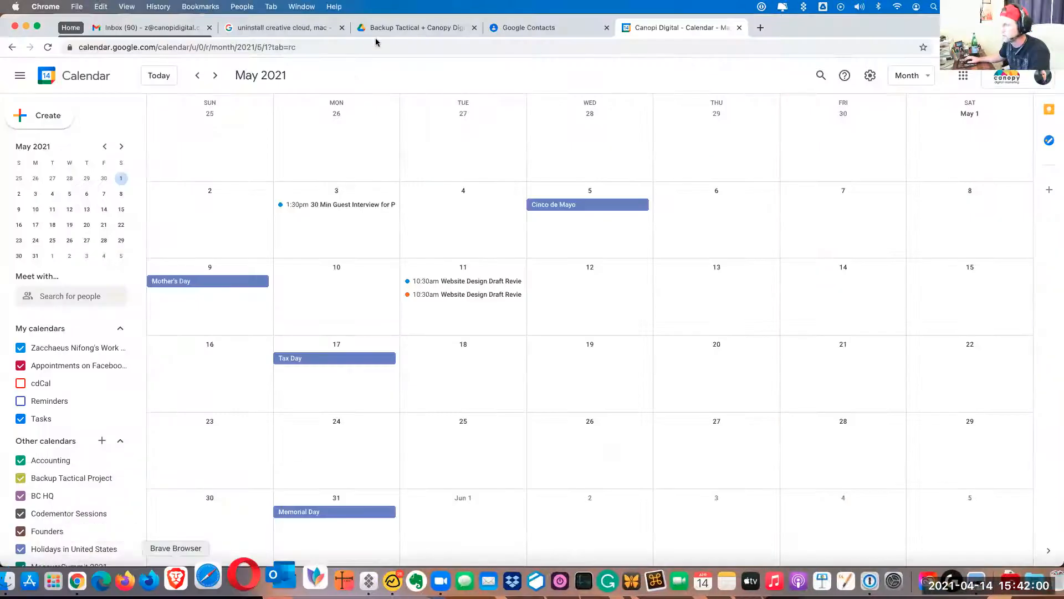
pyautogui.click(161, 27)
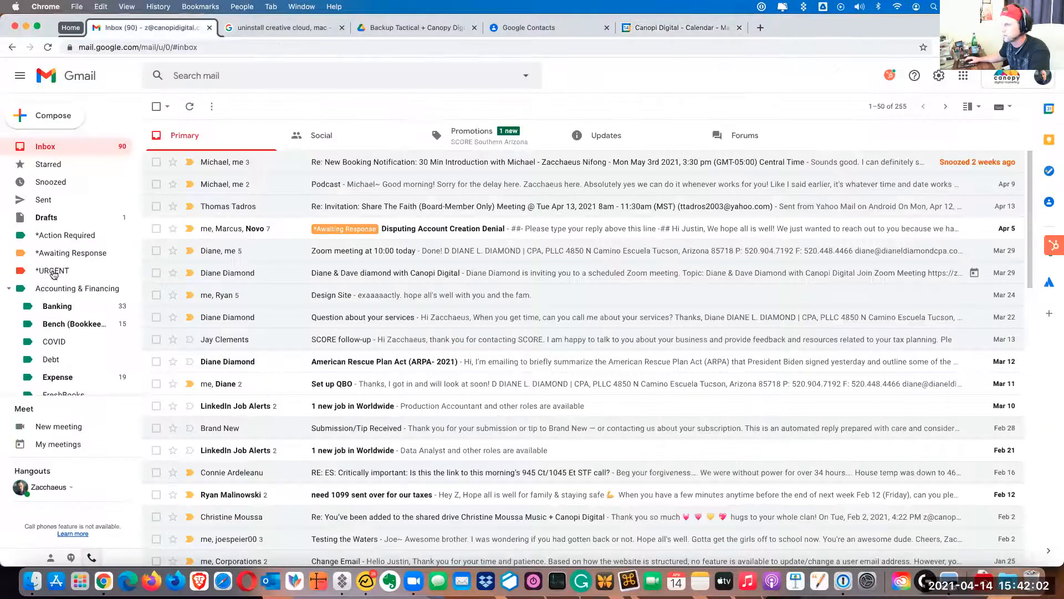
pyautogui.scroll(-5, 47, 277)
pyautogui.scroll(-10, 50, 280)
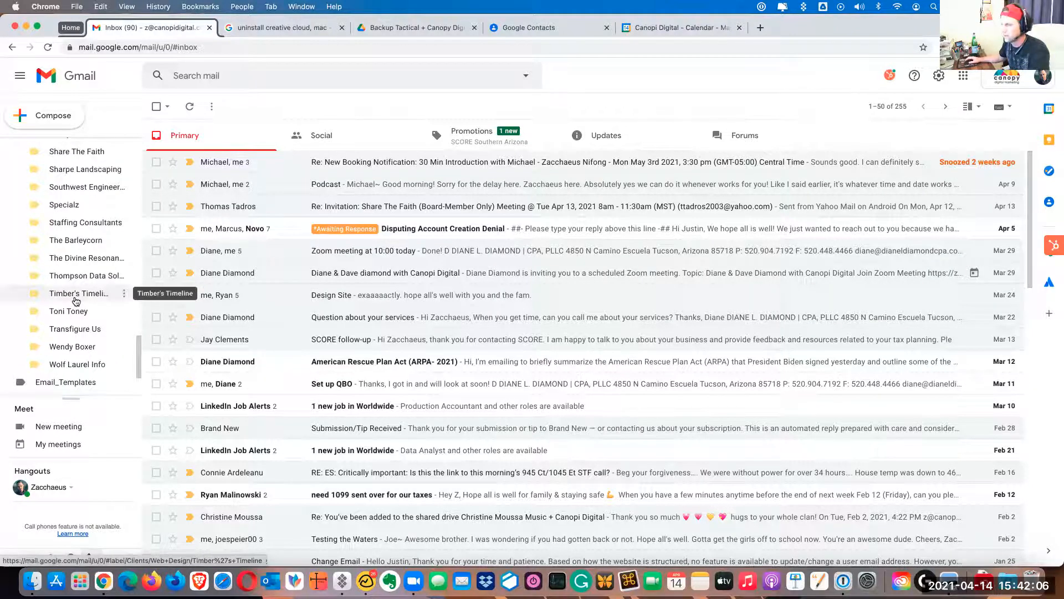
pyautogui.scroll(10, 67, 299)
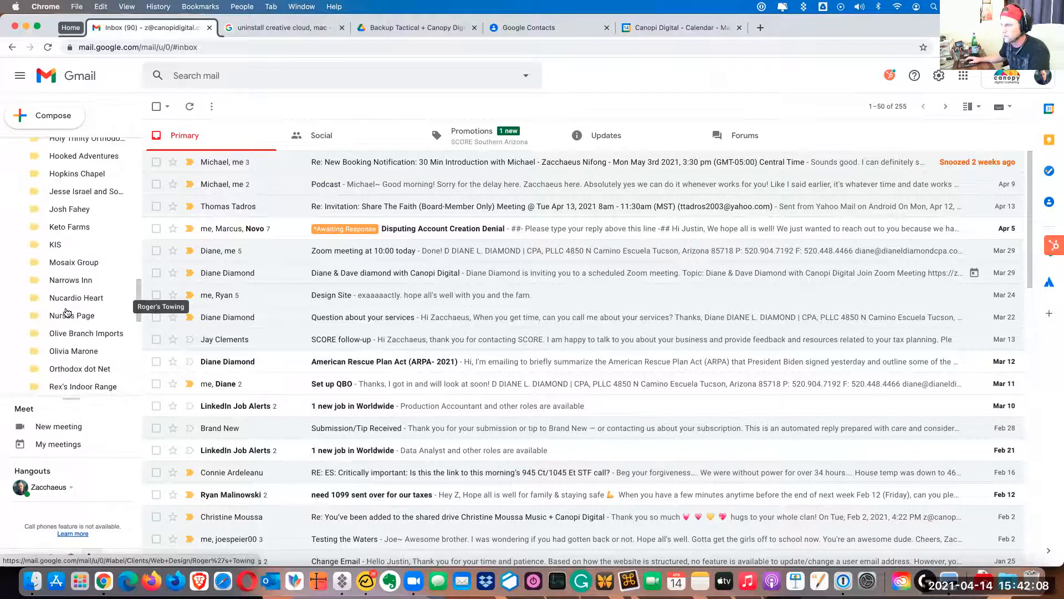
pyautogui.scroll(-5, 72, 299)
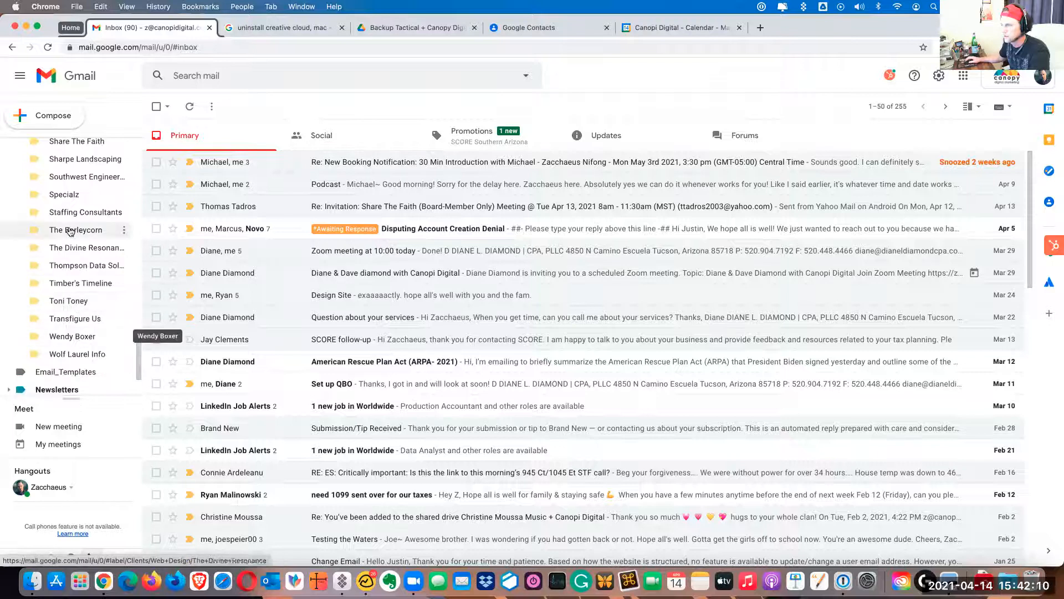
pyautogui.scroll(1, 74, 211)
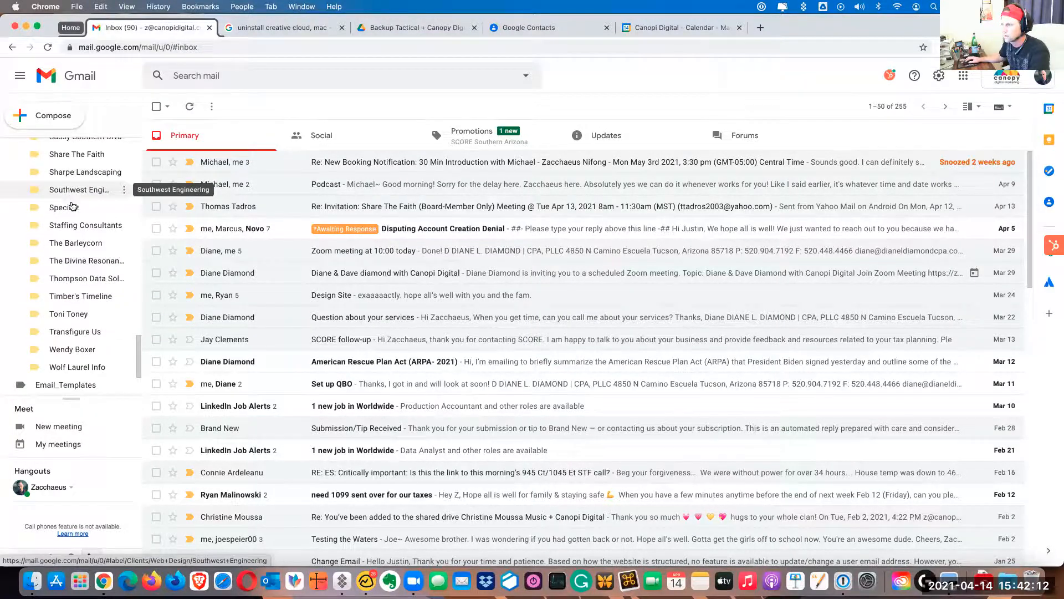
pyautogui.click(73, 161)
pyautogui.scroll(7, 540, 222)
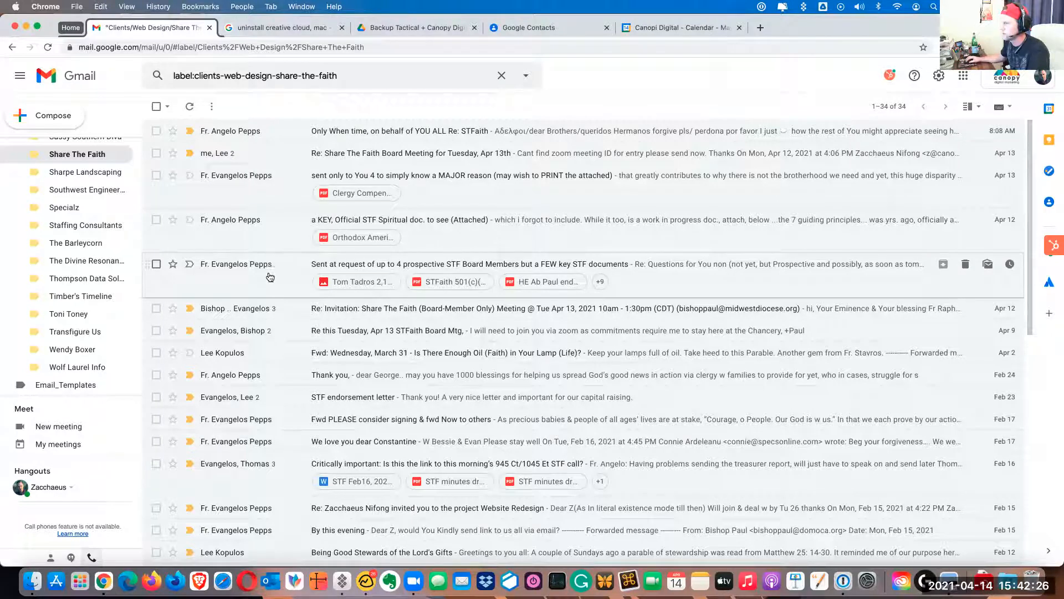
# Open the Apr 12 email about a few key STF documents and address a forward of it to the copied Basecamp address
pyautogui.click(798, 294)
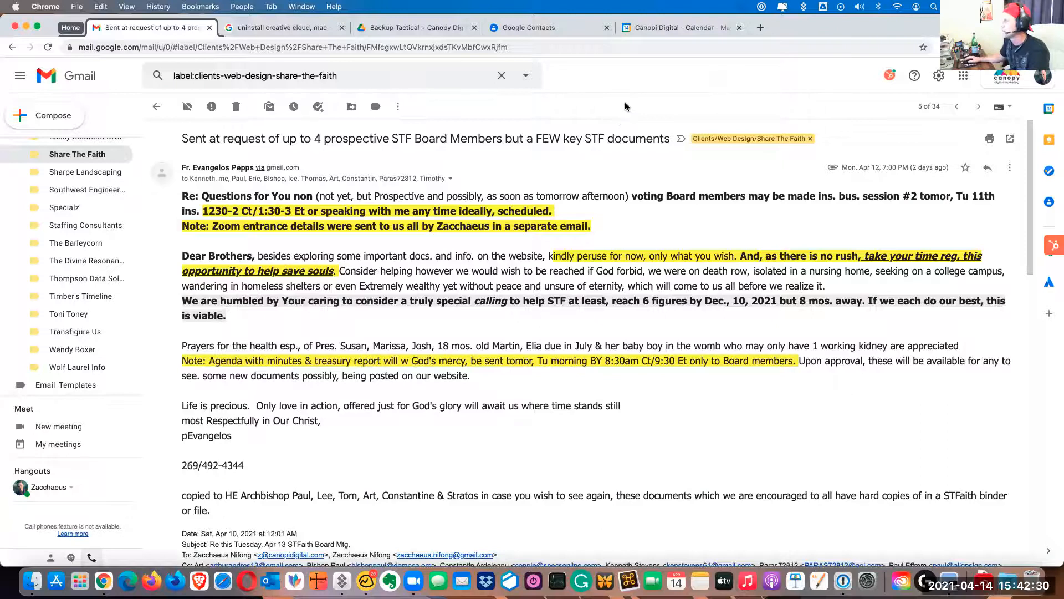
pyautogui.click(1014, 170)
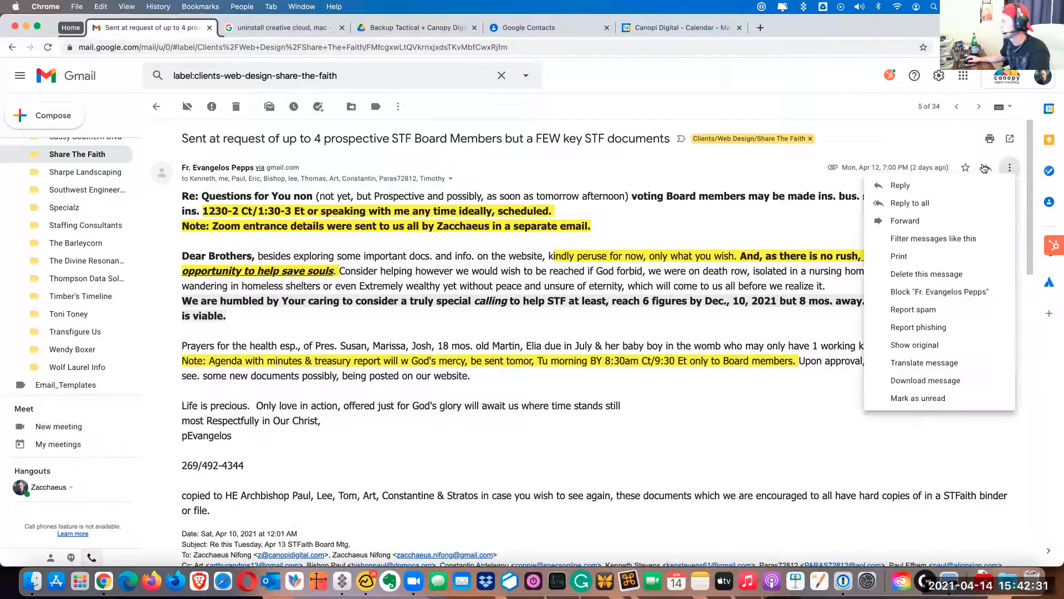
pyautogui.click(932, 226)
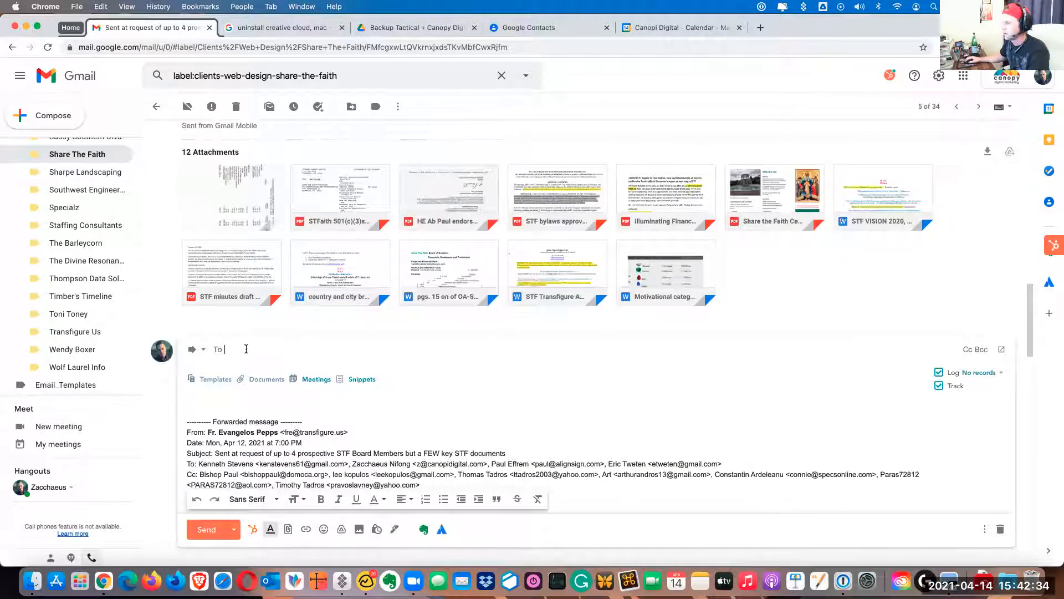
pyautogui.press('super+v')
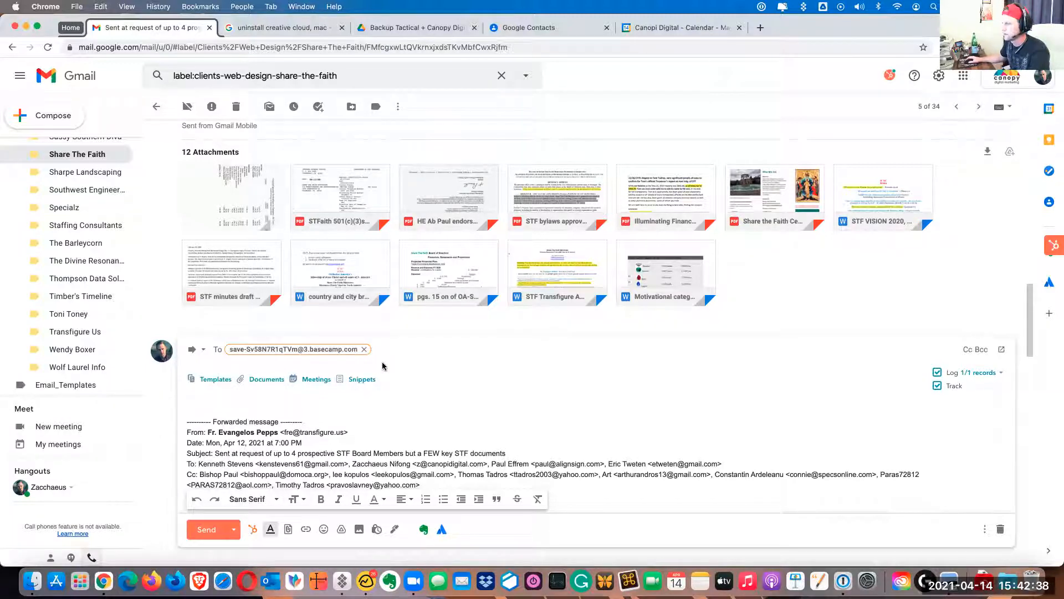
# Add the note "I need to do this later." above the forwarded message and send it
pyautogui.click(338, 404)
pyautogui.scroll(-3, 367, 406)
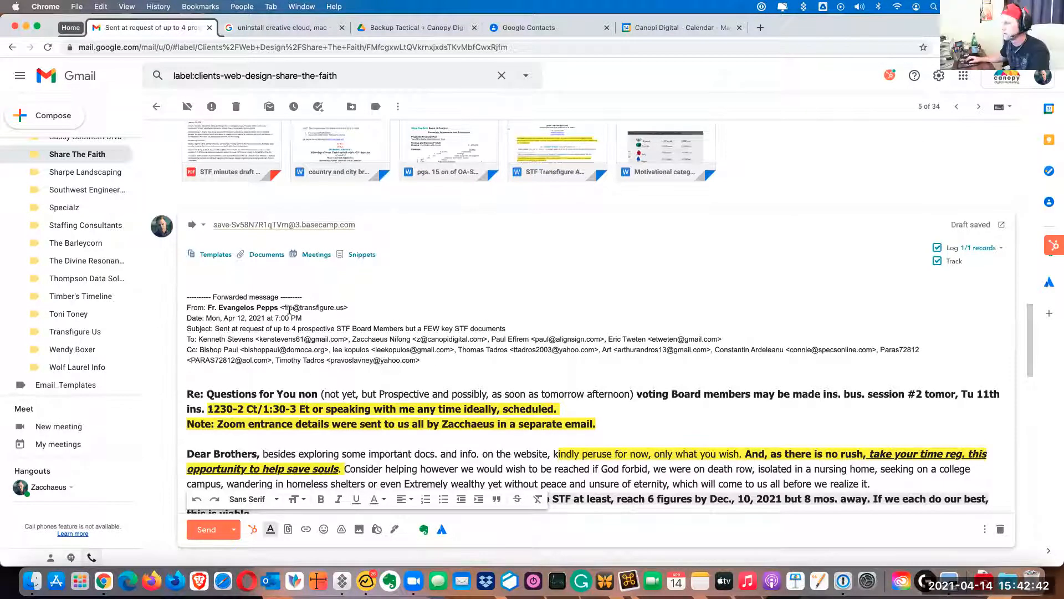
pyautogui.scroll(1, 221, 320)
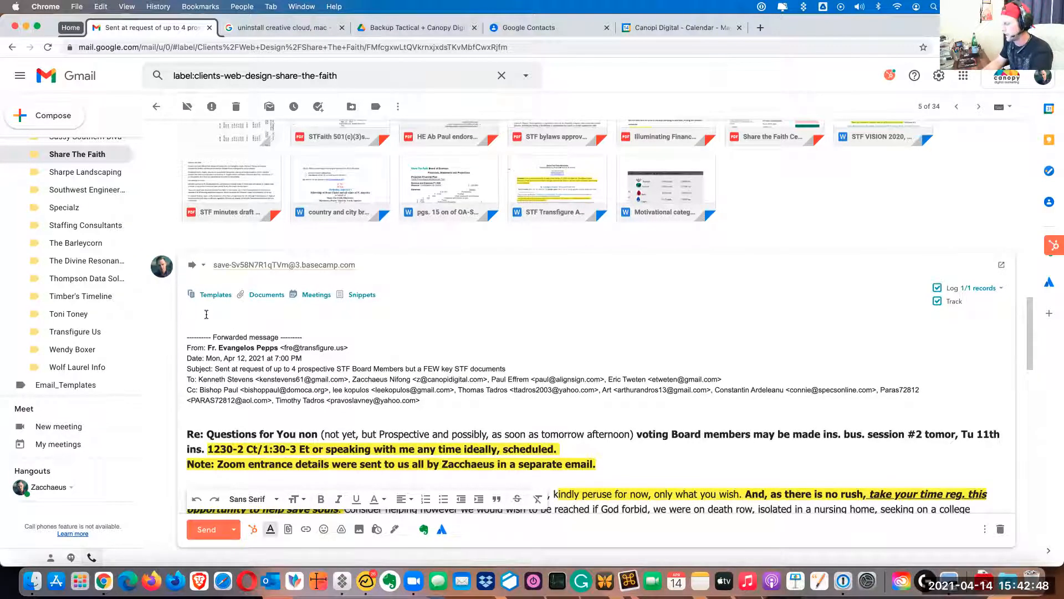
pyautogui.write('ne')
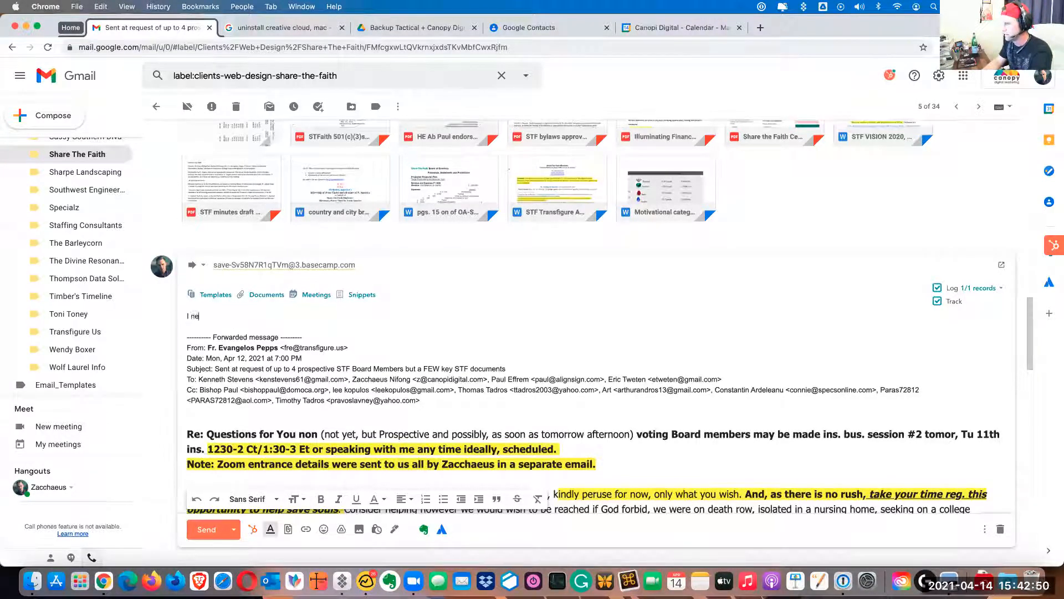
pyautogui.write('ed to this later.')
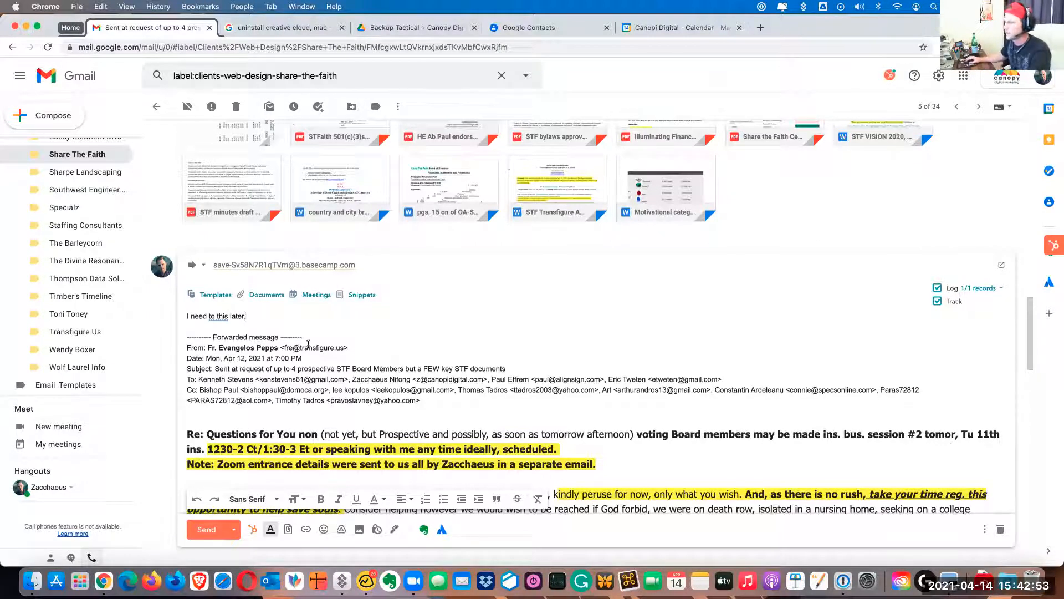
pyautogui.moveTo(310, 340); pyautogui.dragTo(187, 339)
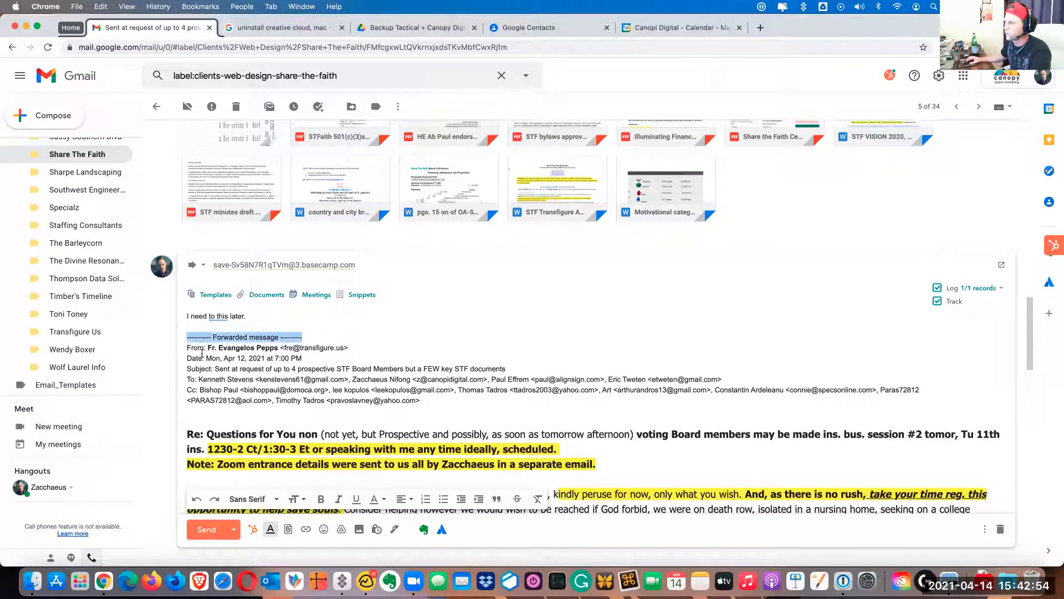
pyautogui.click(253, 318)
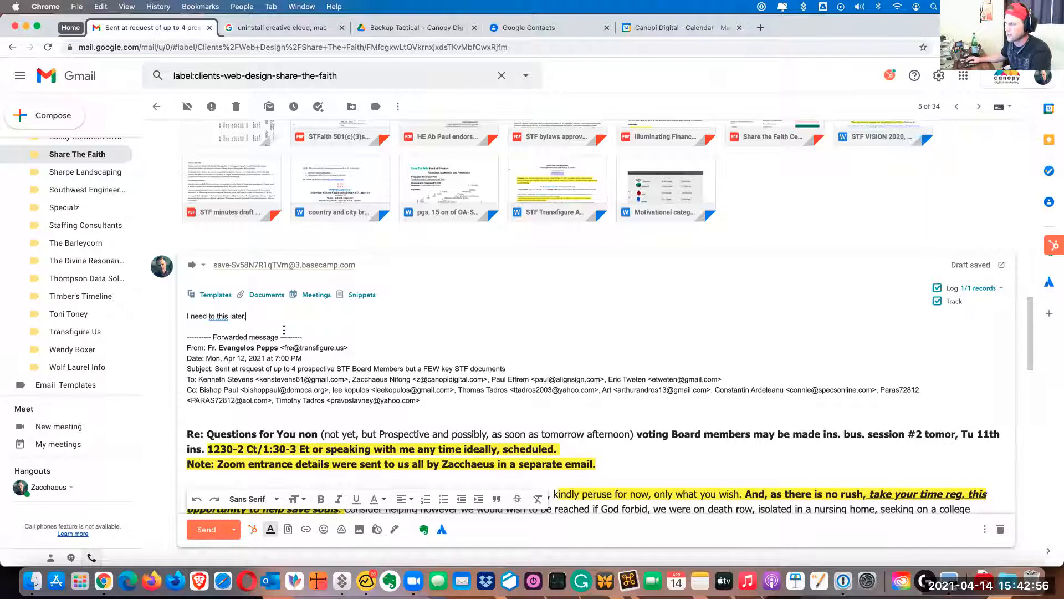
pyautogui.click(212, 317)
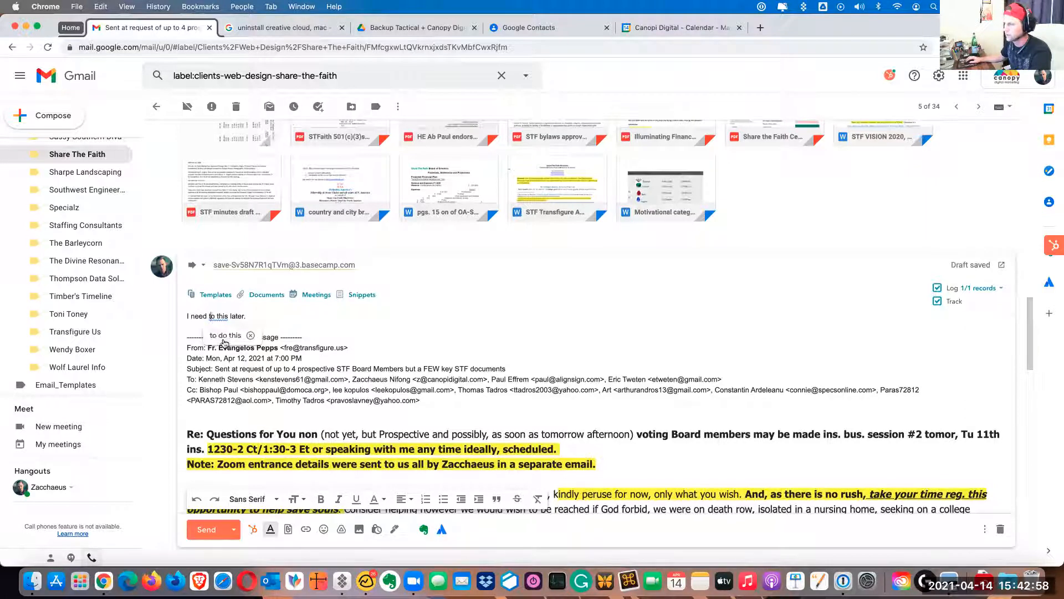
pyautogui.write('do')
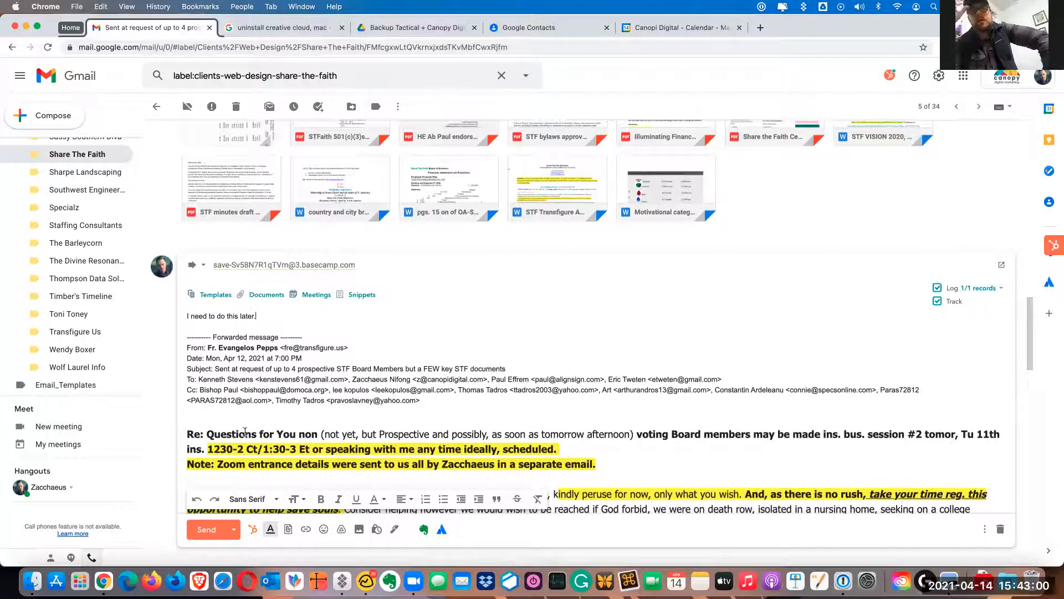
pyautogui.click(208, 529)
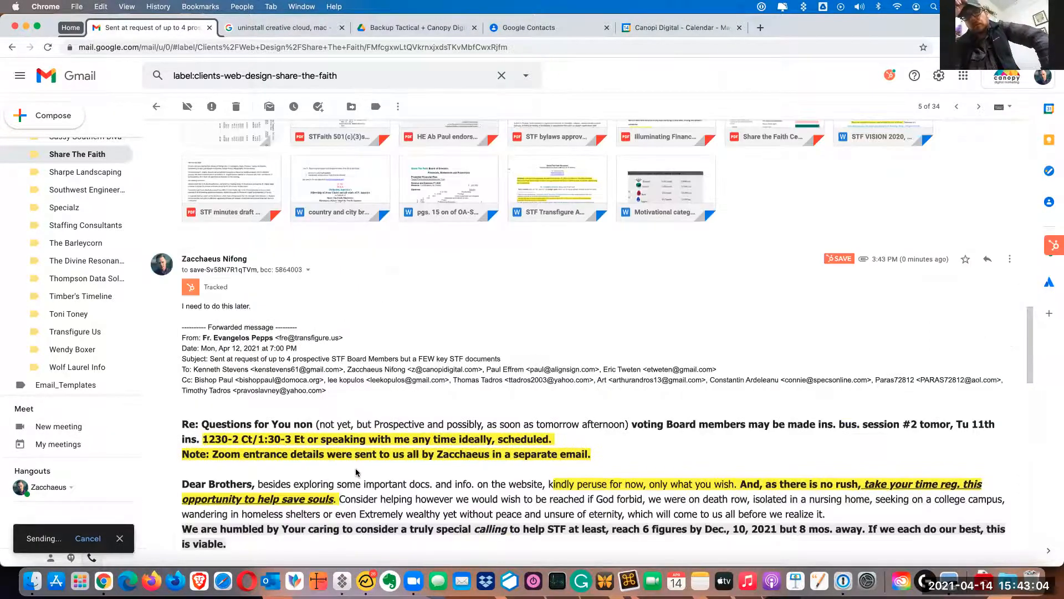
# Switch to Basecamp, reload the Share The Faith (STF) Project page and check Email Forwards for the forwarded message
pyautogui.click(361, 573)
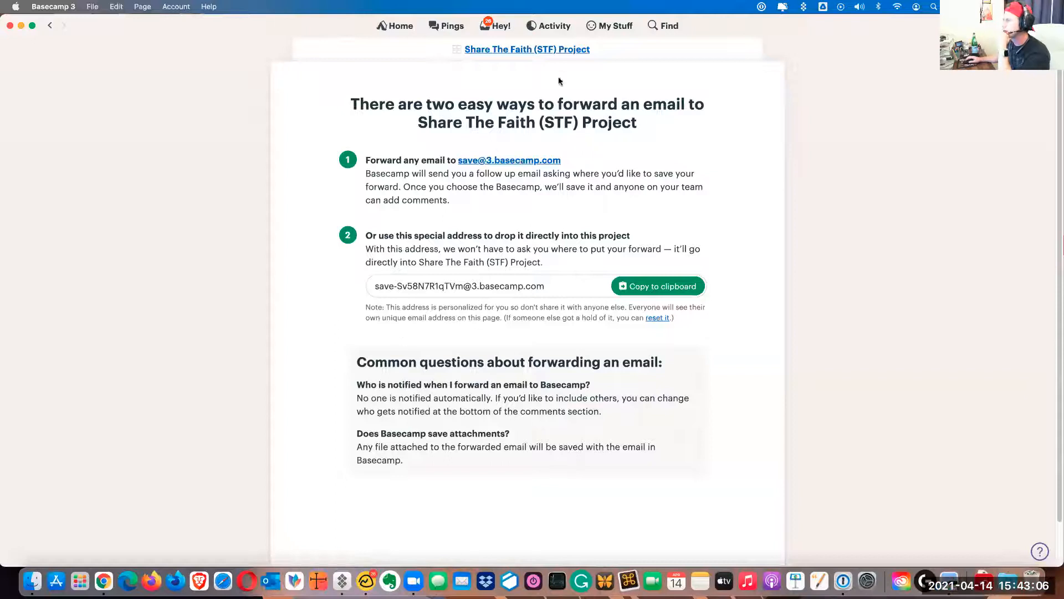
pyautogui.click(543, 60)
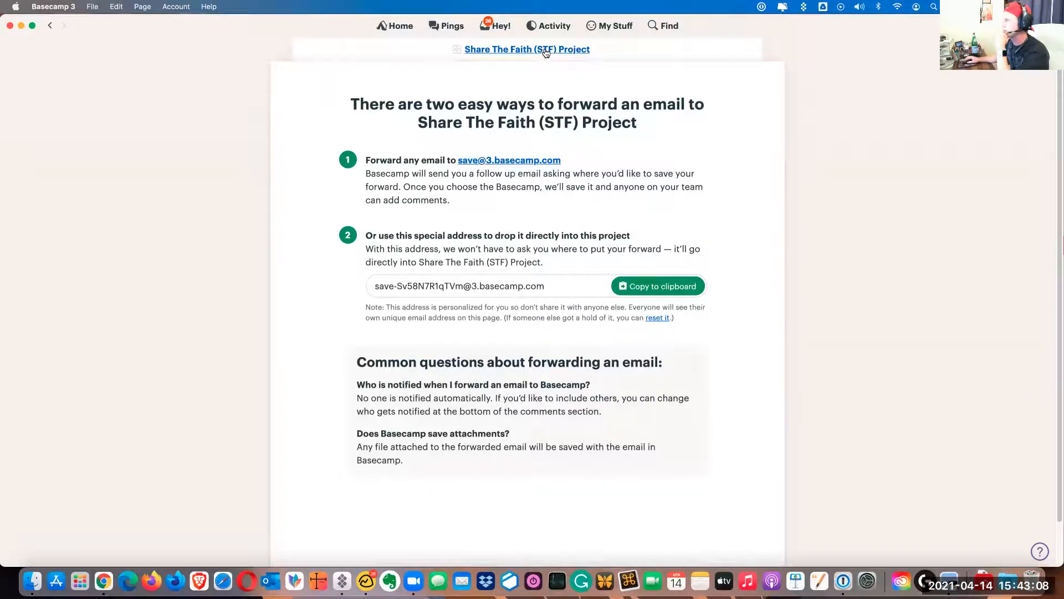
pyautogui.click(687, 338)
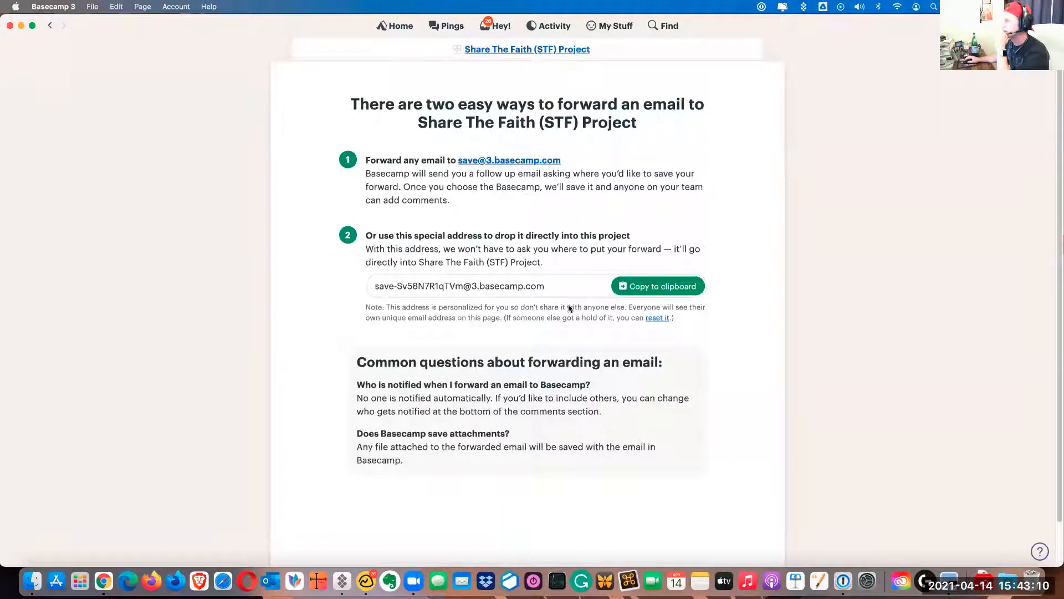
pyautogui.click(549, 51)
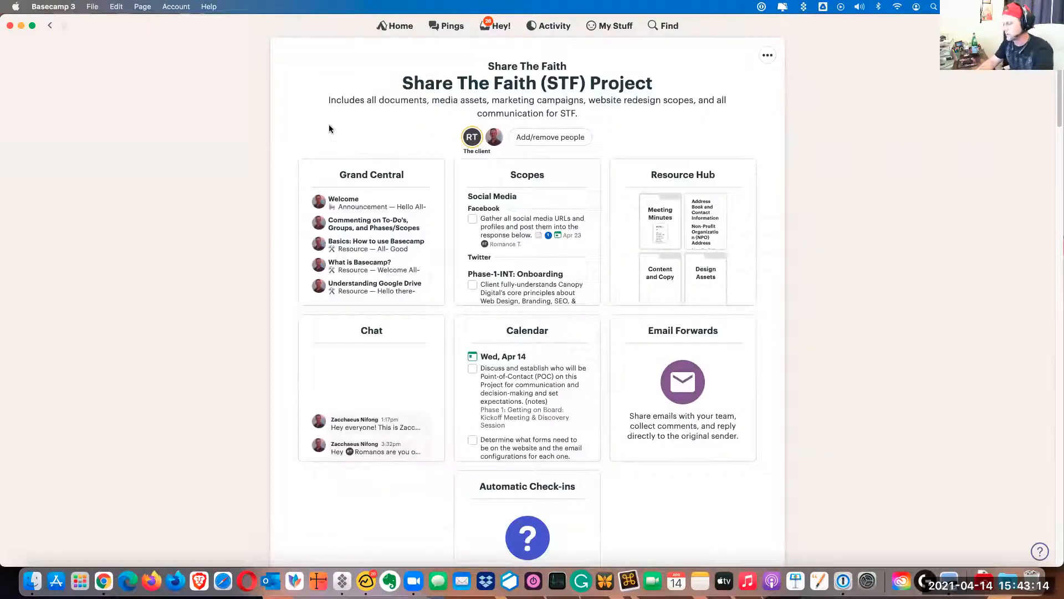
pyautogui.press('super+r')
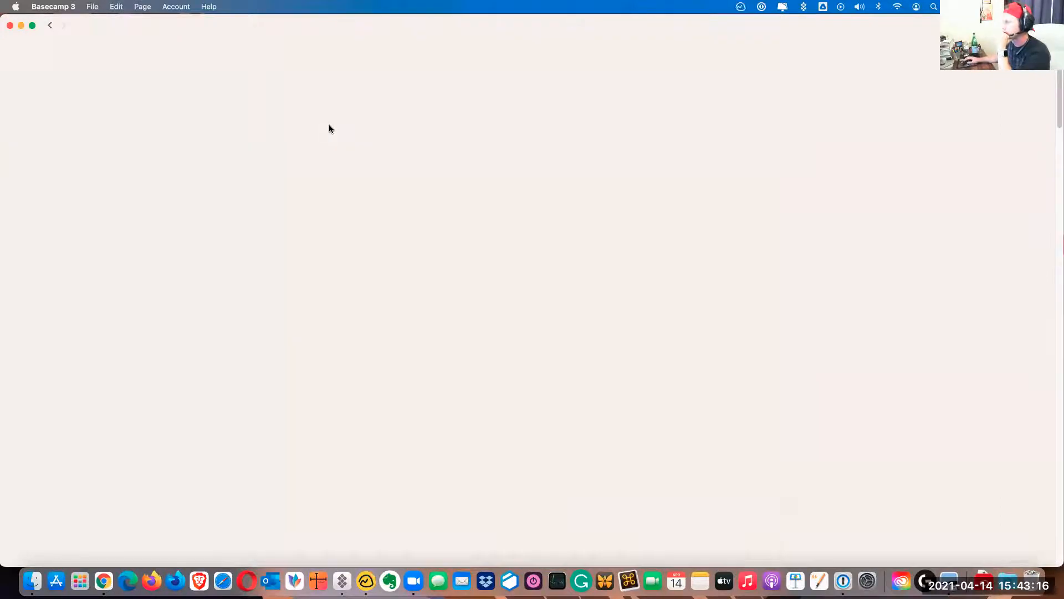
pyautogui.click(681, 391)
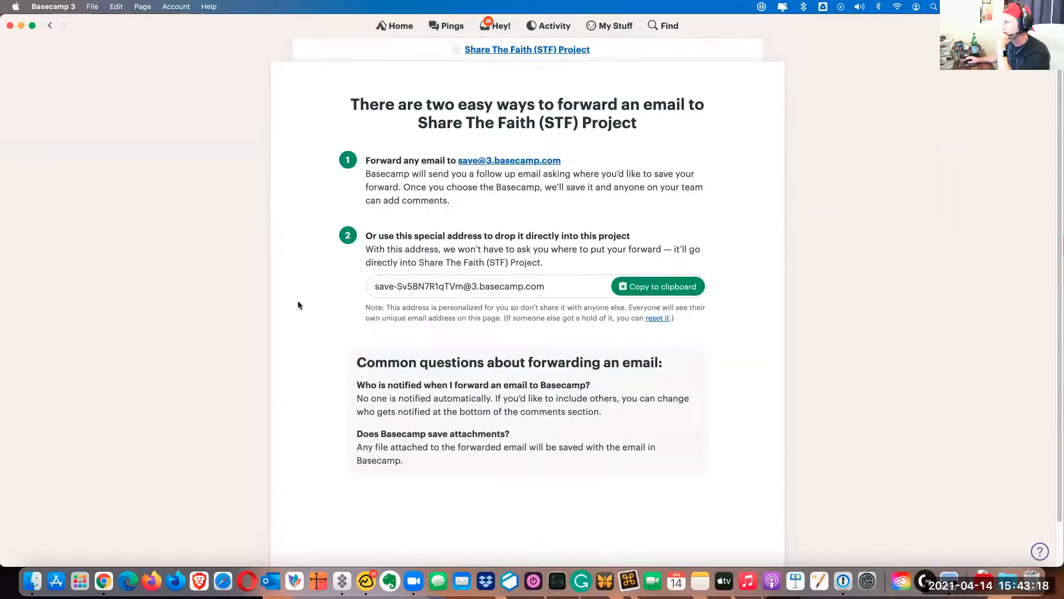
pyautogui.scroll(-2, 314, 325)
pyautogui.click(517, 51)
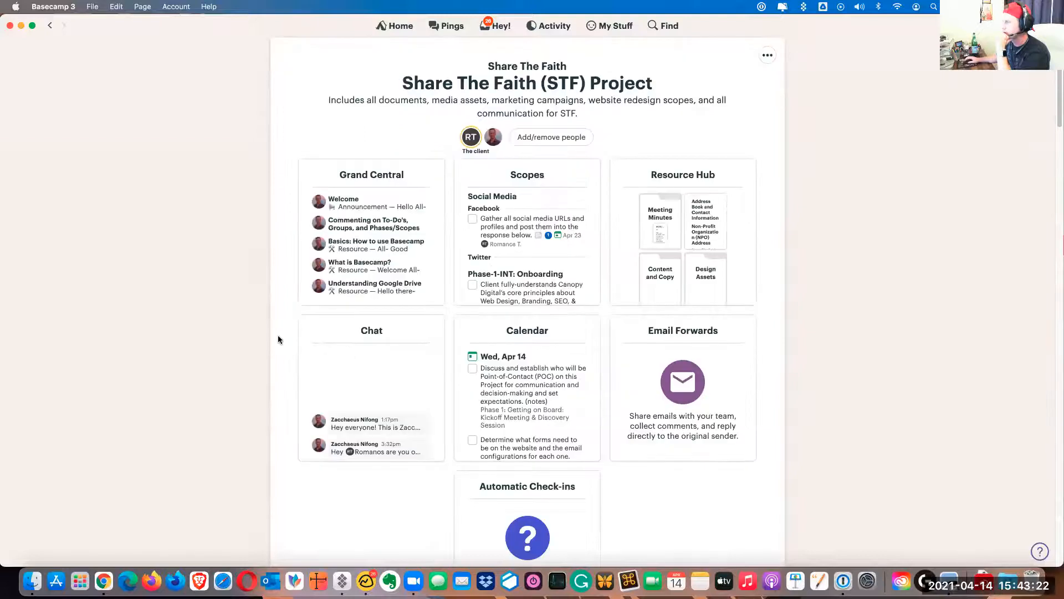
# Look through the Project Activity feed for the forwarded email, and return to the sent message in Chrome
pyautogui.scroll(-7, 280, 348)
pyautogui.scroll(6, 281, 348)
pyautogui.scroll(-9, 281, 349)
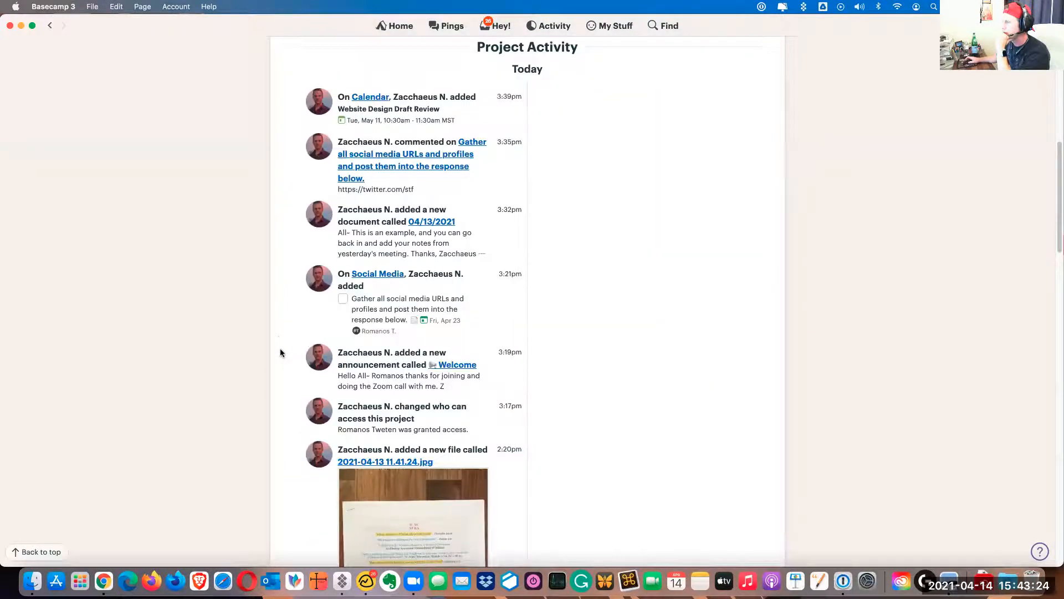
pyautogui.scroll(5, 280, 348)
pyautogui.press('super+Tab')
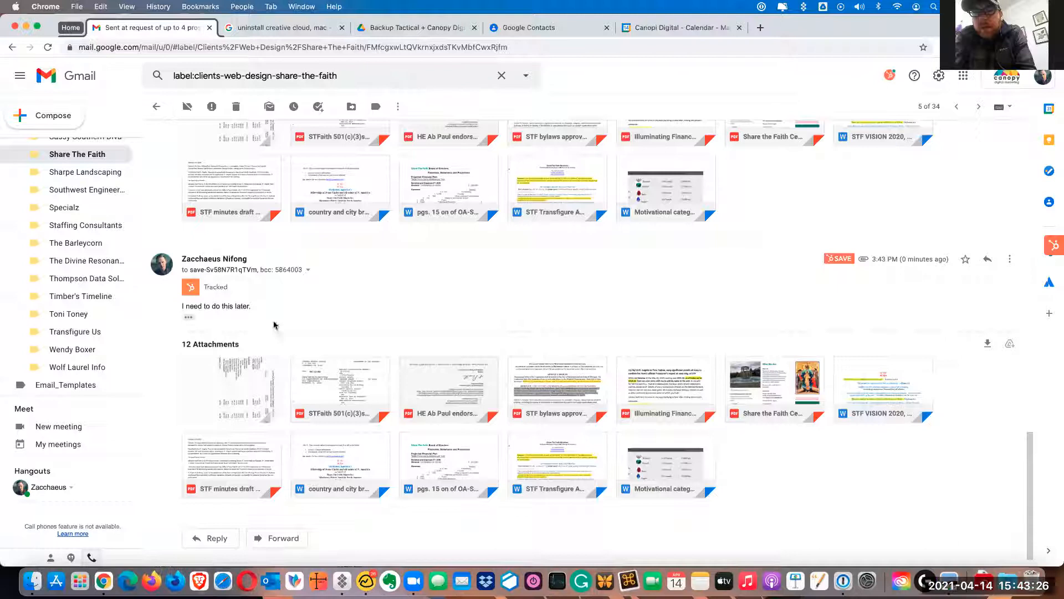
# Switch to Basecamp and open the forwarded email about key STF documents from the project's Email Forwards
pyautogui.scroll(15, 282, 378)
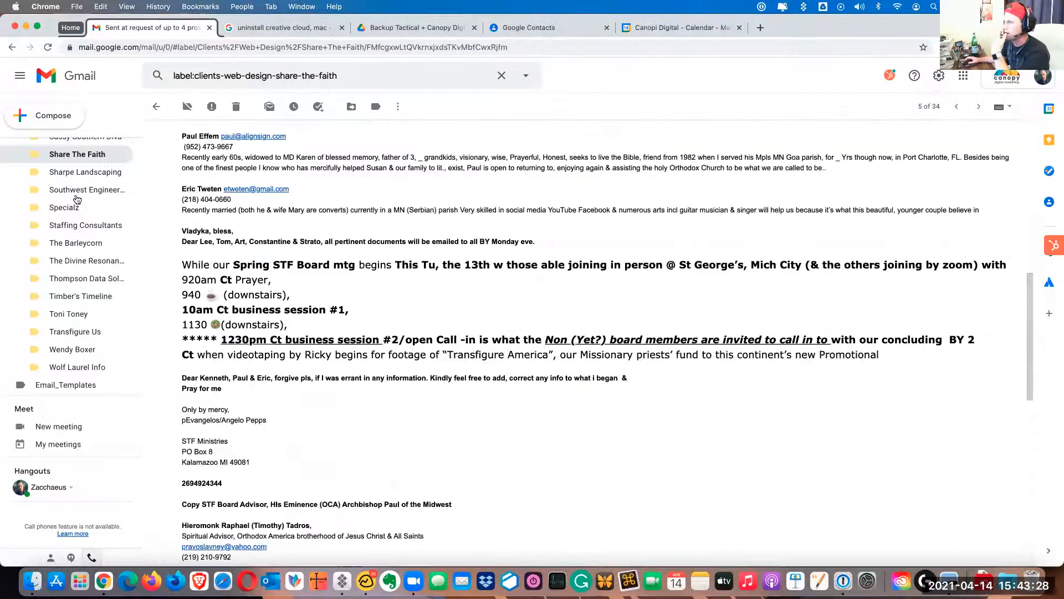
pyautogui.scroll(10, 78, 247)
pyautogui.scroll(10, 78, 247)
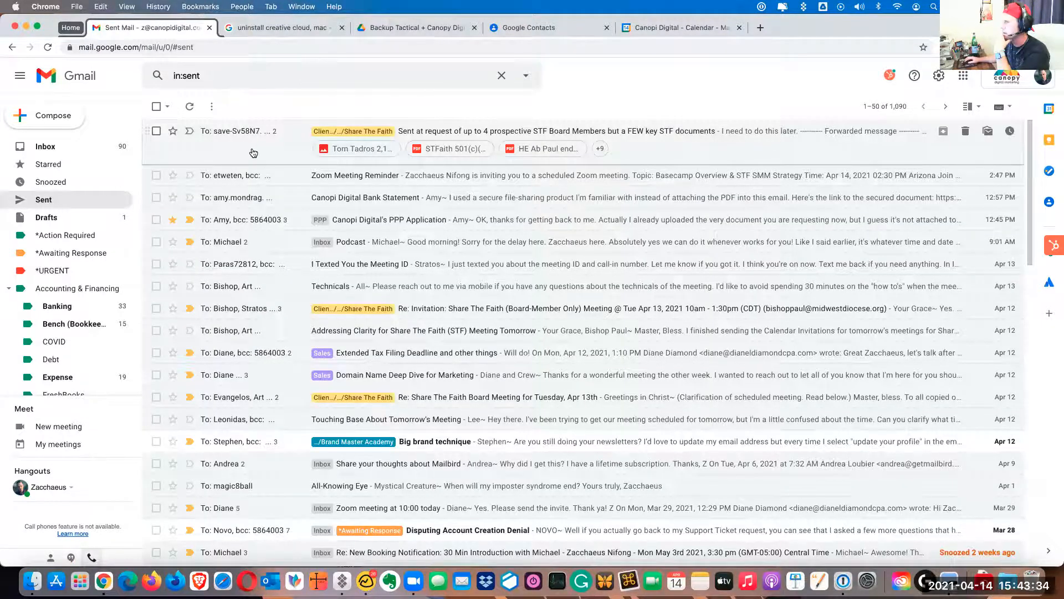
pyautogui.click(365, 577)
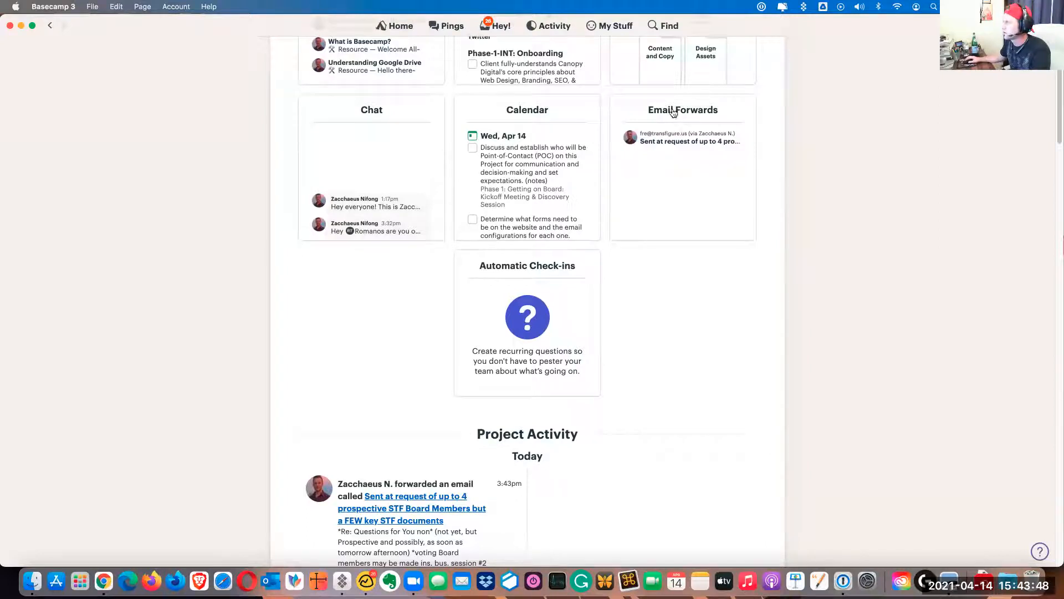
pyautogui.click(690, 189)
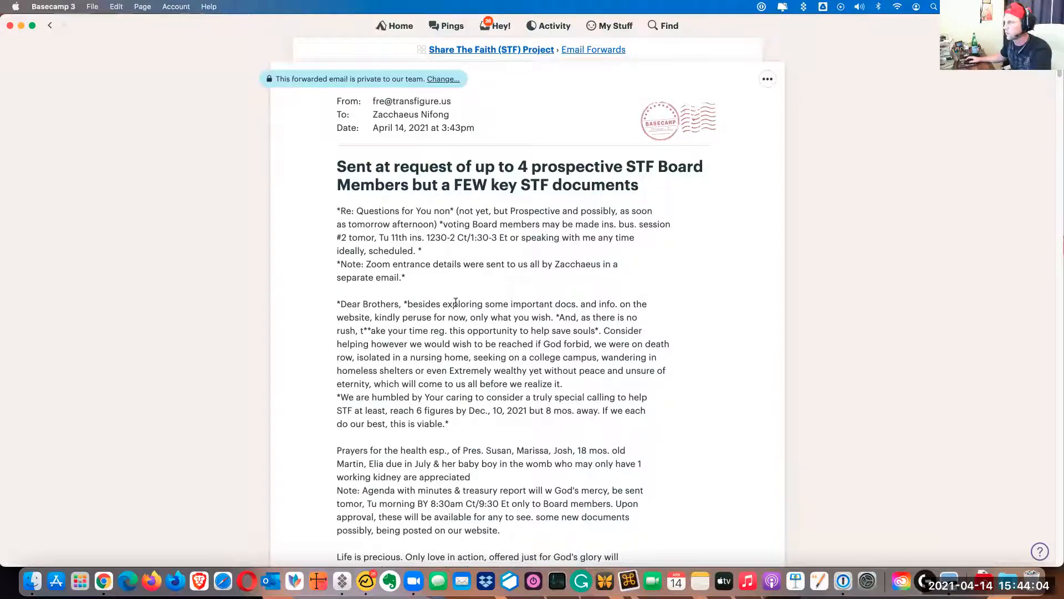
# Make the forwarded email visible to the client and return to the Share The Faith (STF) Project page
pyautogui.click(436, 81)
pyautogui.click(499, 162)
pyautogui.click(497, 236)
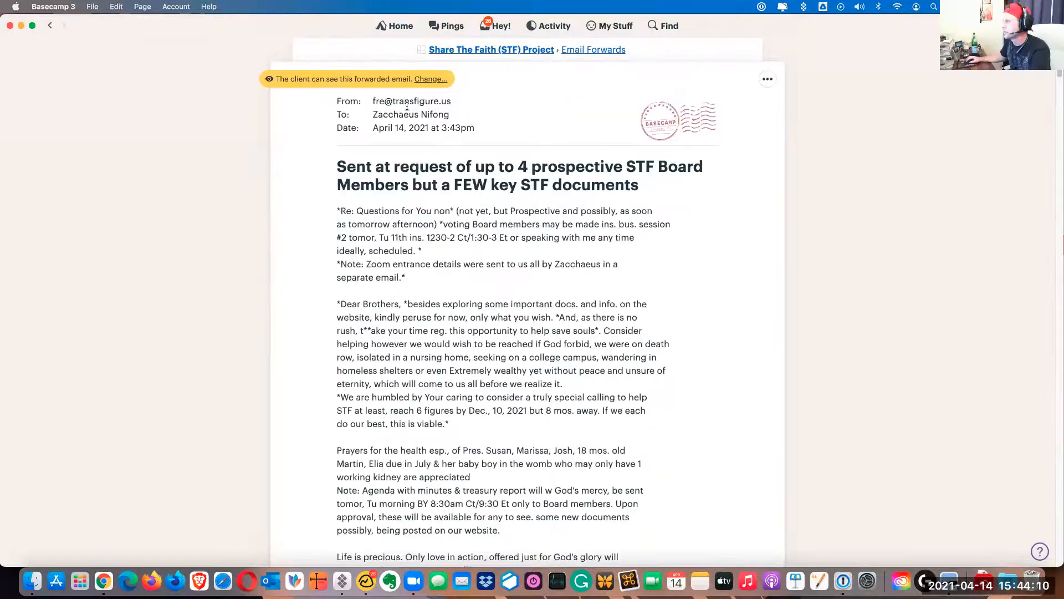
pyautogui.click(530, 51)
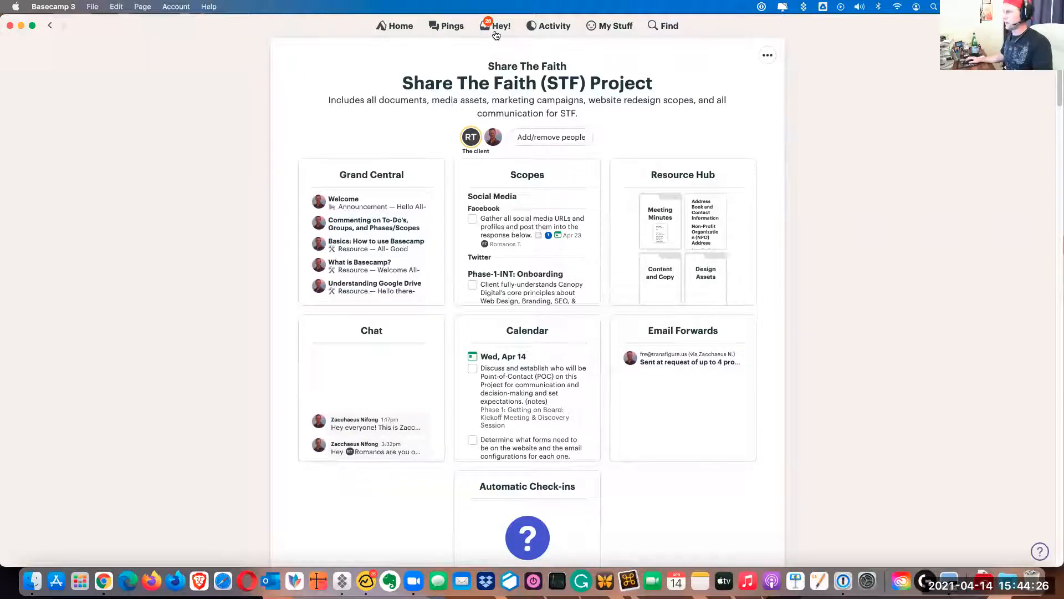
# Search everything in Basecamp for "STF" and for the client contact's first name, and close the search
pyautogui.click(665, 26)
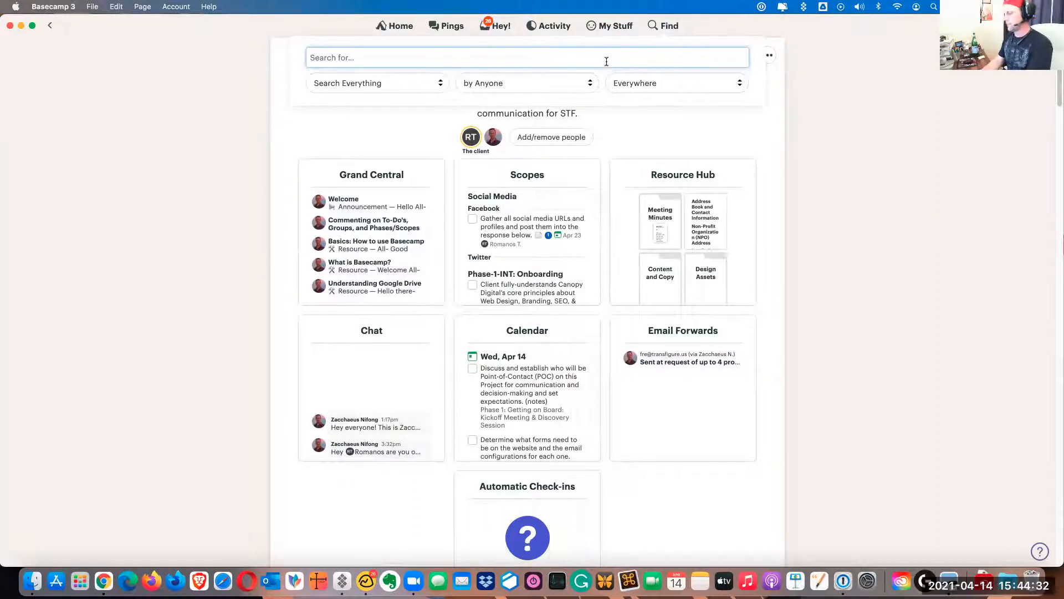
pyautogui.write('STF')
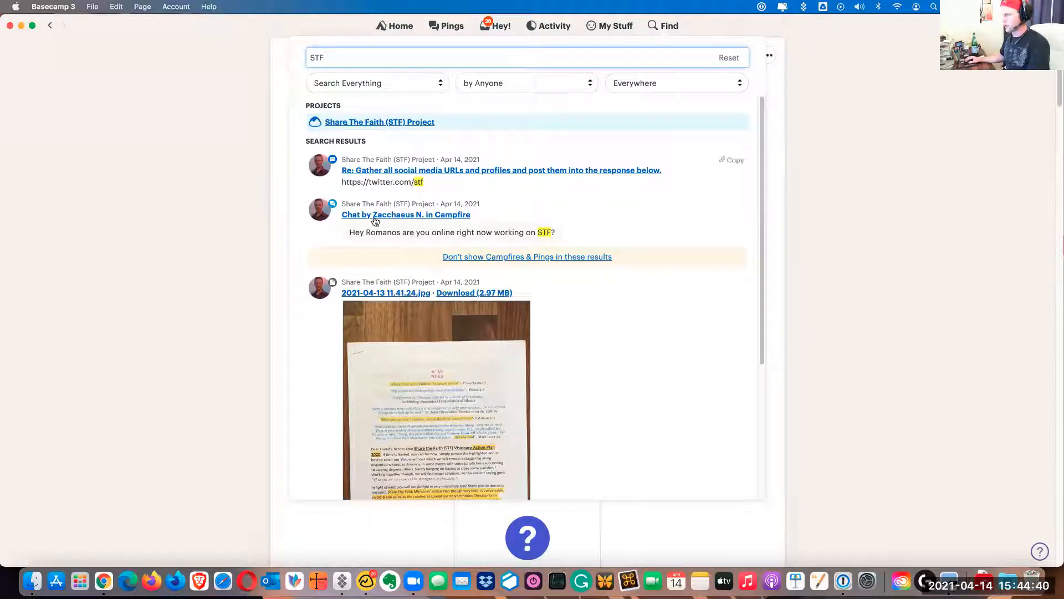
pyautogui.moveTo(339, 59); pyautogui.dragTo(294, 59)
pyautogui.write('Romas')
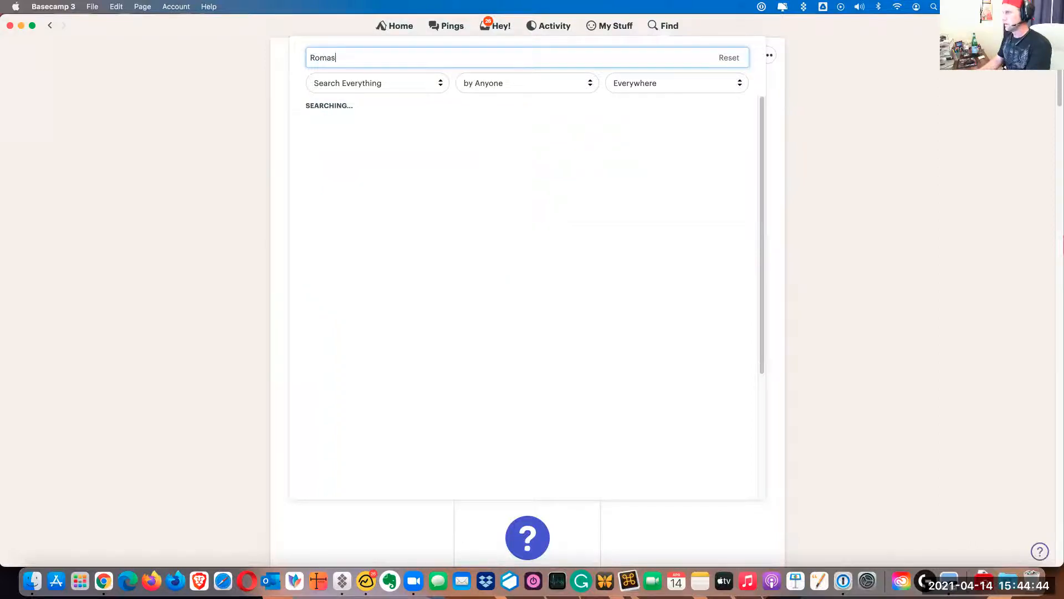
pyautogui.press('BackSpace')
pyautogui.write('nos')
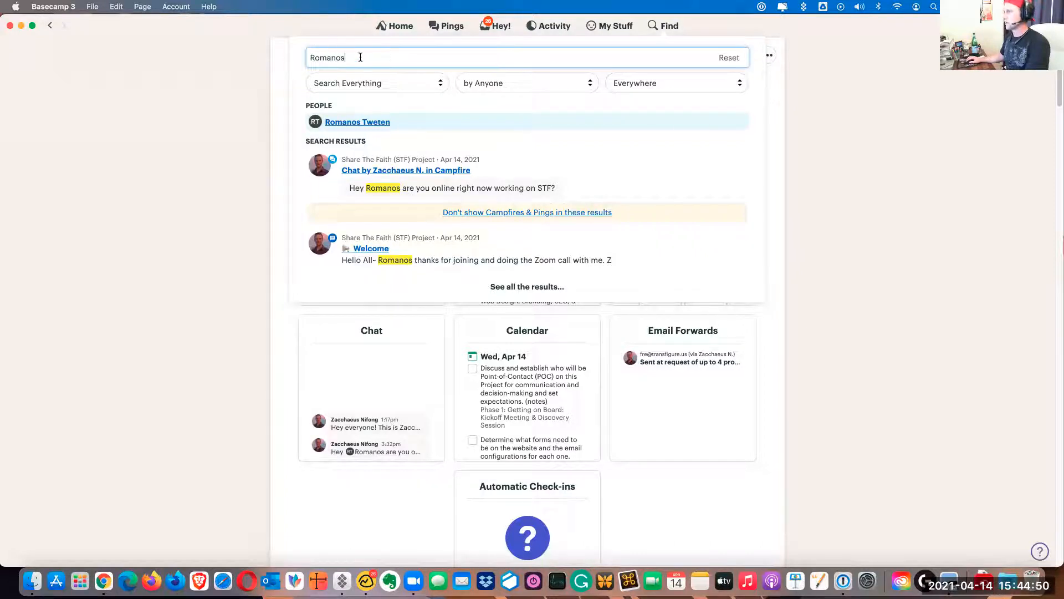
pyautogui.click(705, 25)
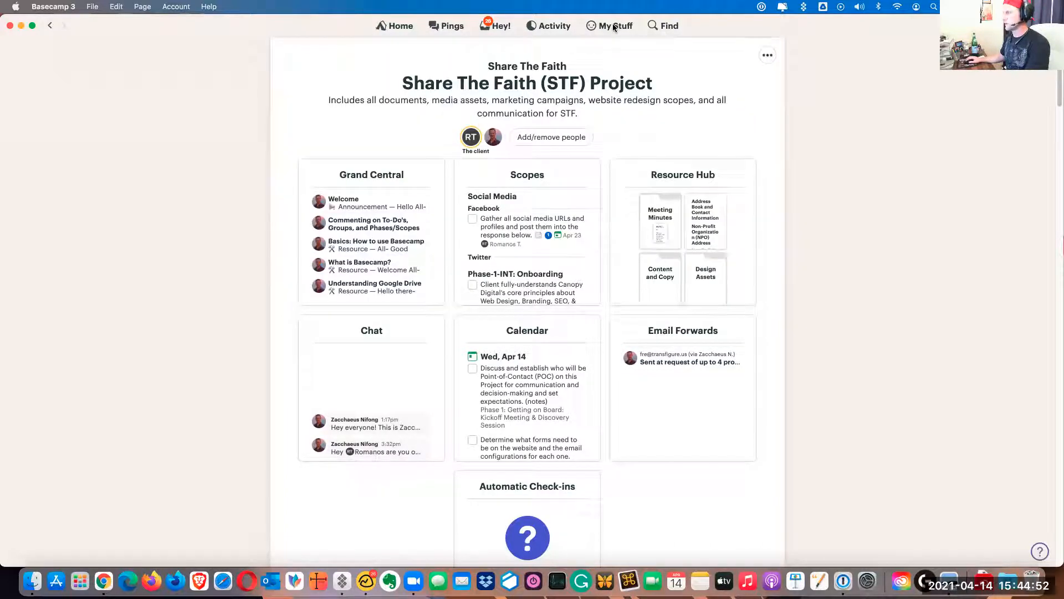
# Look over the latest activity across projects, the new Hey! notifications and the recent Pings
pyautogui.click(561, 26)
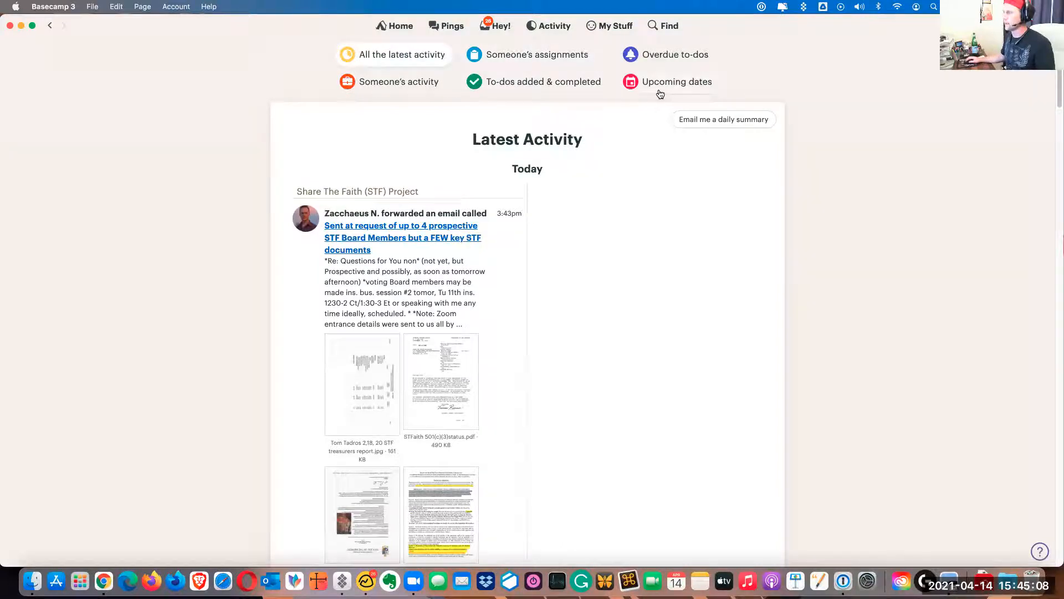
pyautogui.click(492, 26)
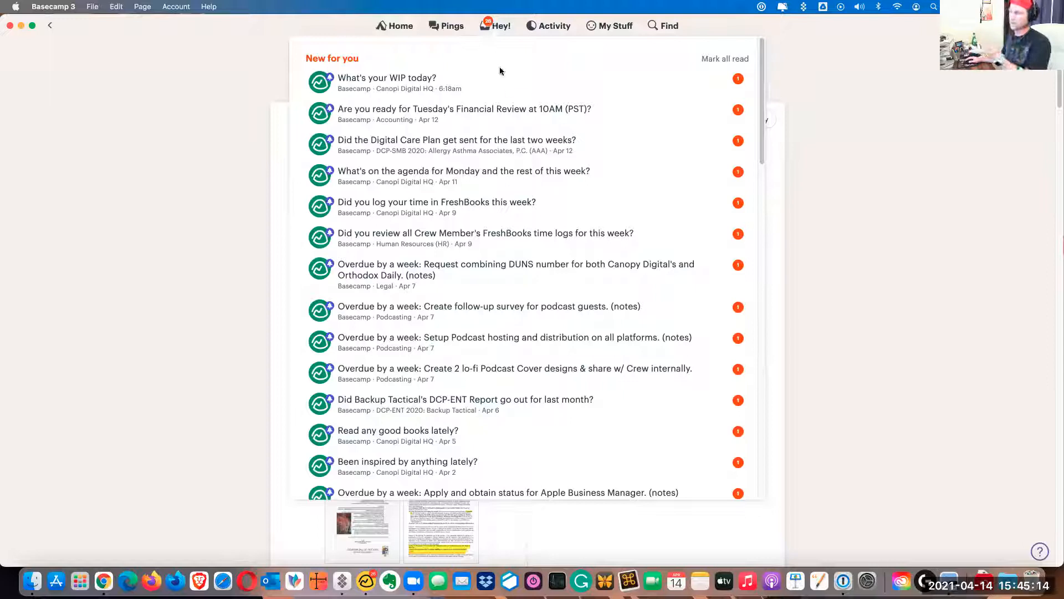
pyautogui.click(448, 28)
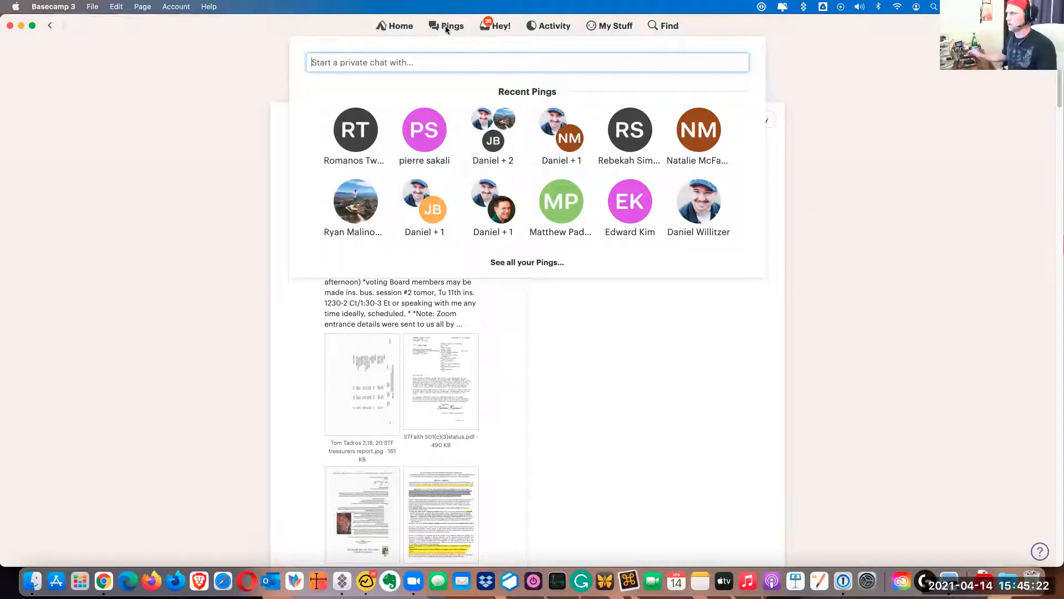
# Go to the Basecamp home screen and reopen the Share The Faith (STF) Project
pyautogui.click(387, 25)
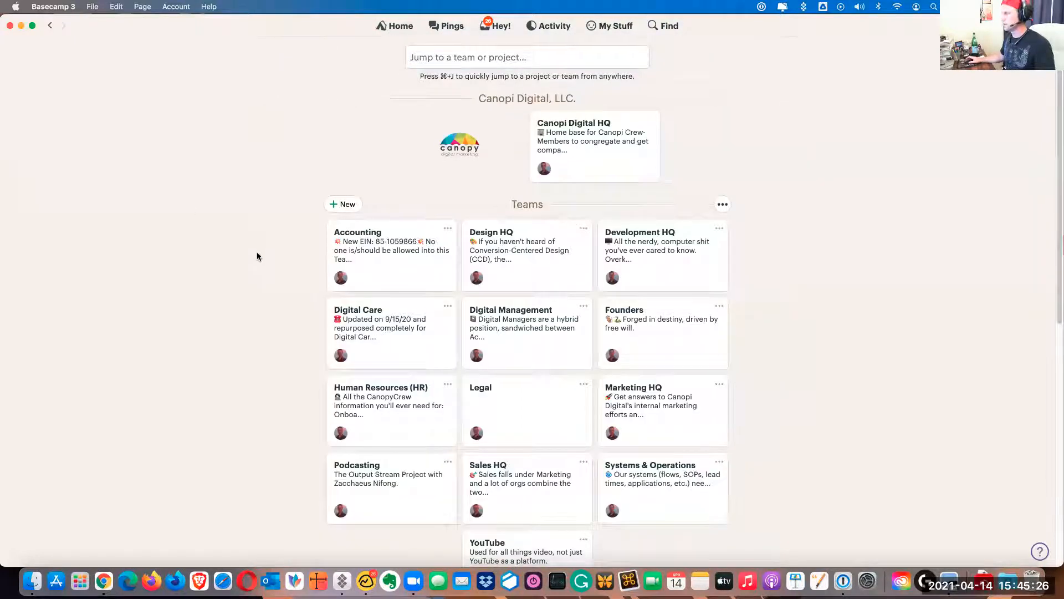
pyautogui.scroll(-7, 269, 277)
pyautogui.click(438, 422)
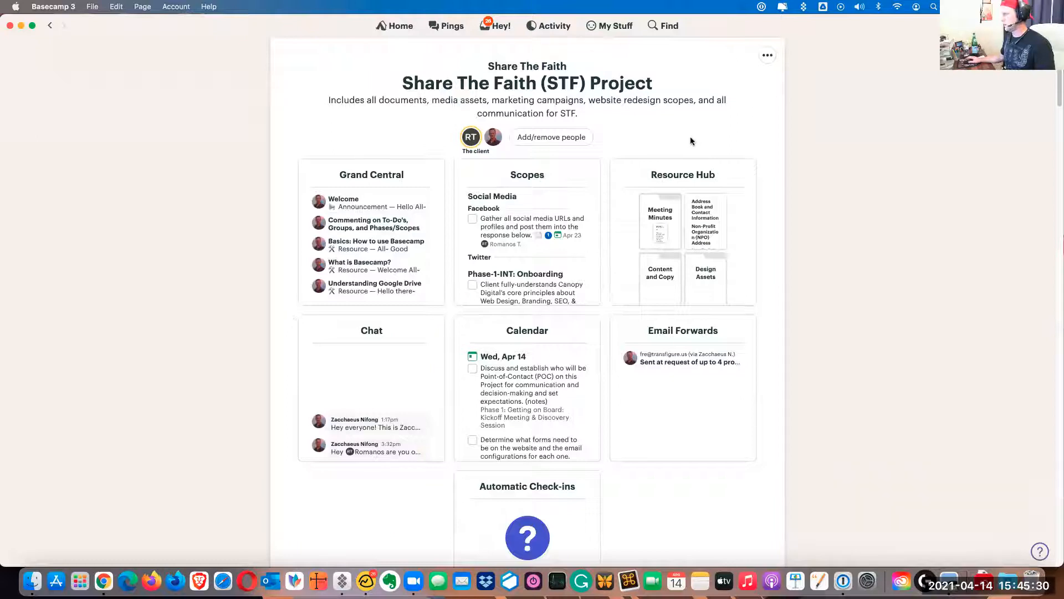
# Look through the project's tools and the Project Activity feed for today's forwarded email, calendar event, comment and document entries
pyautogui.scroll(-10, 674, 260)
pyautogui.scroll(10, 673, 259)
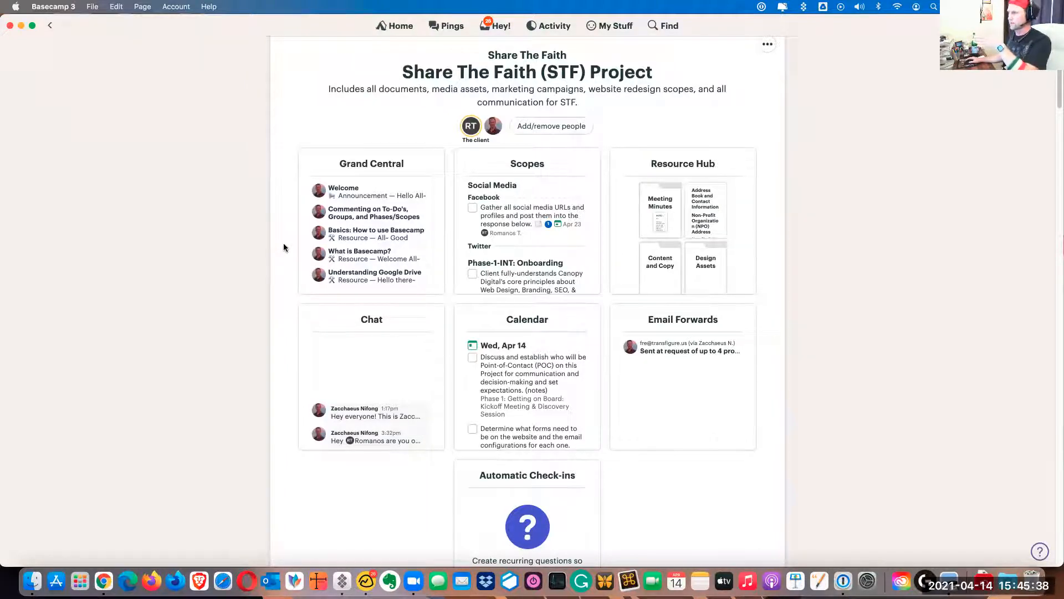
pyautogui.scroll(-10, 278, 296)
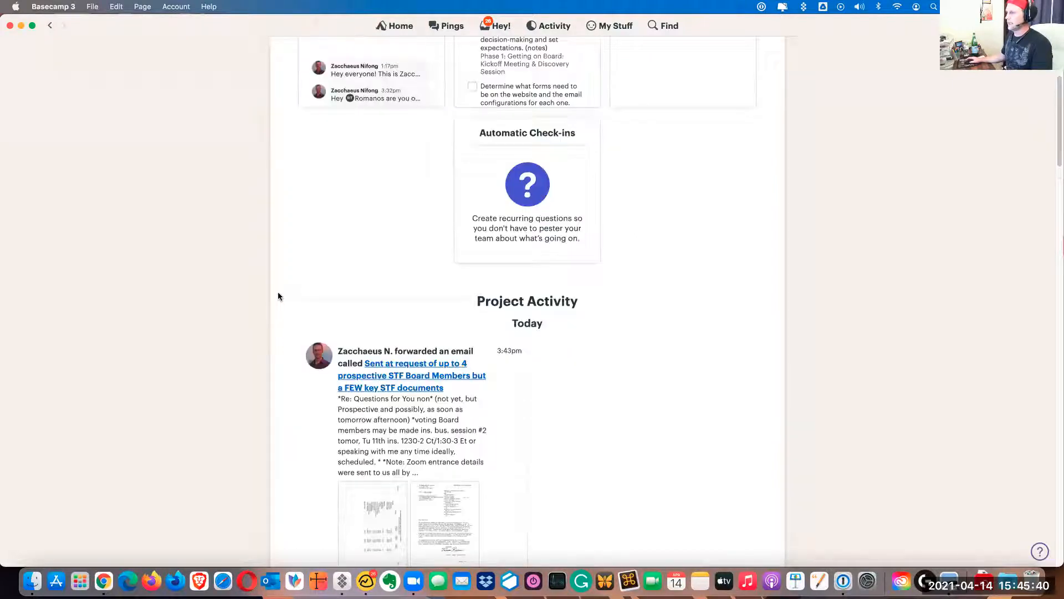
pyautogui.moveTo(479, 215); pyautogui.dragTo(584, 217)
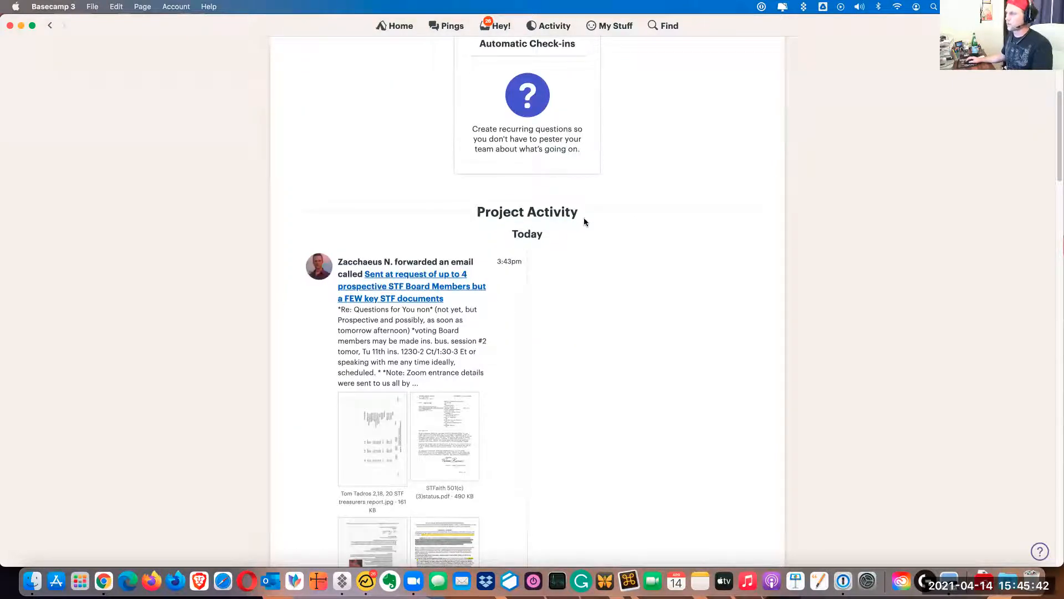
pyautogui.click(581, 266)
pyautogui.scroll(-3, 551, 270)
pyautogui.scroll(-8, 551, 268)
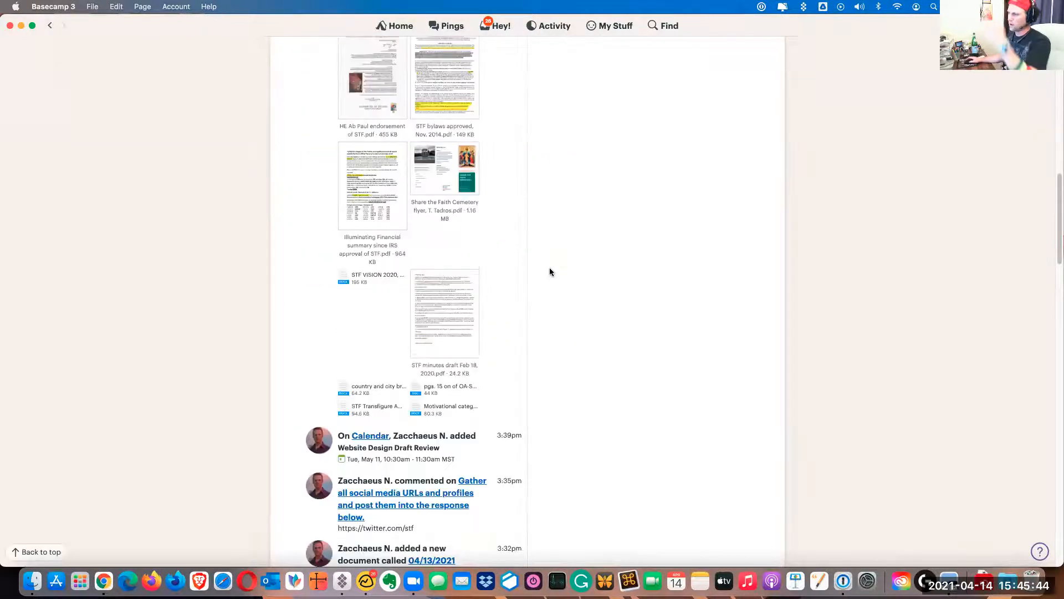
pyautogui.scroll(-2, 547, 269)
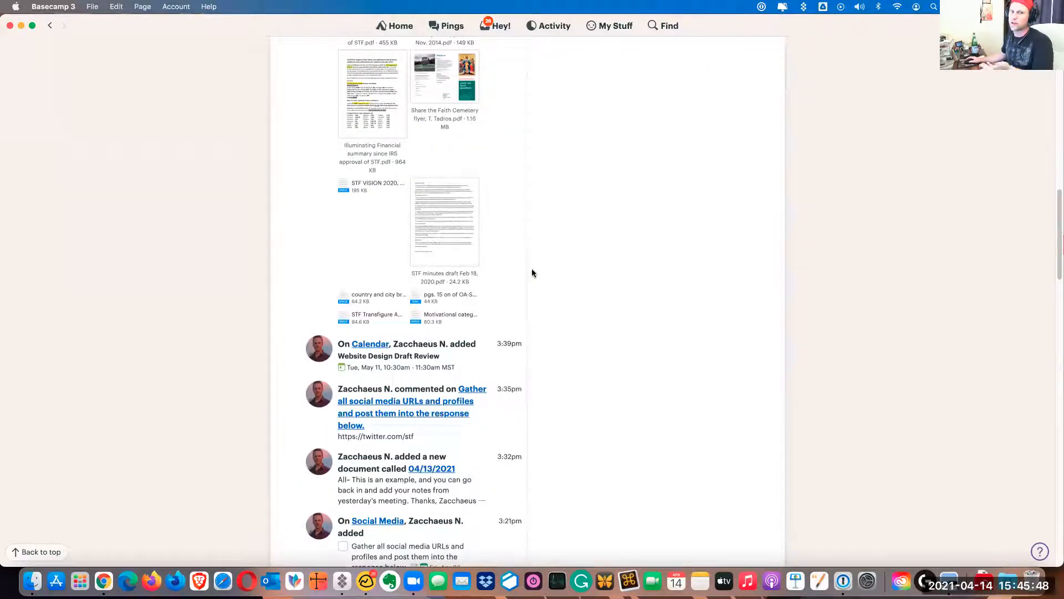
# Open the project's Resource Hub and show the options for adding new items or linking files from cloud services
pyautogui.moveTo(1059, 268); pyautogui.dragTo(1048, 86)
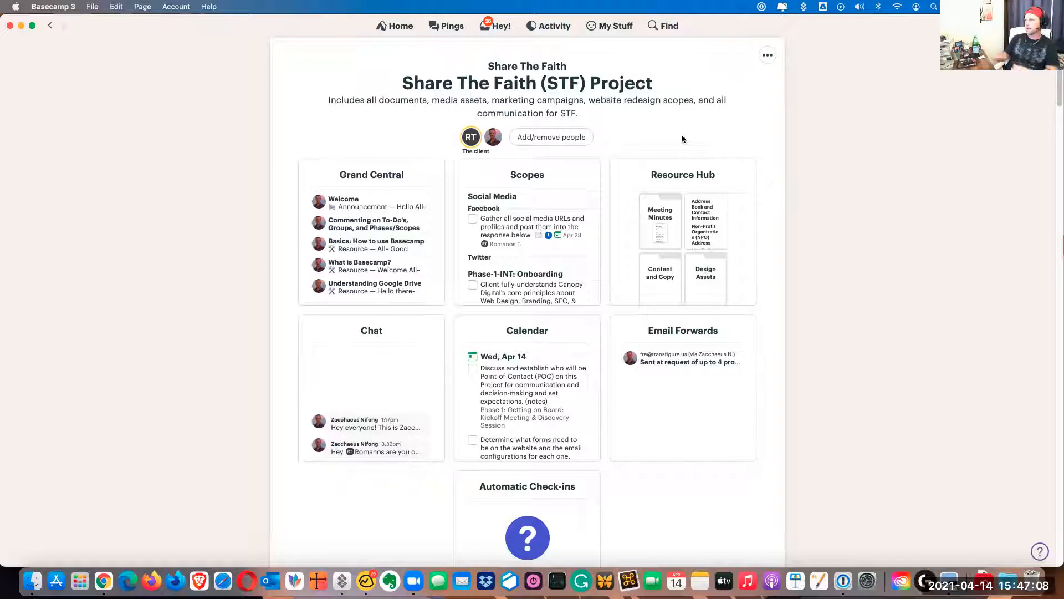
pyautogui.click(700, 174)
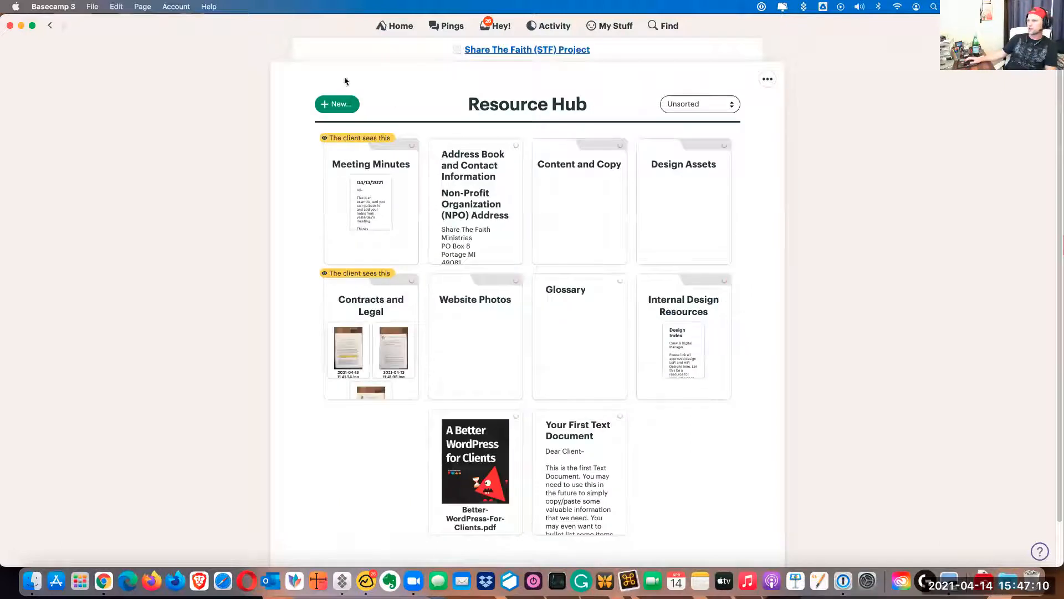
pyautogui.click(346, 107)
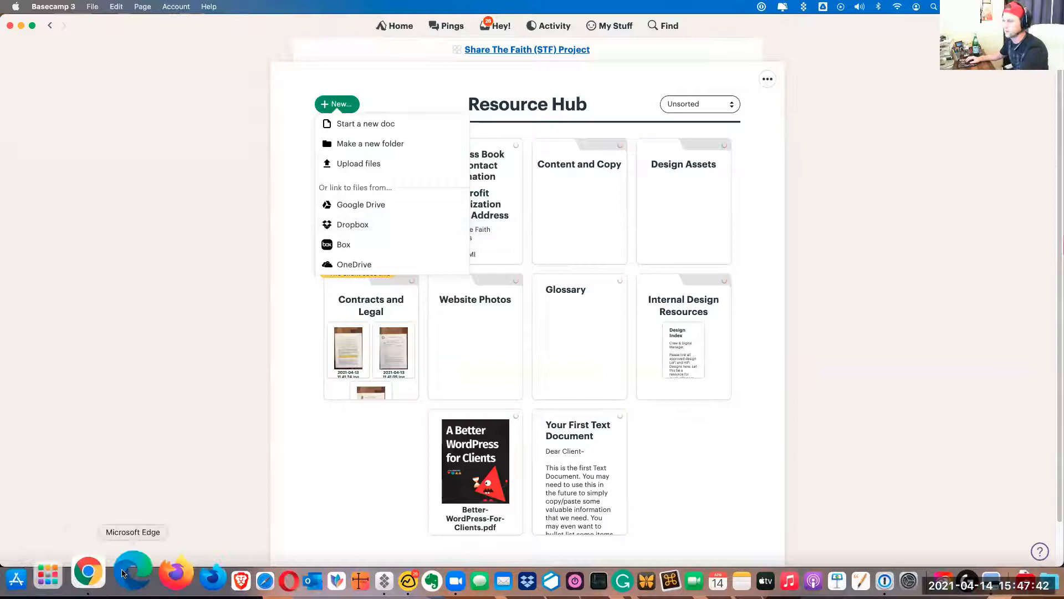
# Switch to Google Drive in Chrome and show the shared drives in grid layout
pyautogui.click(138, 579)
pyautogui.click(359, 30)
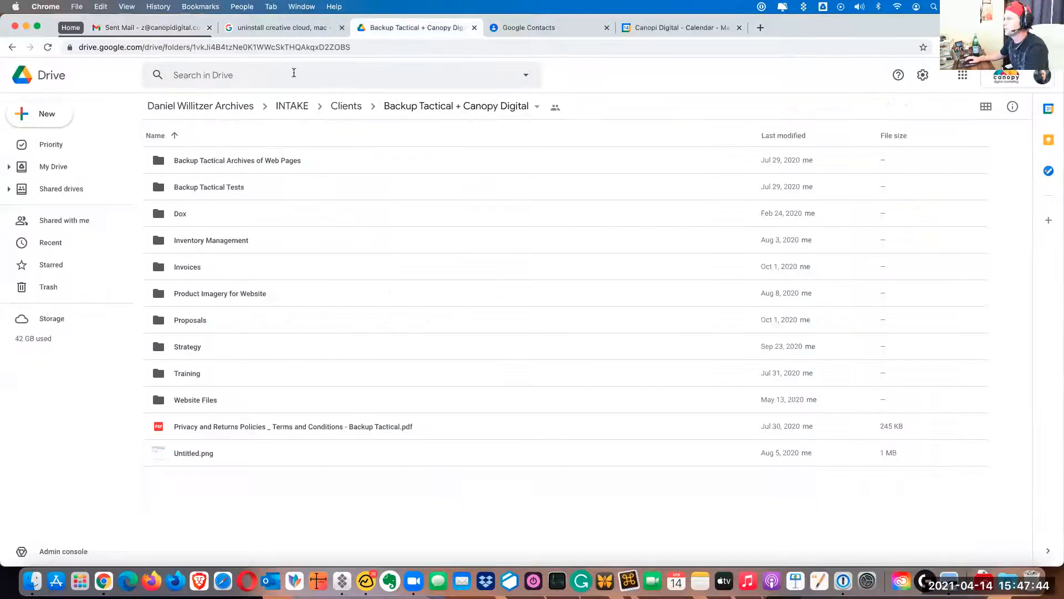
pyautogui.click(66, 193)
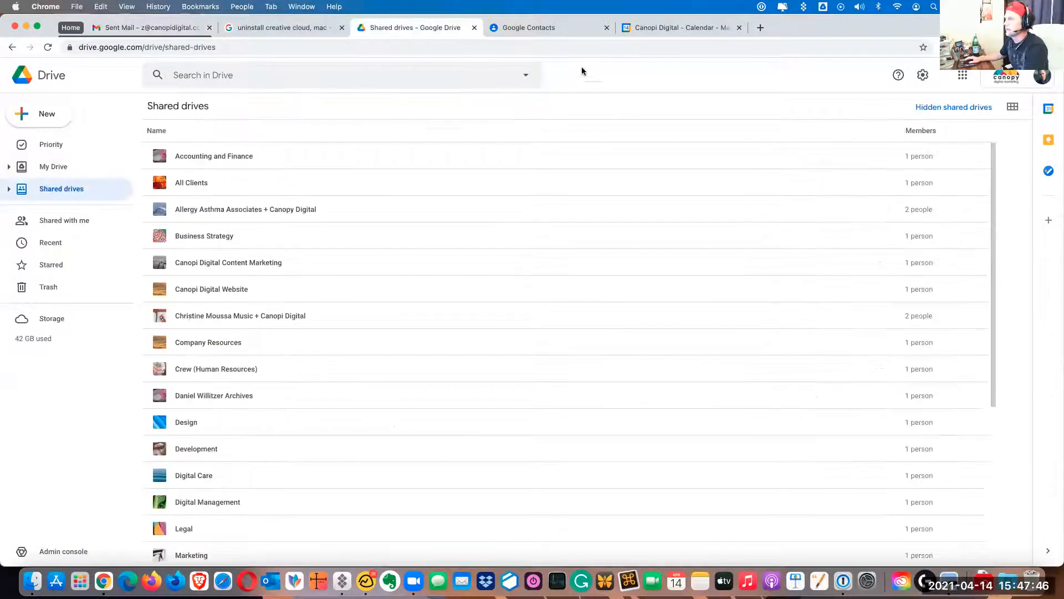
pyautogui.click(962, 78)
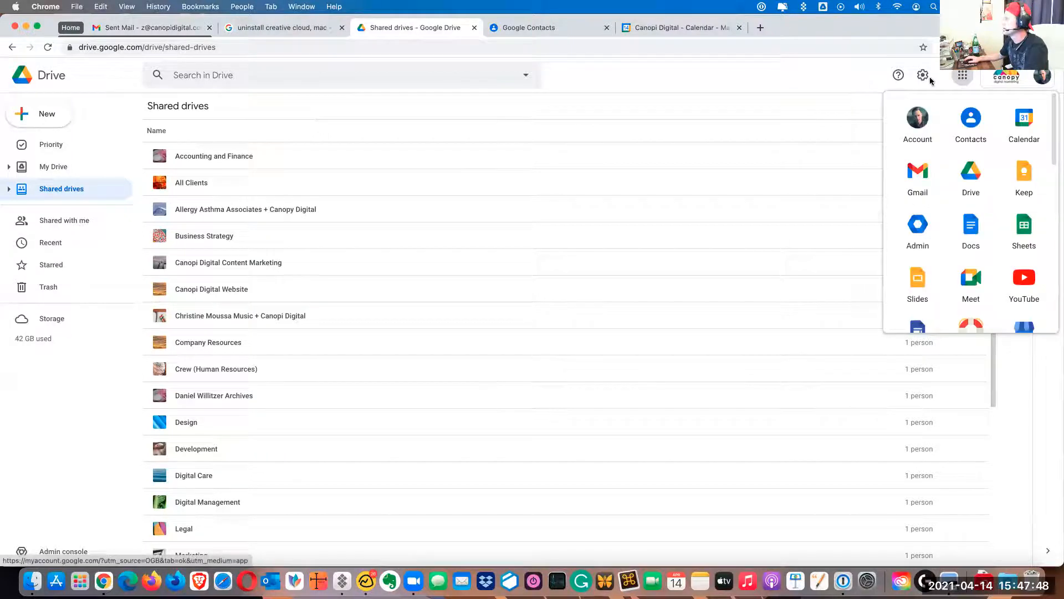
pyautogui.click(924, 78)
pyautogui.click(1013, 107)
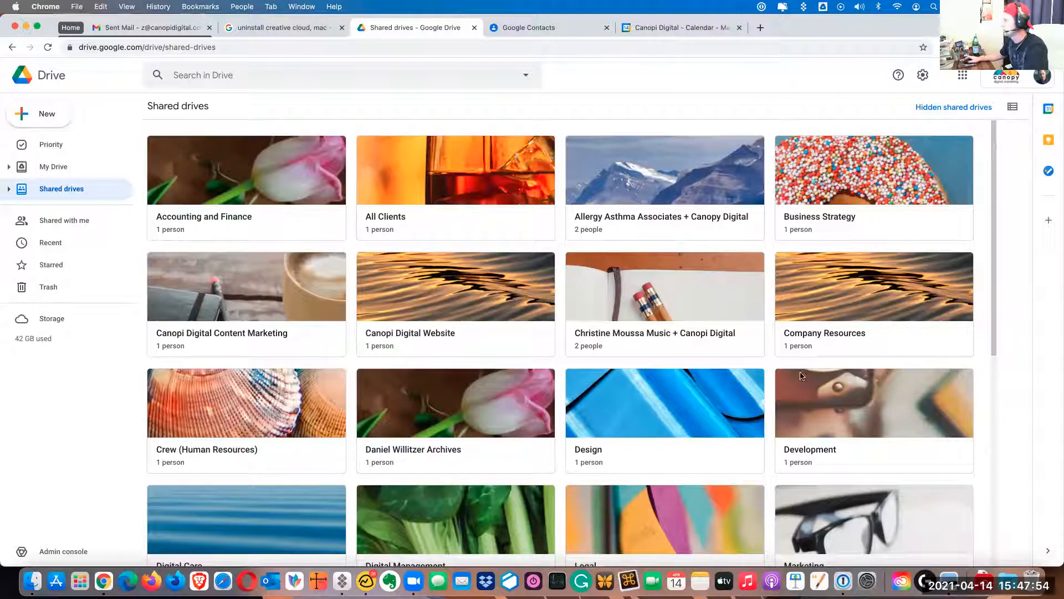
# Open the Recent Documents folder in the Share The Faith + Canopi Digital shared drive
pyautogui.scroll(-7, 992, 335)
pyautogui.click(261, 366)
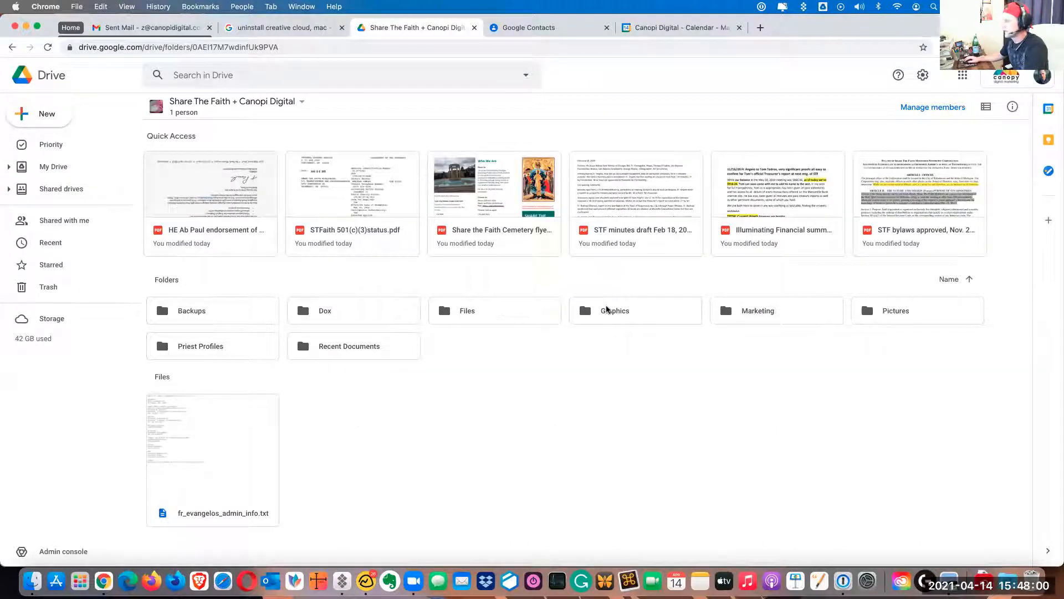
pyautogui.doubleClick(312, 346)
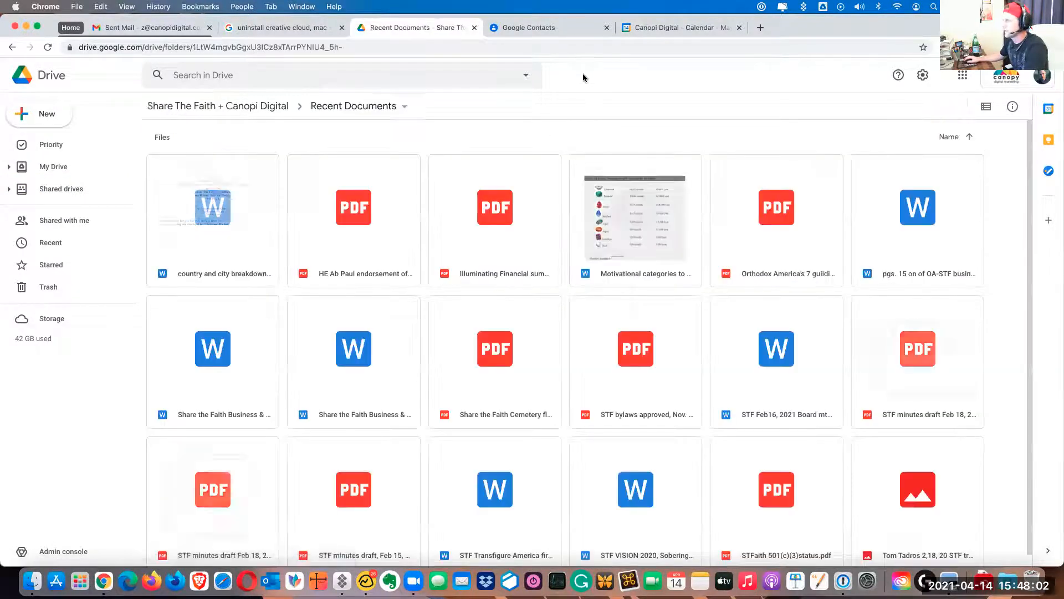
# Get the sharing link of the "country and city breakdown" Word document and set its access to Anyone with the link
pyautogui.click(227, 209)
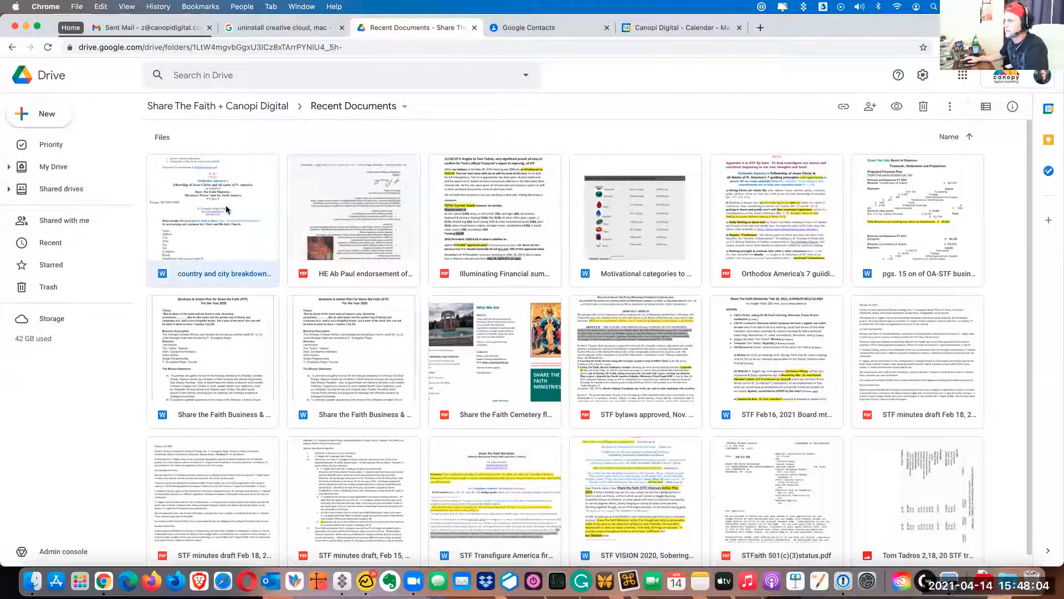
pyautogui.rightClick(226, 209)
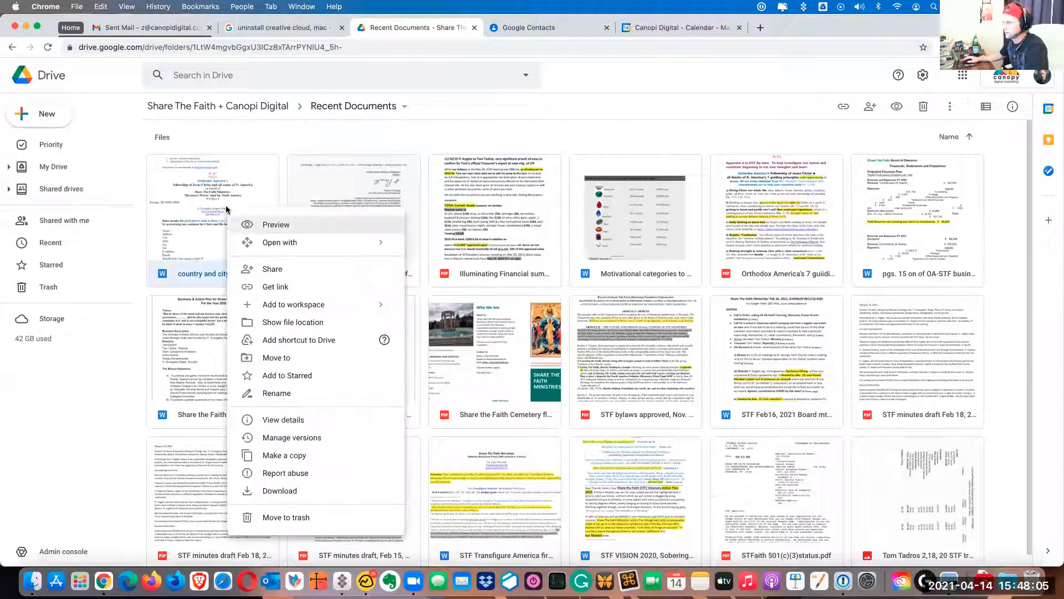
pyautogui.click(269, 290)
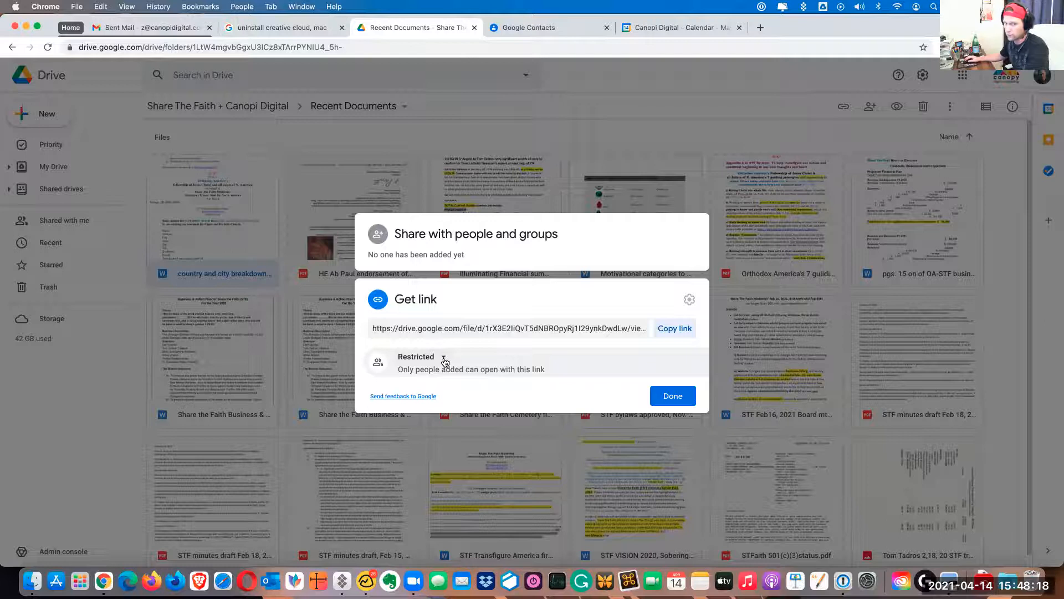
pyautogui.click(444, 359)
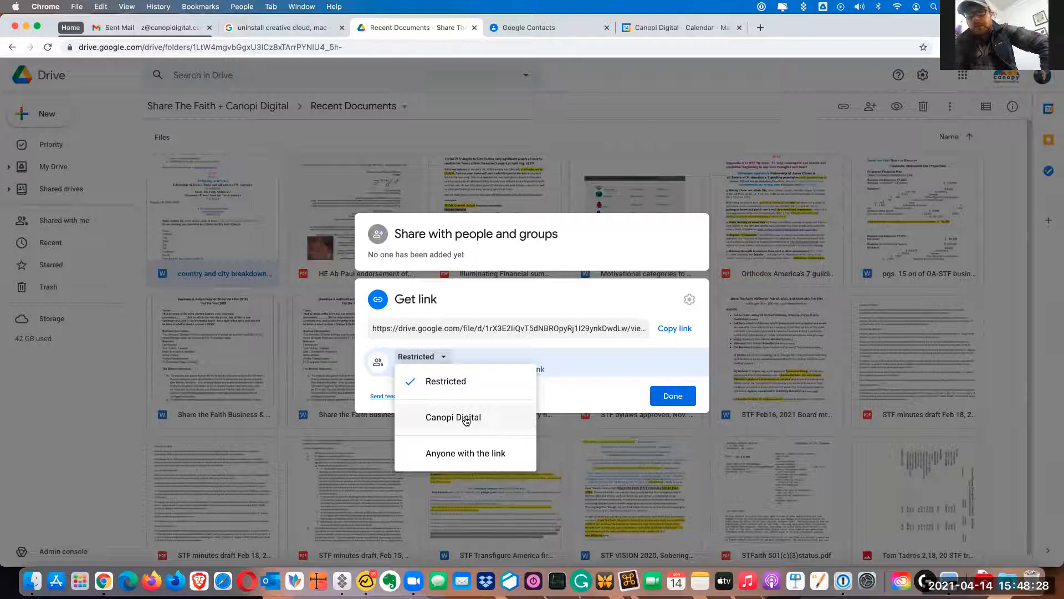
pyautogui.click(466, 454)
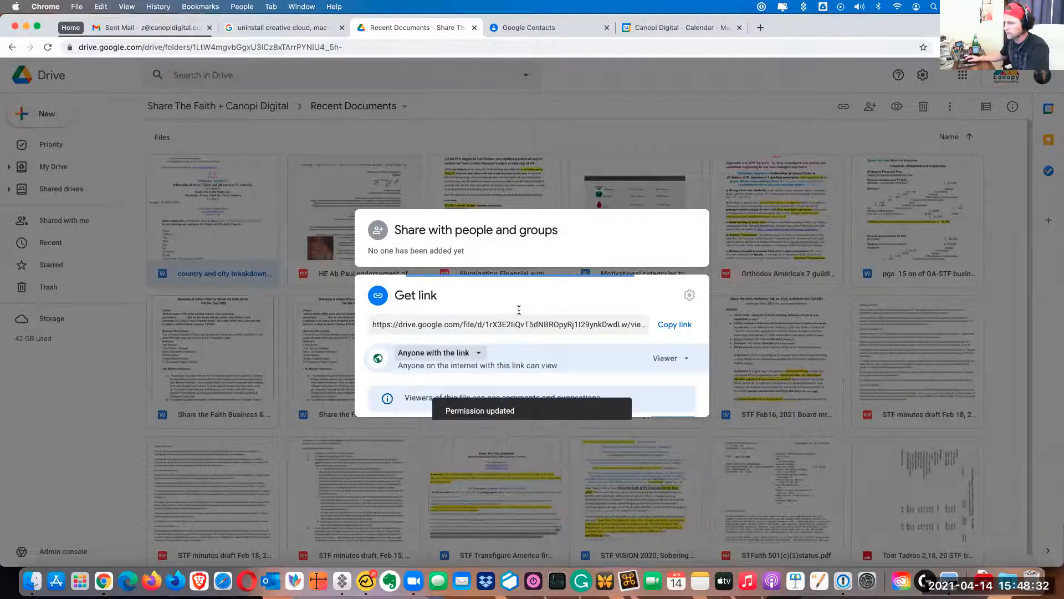
# Copy the document's sharing link and switch to Basecamp to start a new Google Drive link in the Resource Hub
pyautogui.click(673, 309)
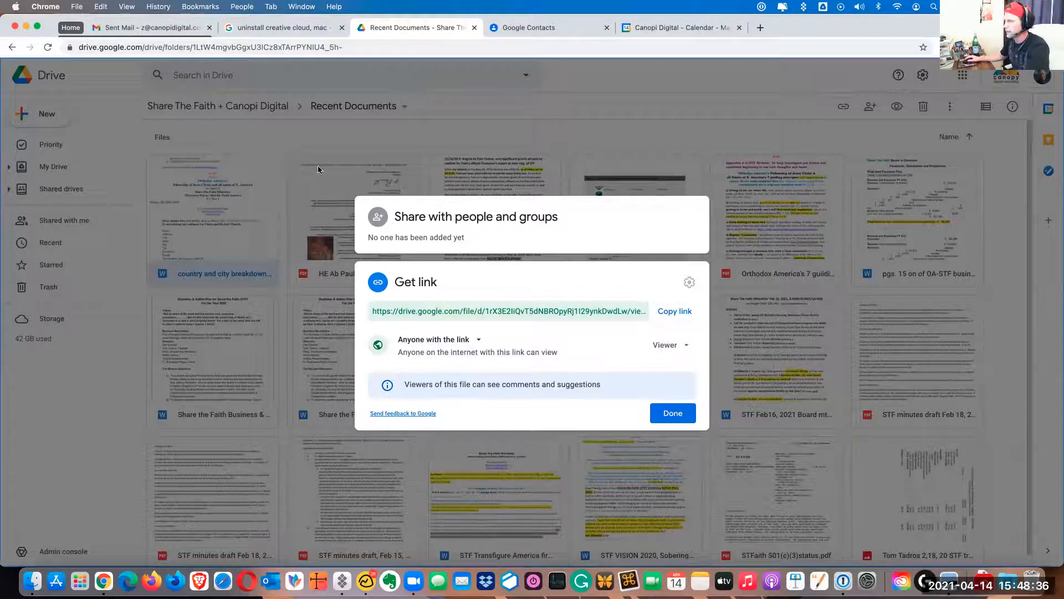
pyautogui.click(366, 581)
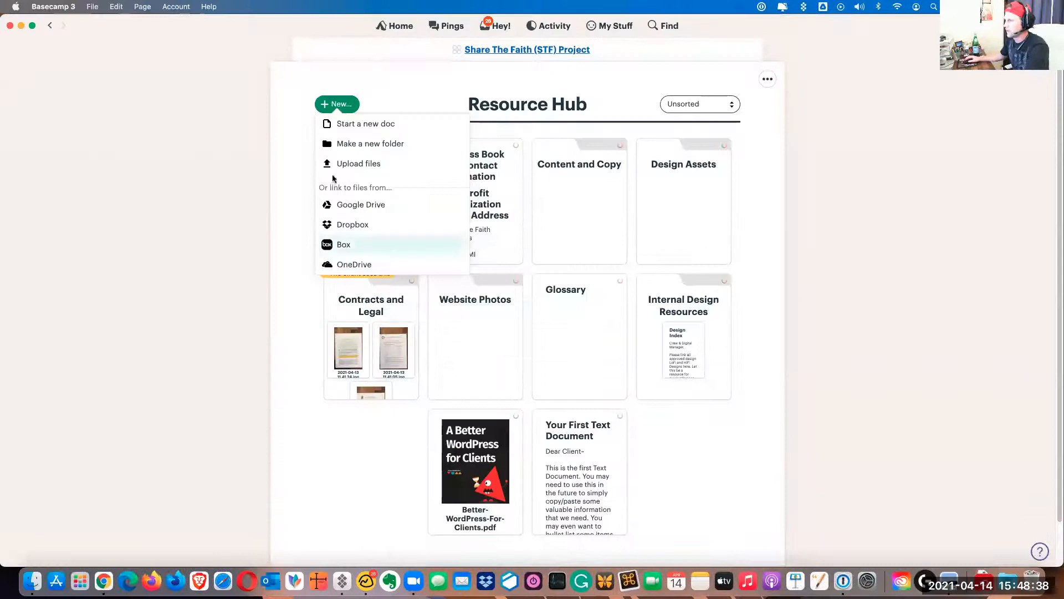
pyautogui.click(370, 204)
# Title the Google Drive item "Testing Document" and paste the copied sharing link as its Google Drive link
pyautogui.click(451, 173)
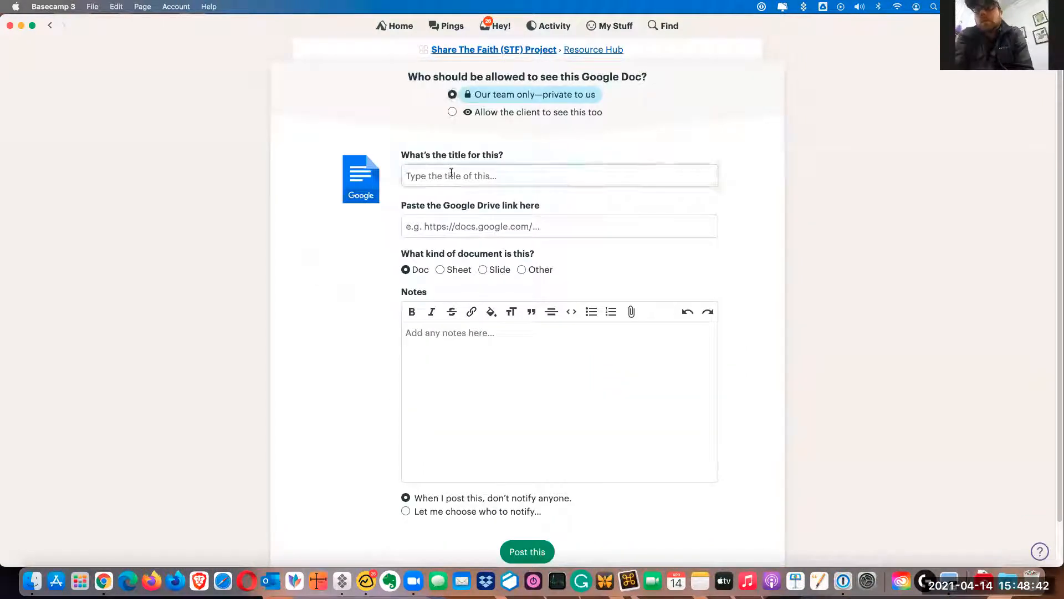
pyautogui.write('Testing Document')
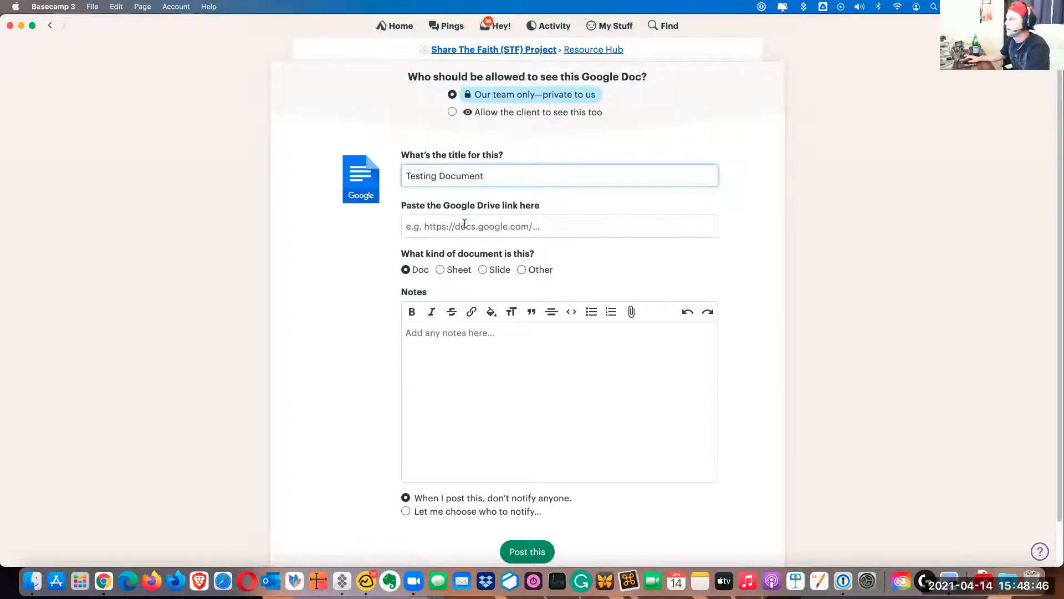
pyautogui.click(464, 224)
pyautogui.press('super+v')
pyautogui.click(357, 273)
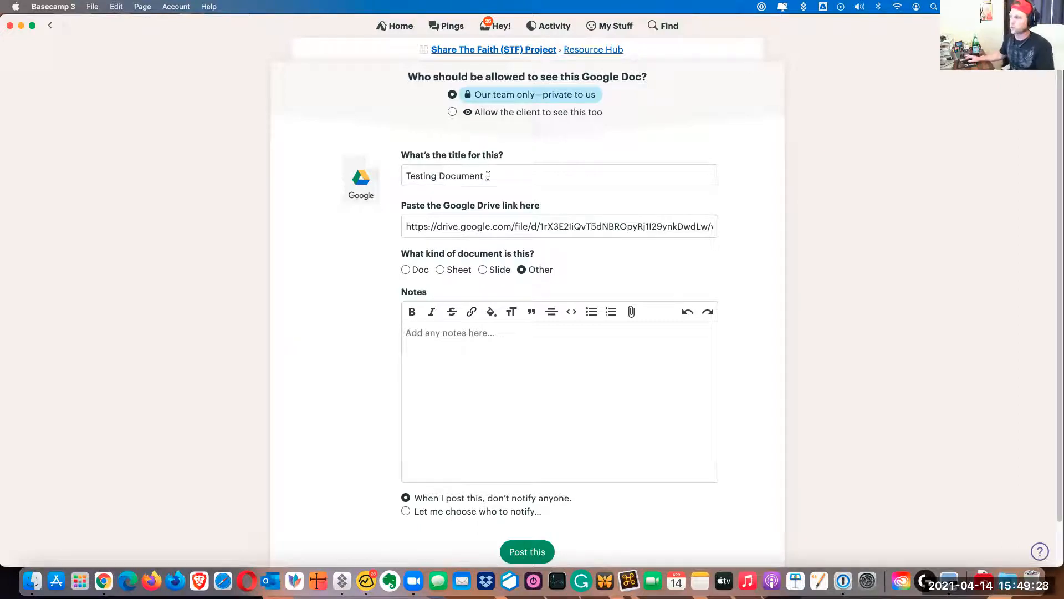
# Review the title, link and notification options of the Google Drive form and return to the Resource Hub without posting
pyautogui.moveTo(489, 176); pyautogui.dragTo(375, 148)
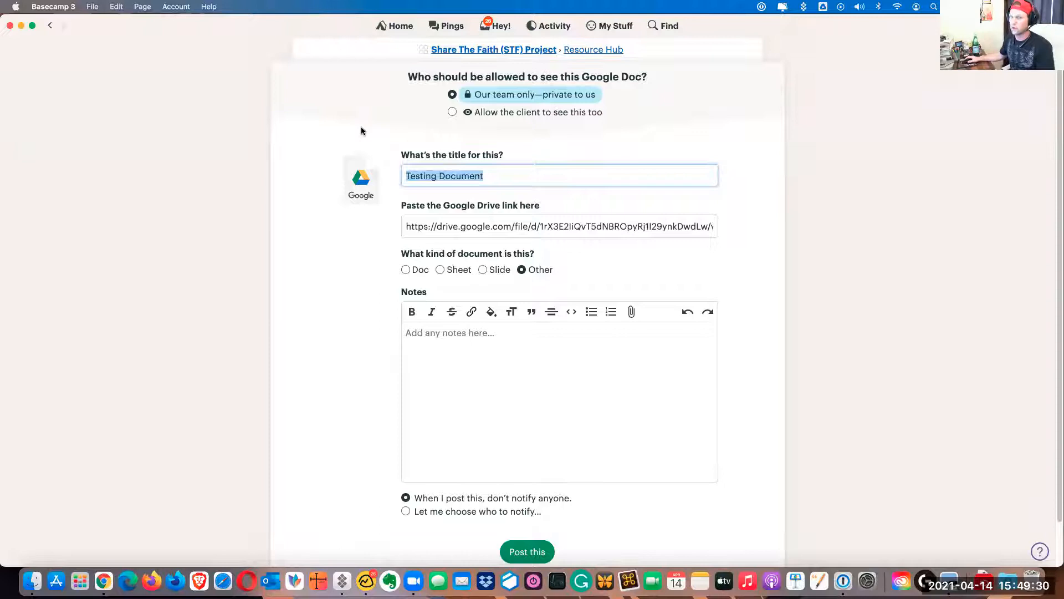
pyautogui.click(510, 226)
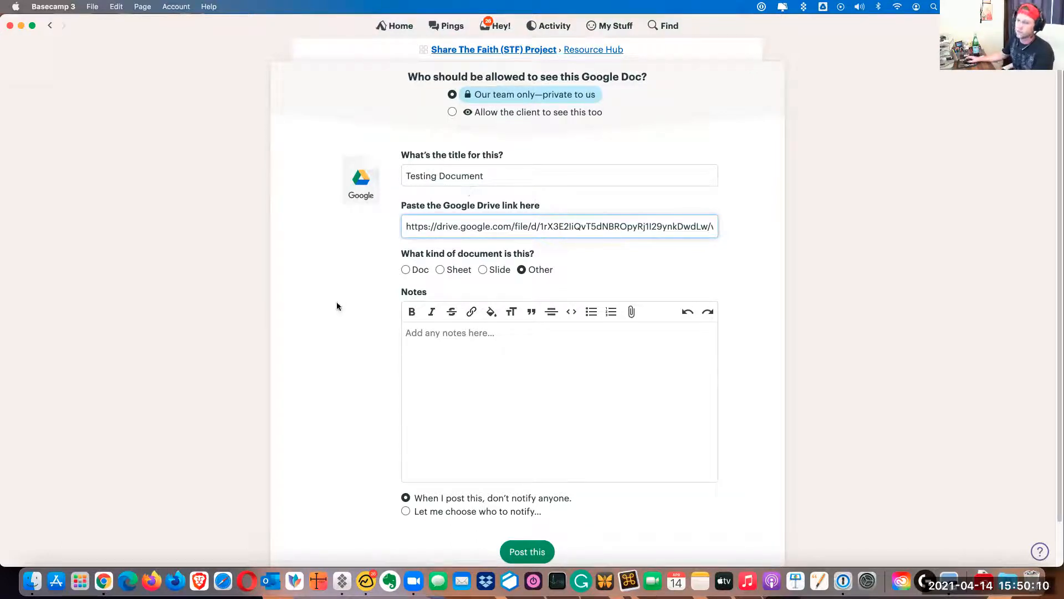
pyautogui.scroll(-2, 326, 338)
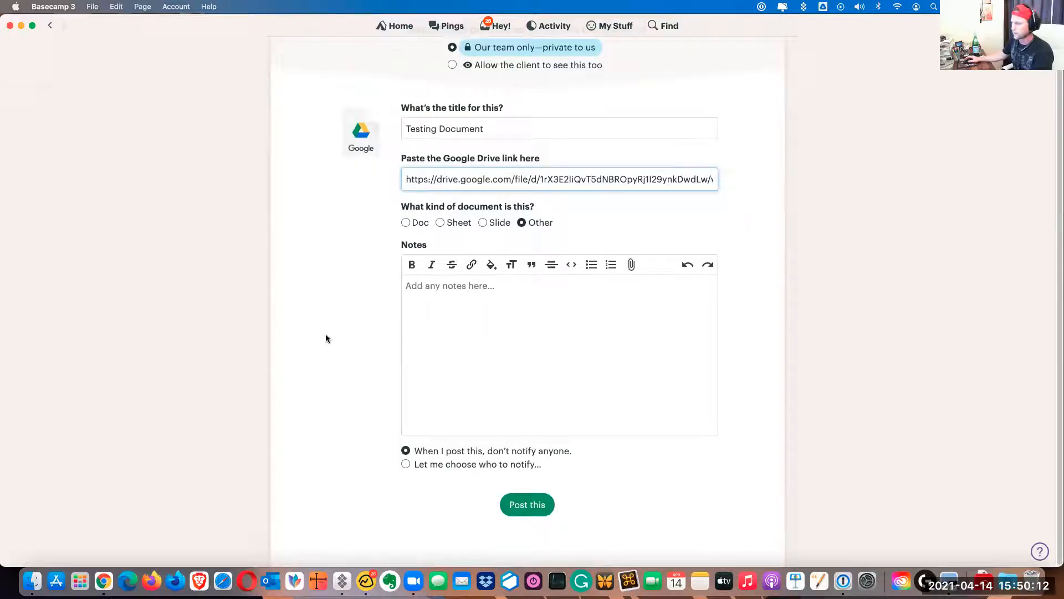
pyautogui.scroll(2, 461, 404)
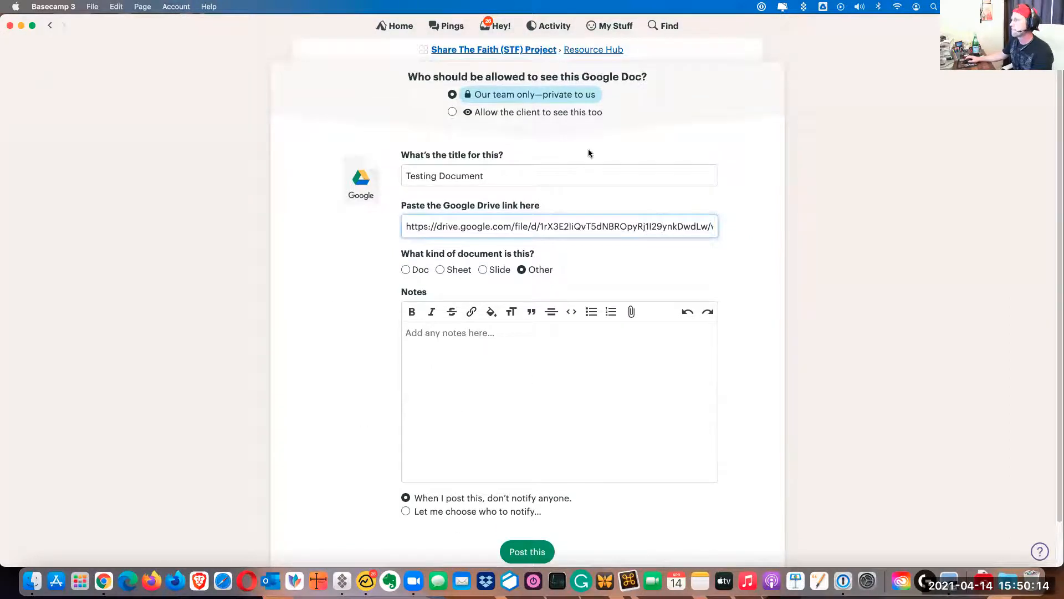
pyautogui.click(603, 50)
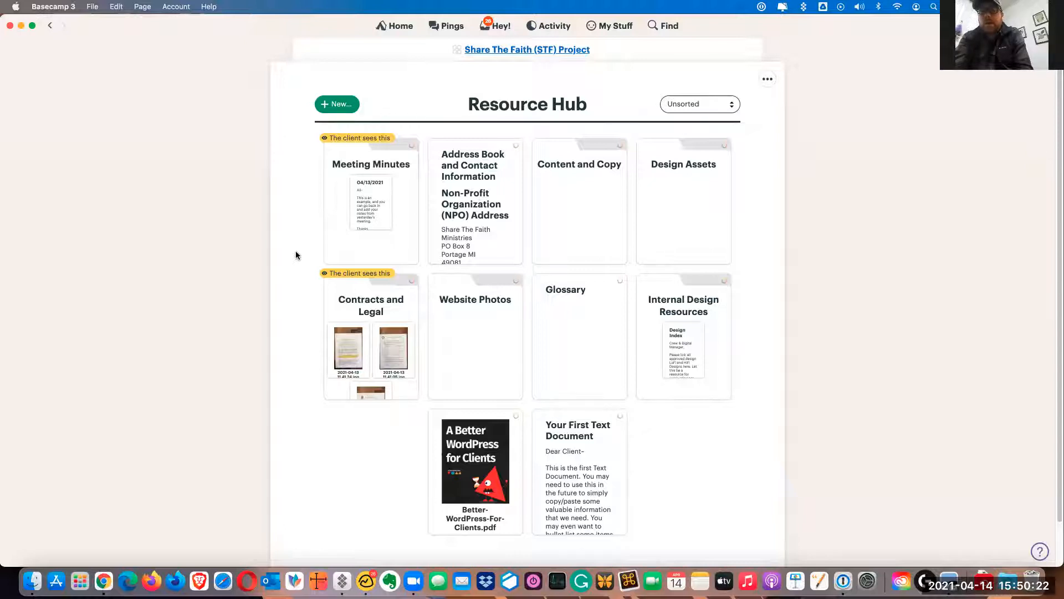
# Open the Contracts and Legal folder in the Resource Hub and start uploading files to it
pyautogui.click(394, 306)
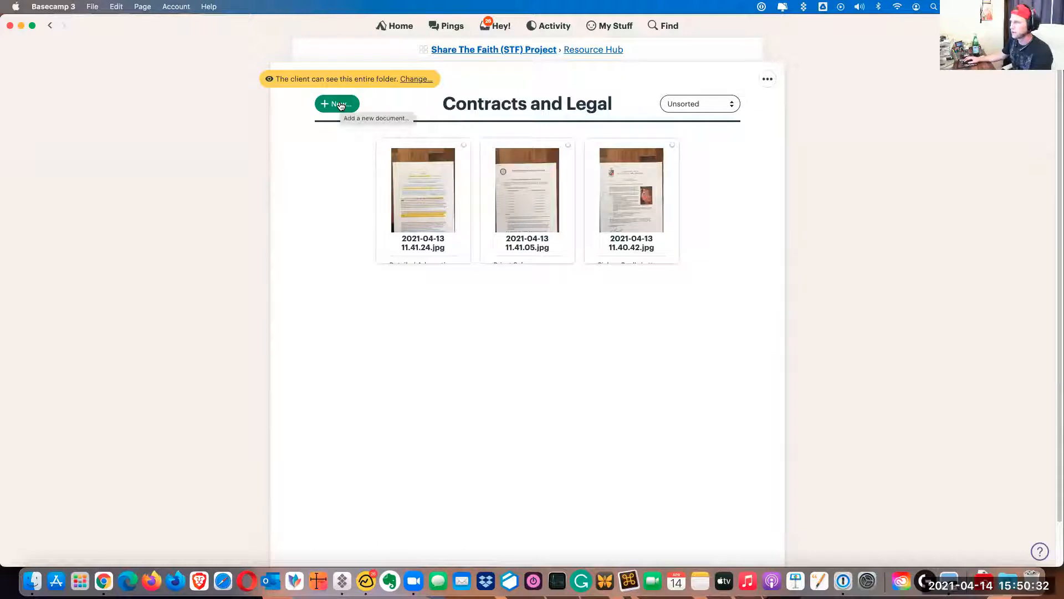
pyautogui.click(341, 106)
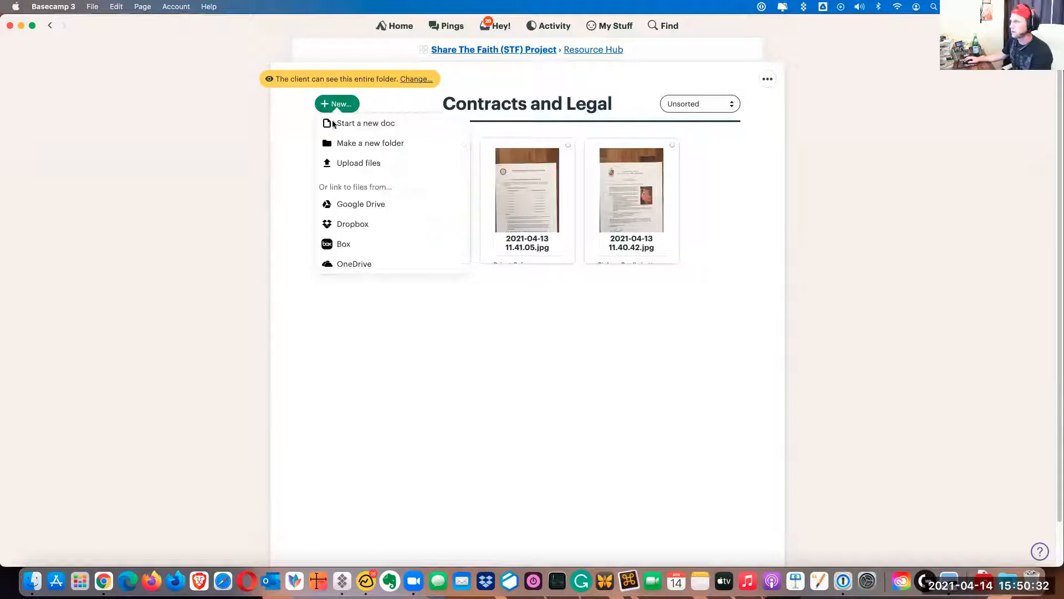
pyautogui.click(360, 165)
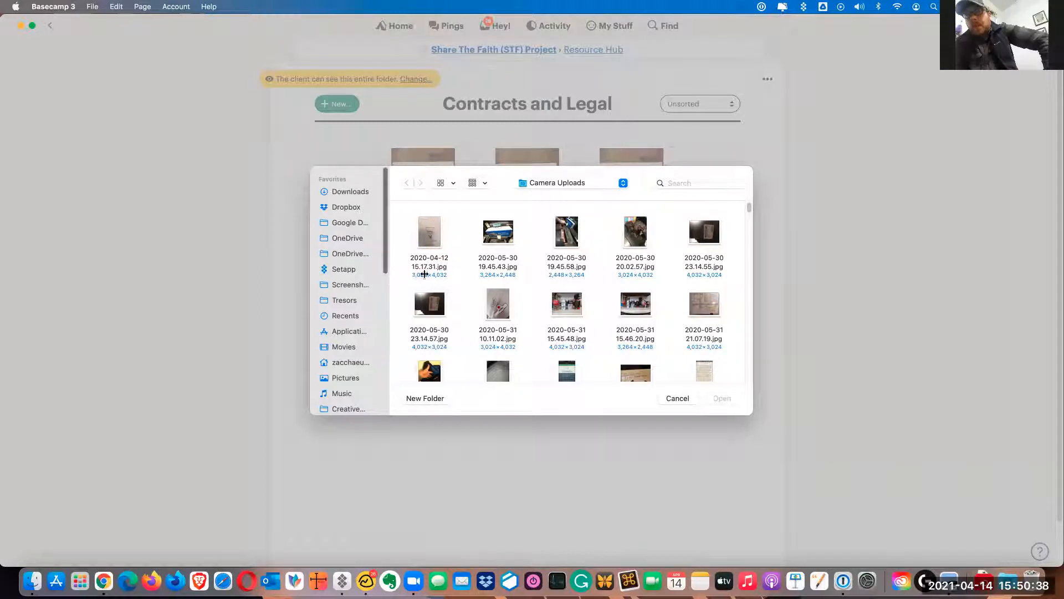
# Browse to the Shared drives folder of Google Drive in the file chooser
pyautogui.moveTo(425, 274); pyautogui.dragTo(425, 274)
pyautogui.scroll(-5, 369, 352)
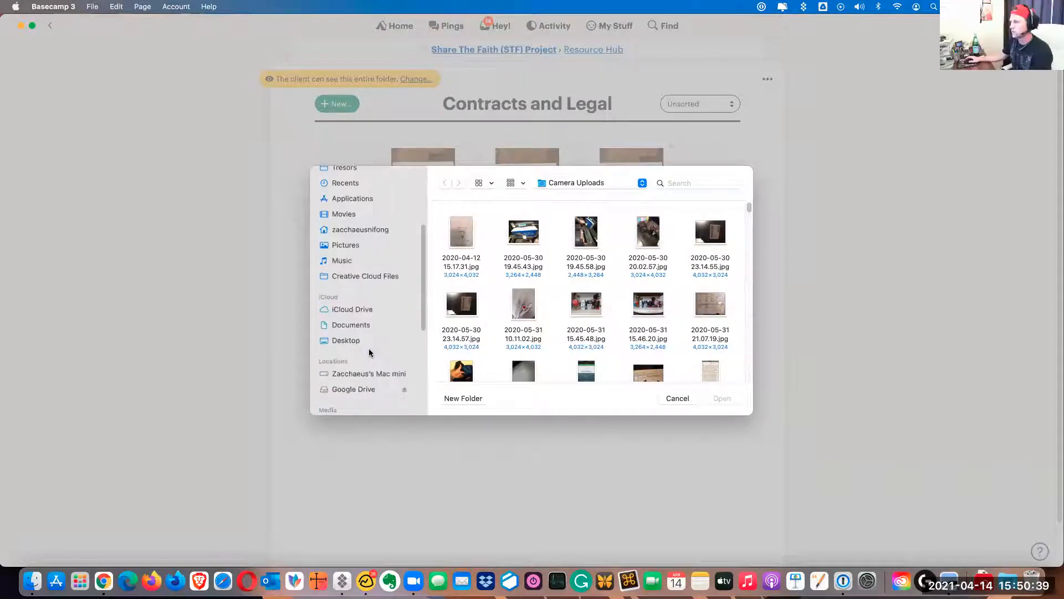
pyautogui.click(351, 388)
pyautogui.click(520, 232)
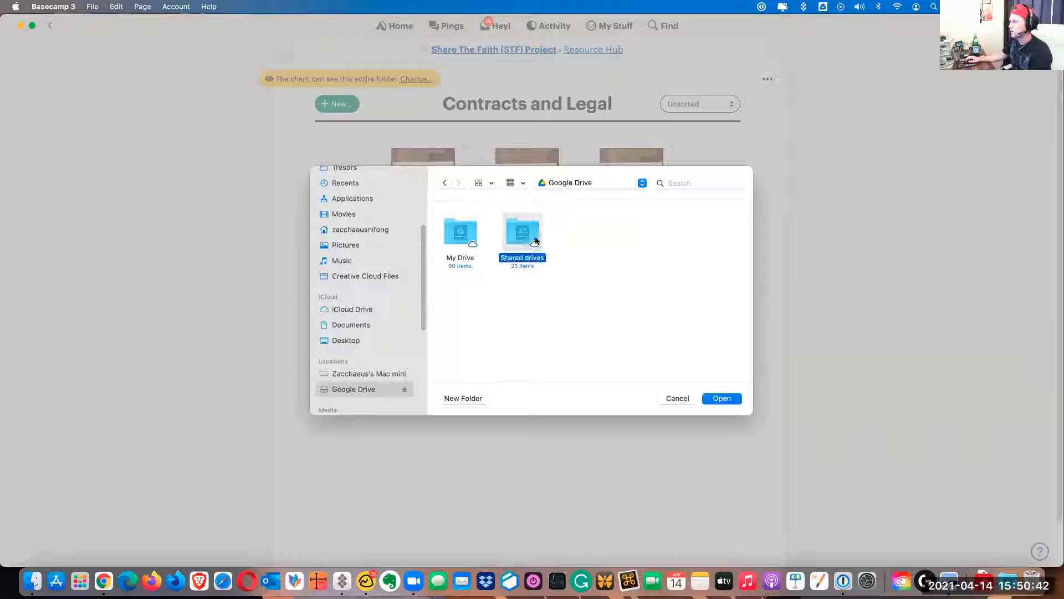
pyautogui.doubleClick(534, 236)
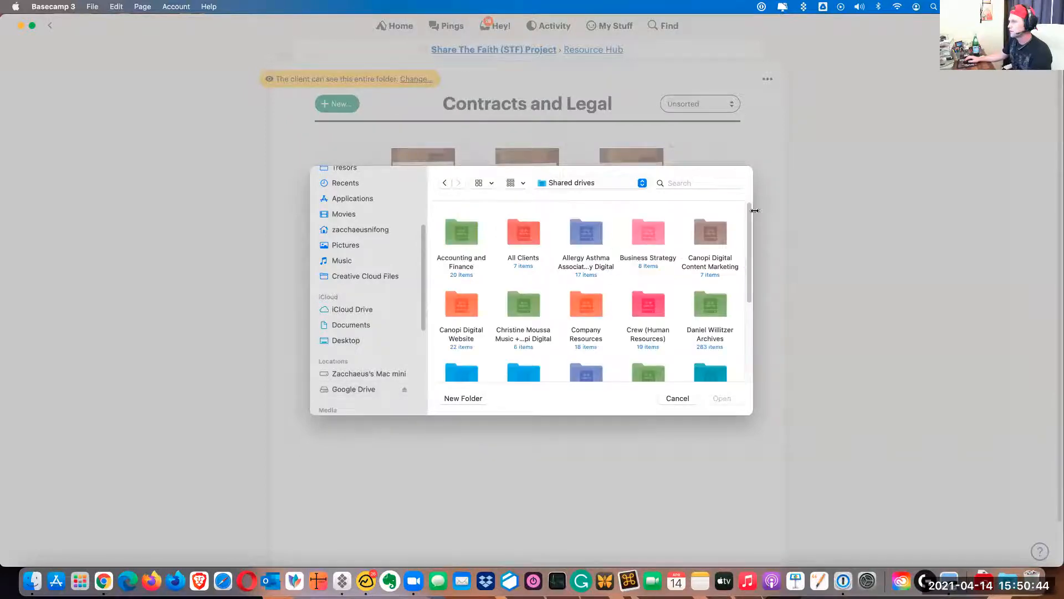
# Enlarge the file chooser and select the Share the Faith Business & Action plan 2020 document in Share The Faith + Canopi Digital's Recent Documents folder
pyautogui.moveTo(753, 167); pyautogui.dragTo(905, 41)
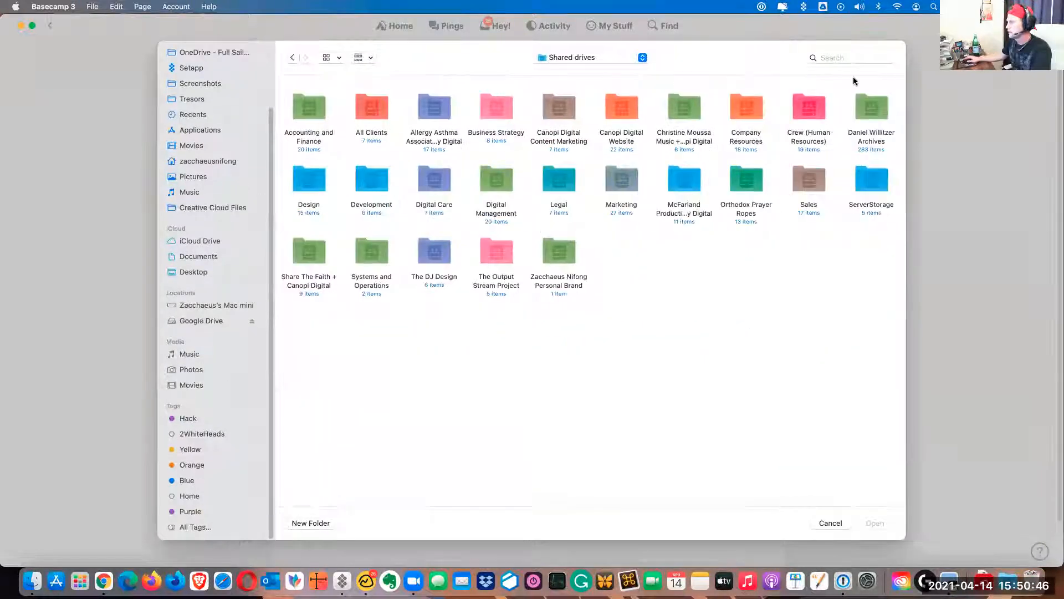
pyautogui.click(368, 260)
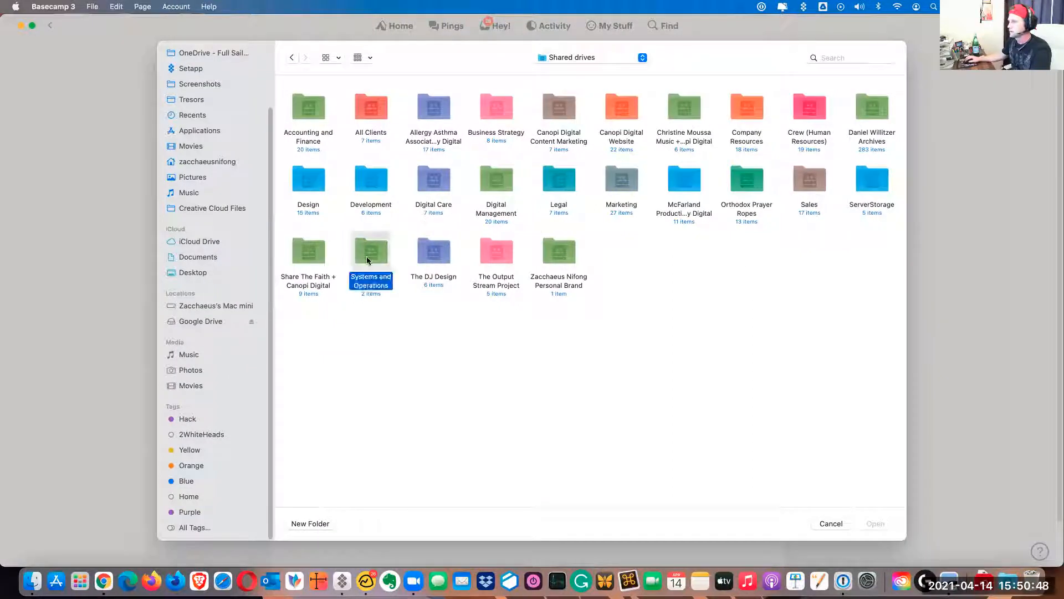
pyautogui.doubleClick(307, 252)
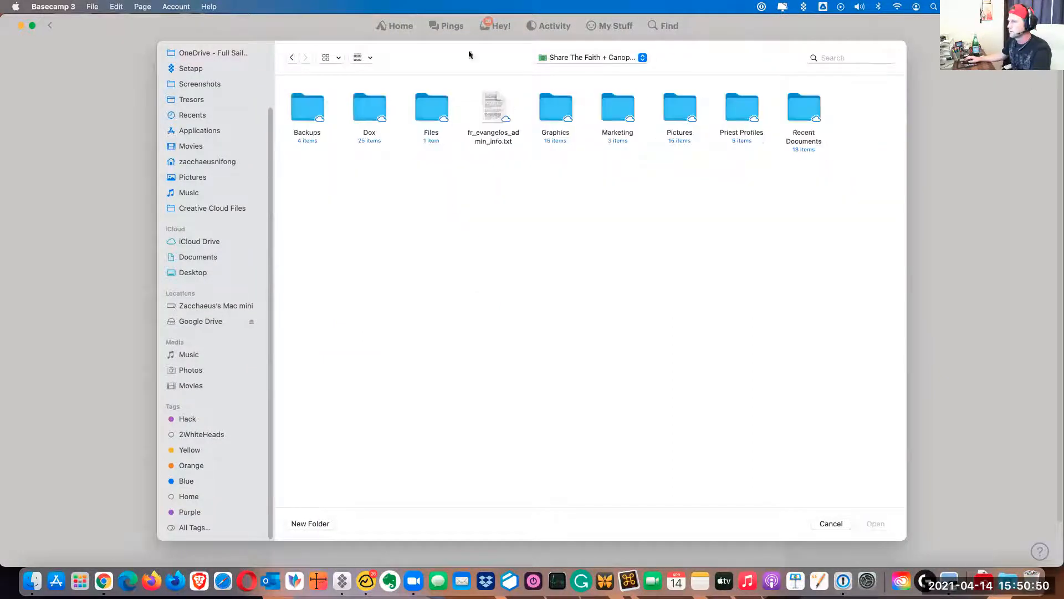
pyautogui.doubleClick(804, 106)
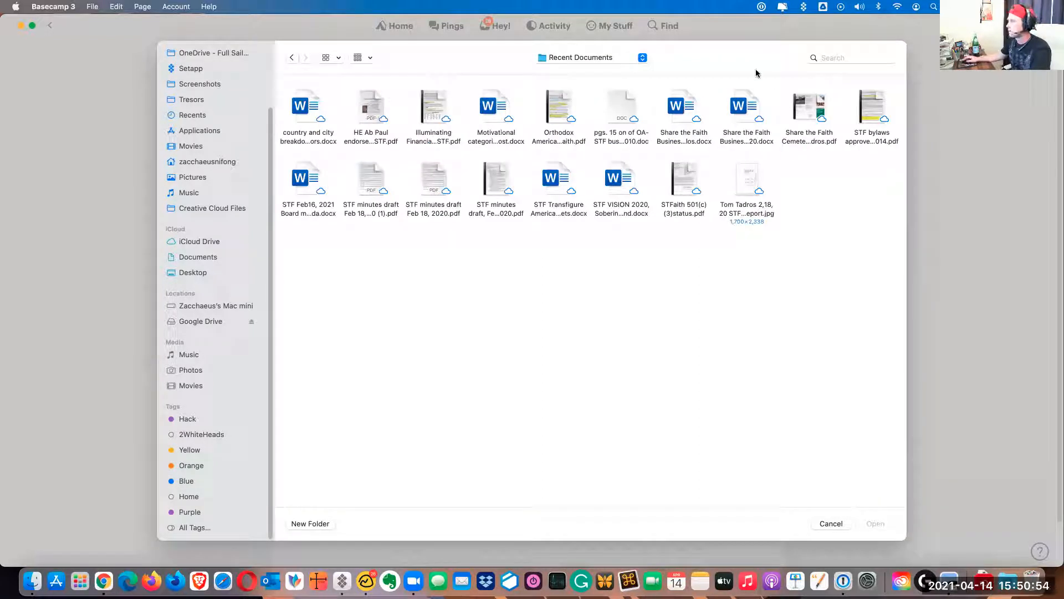
pyautogui.click(748, 107)
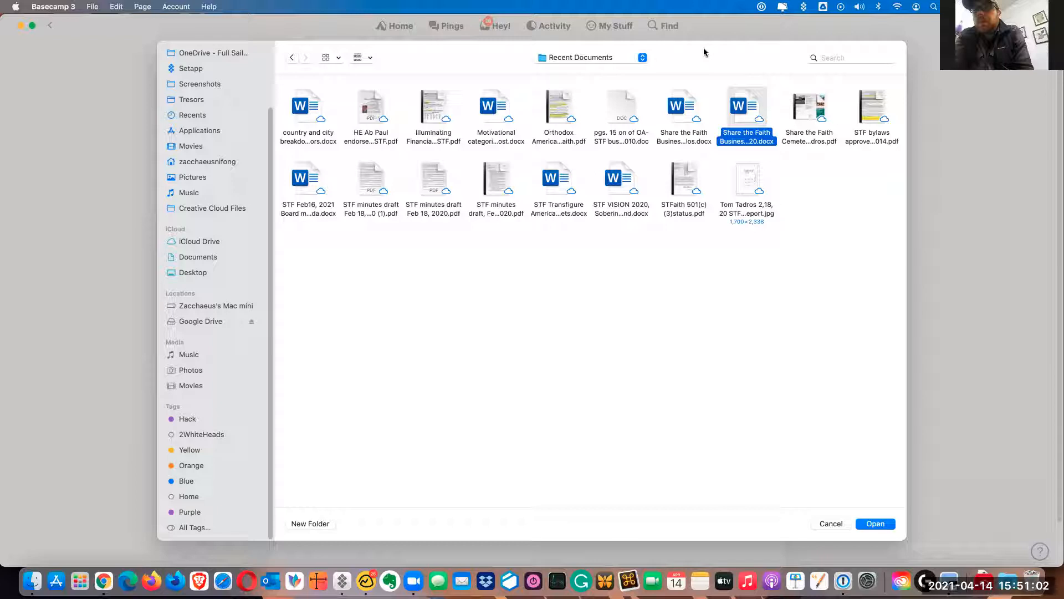
# Add the six files preceding the Business & Action plan 2020 document to the selection and deselect them again
pyautogui.keyDown('super'); pyautogui.click(683, 106); pyautogui.keyUp('super')
pyautogui.keyDown('super'); pyautogui.click(628, 113); pyautogui.keyUp('super')
pyautogui.keyDown('super'); pyautogui.click(572, 113); pyautogui.keyUp('super')
pyautogui.keyDown('super'); pyautogui.click(493, 110); pyautogui.keyUp('super')
pyautogui.keyDown('super'); pyautogui.click(438, 109); pyautogui.keyUp('super')
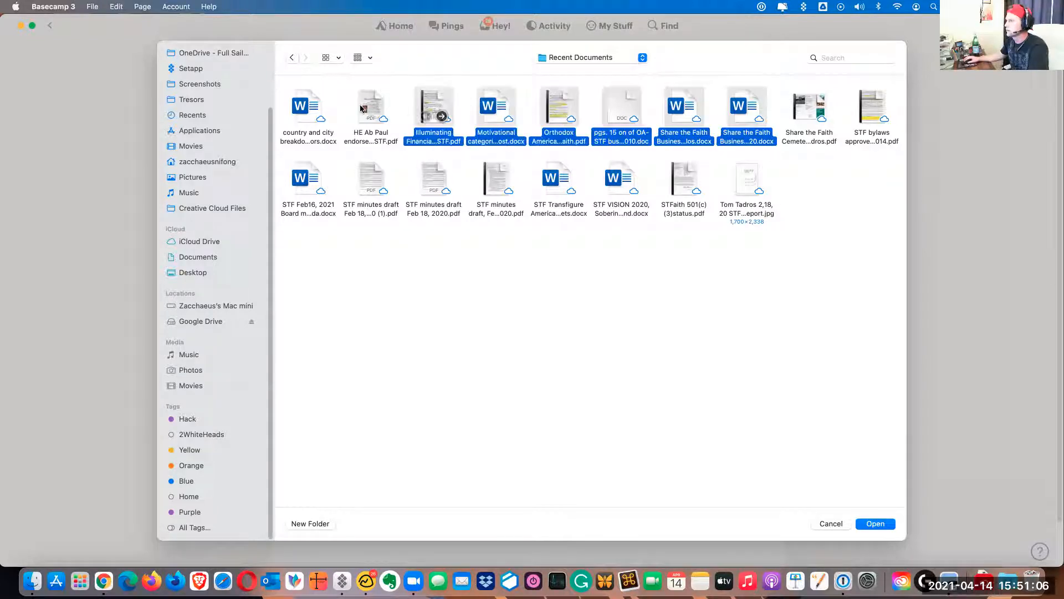
pyautogui.keyDown('super'); pyautogui.click(363, 108); pyautogui.keyUp('super')
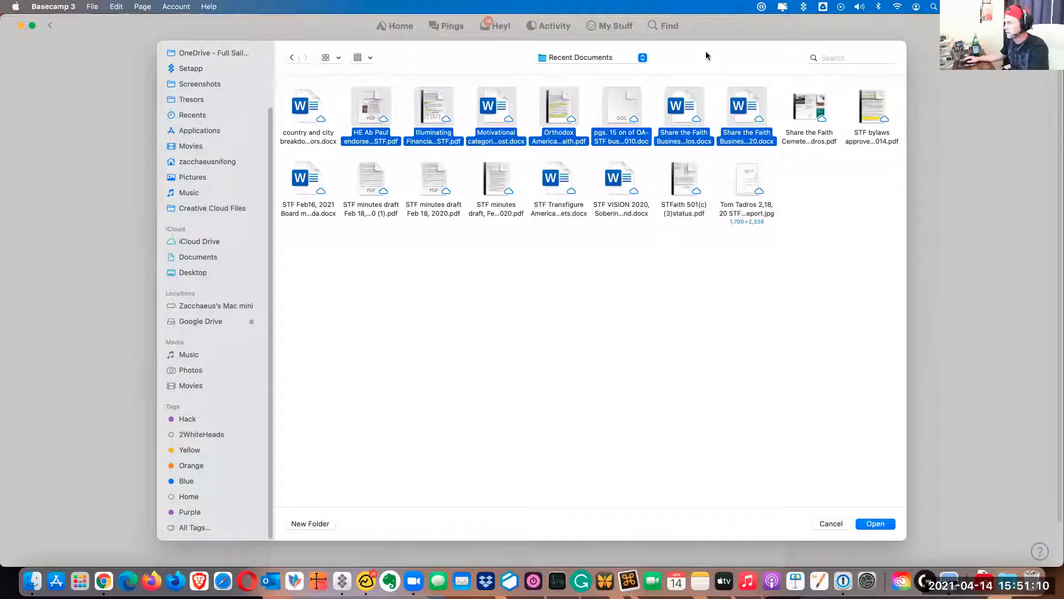
pyautogui.keyDown('super'); pyautogui.click(704, 102); pyautogui.keyUp('super')
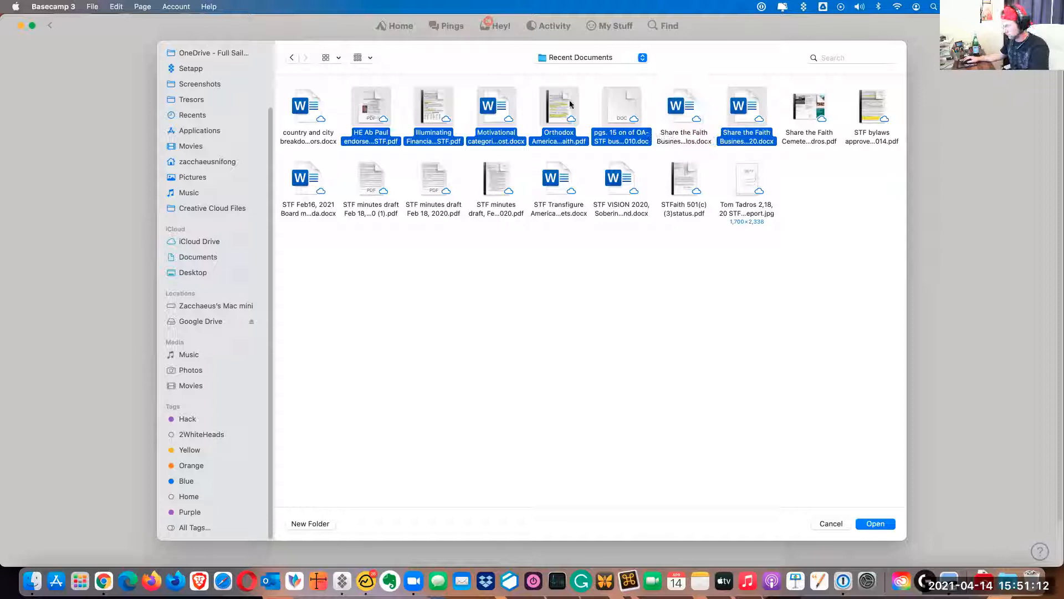
pyautogui.keyDown('super'); pyautogui.click(632, 105); pyautogui.keyUp('super')
pyautogui.keyDown('super'); pyautogui.click(560, 104); pyautogui.keyUp('super')
pyautogui.keyDown('super'); pyautogui.click(502, 105); pyautogui.keyUp('super')
pyautogui.keyDown('super'); pyautogui.click(436, 102); pyautogui.keyUp('super')
pyautogui.keyDown('super'); pyautogui.click(367, 103); pyautogui.keyUp('super')
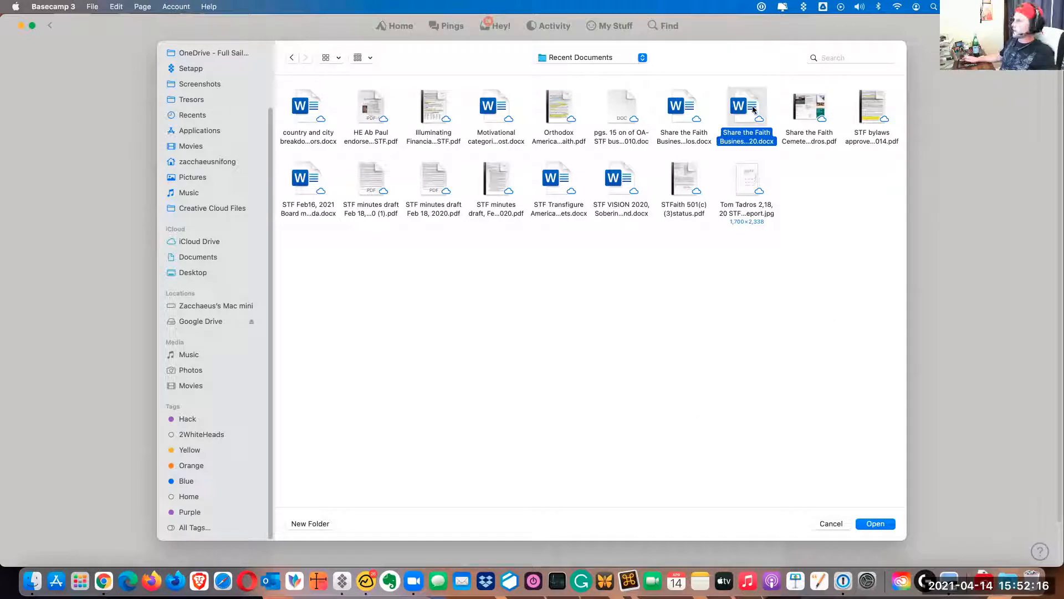
# Upload the selected Business & Action plan 2020 document and mention the client contact in its notes
pyautogui.click(873, 523)
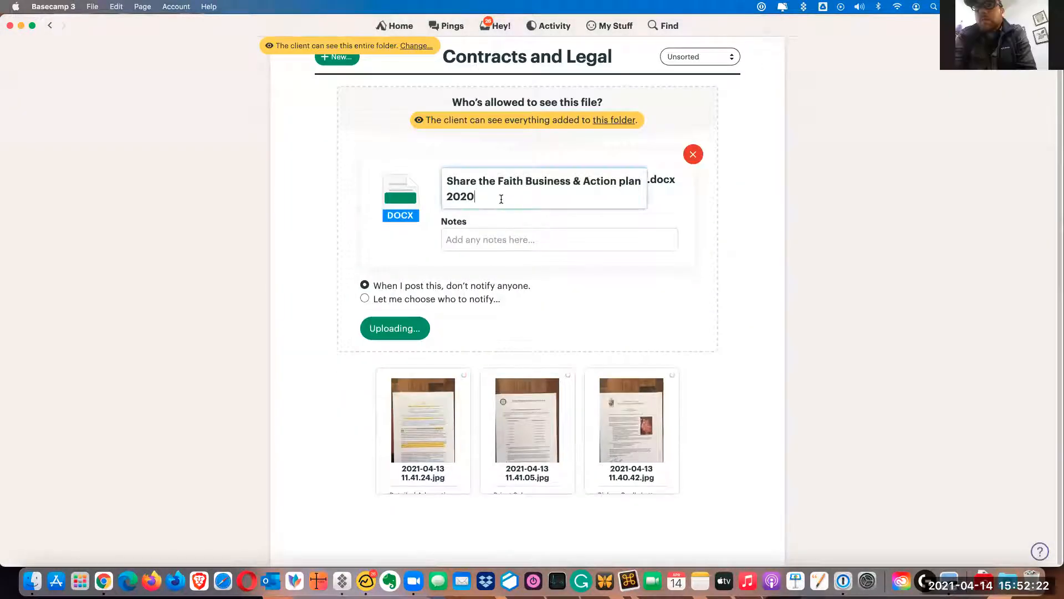
pyautogui.click(487, 239)
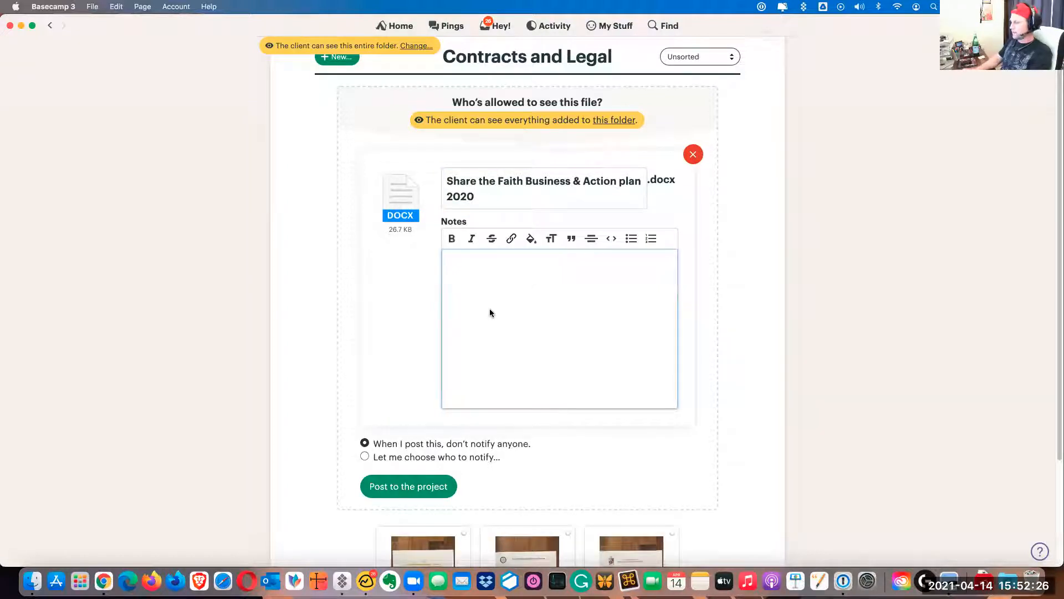
pyautogui.write('@r')
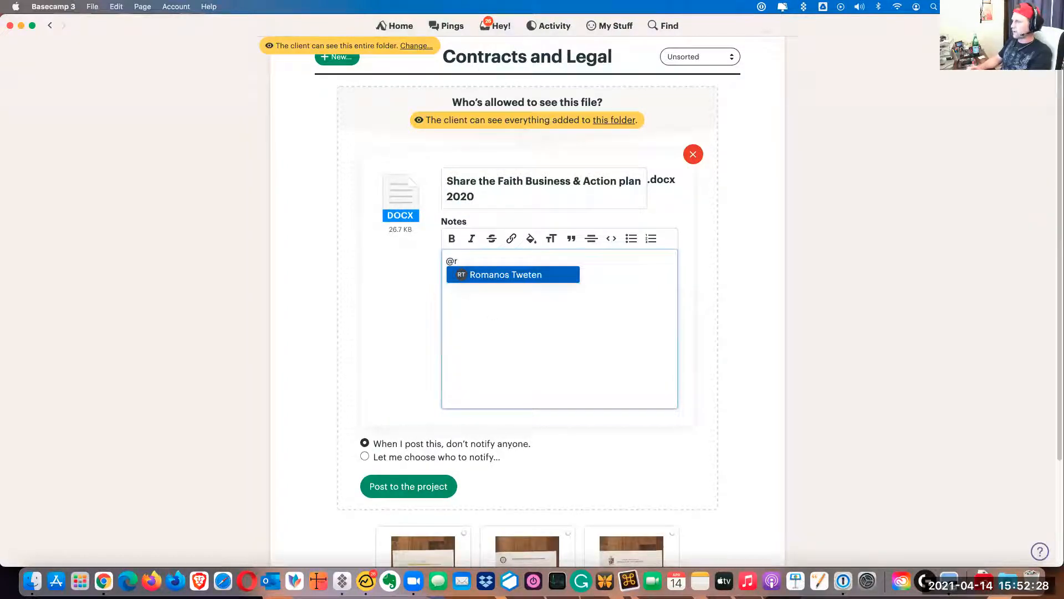
pyautogui.press('Return')
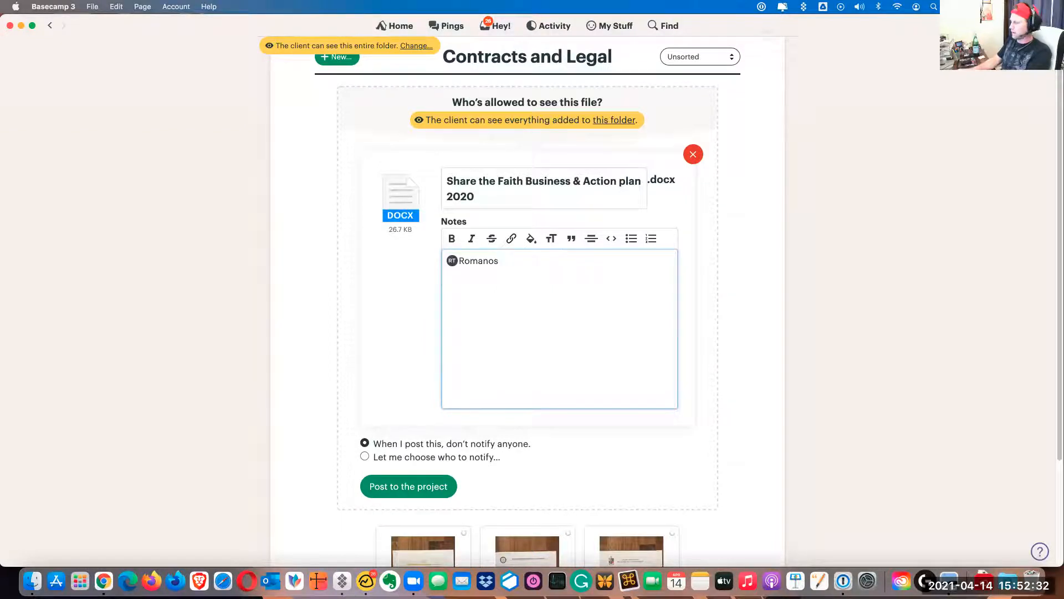
# Set the client contact to be notified about the uploaded document and post it to the project
pyautogui.scroll(-4, 305, 380)
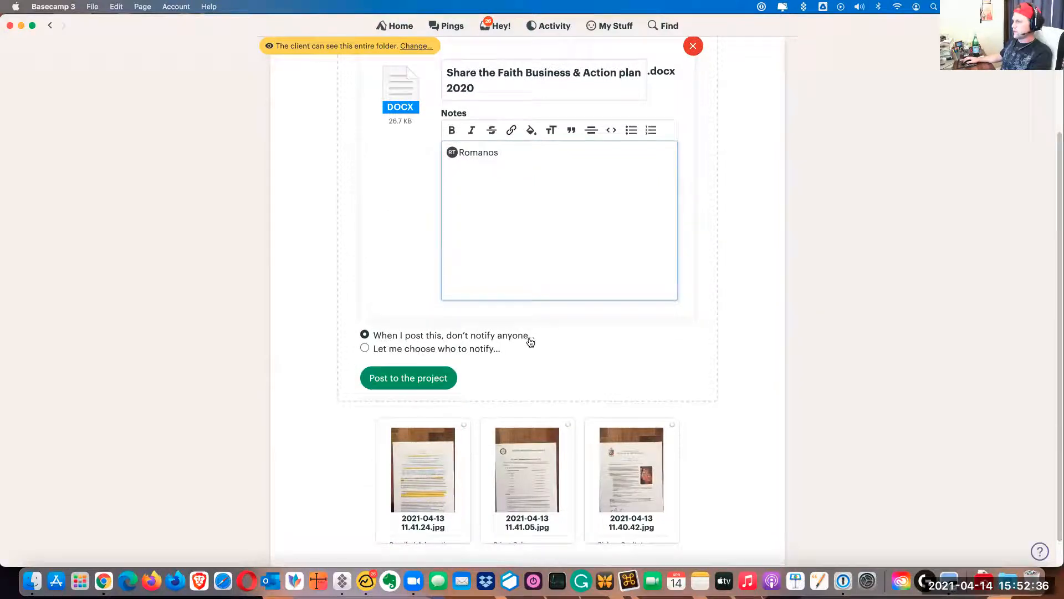
pyautogui.click(367, 349)
pyautogui.click(514, 307)
pyautogui.click(670, 300)
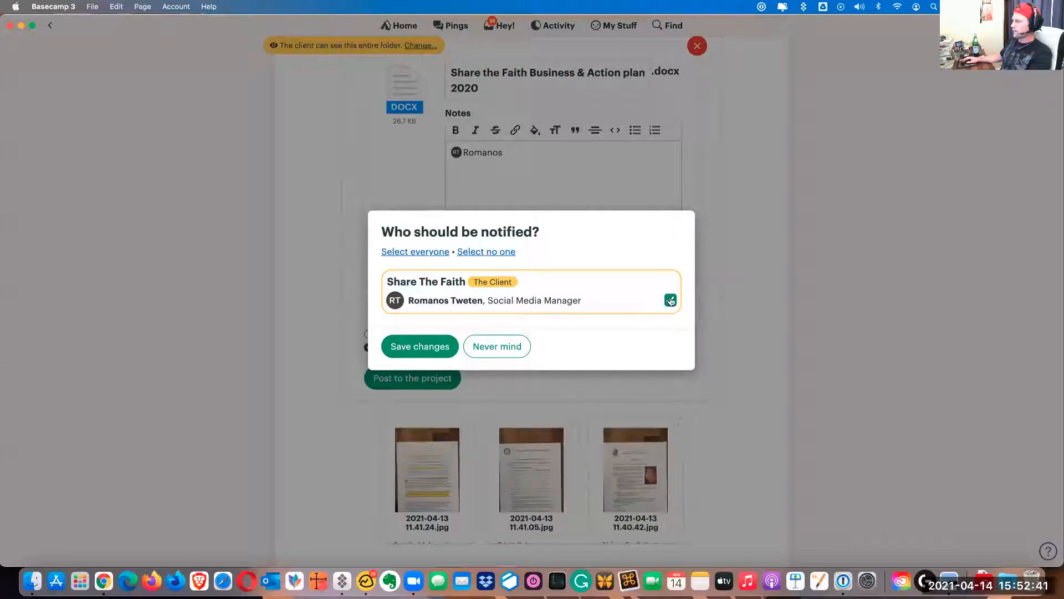
pyautogui.click(433, 347)
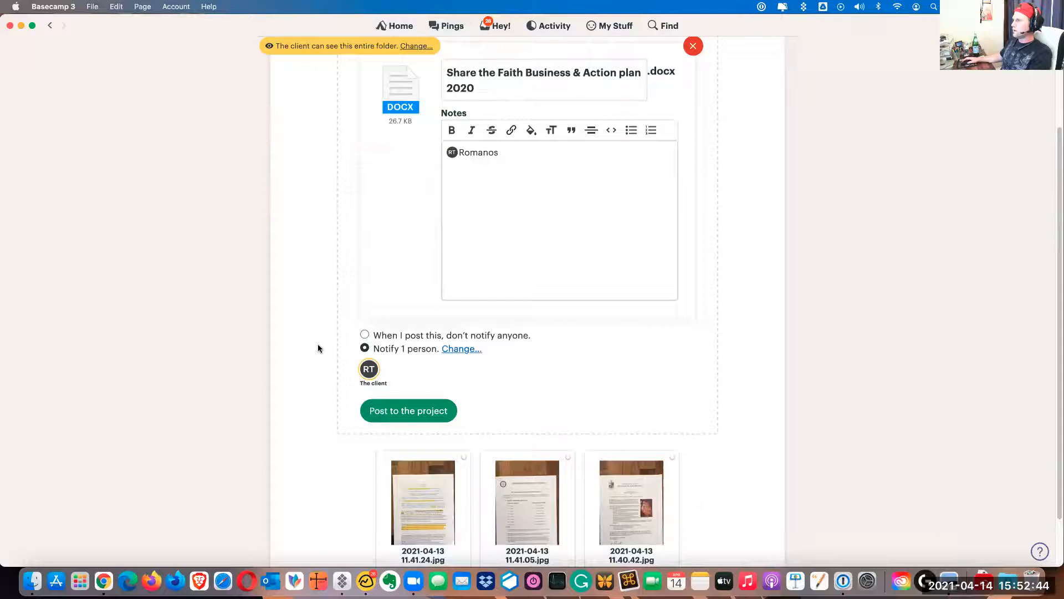
pyautogui.scroll(2, 416, 431)
pyautogui.scroll(-3, 435, 388)
pyautogui.click(420, 347)
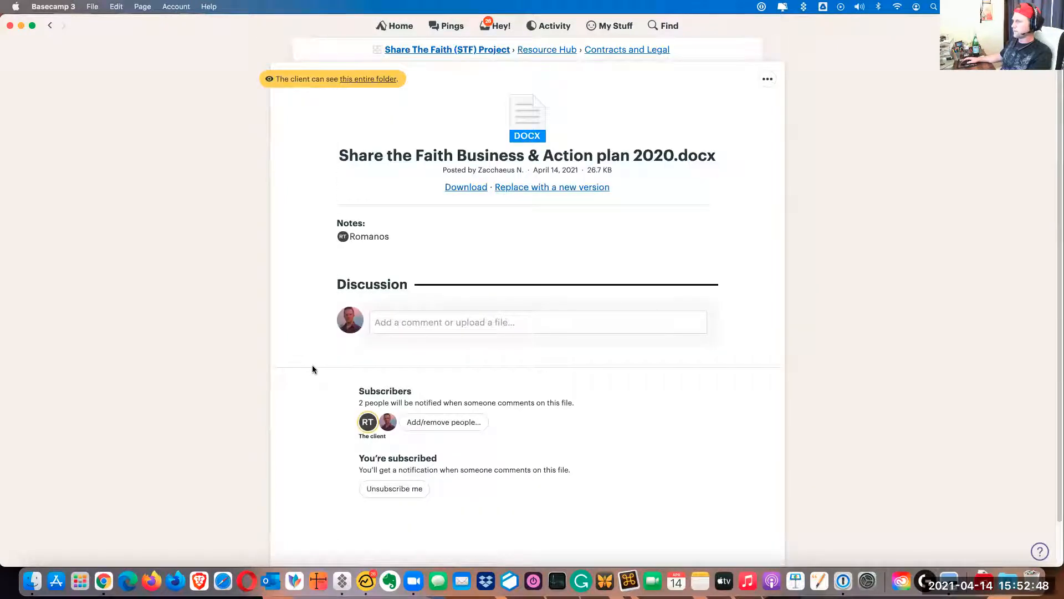
# Return to the Contracts and Legal folder to view the posted file and go to the Basecamp home page
pyautogui.click(613, 49)
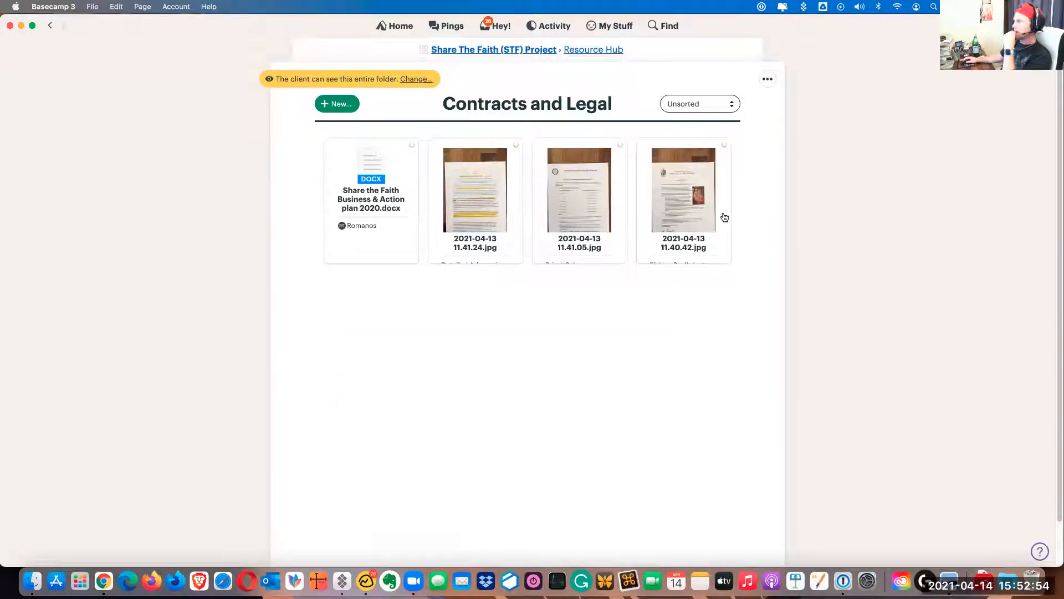
pyautogui.click(391, 26)
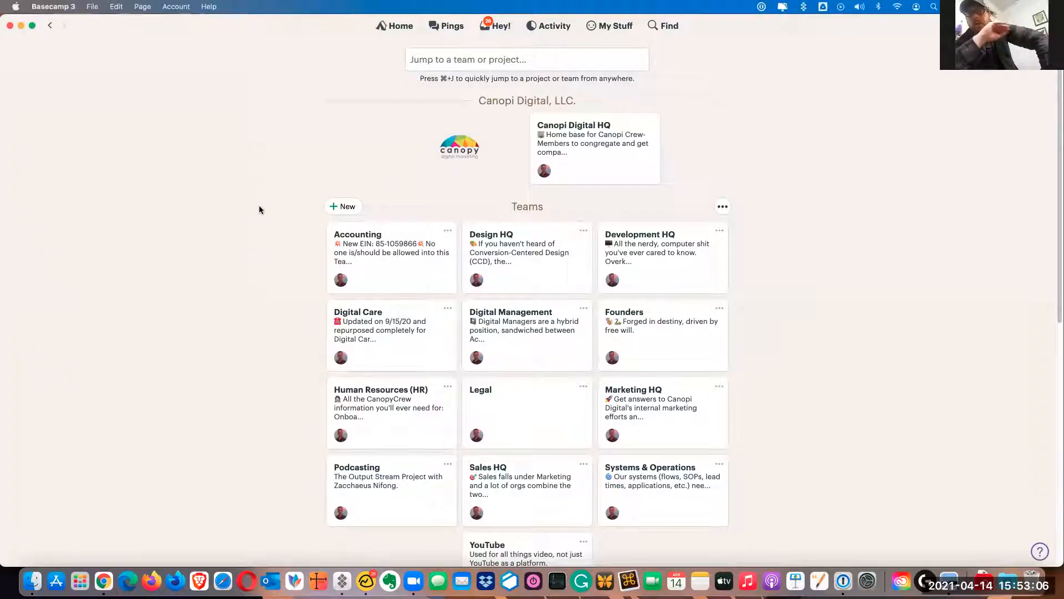
# Open the Share The Faith (STF) Project, view its Resource Hub and return to the project page
pyautogui.scroll(-7, 250, 206)
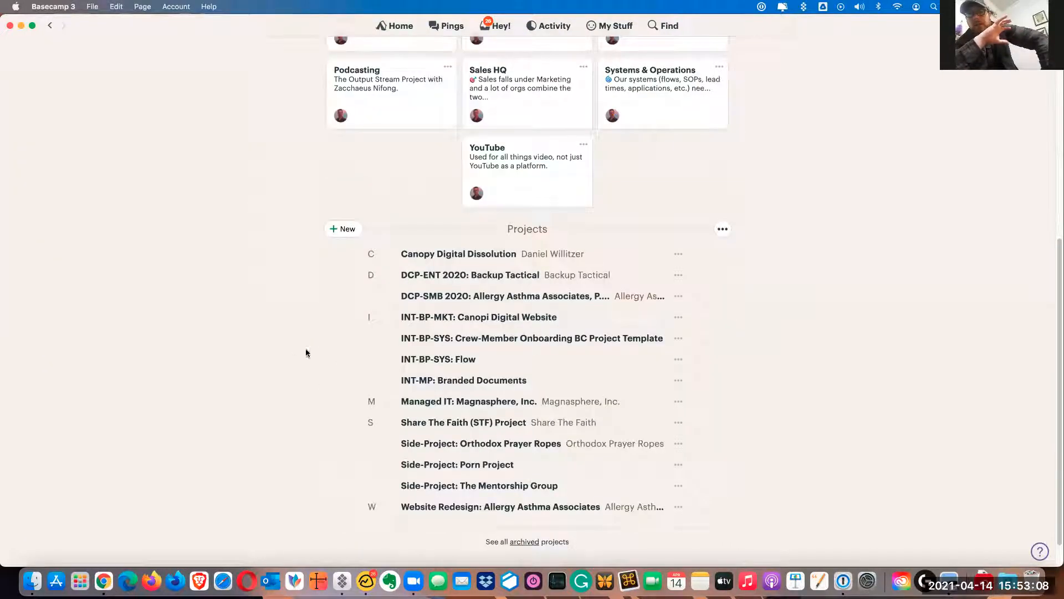
pyautogui.click(448, 420)
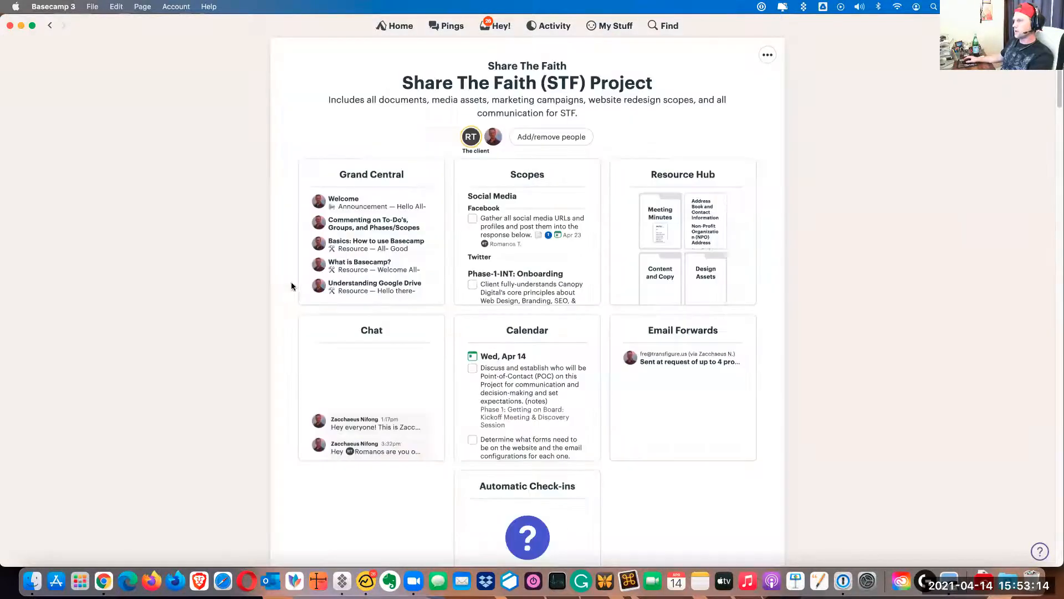
pyautogui.click(687, 180)
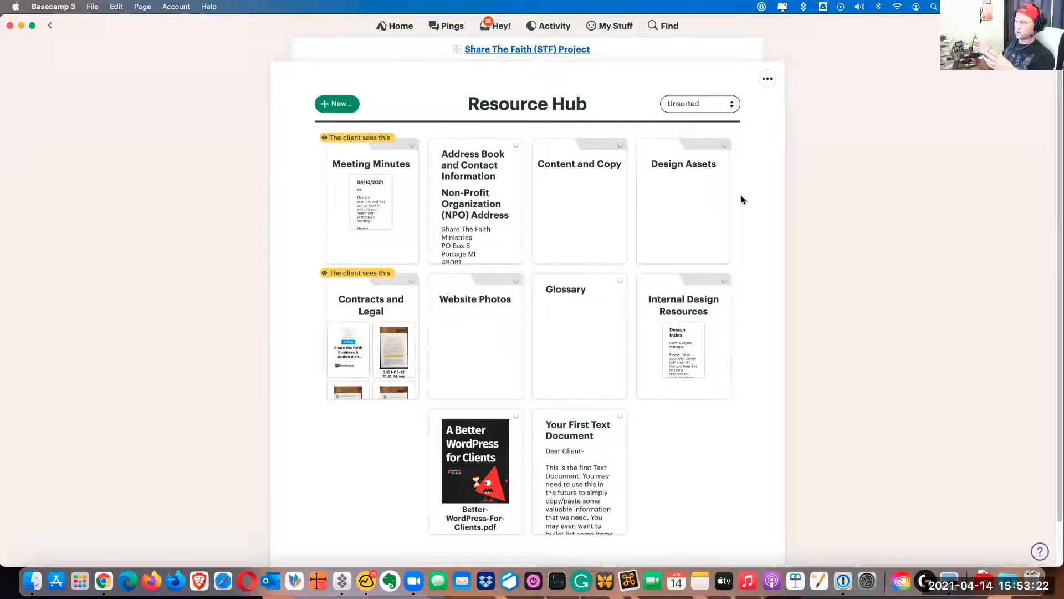
pyautogui.click(492, 50)
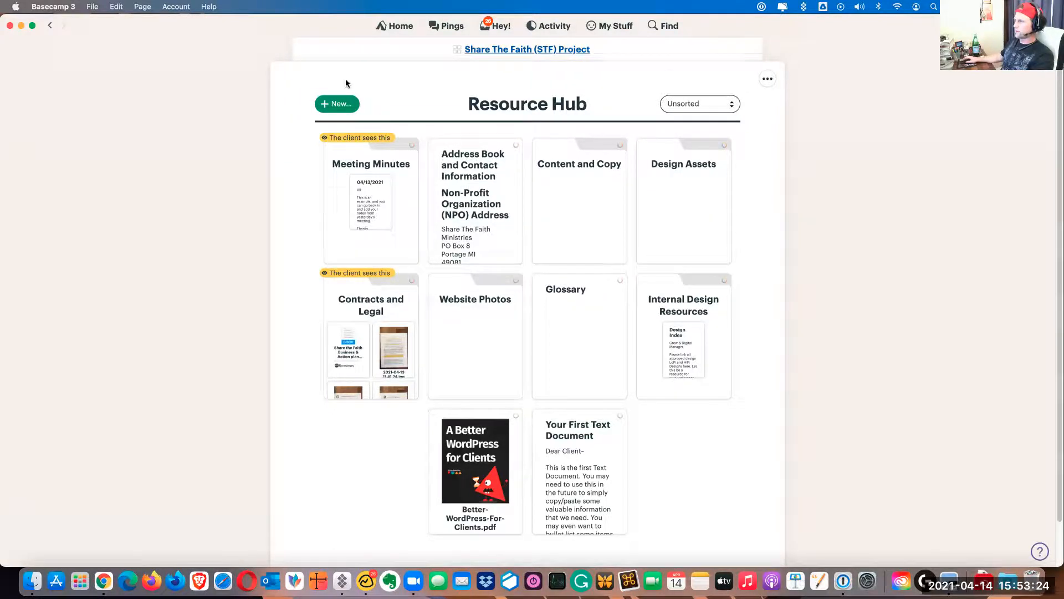
# Start a new message in Grand Central and allow the client to see it too
pyautogui.click(370, 172)
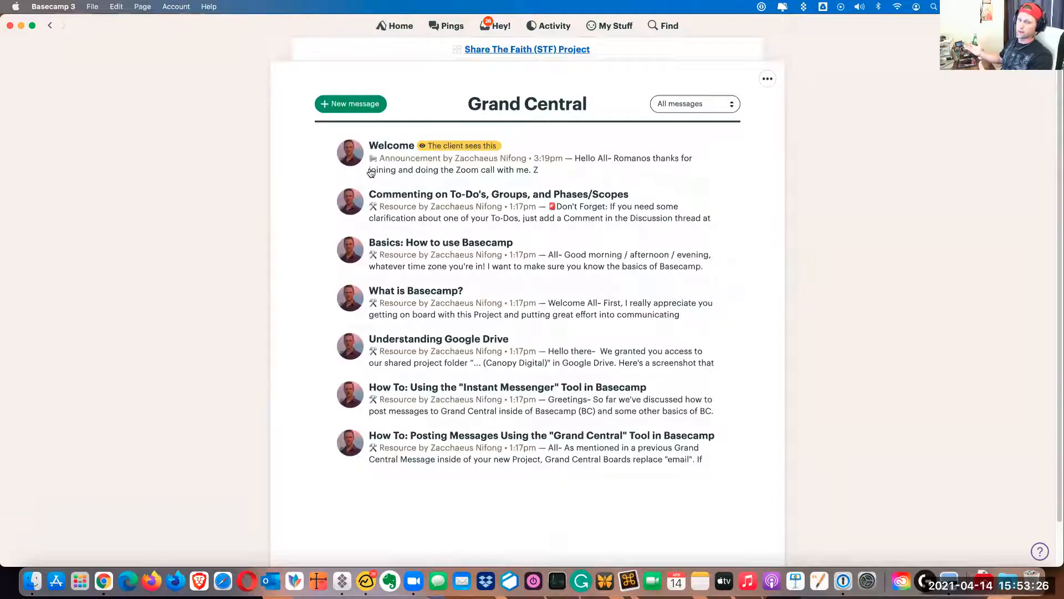
pyautogui.click(359, 106)
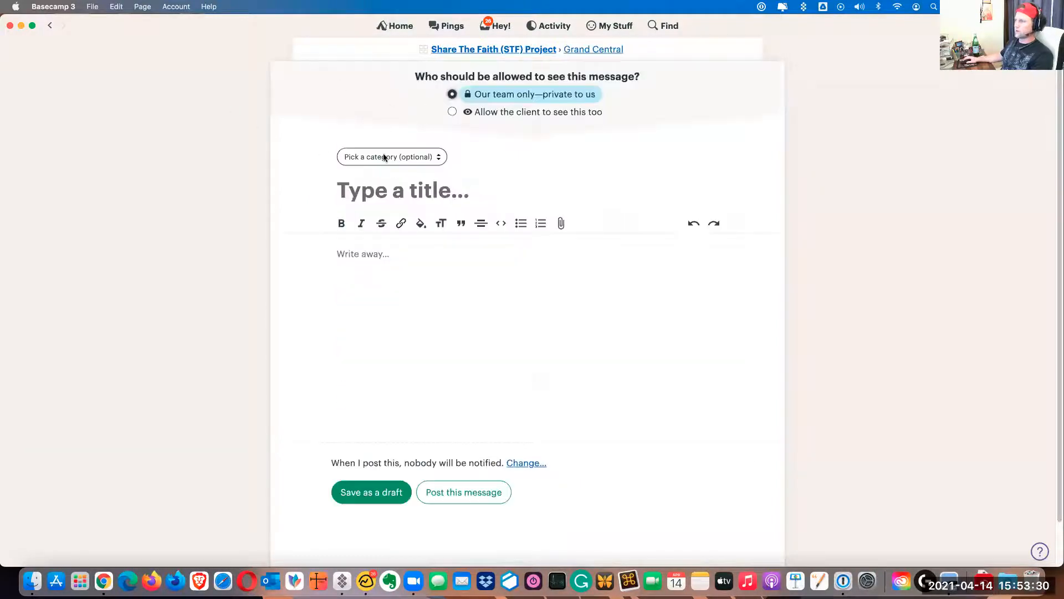
pyautogui.click(50, 25)
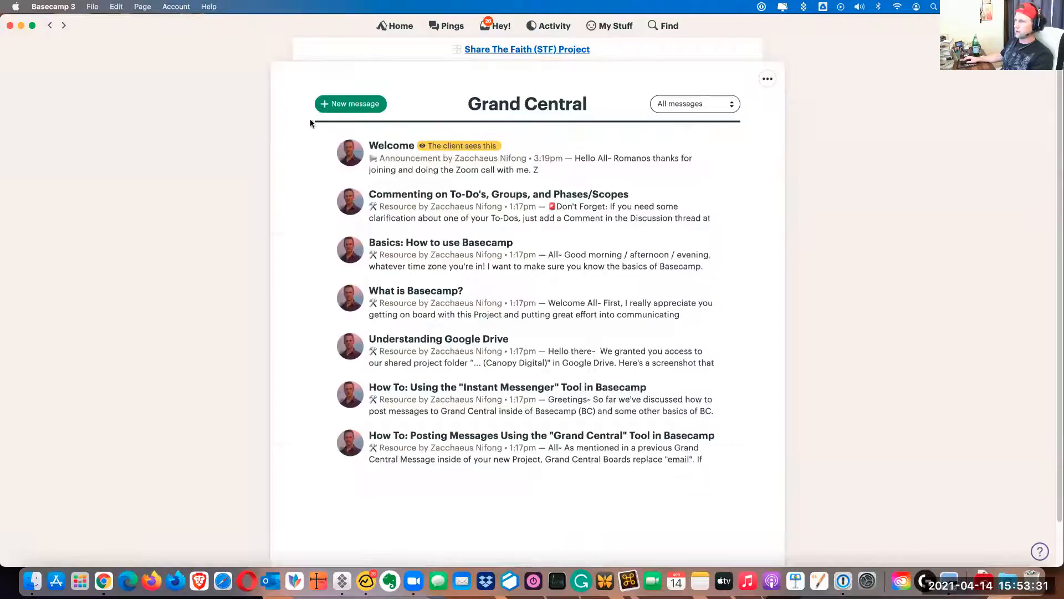
pyautogui.click(351, 105)
pyautogui.click(486, 112)
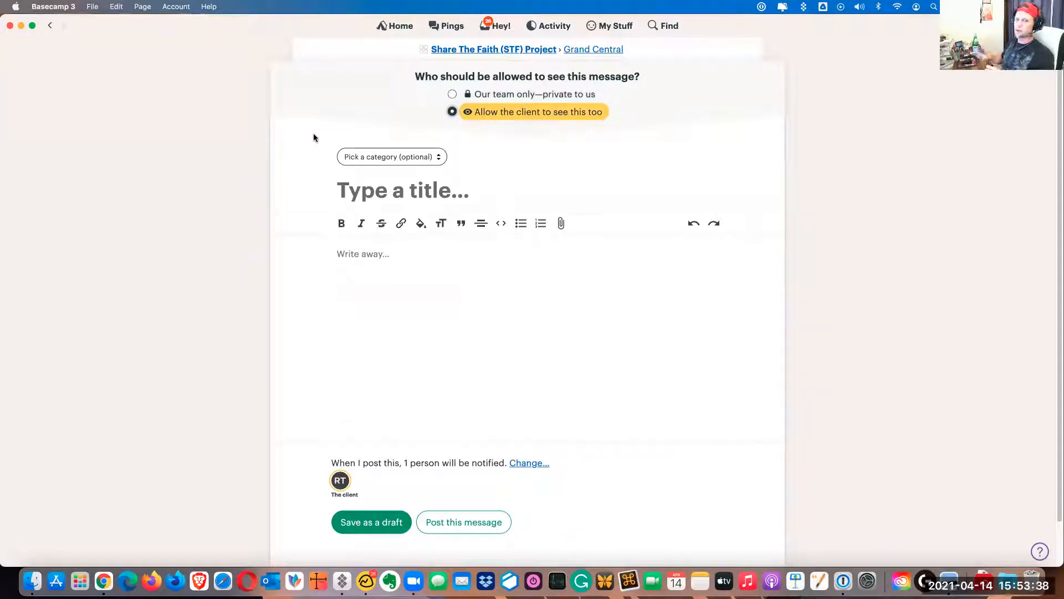
# Review who gets notified about the new message, leave it unposted and return to the project page
pyautogui.scroll(-2, 305, 266)
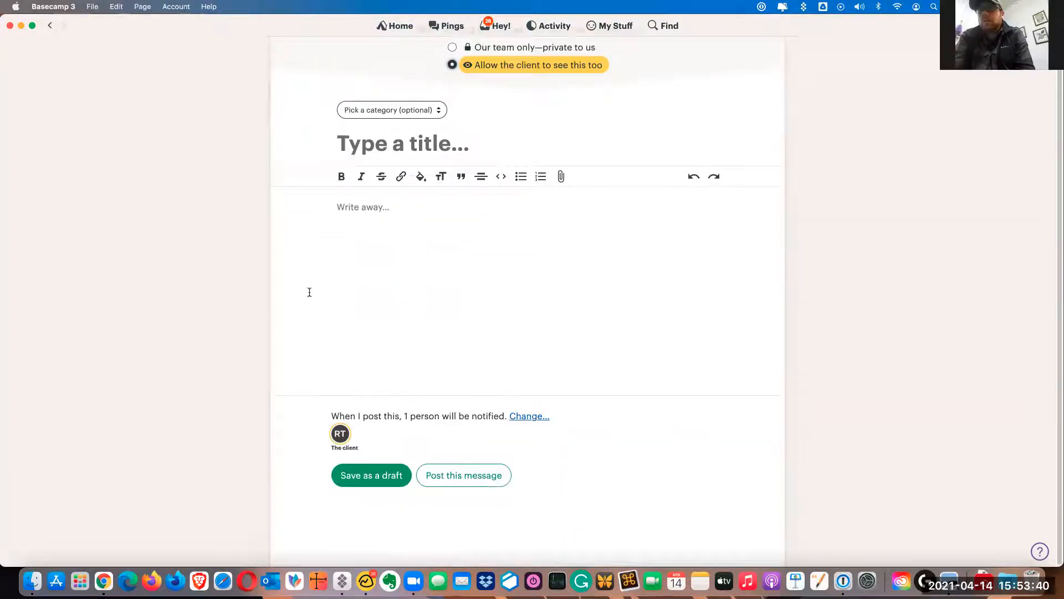
pyautogui.click(520, 419)
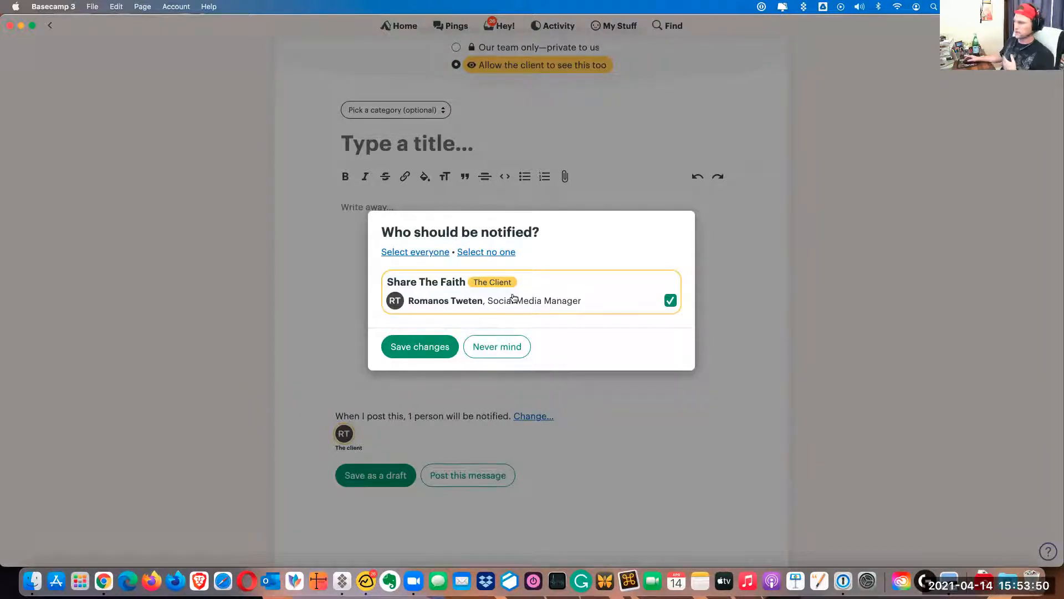
pyautogui.click(513, 347)
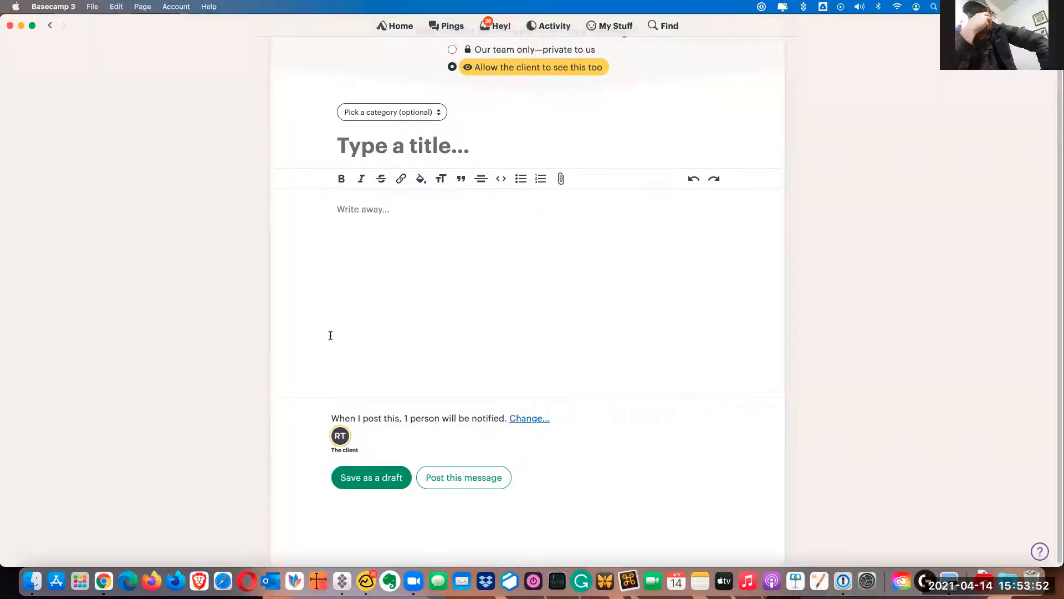
pyautogui.scroll(2, 335, 338)
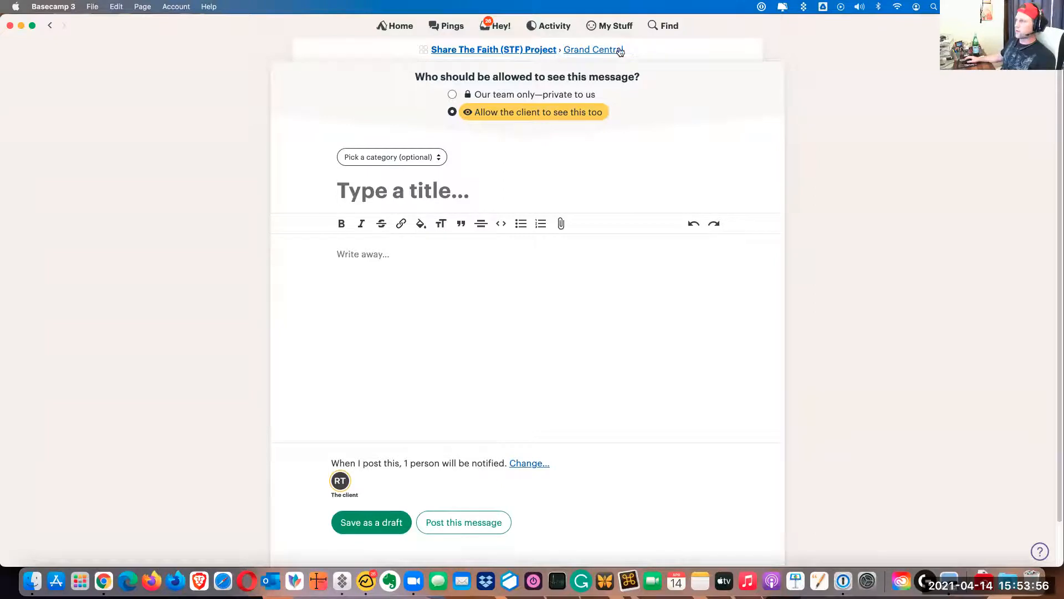
pyautogui.click(607, 52)
pyautogui.click(494, 50)
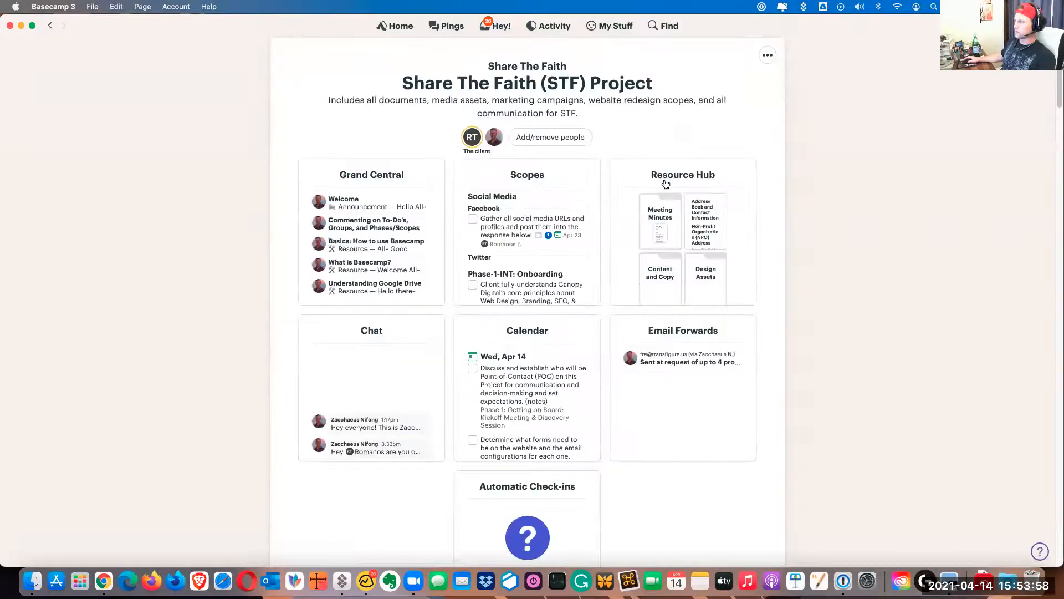
# View the files in the Resource Hub's Contracts and Legal folder and return to the project page
pyautogui.click(667, 176)
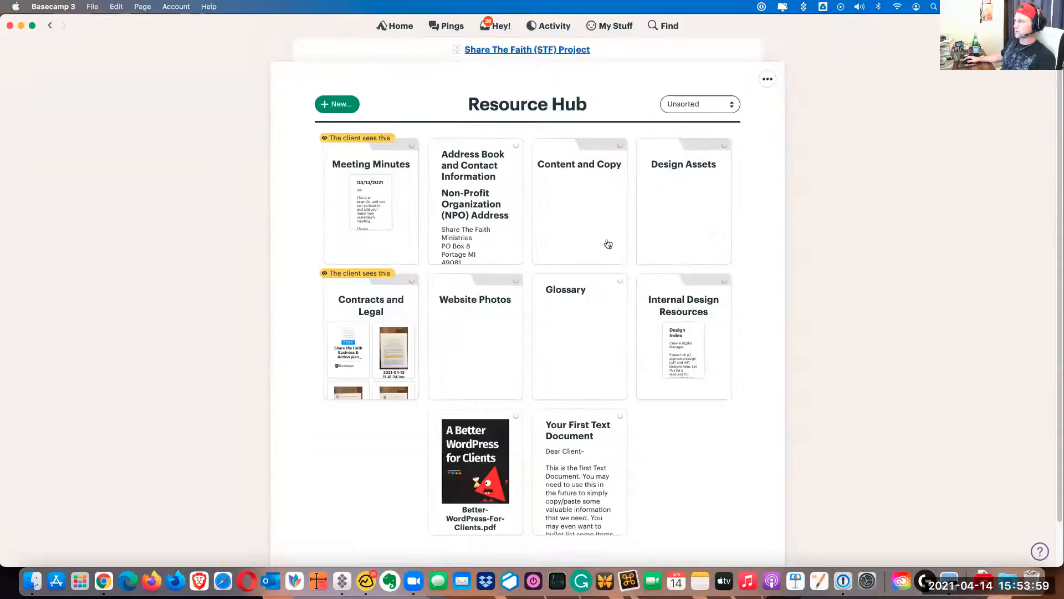
pyautogui.click(366, 299)
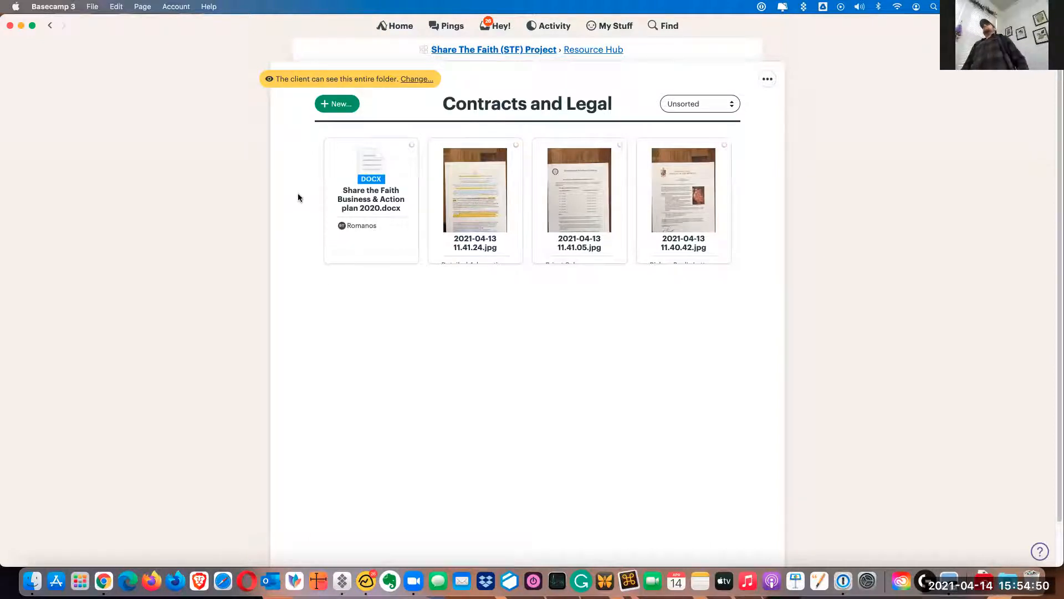
pyautogui.click(522, 50)
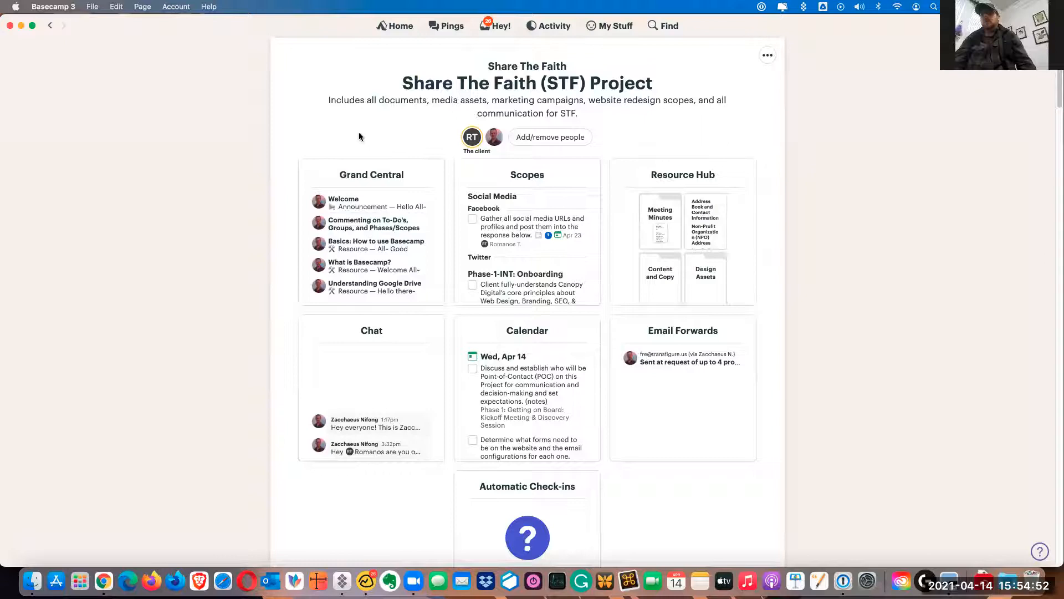